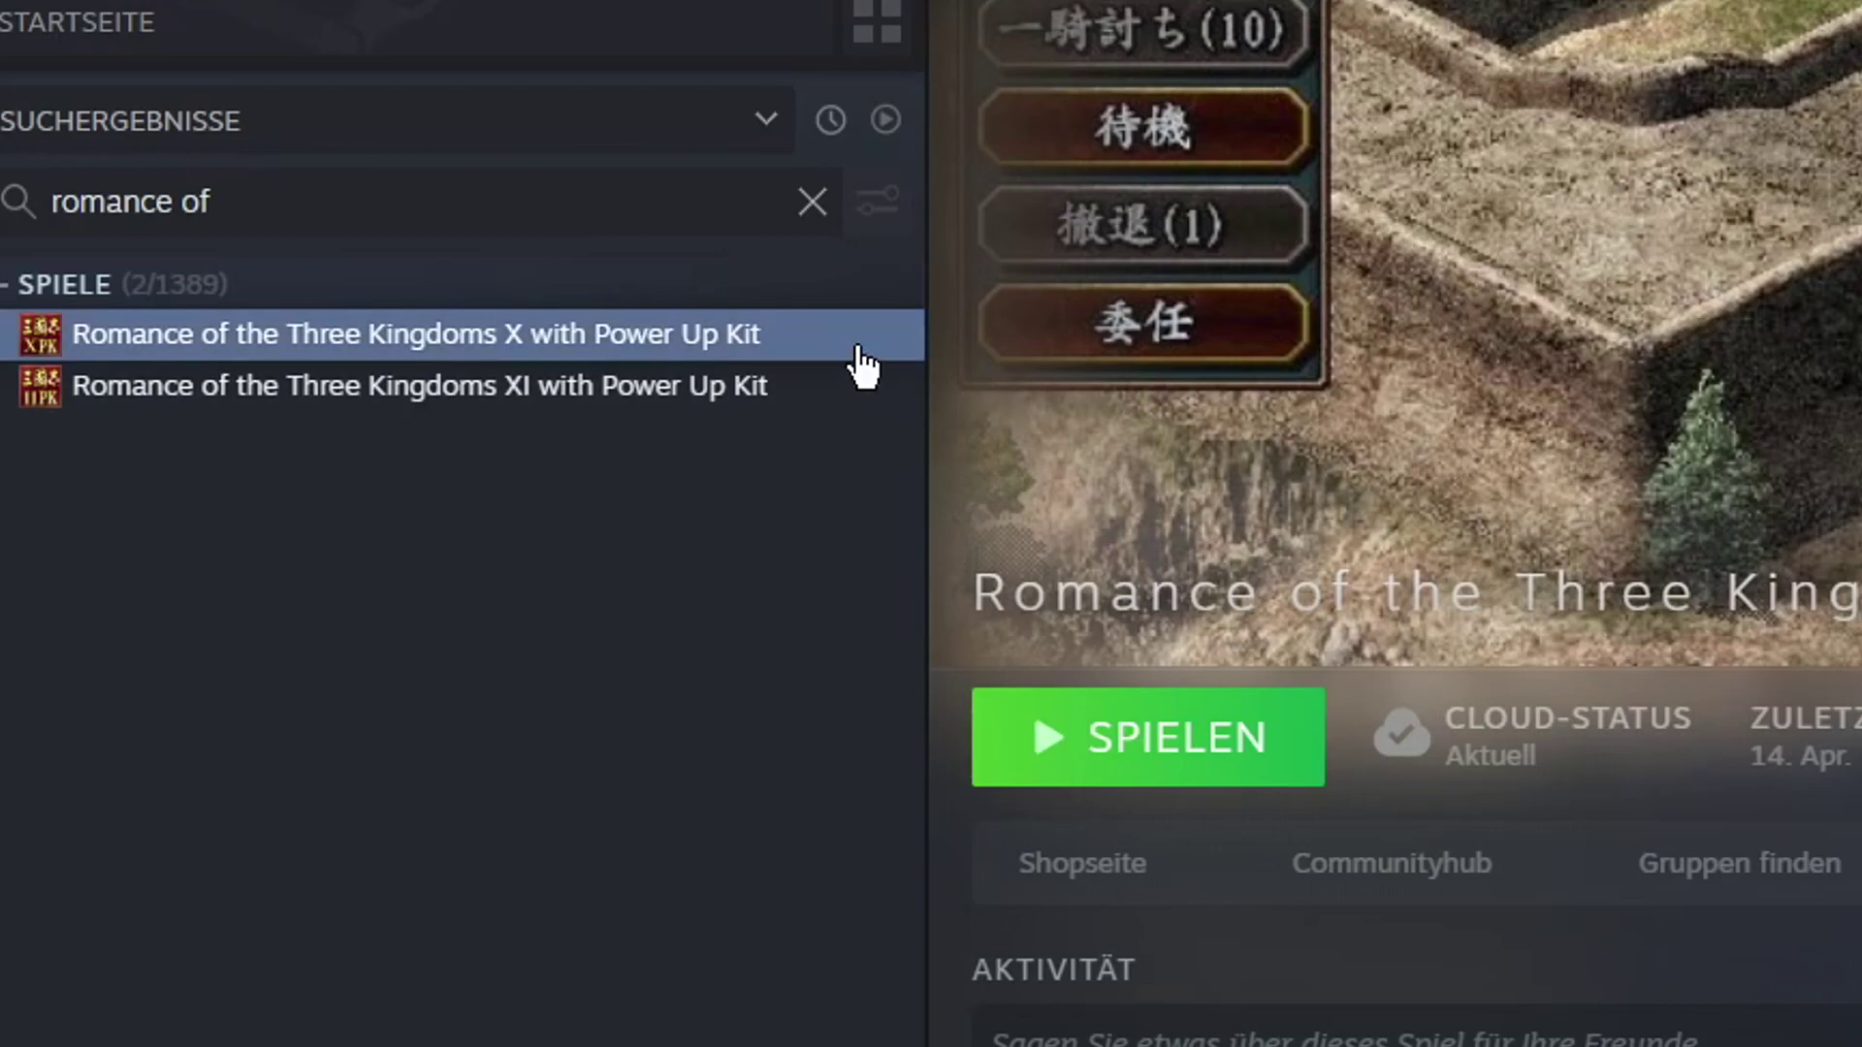
Check the language choices in the properties of Romance of the Three Kingdoms X with Power Up Kit
right_click(857, 349)
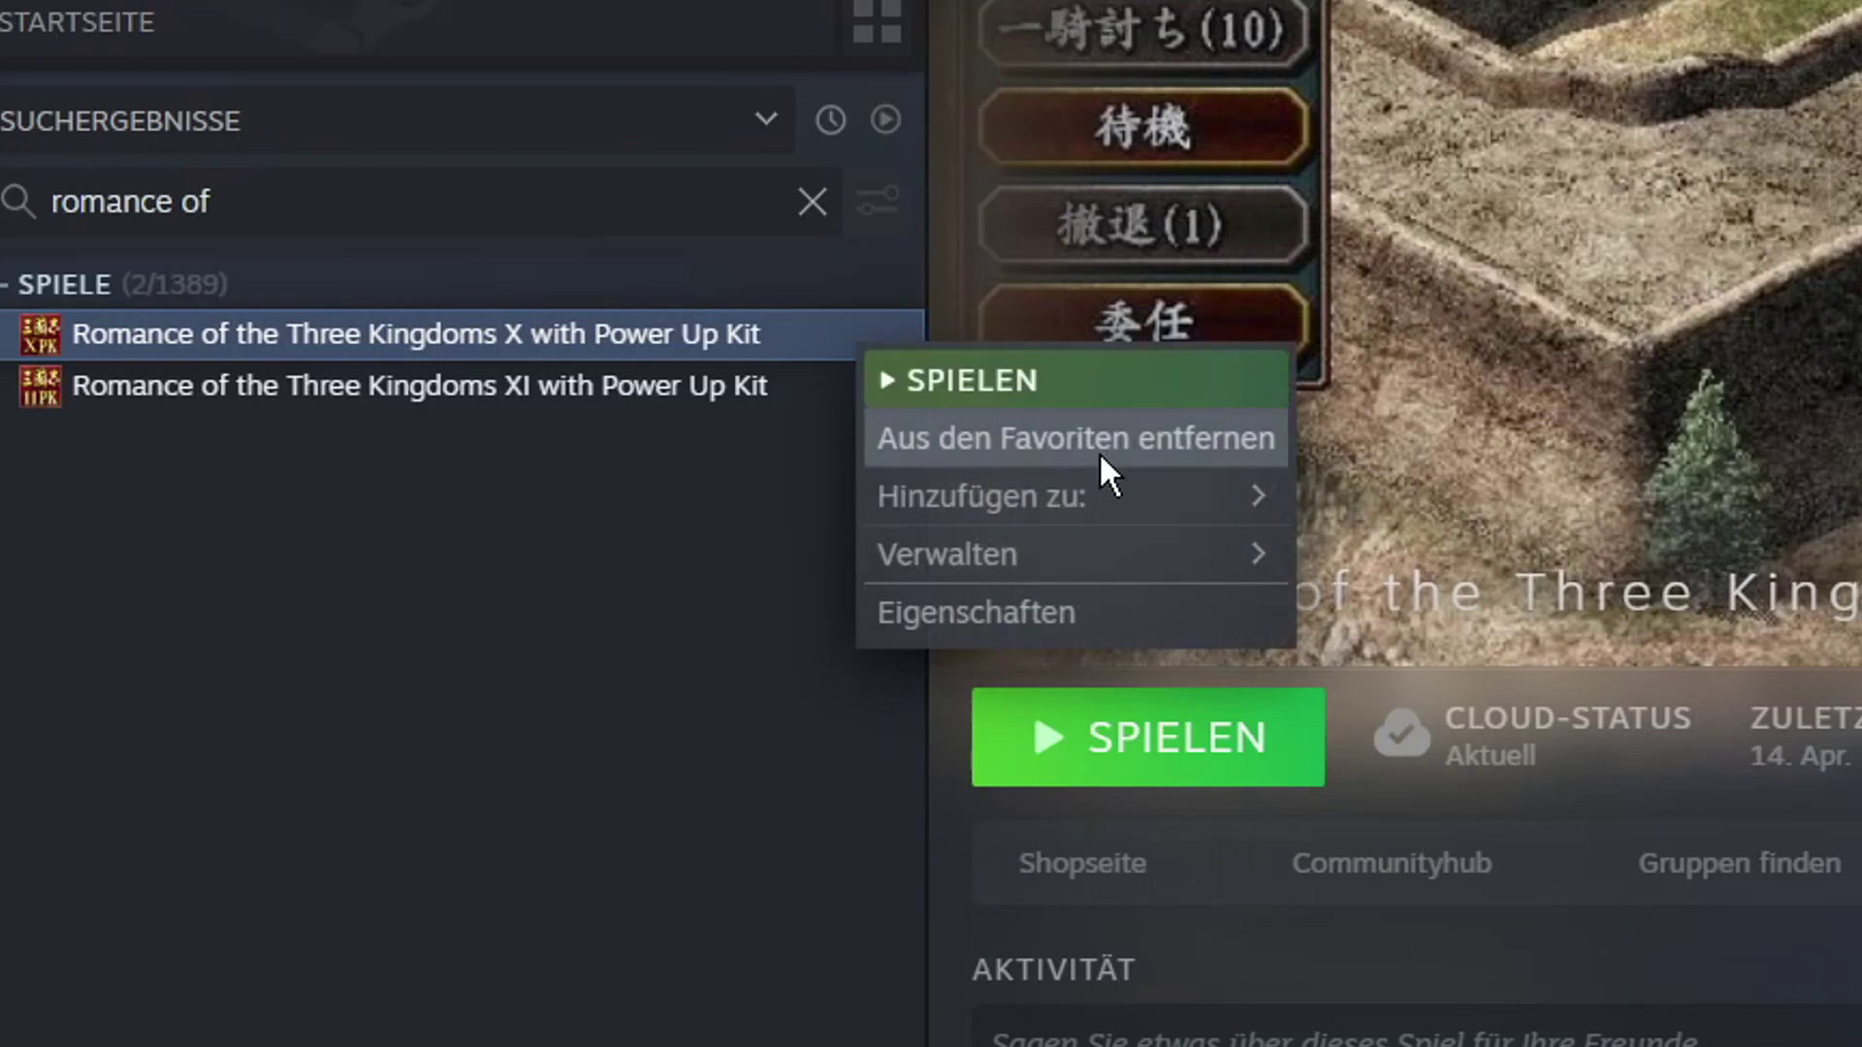
mouse_move(1168, 581)
click(1092, 612)
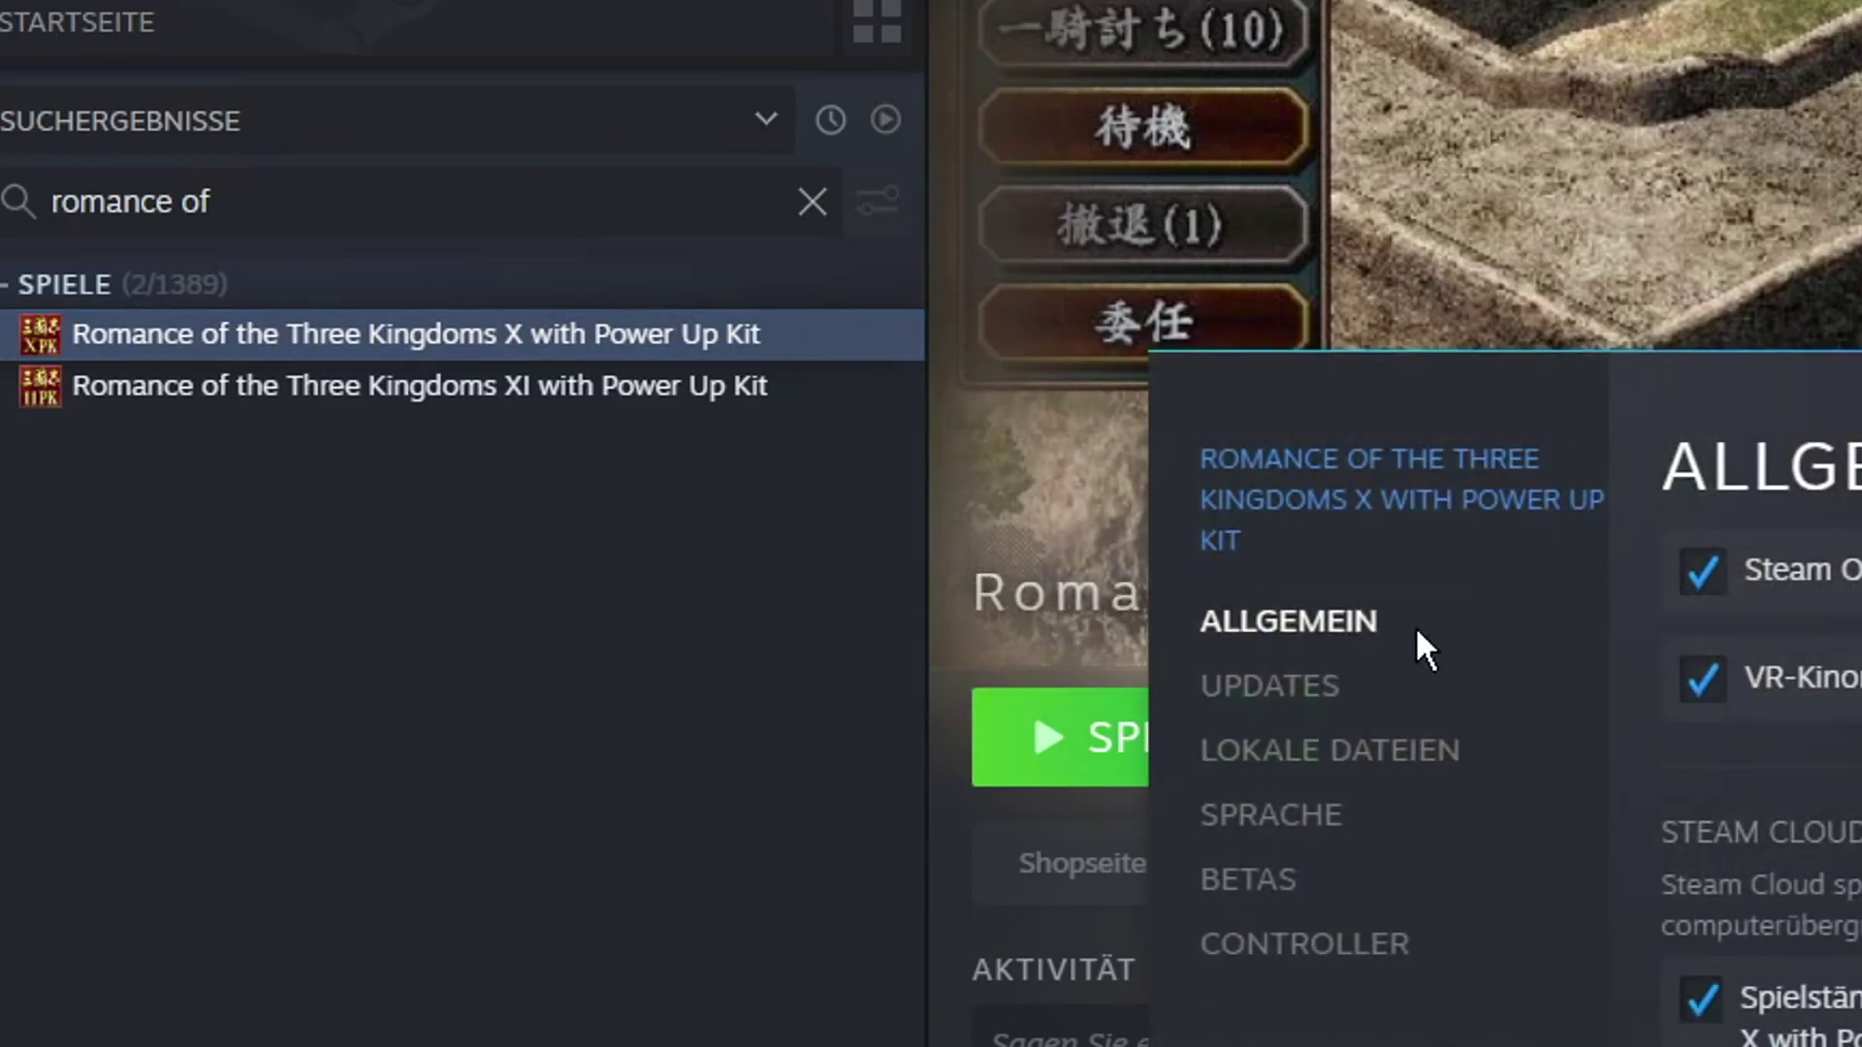
click(1280, 817)
click(1121, 289)
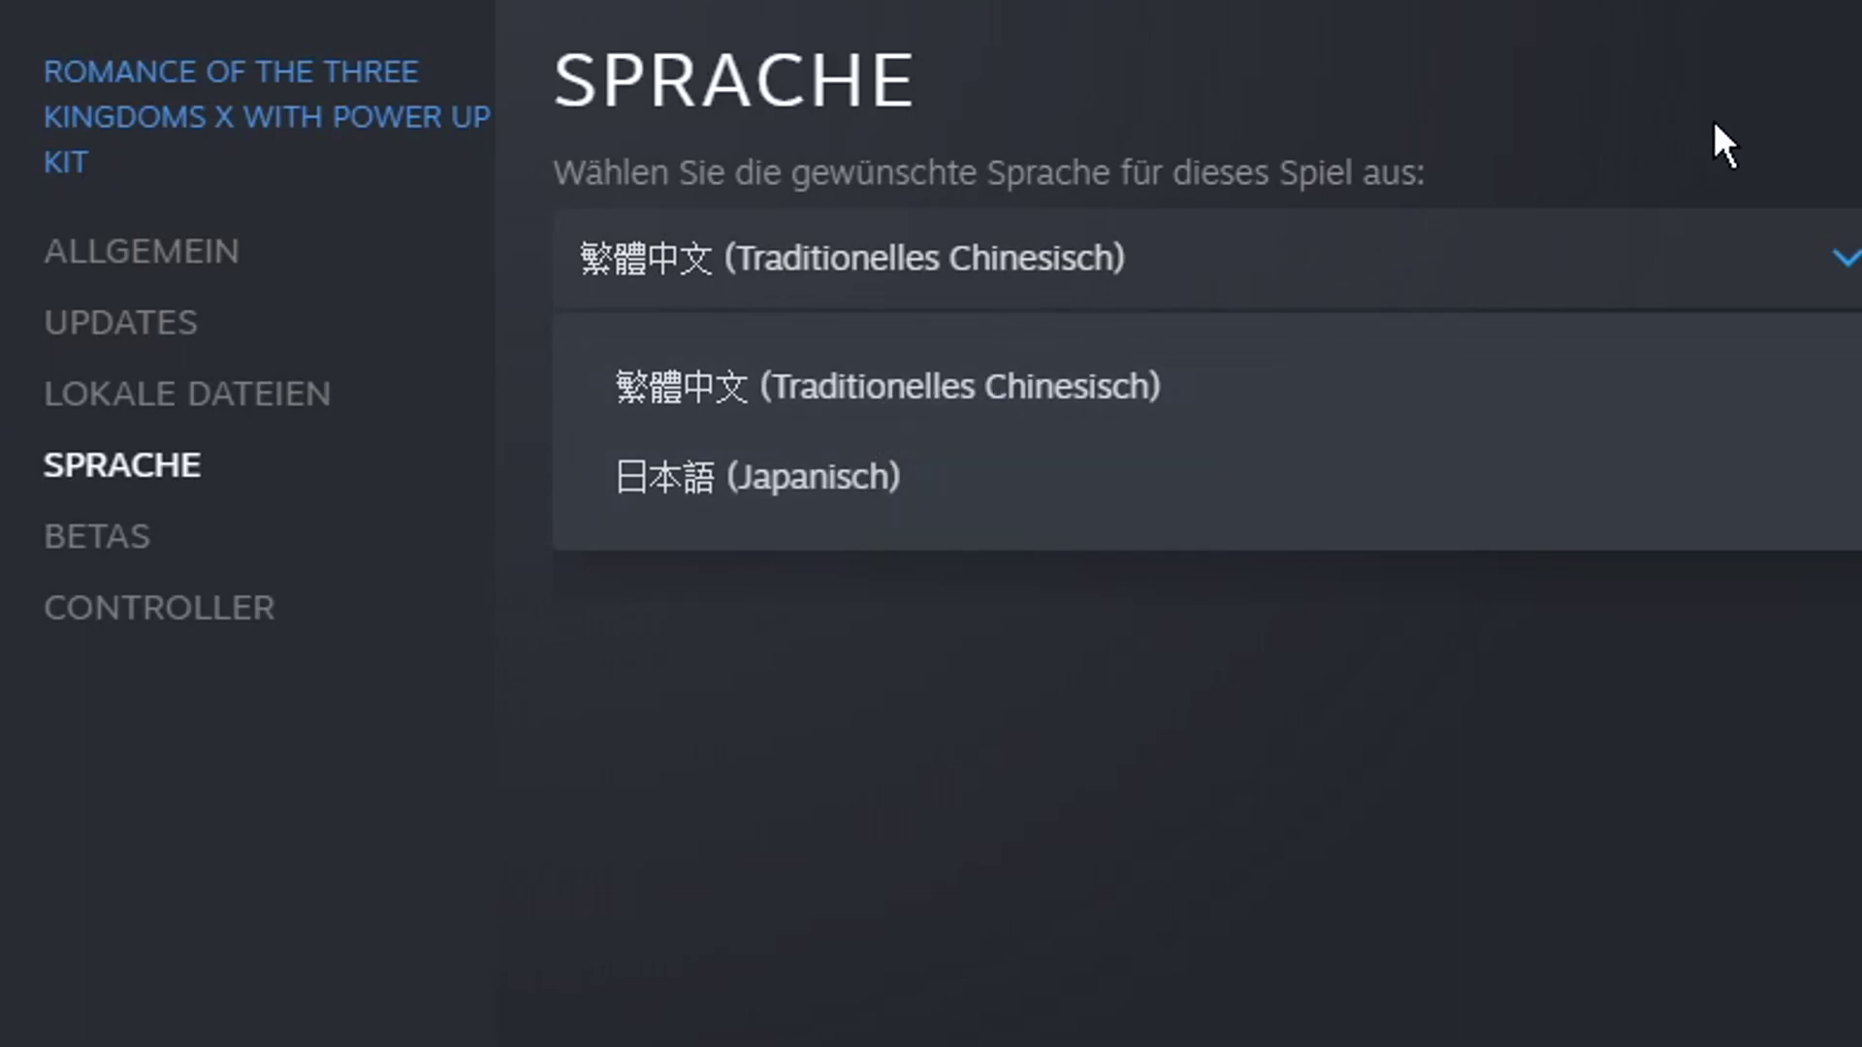
click(1737, 109)
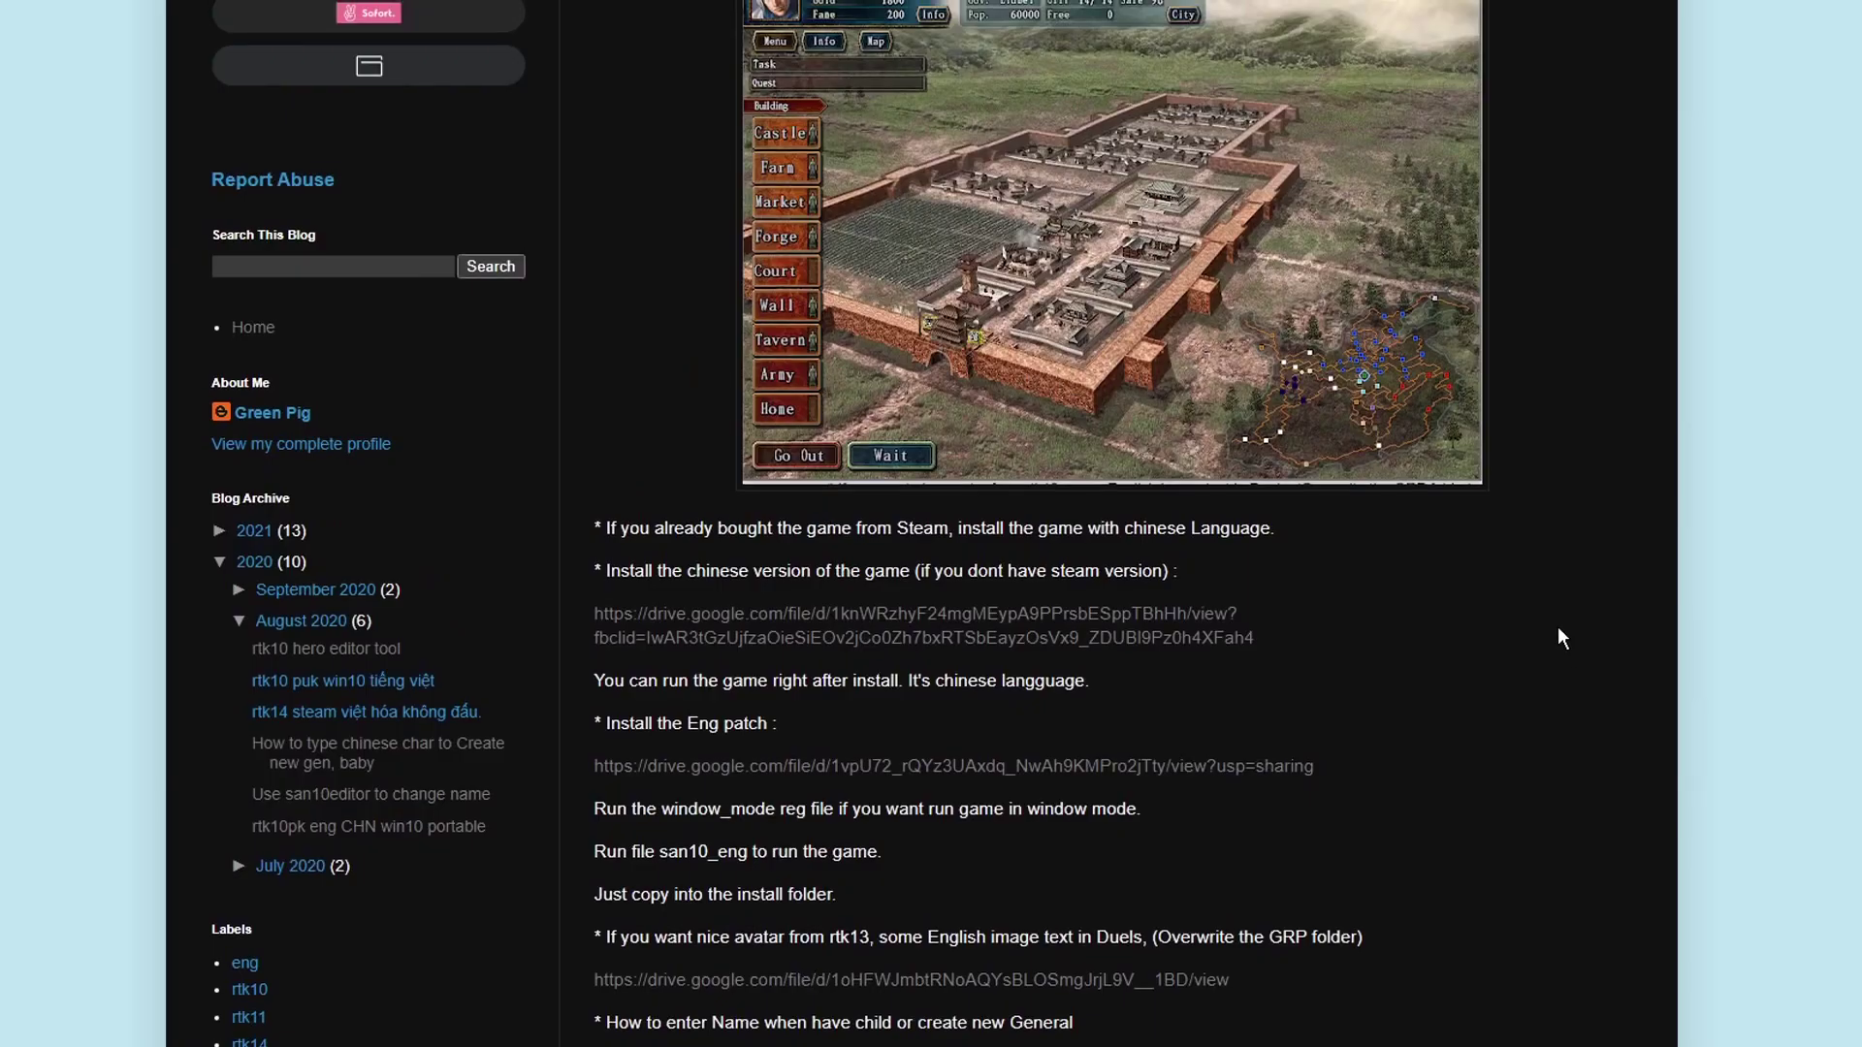
Examine the blog's installation instructions, including the download links for the English patch and the rtk13 avatar pack
scroll(1569, 648, down, 3)
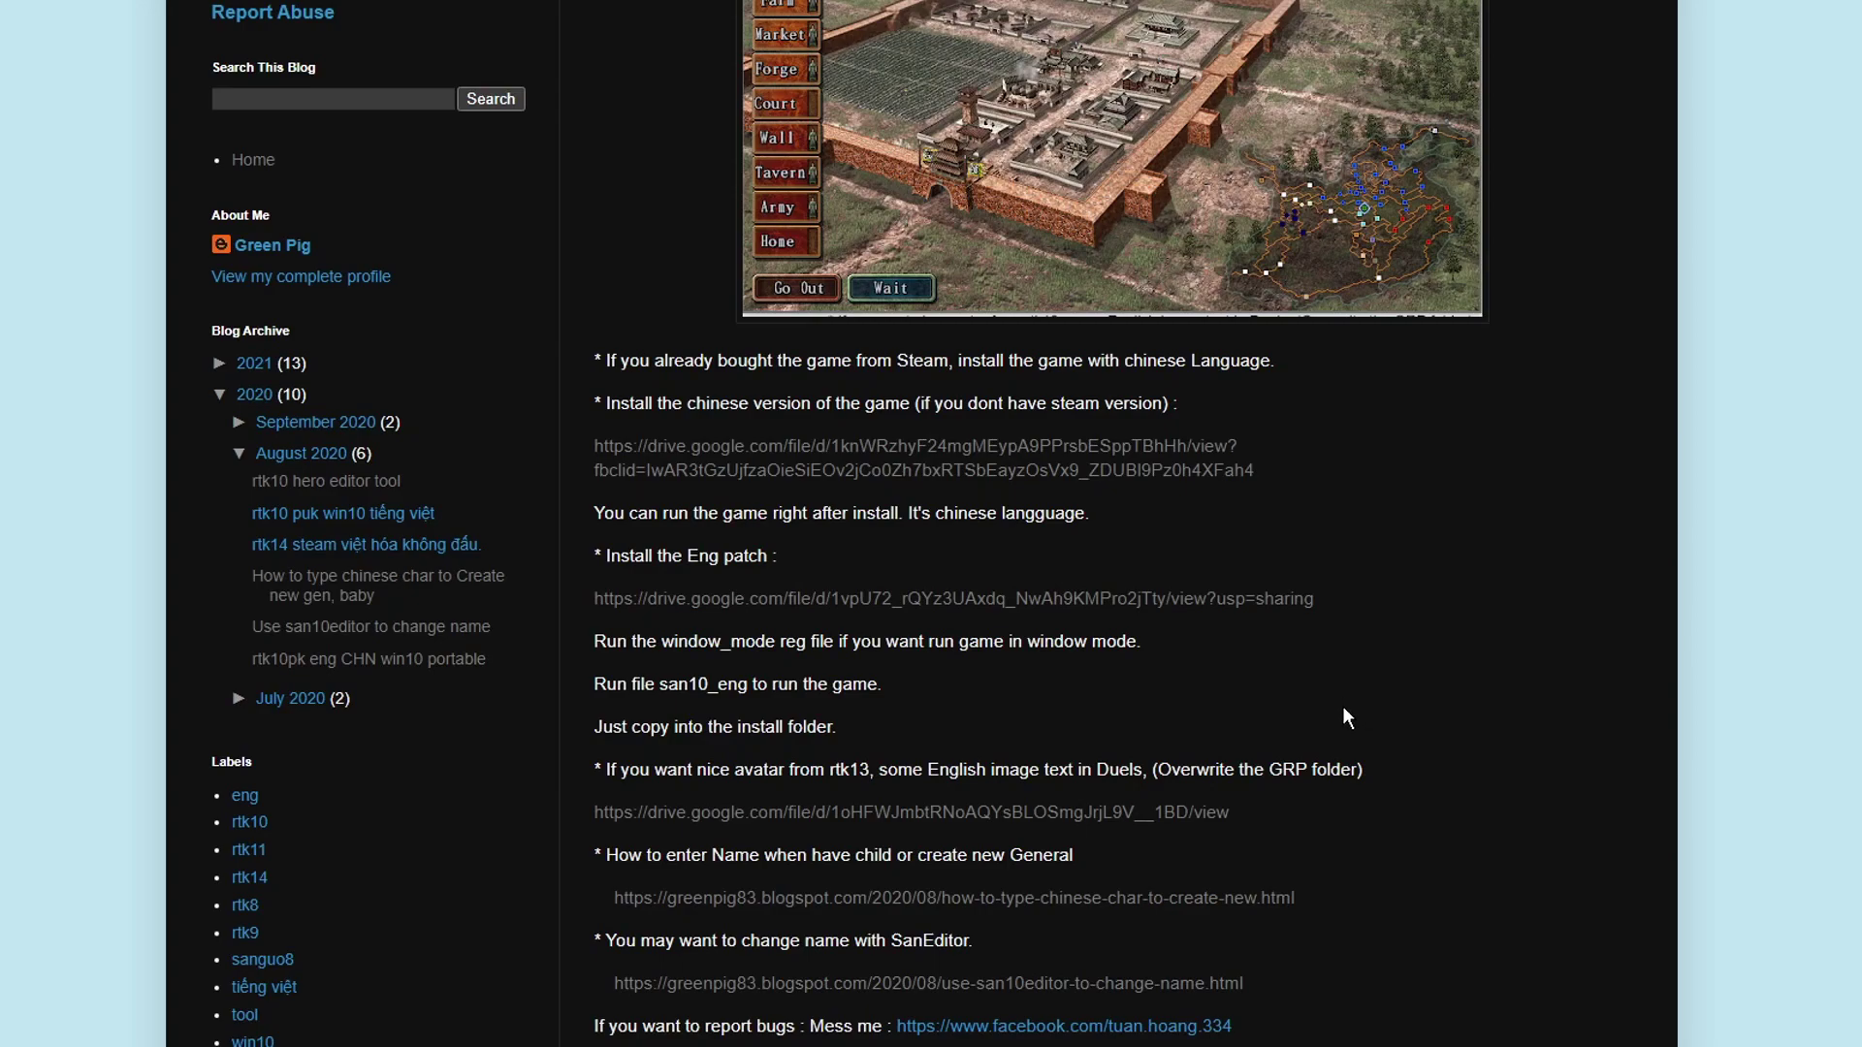
scroll(1344, 708, down, 2)
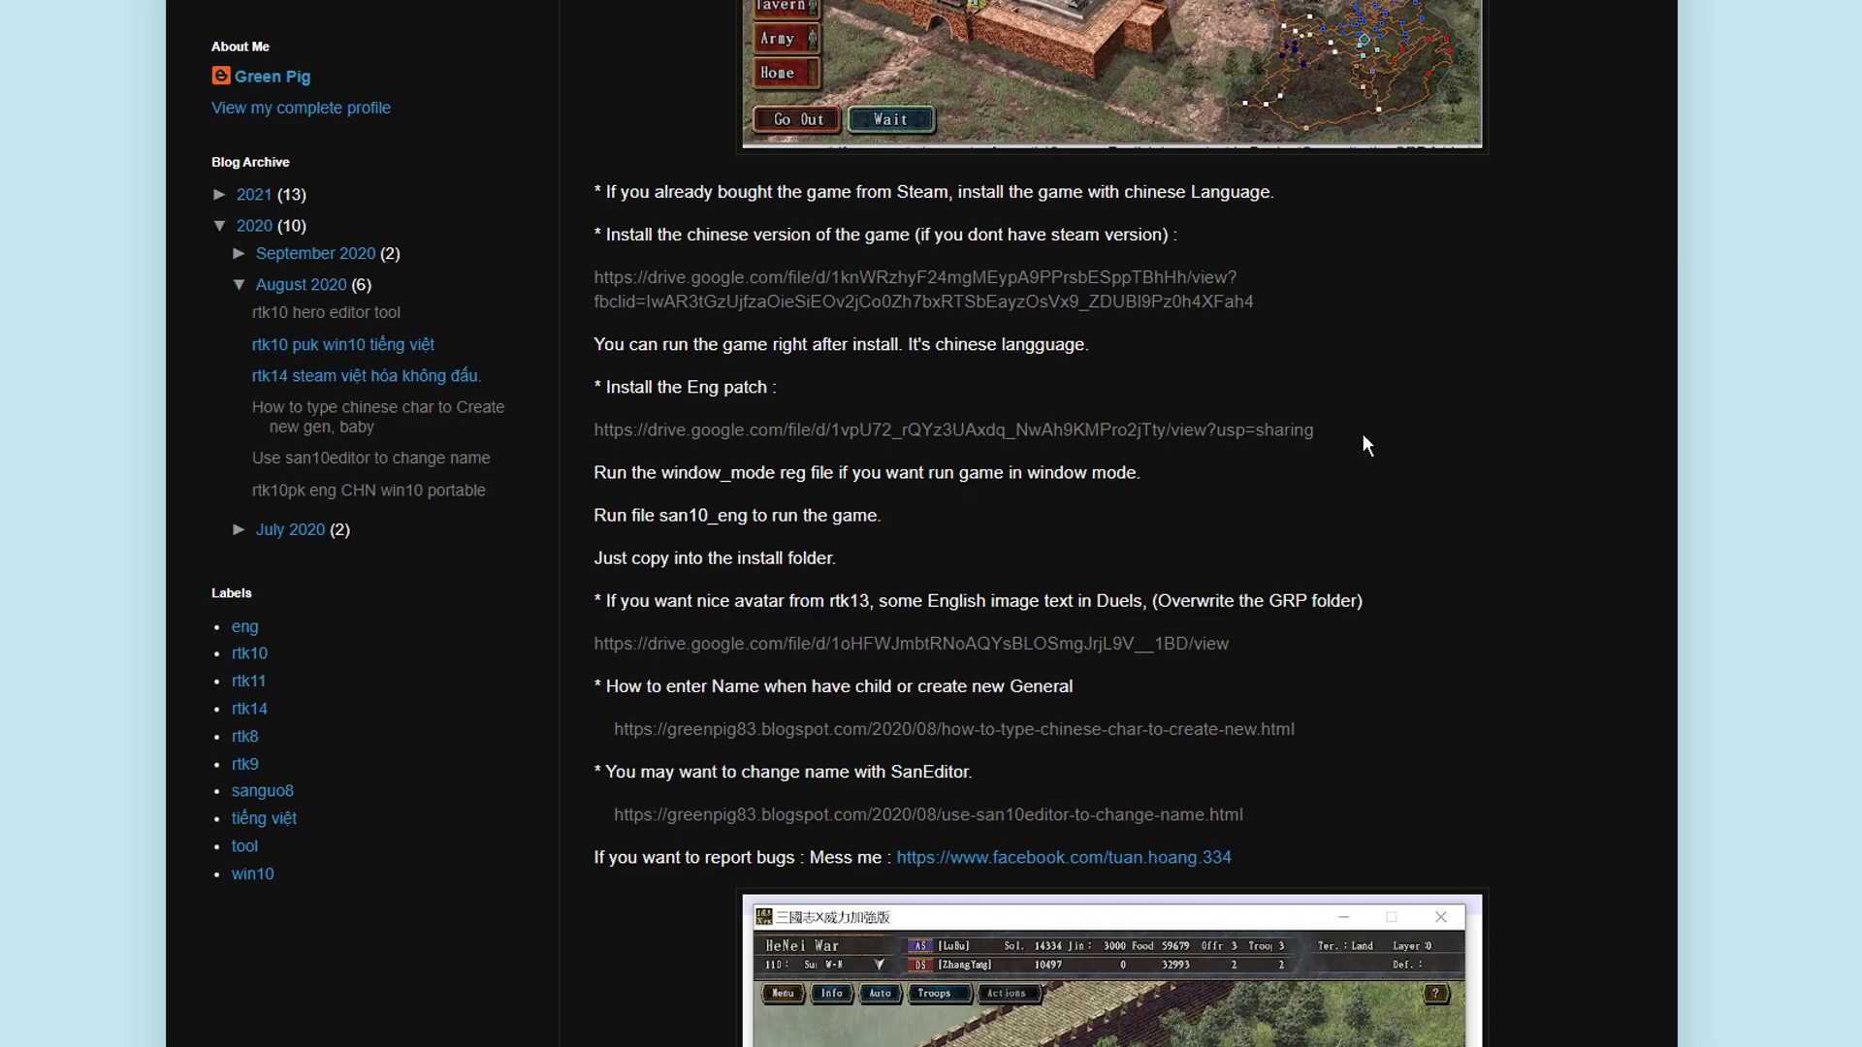
drag(1329, 433, 594, 432)
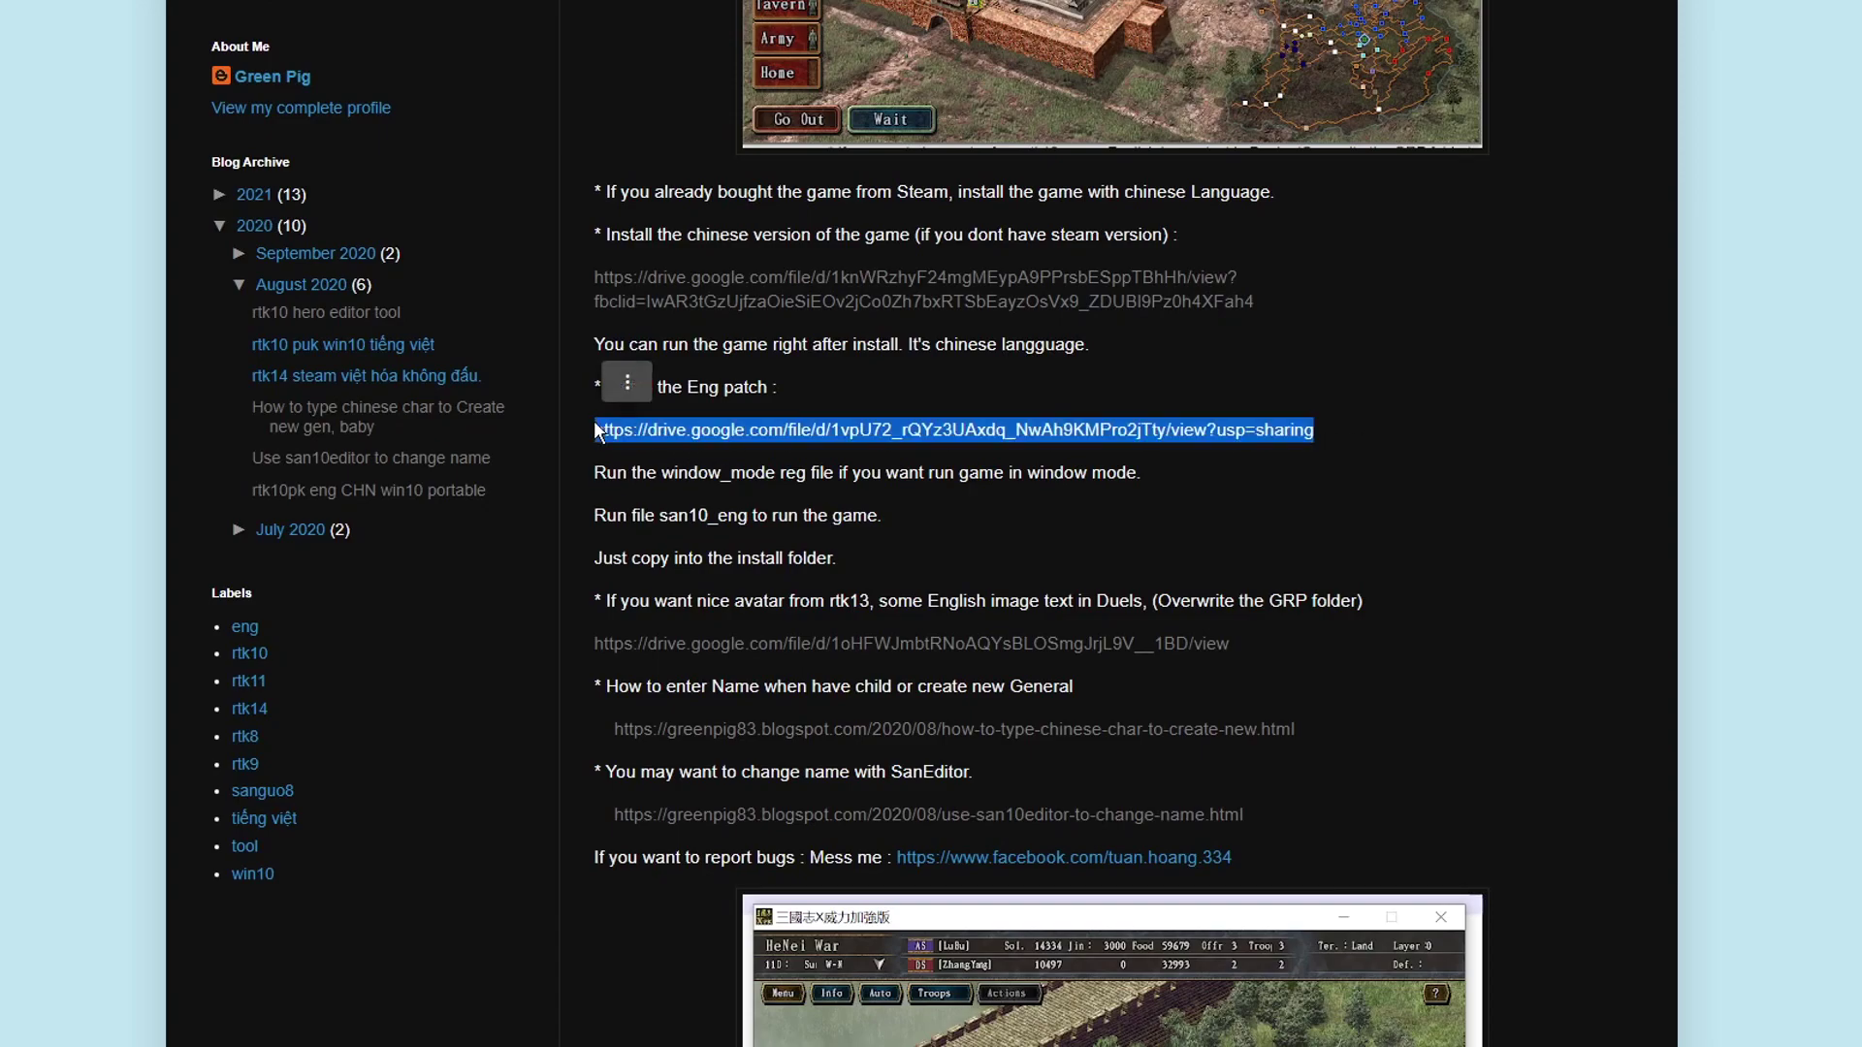
click(1441, 491)
scroll(1442, 491, down, 2)
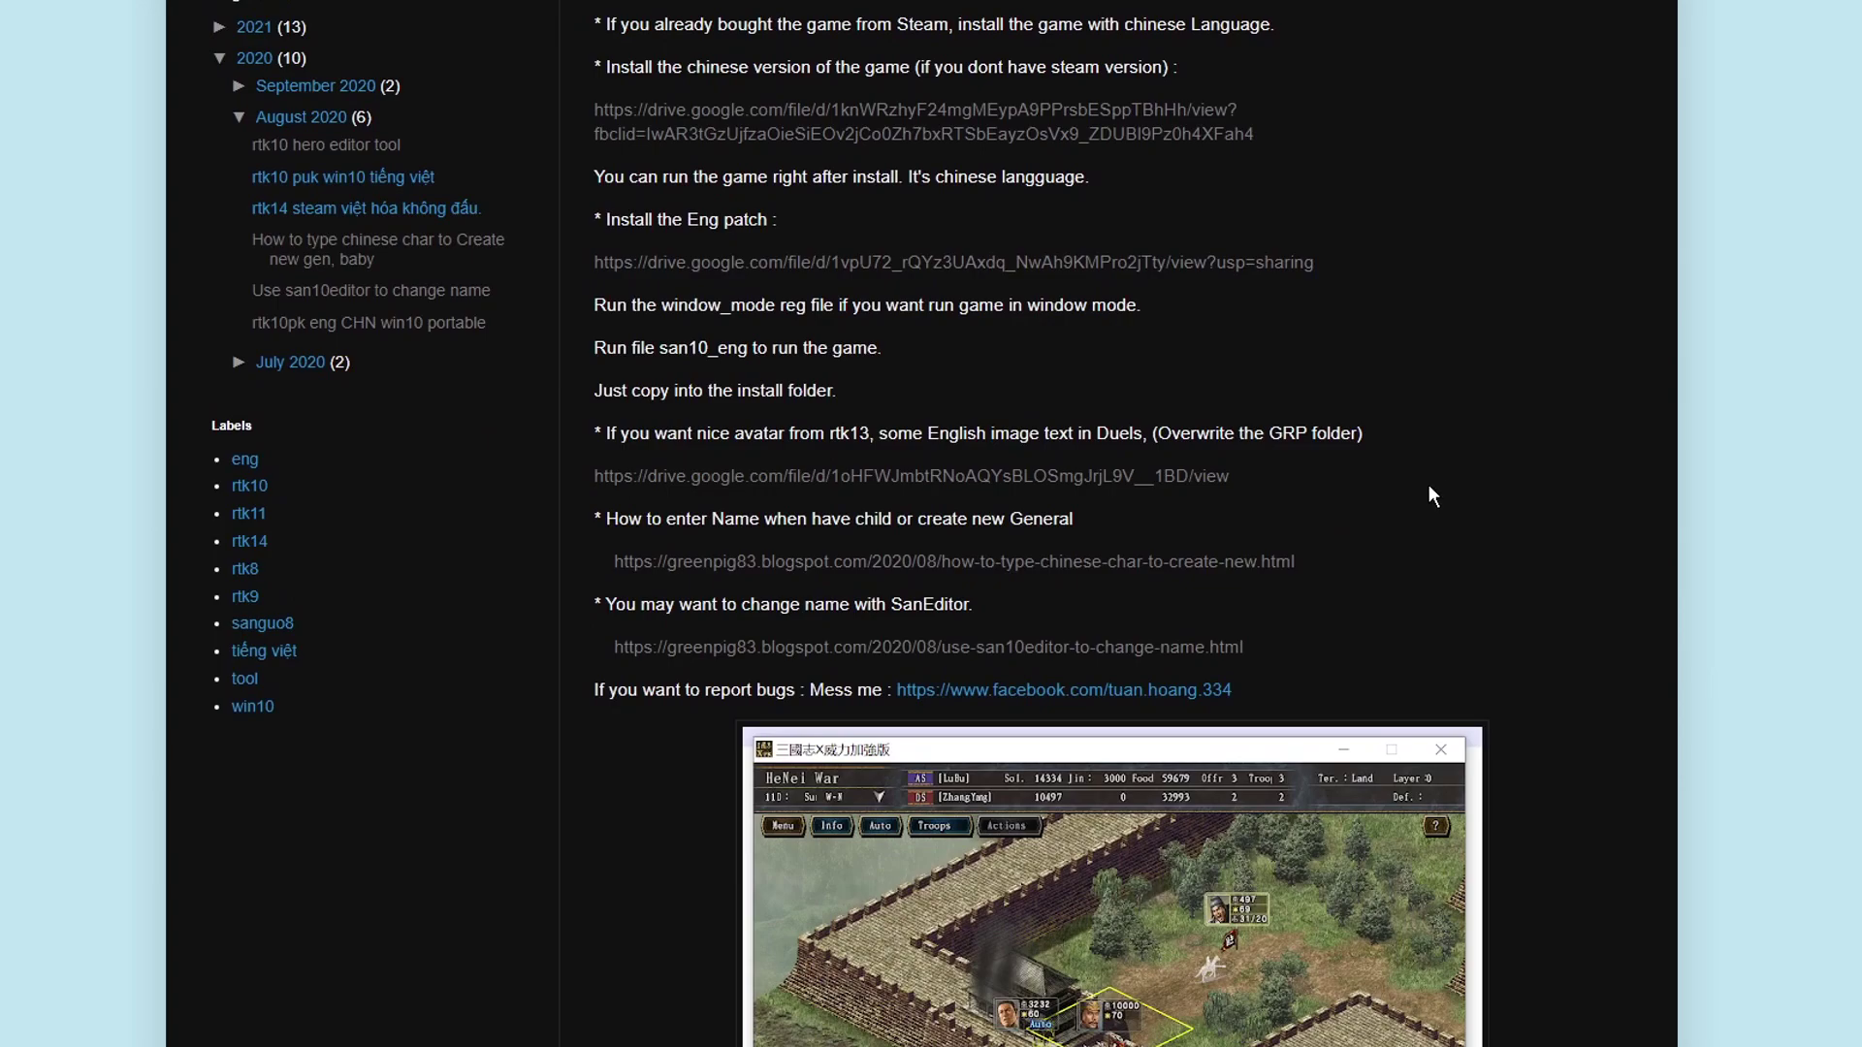
drag(1300, 467, 597, 469)
click(1394, 498)
scroll(1398, 473, up, 2)
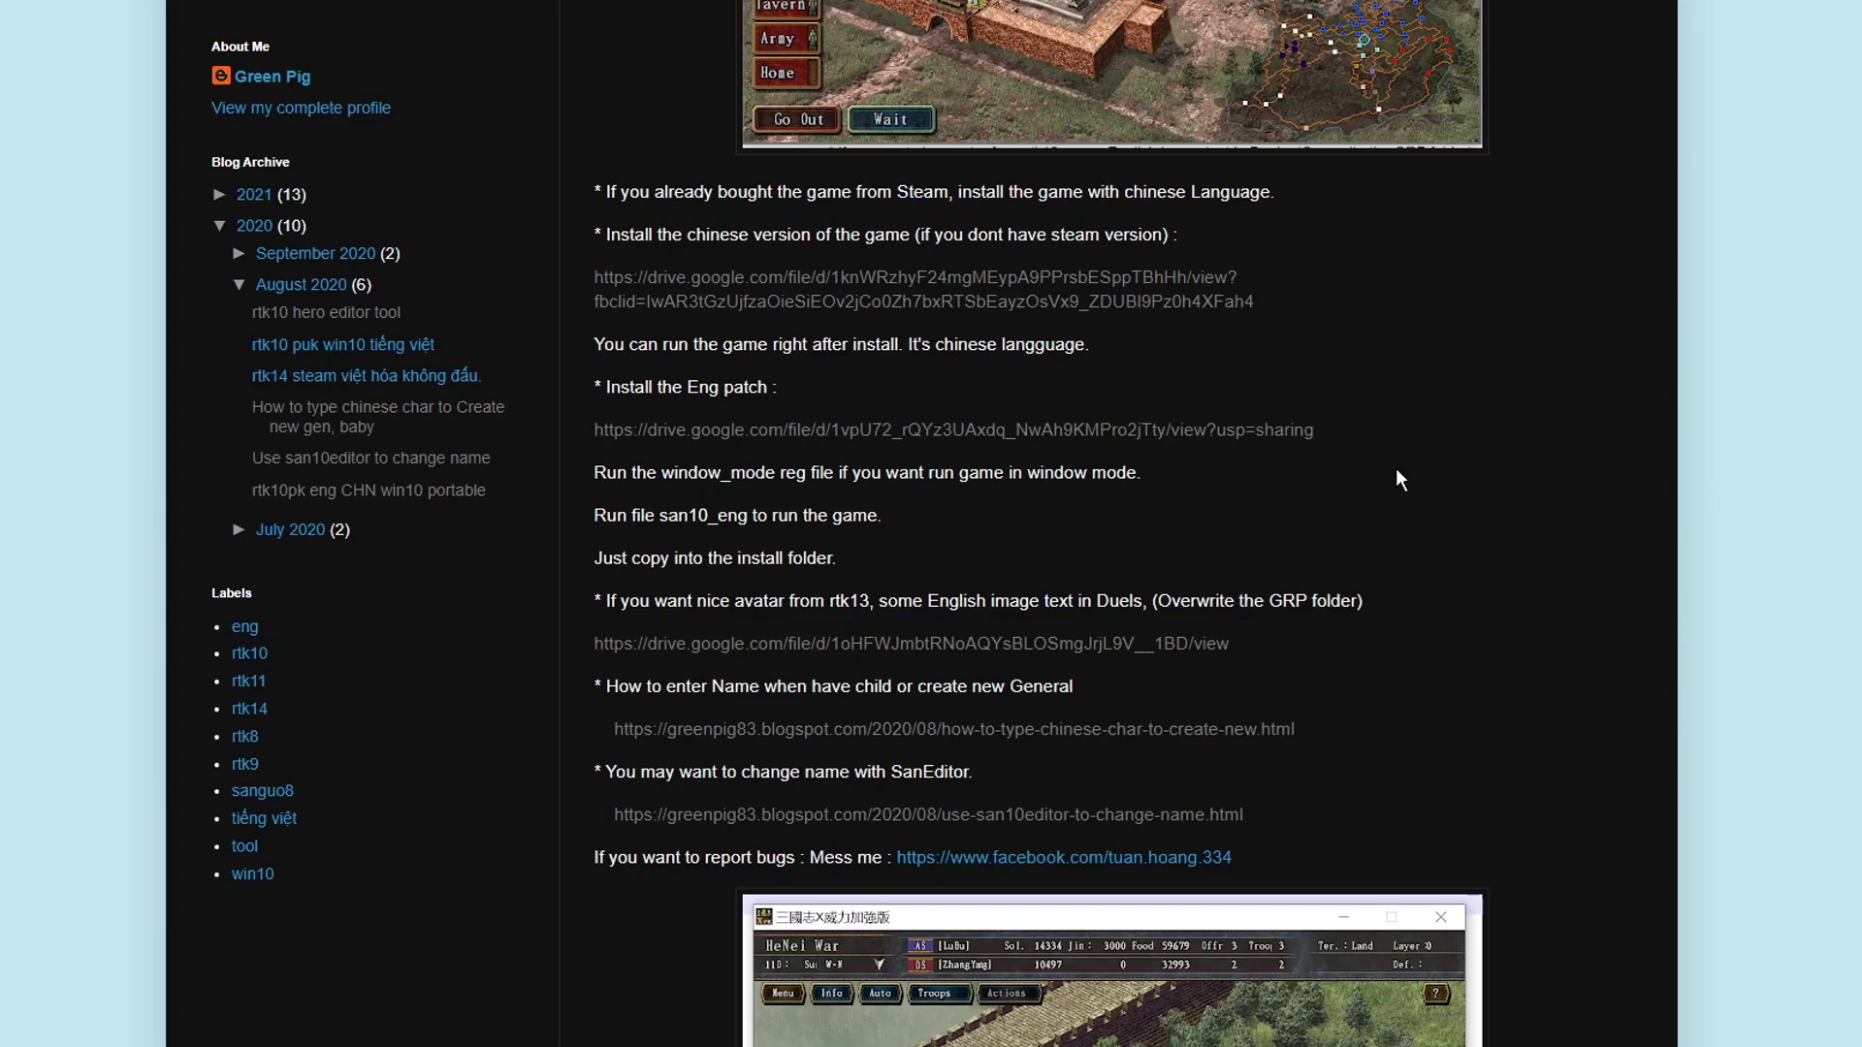
scroll(1371, 681, down, 2)
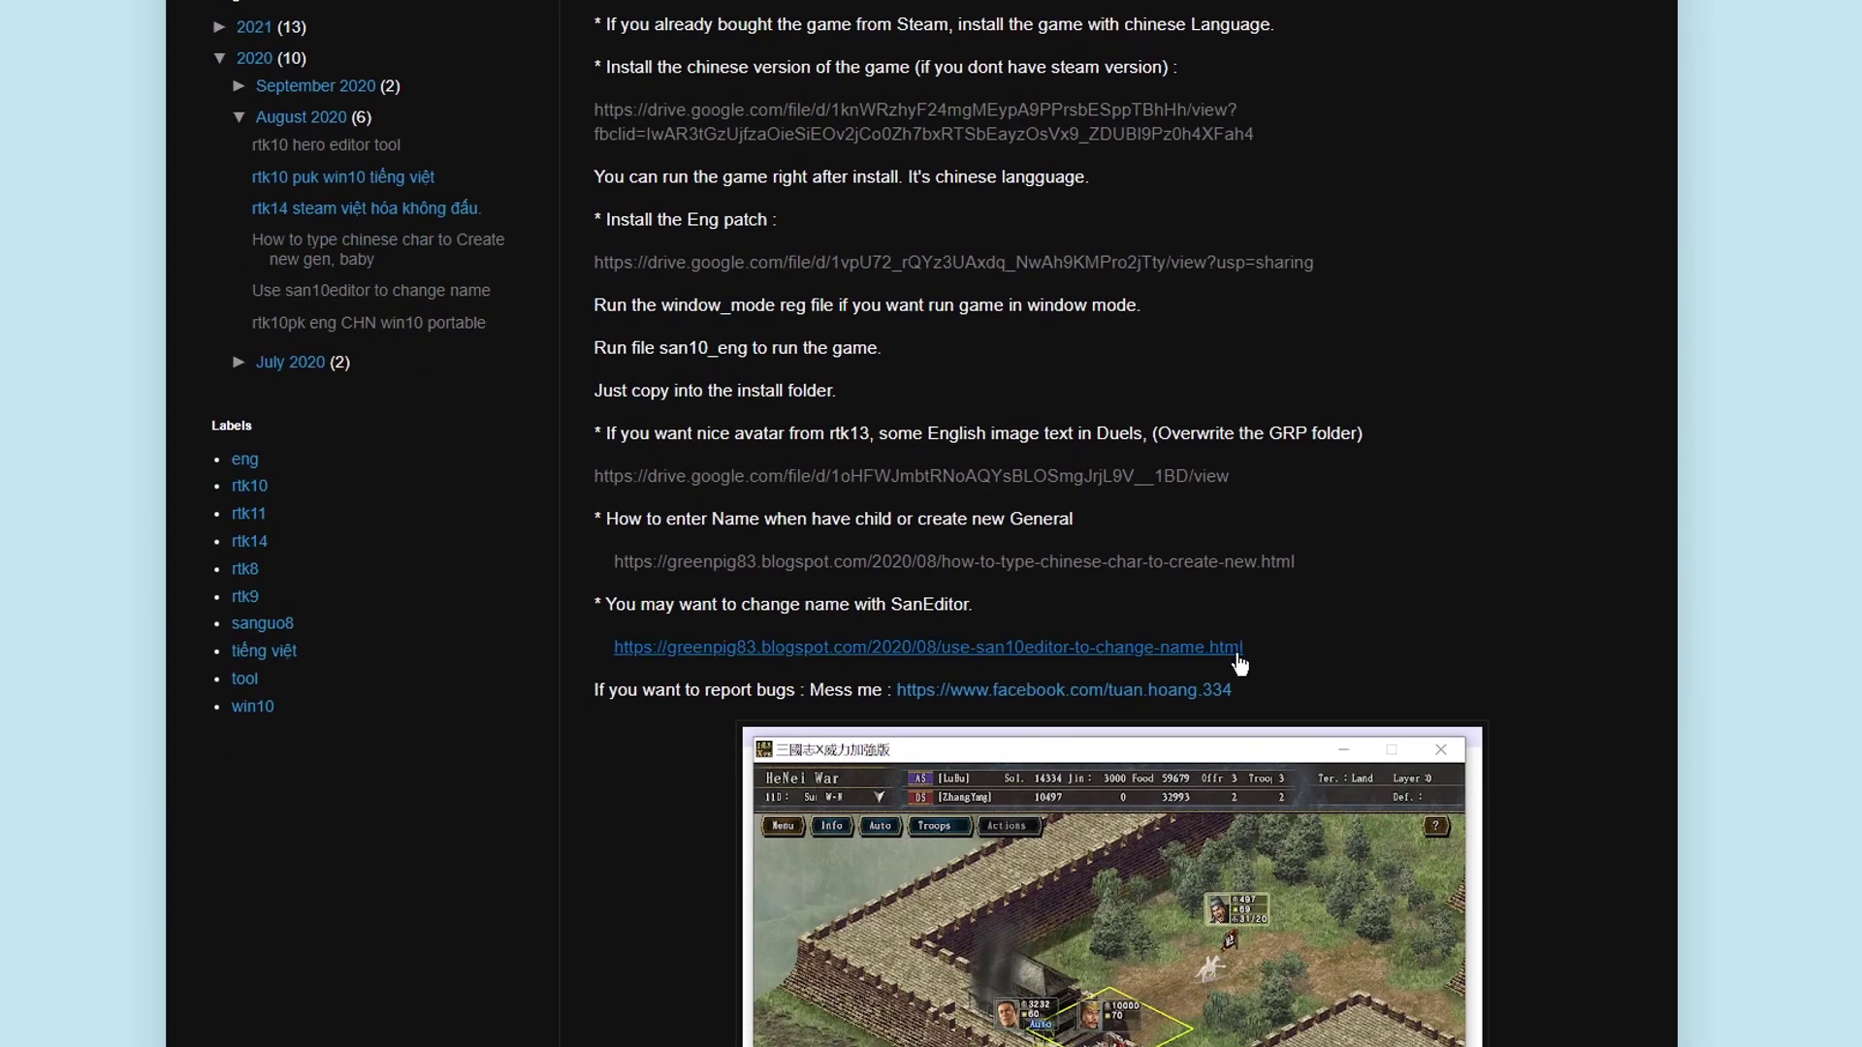
Open the blog's guide on changing names with san10editor and review its download link and editing instructions
drag(1348, 648, 587, 633)
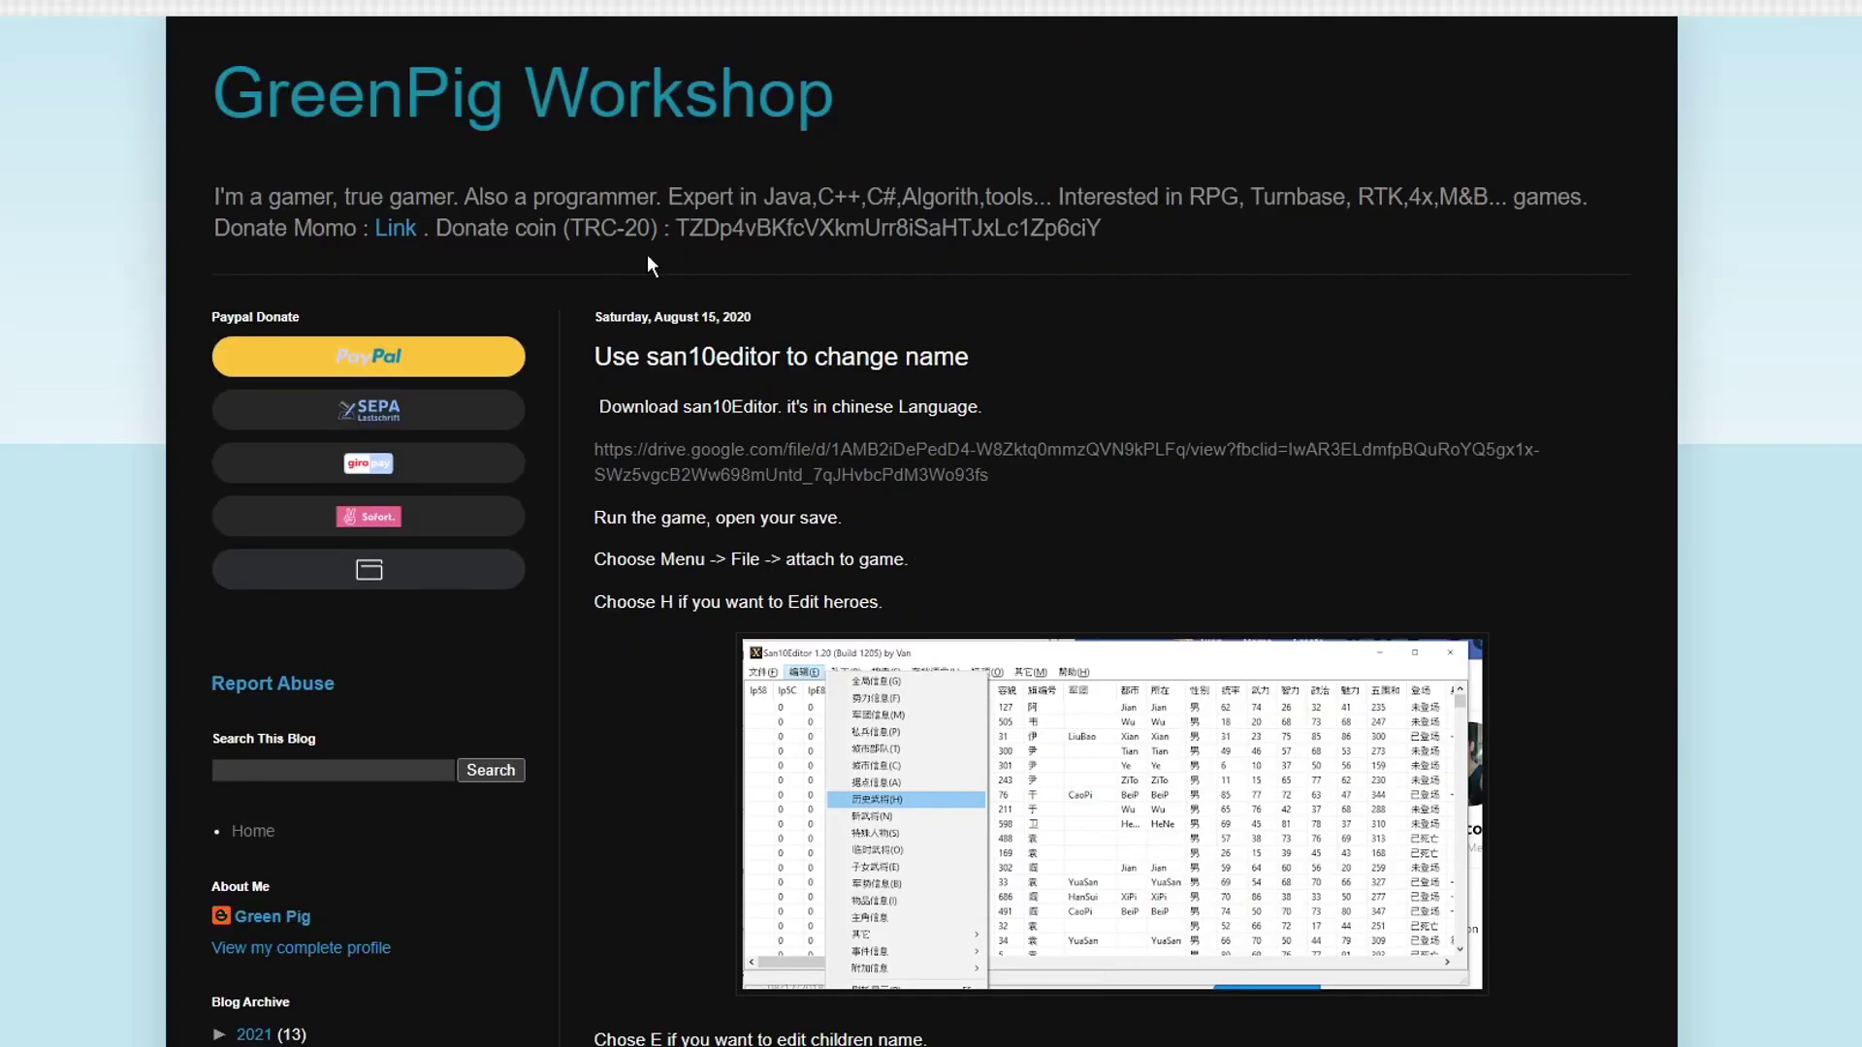
scroll(1026, 390, down, 2)
drag(1034, 312, 594, 281)
click(1028, 340)
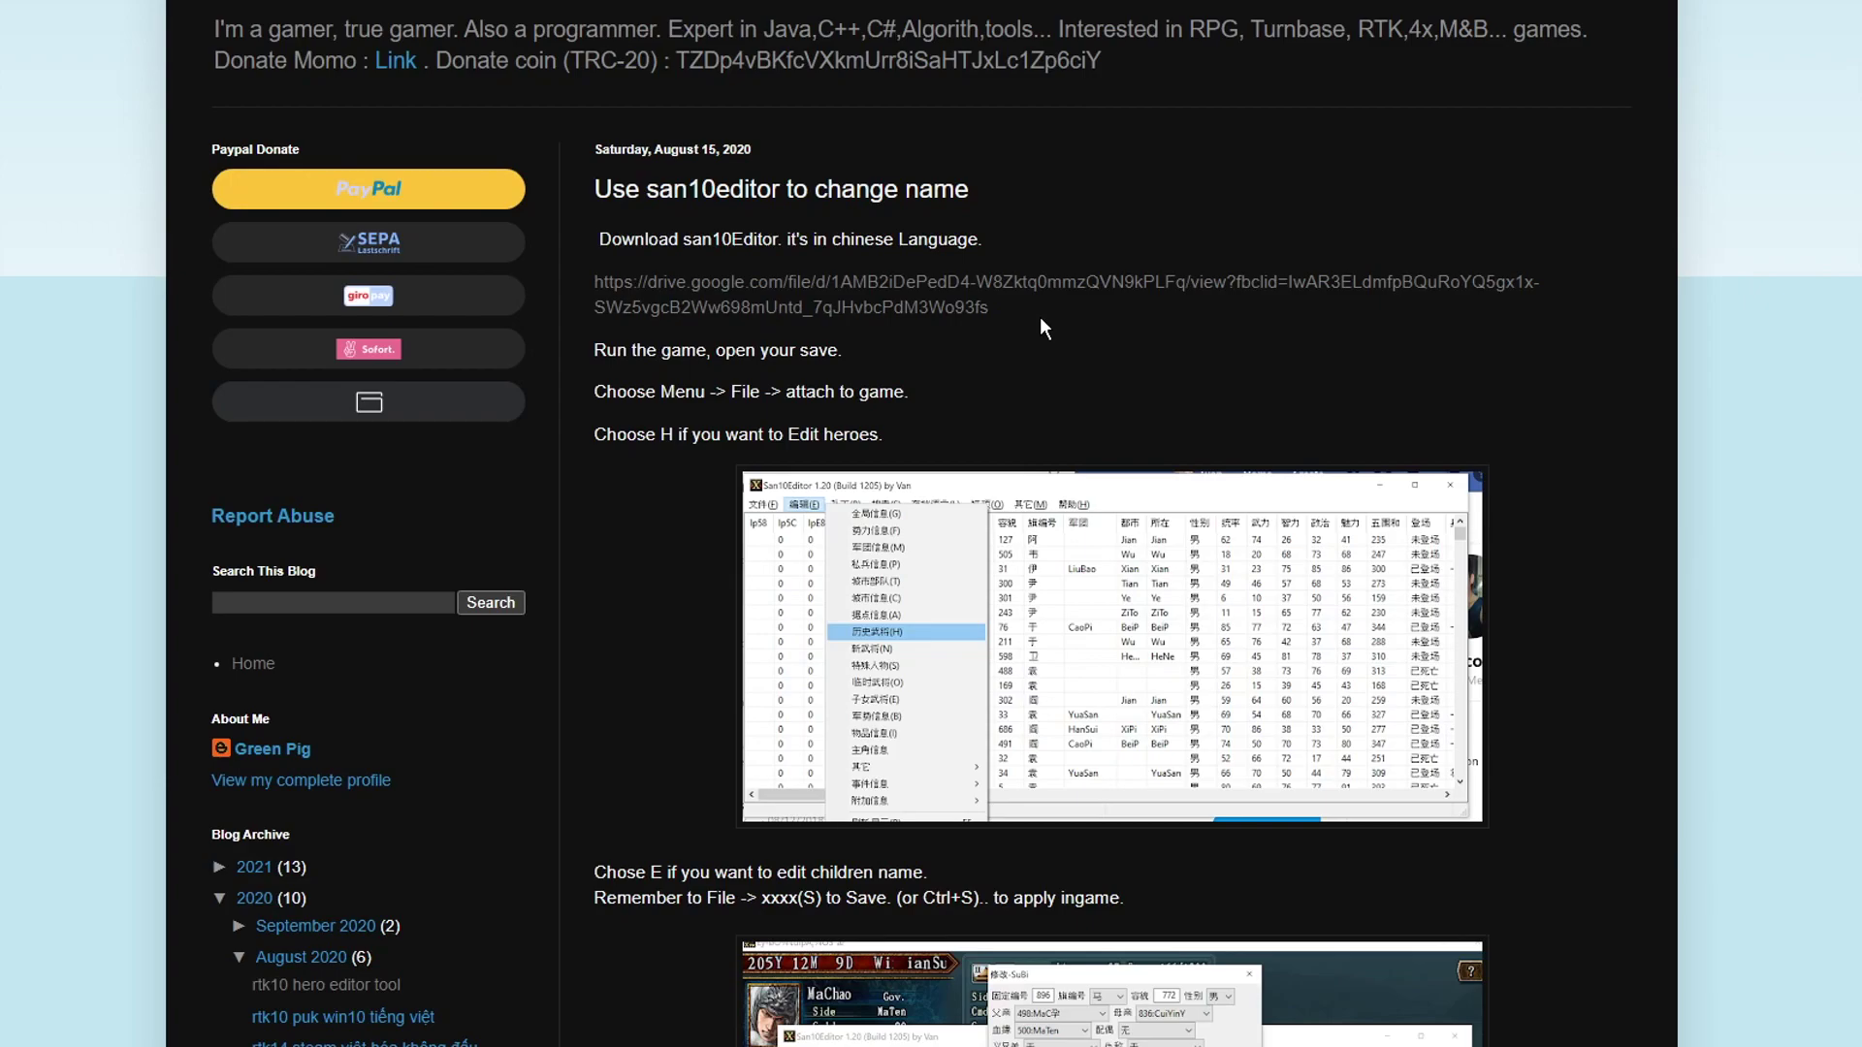
scroll(1046, 304, down, 2)
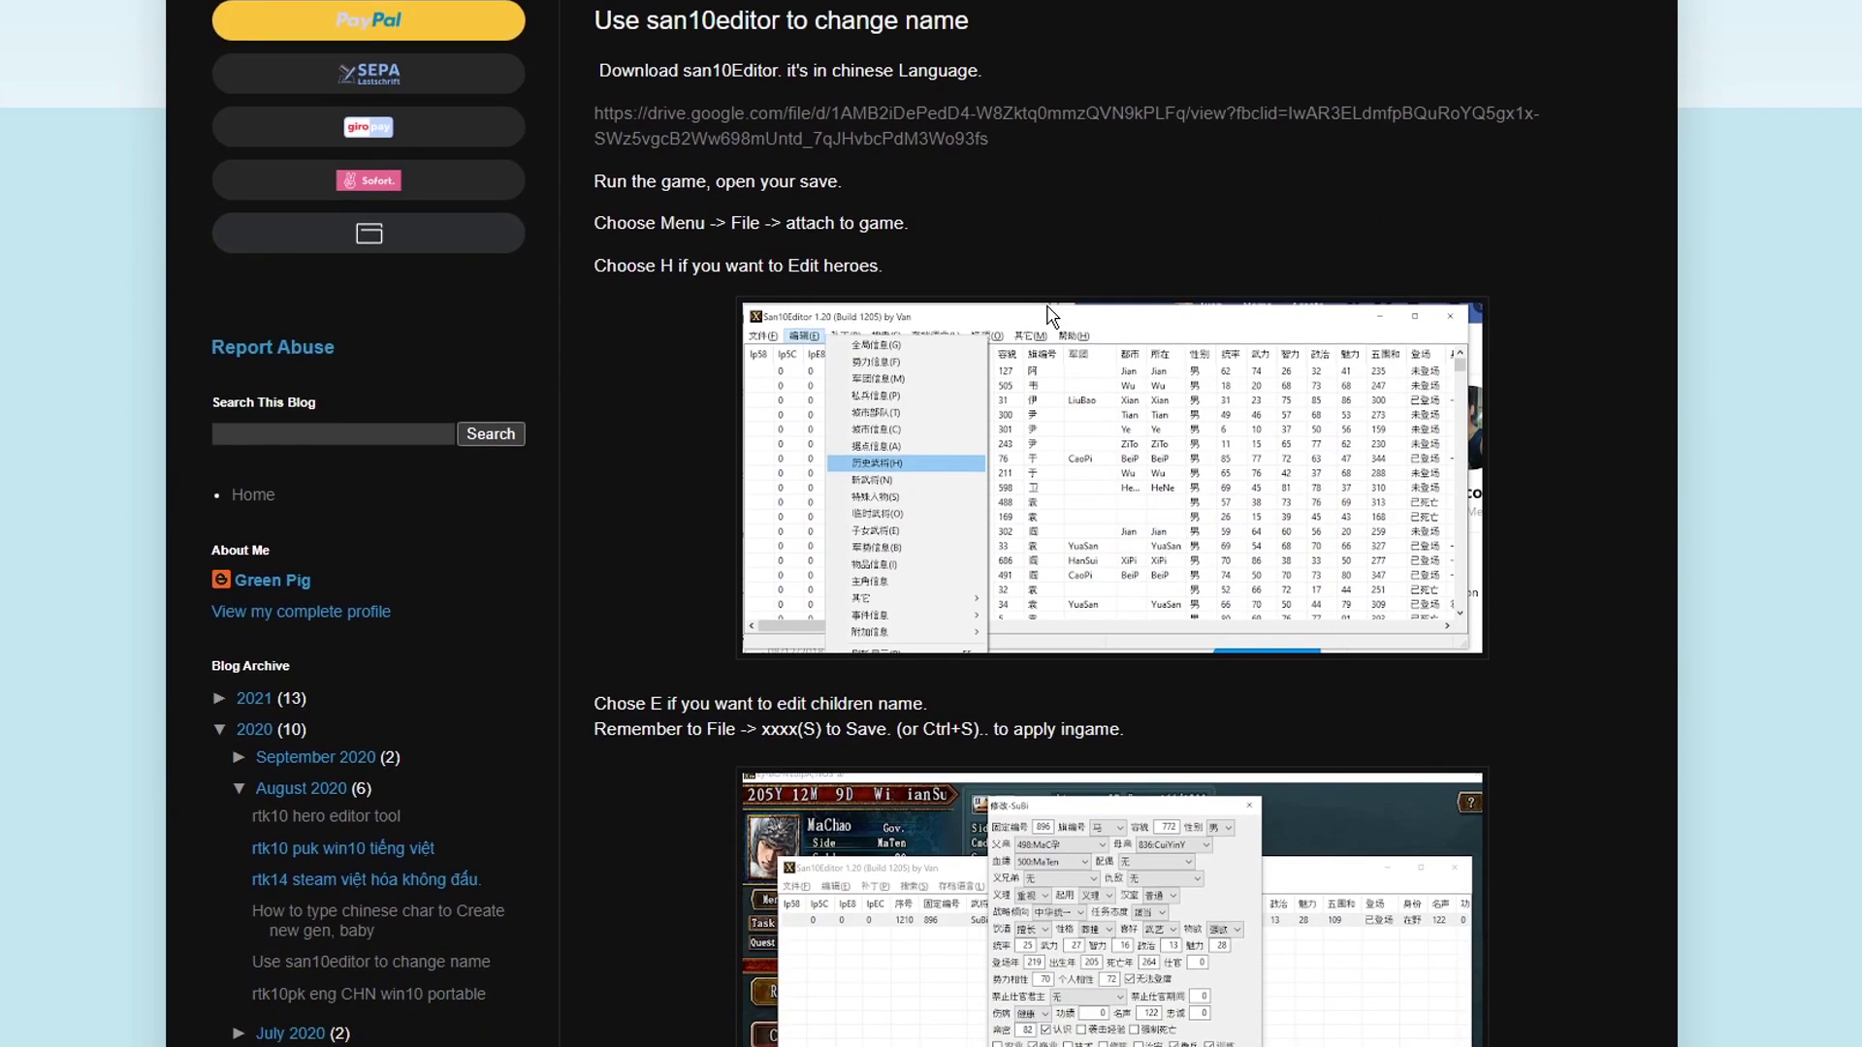
scroll(834, 714, down, 2)
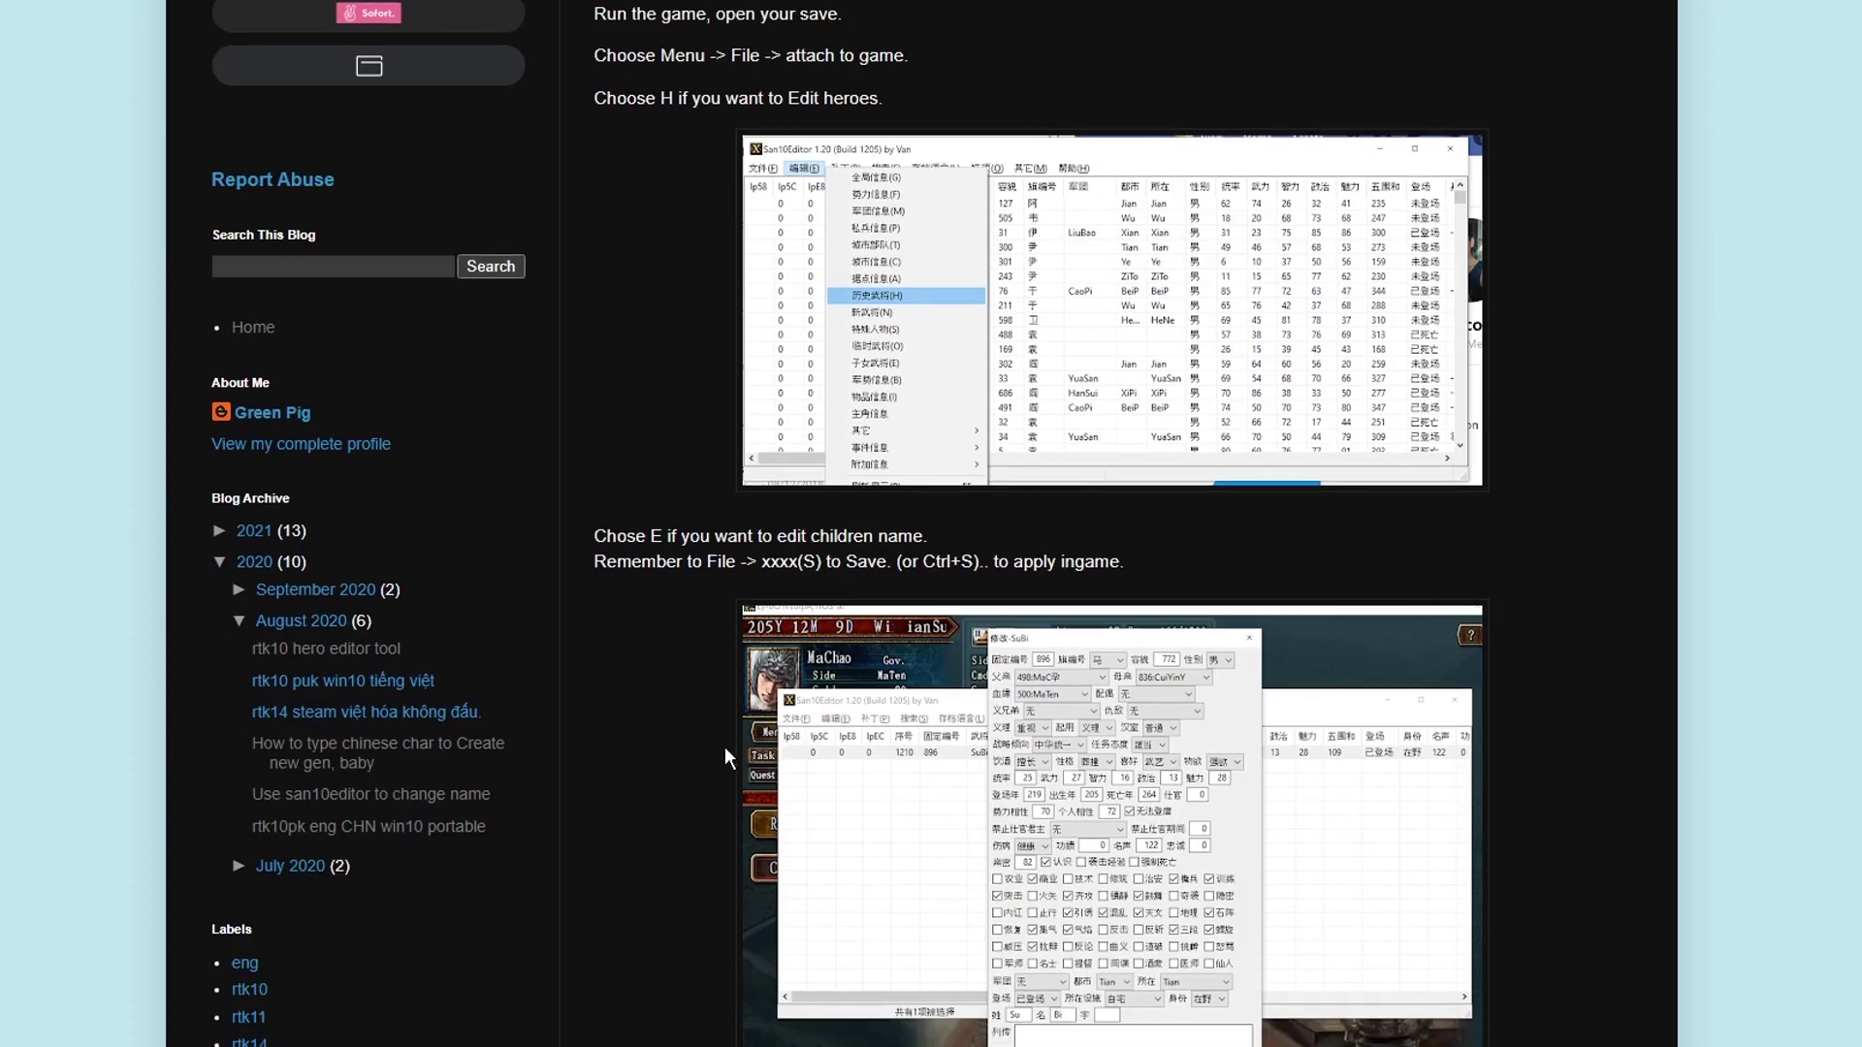
Open the blog's rtk10 hero editor tool post and locate the tool's download link
click(390, 662)
scroll(452, 631, down, 2)
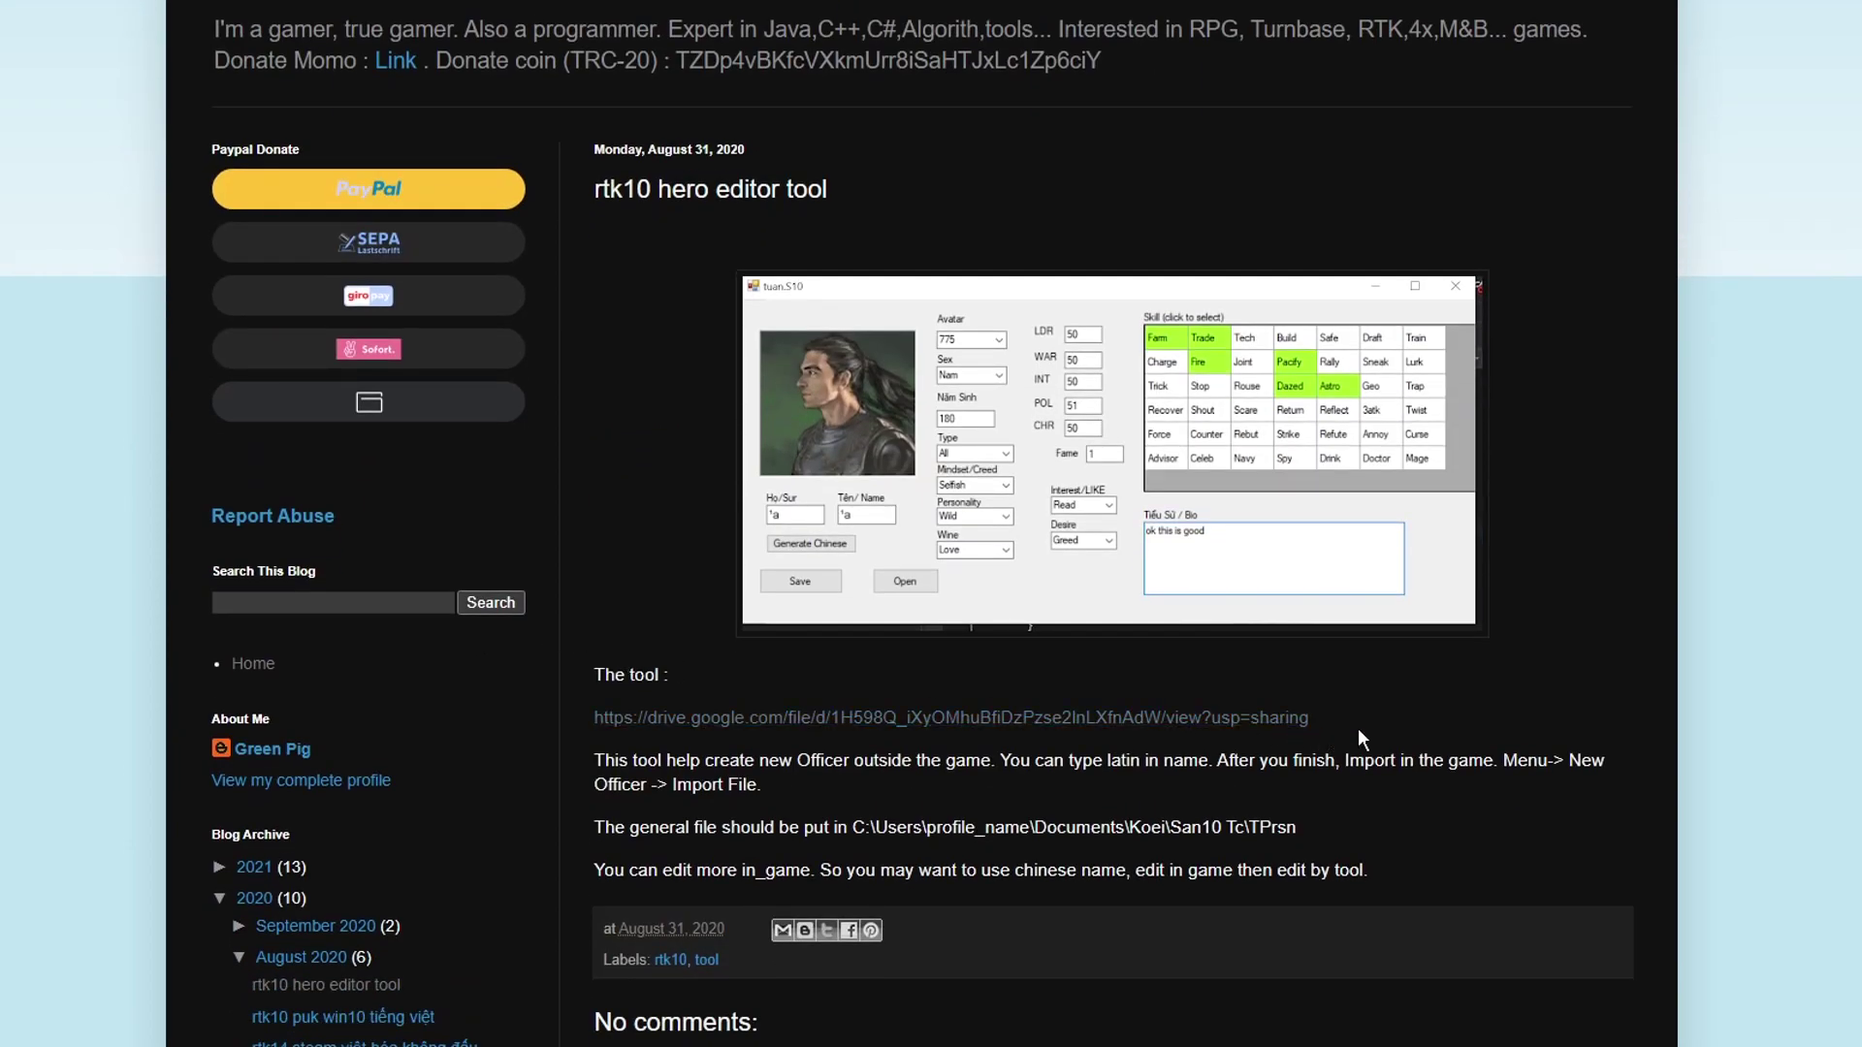
drag(1324, 722, 590, 712)
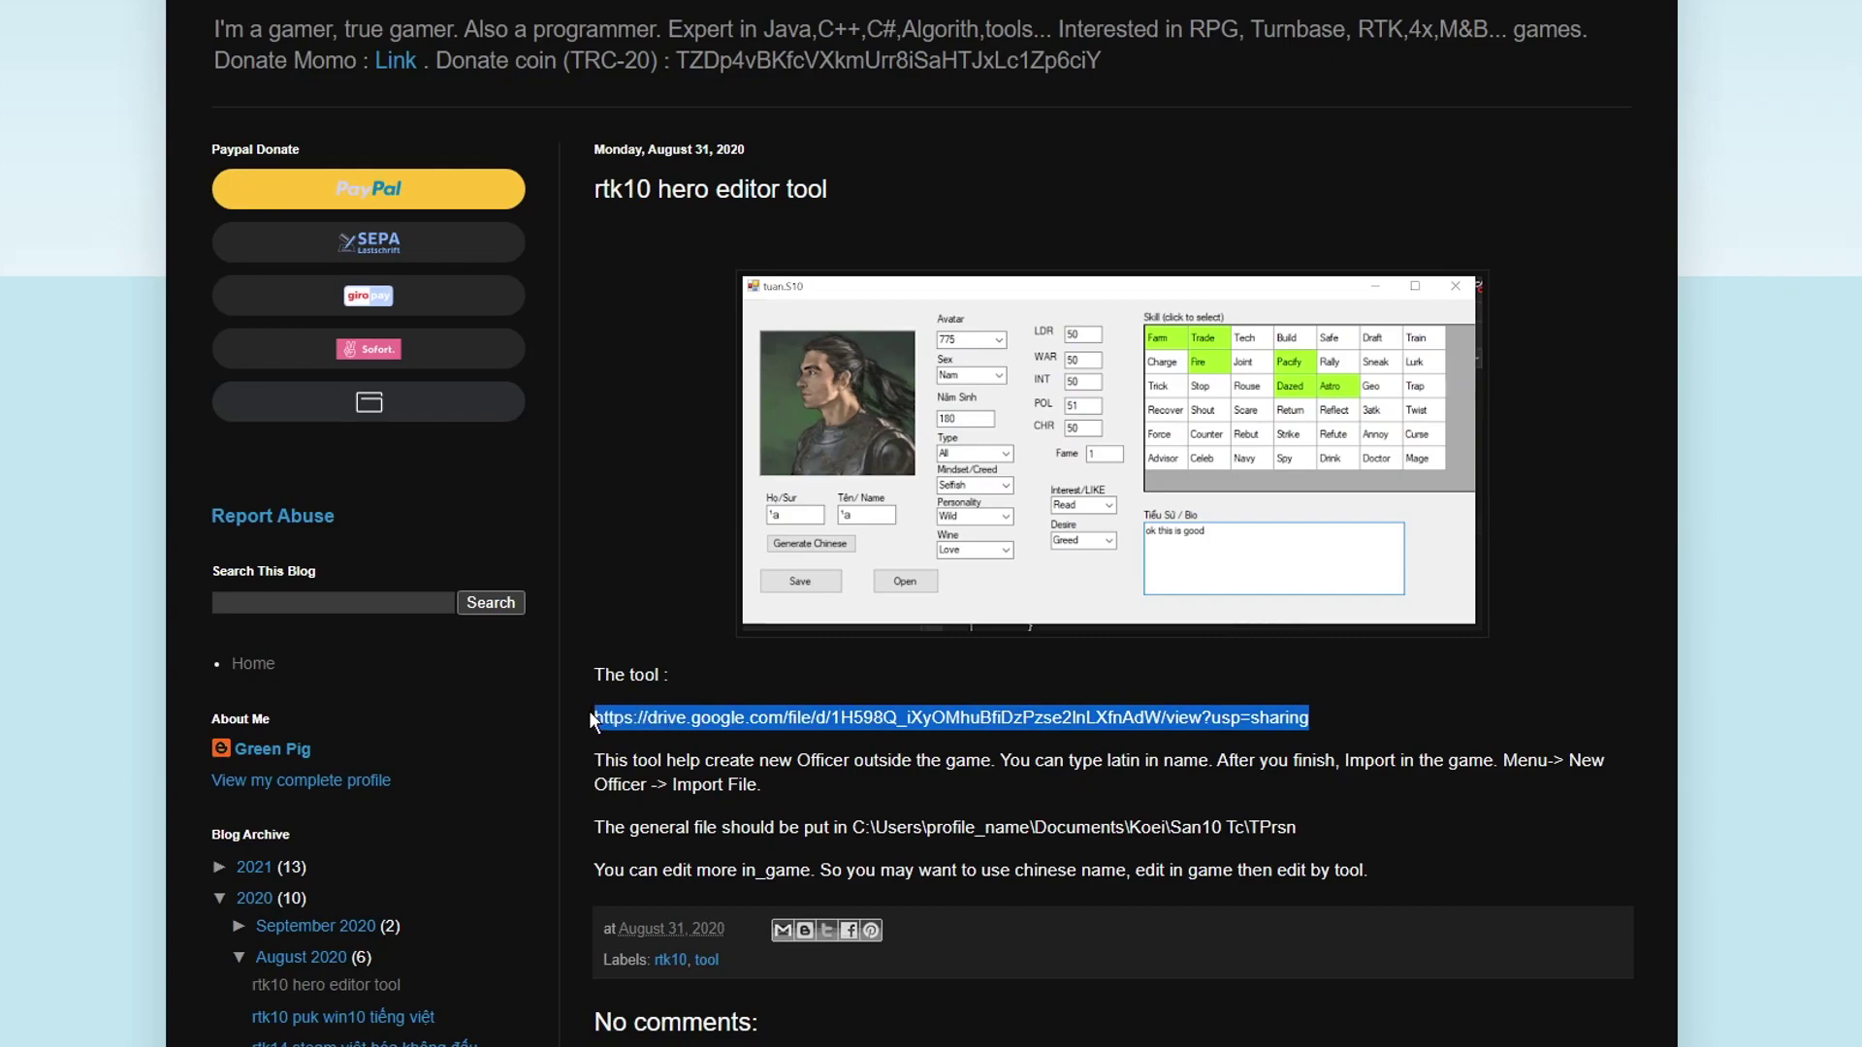
click(1432, 720)
scroll(1407, 719, down, 2)
scroll(1358, 708, up, 2)
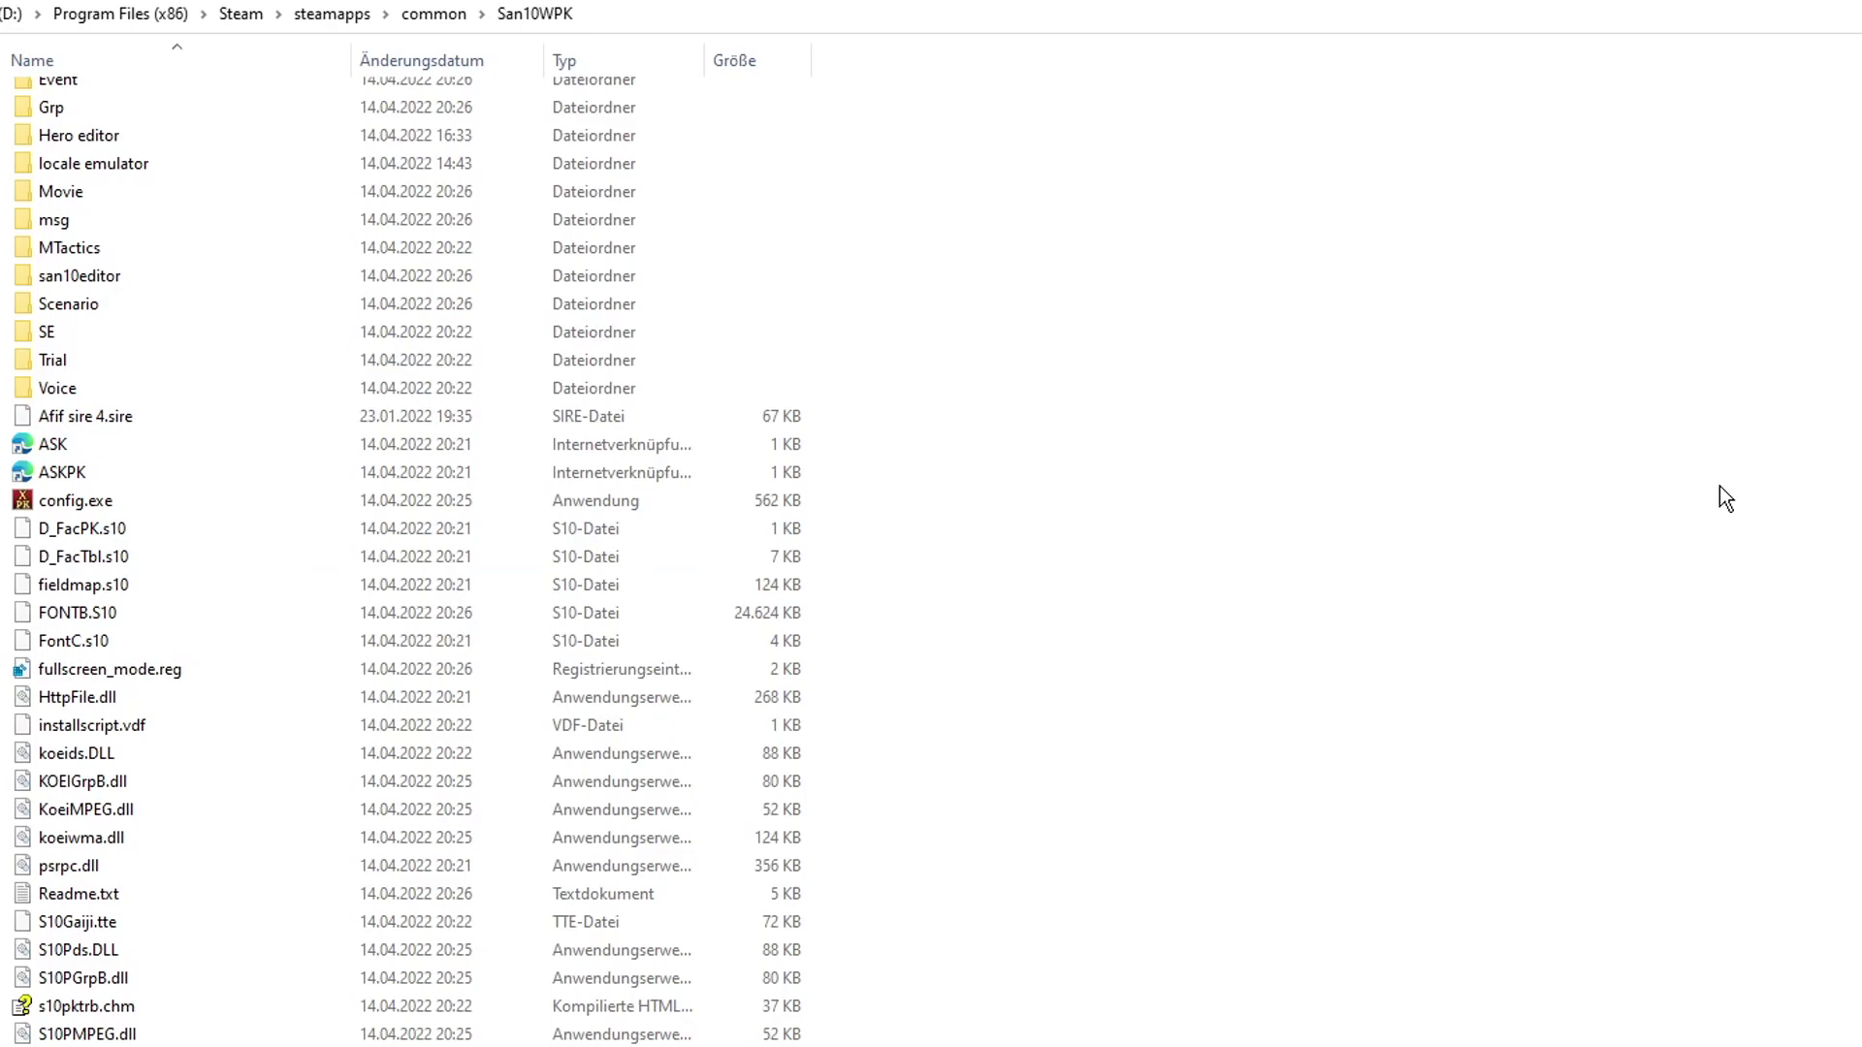
Inspect the San10WPK game folder, view the options in config.exe without changing them, and select fullscreen_mode.reg
scroll(1720, 486, up, 1)
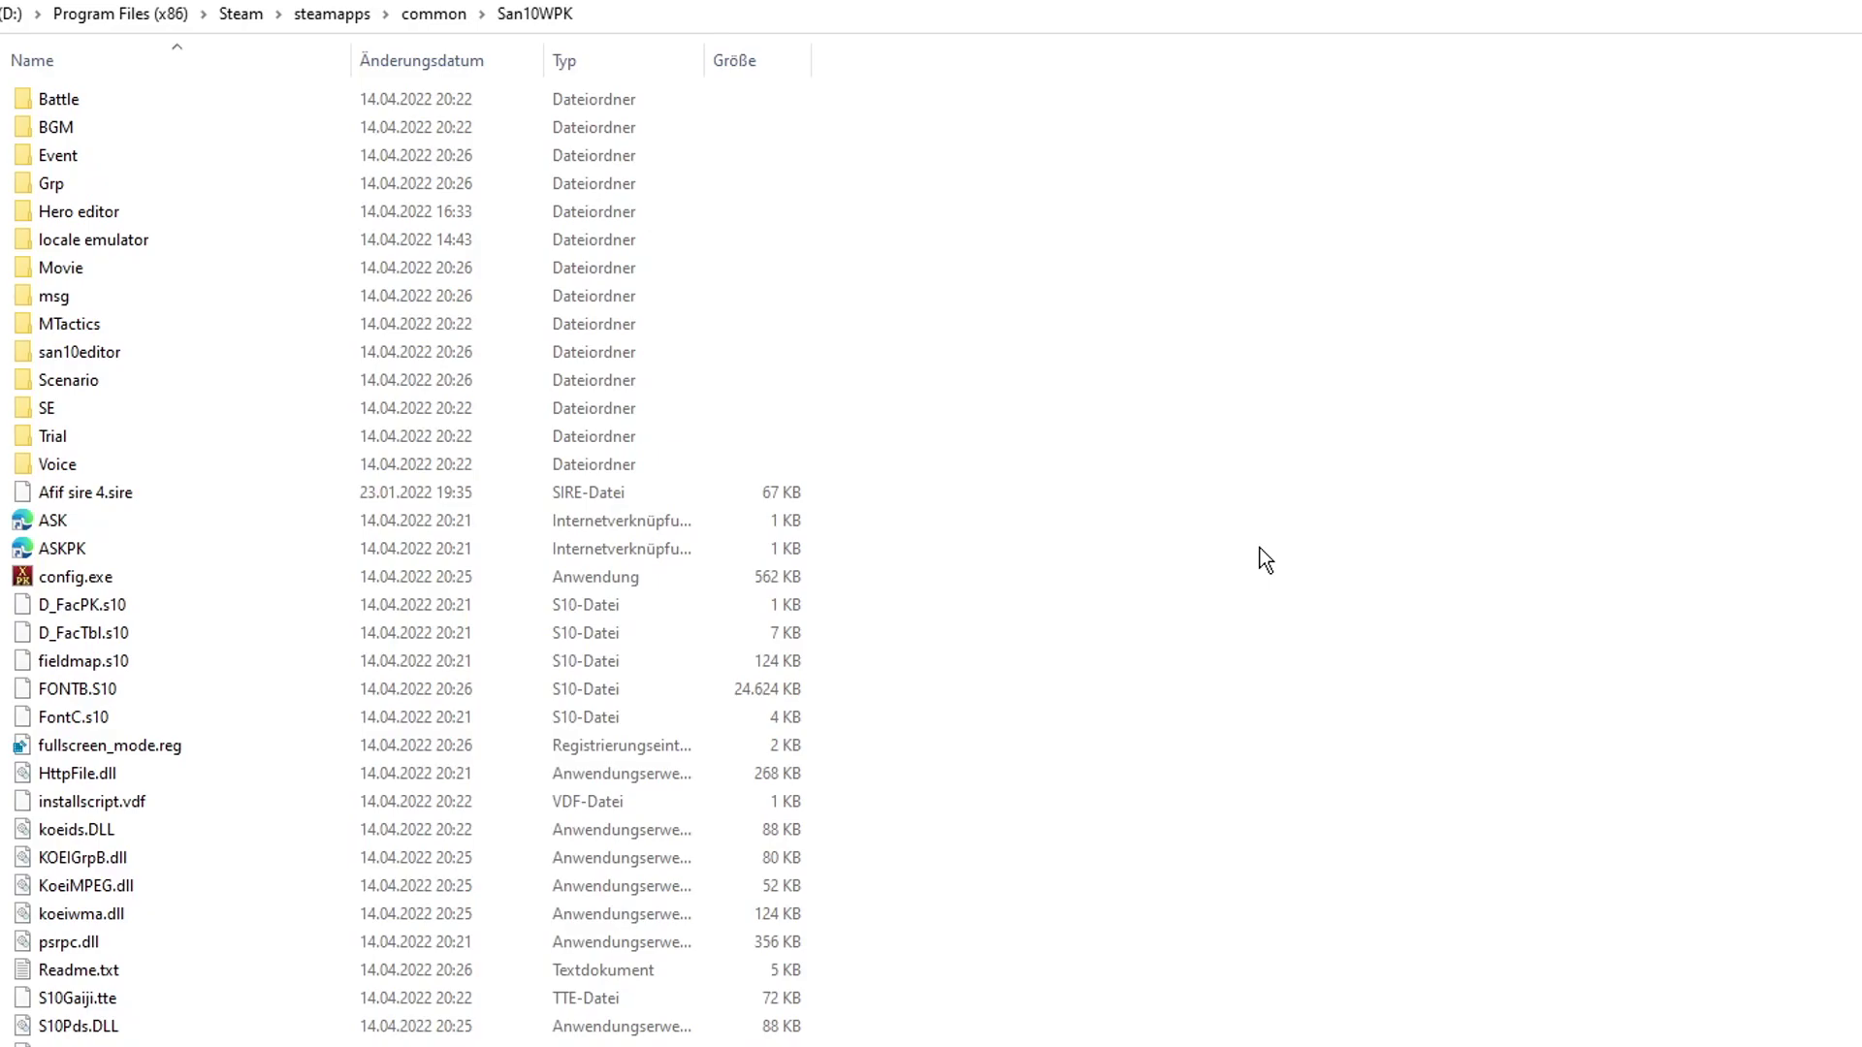
scroll(1260, 549, down, 5)
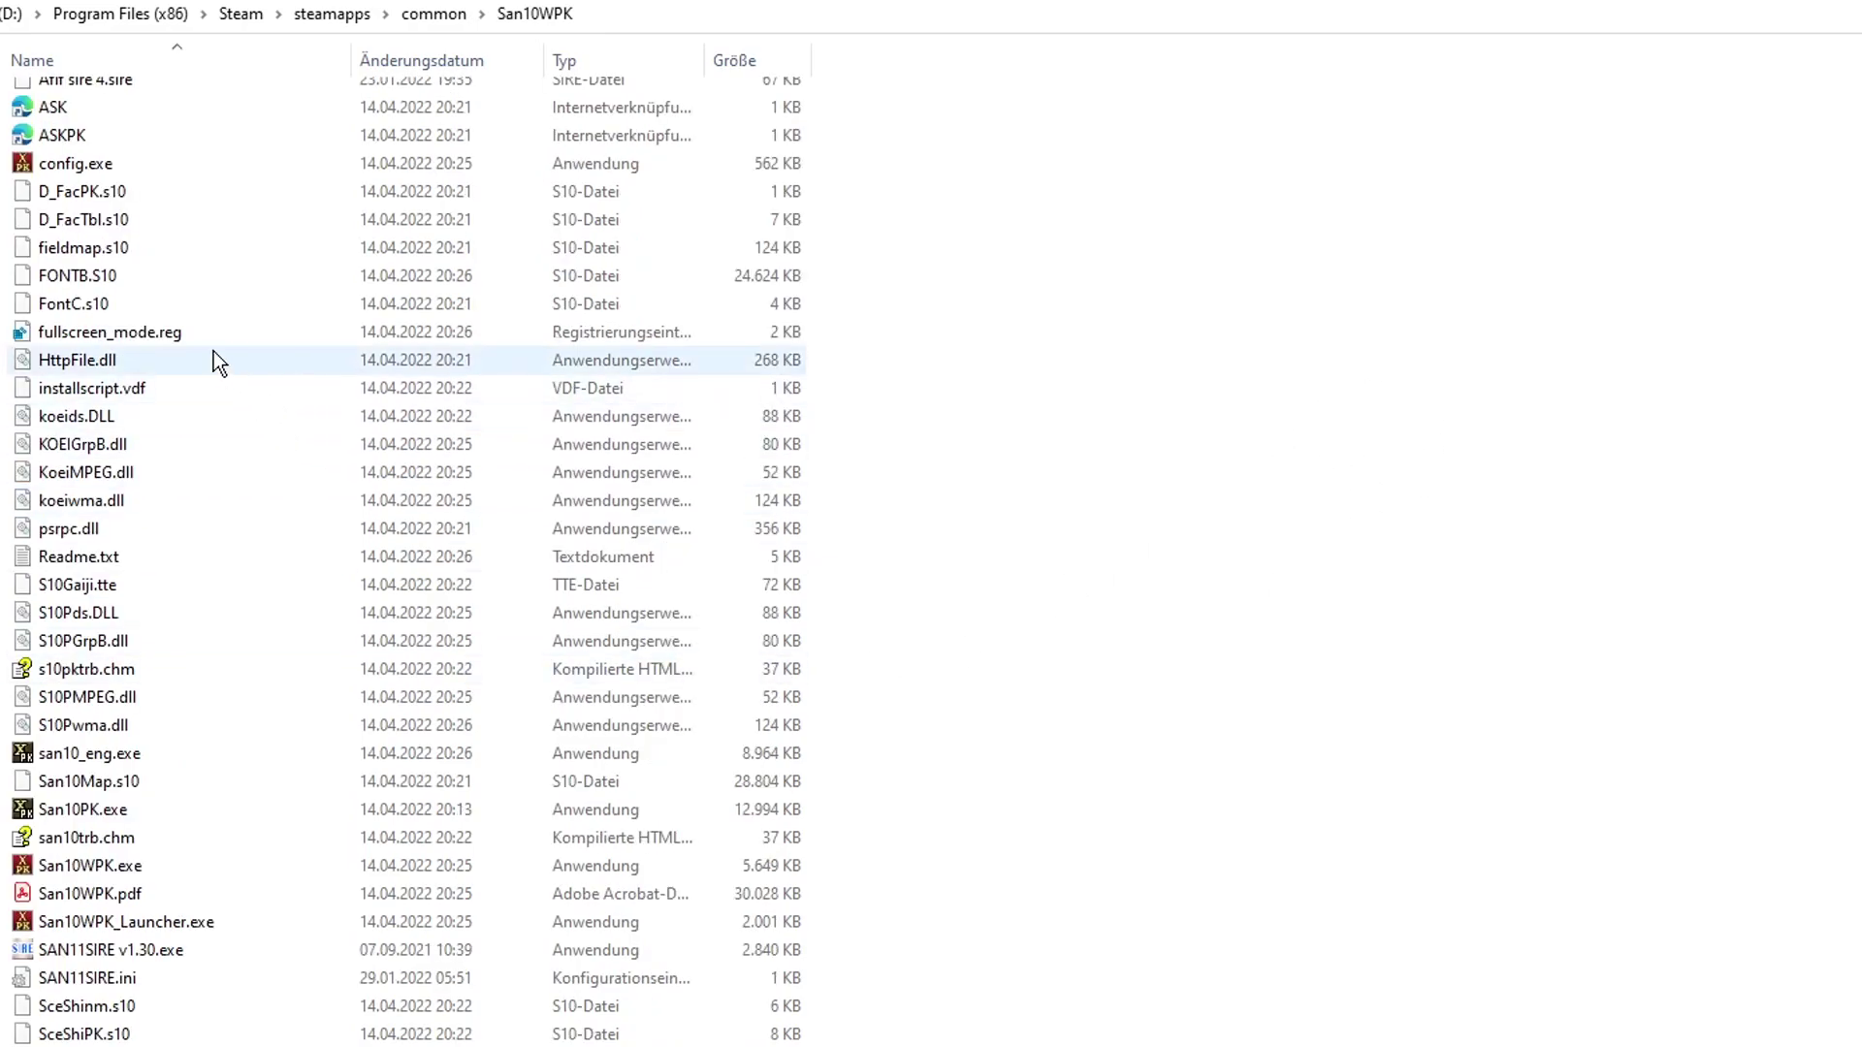
click(170, 341)
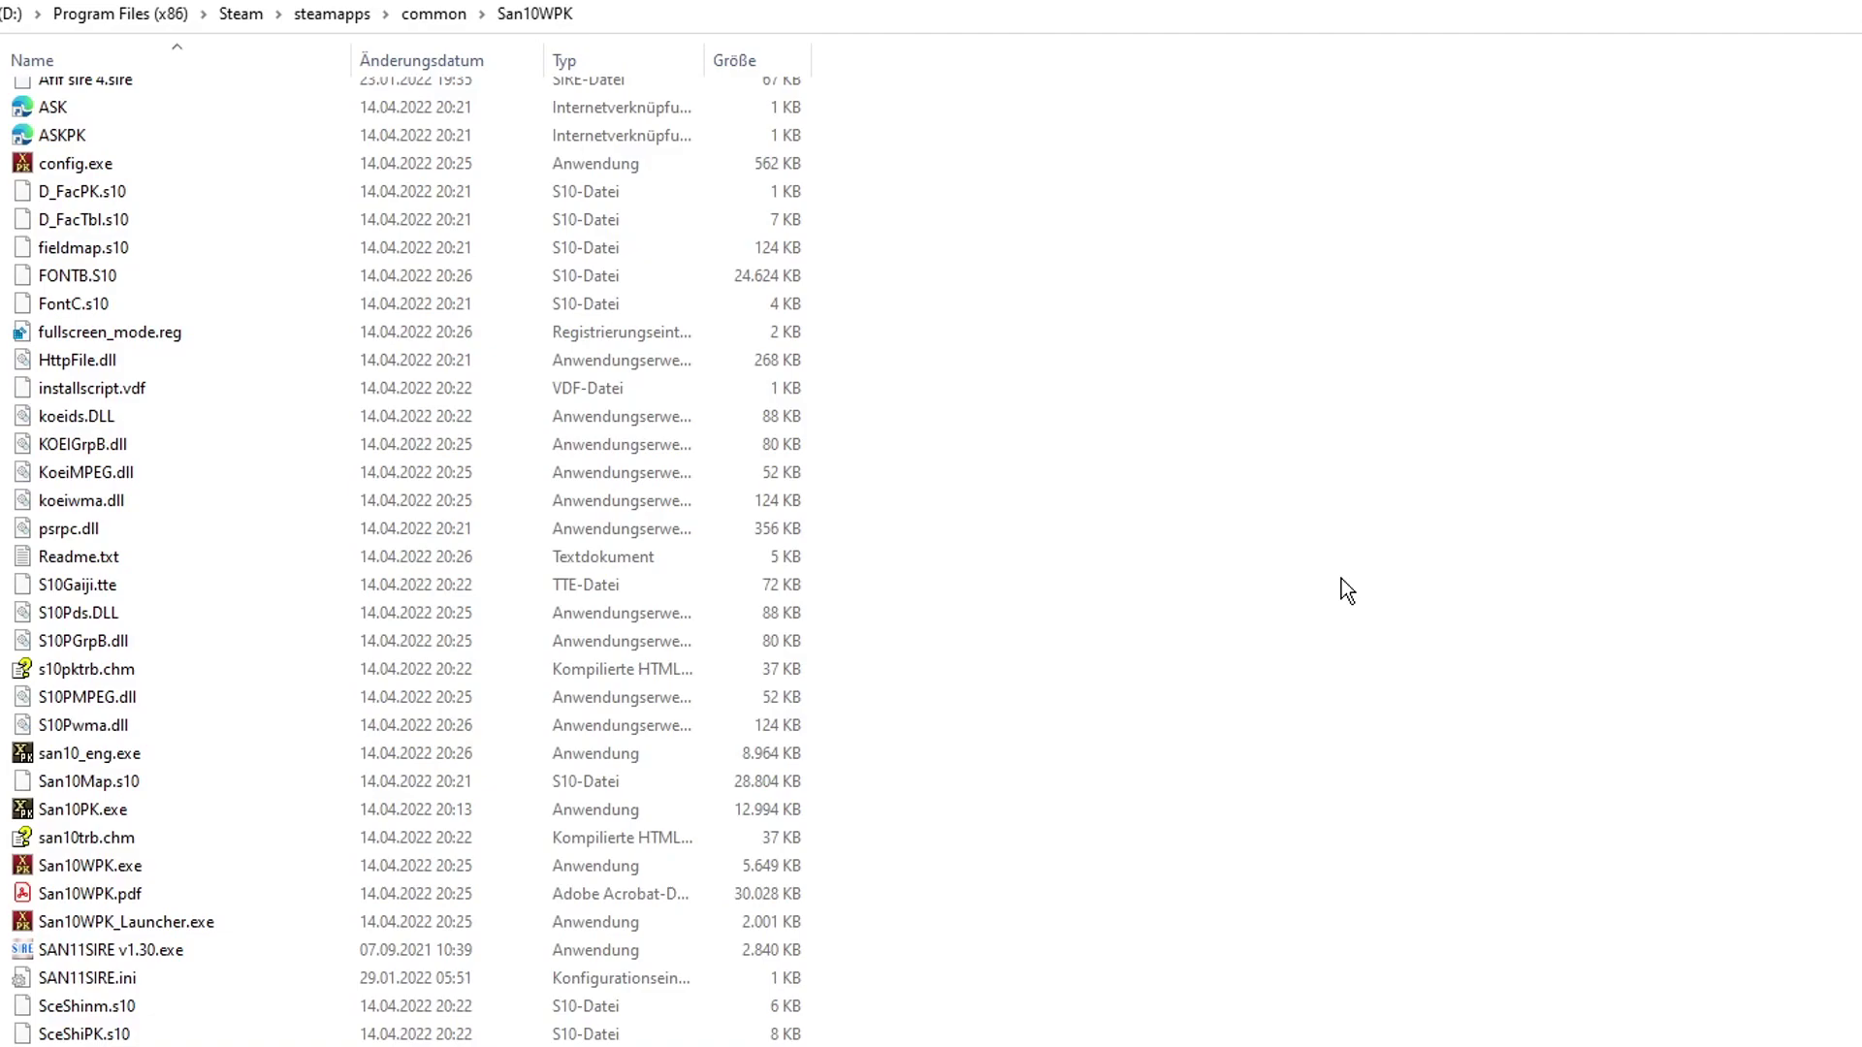
double_click(149, 171)
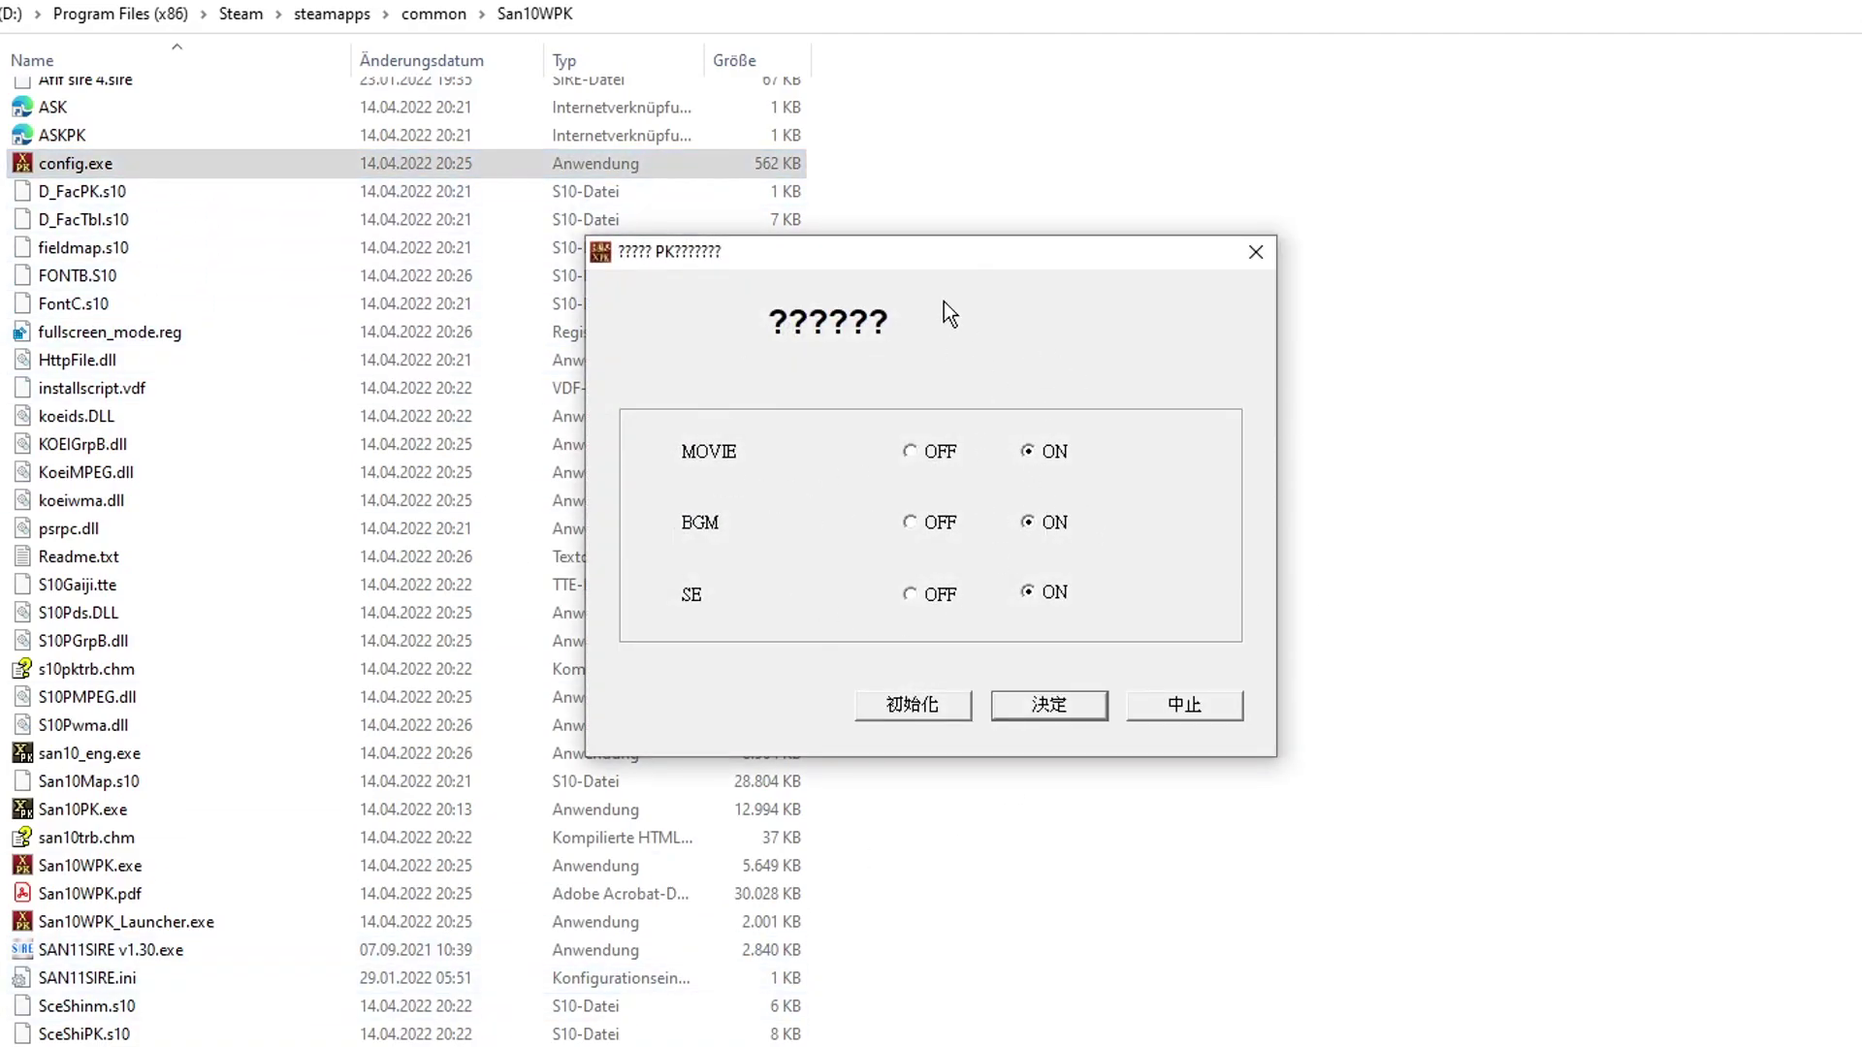
click(1253, 258)
click(118, 334)
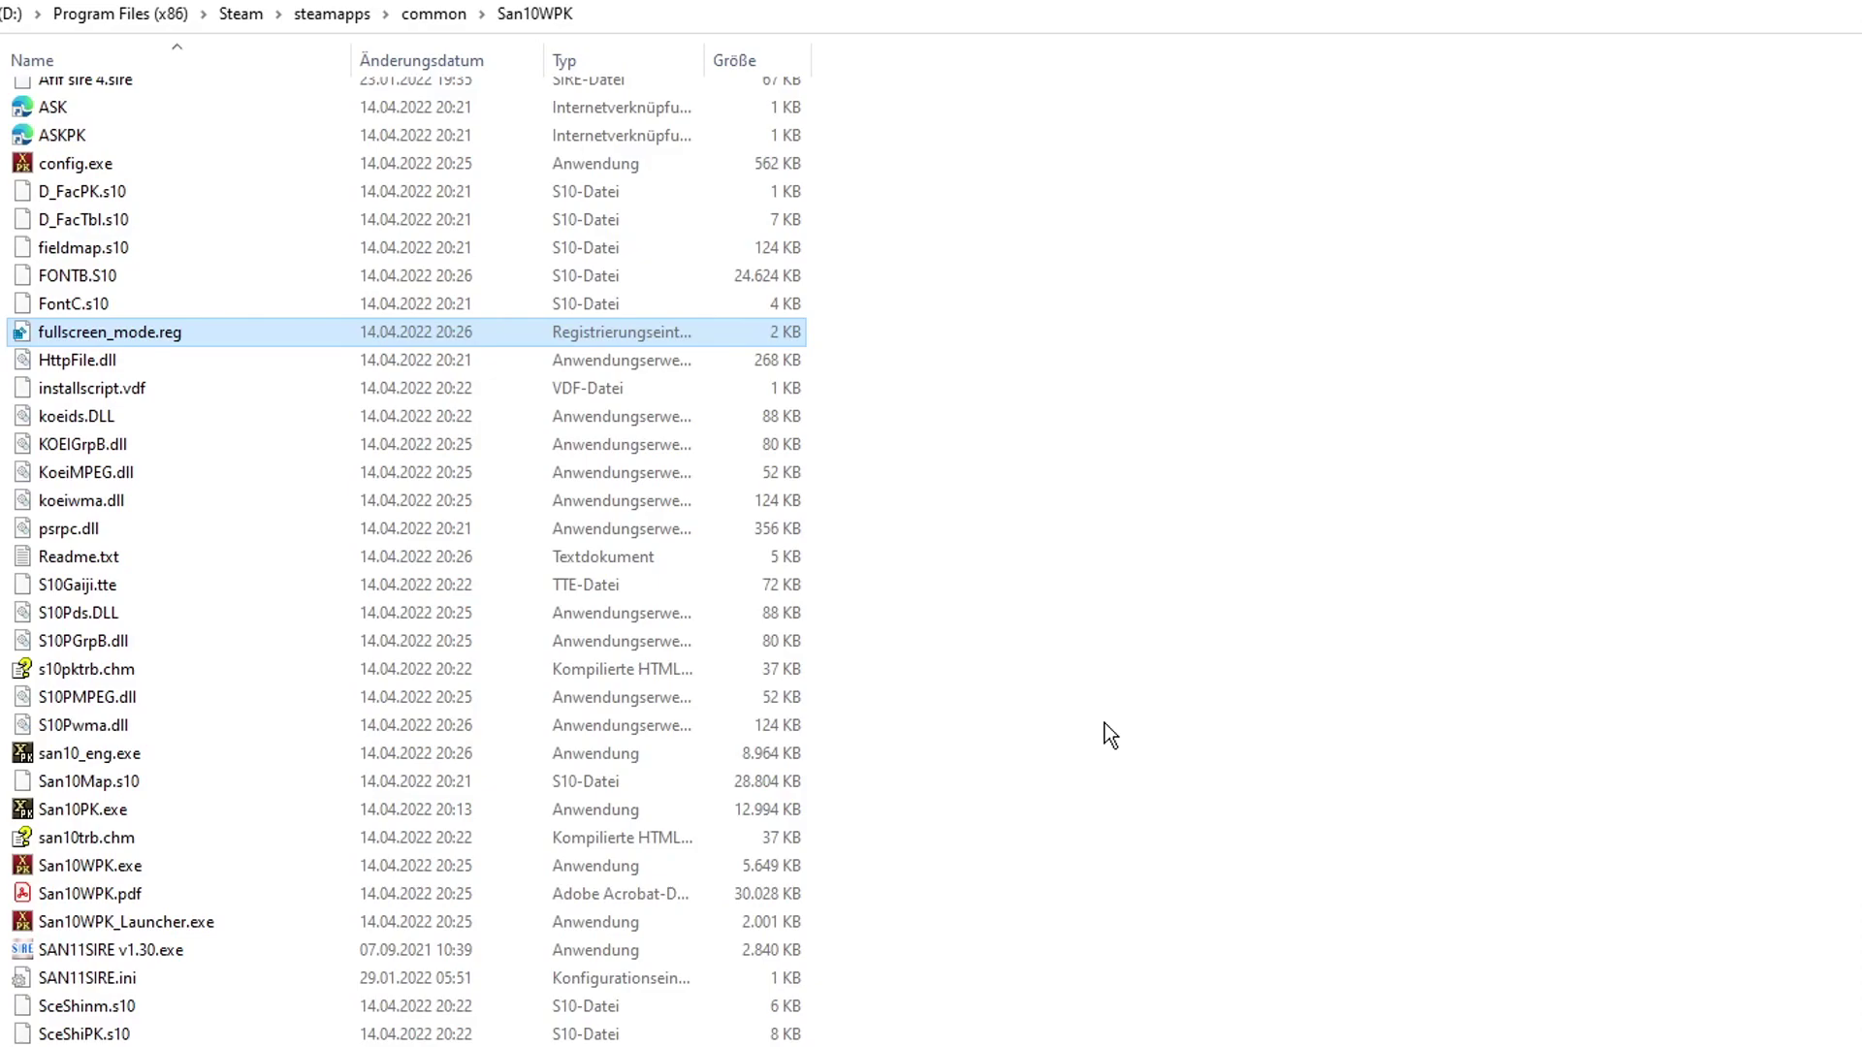
Run san10_eng.exe from the game folder and load a saved game to check the English patch
double_click(89, 755)
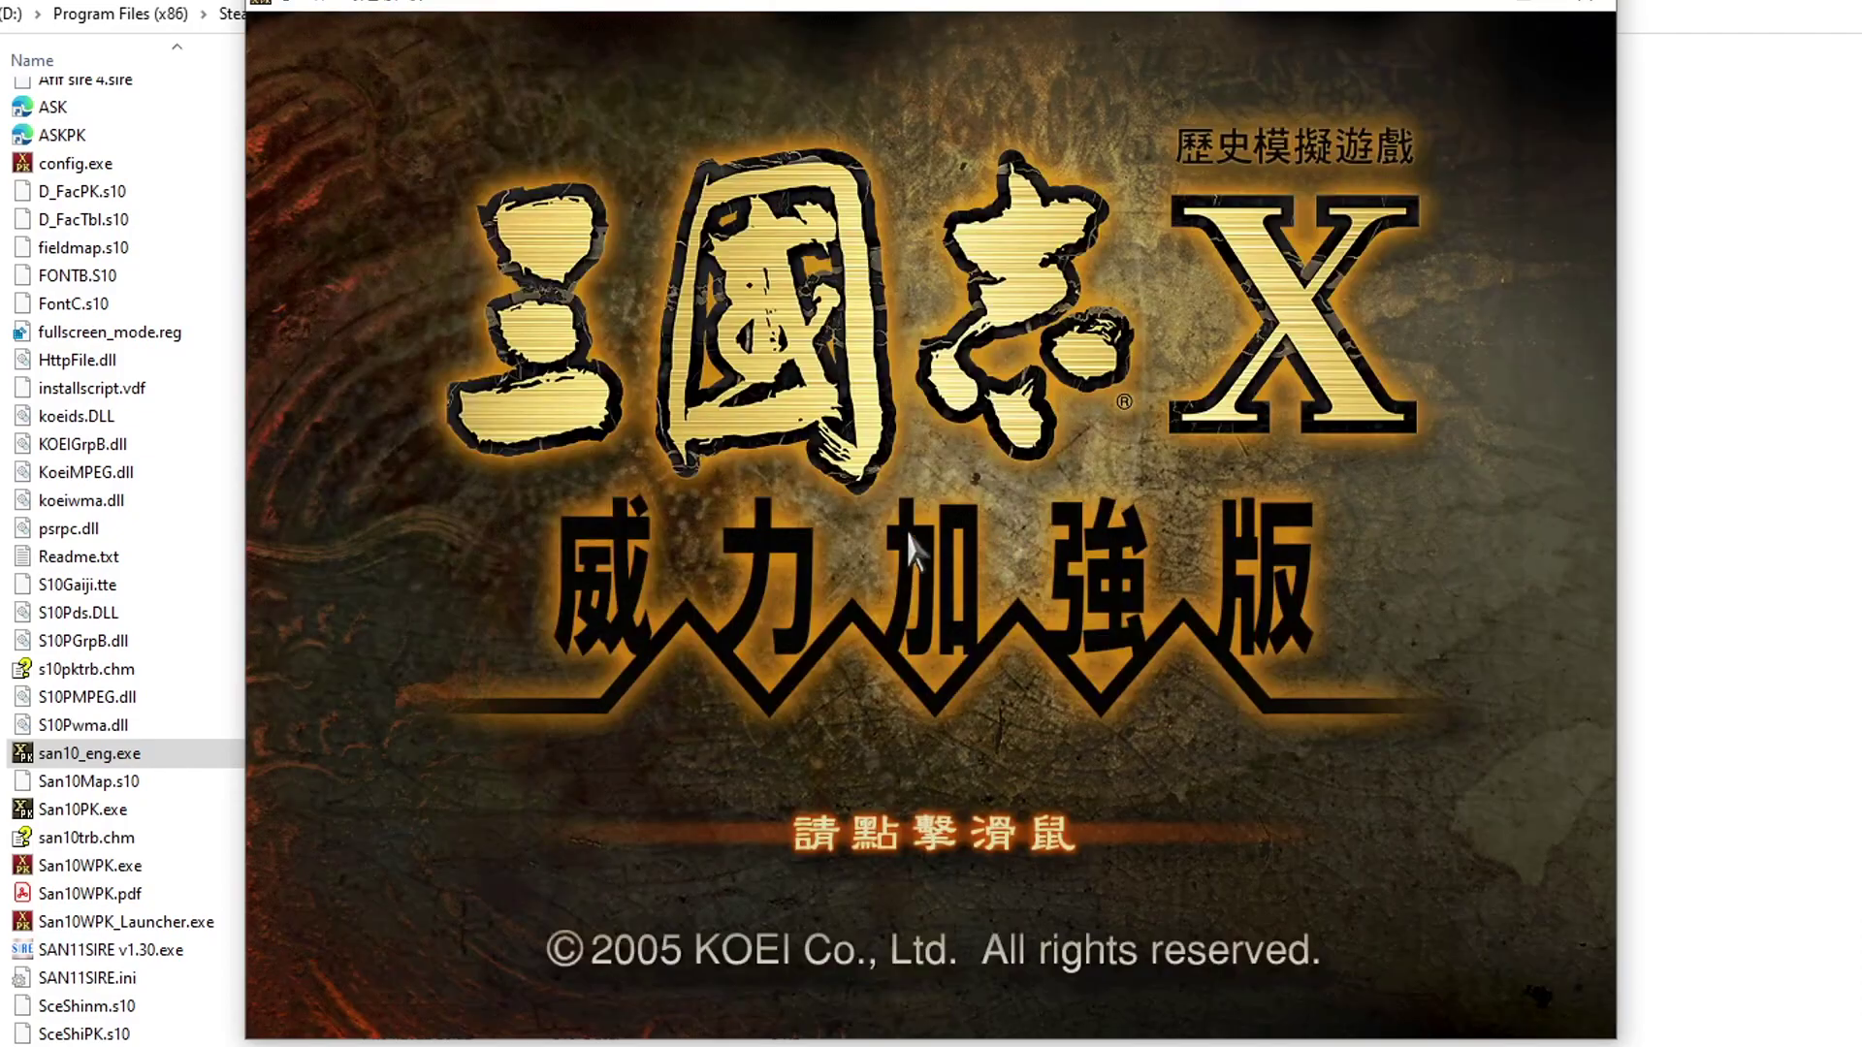
click(569, 441)
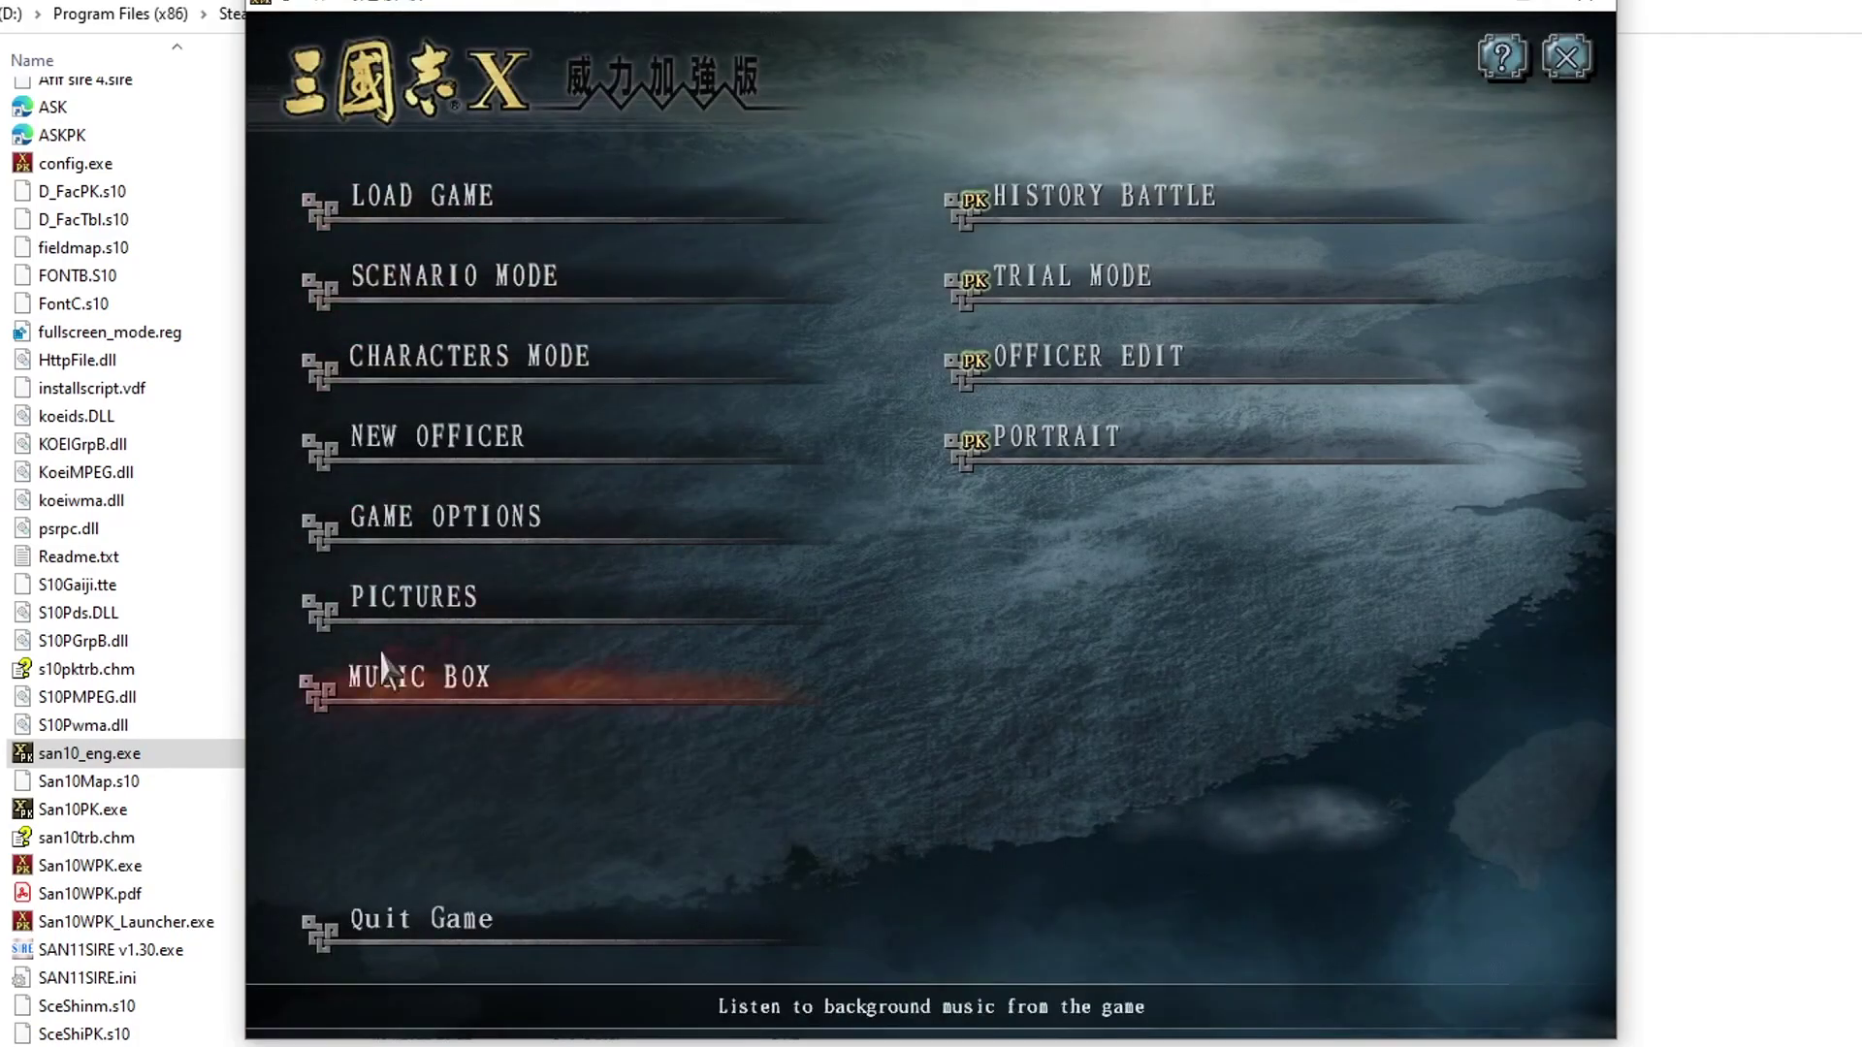
click(485, 200)
click(691, 291)
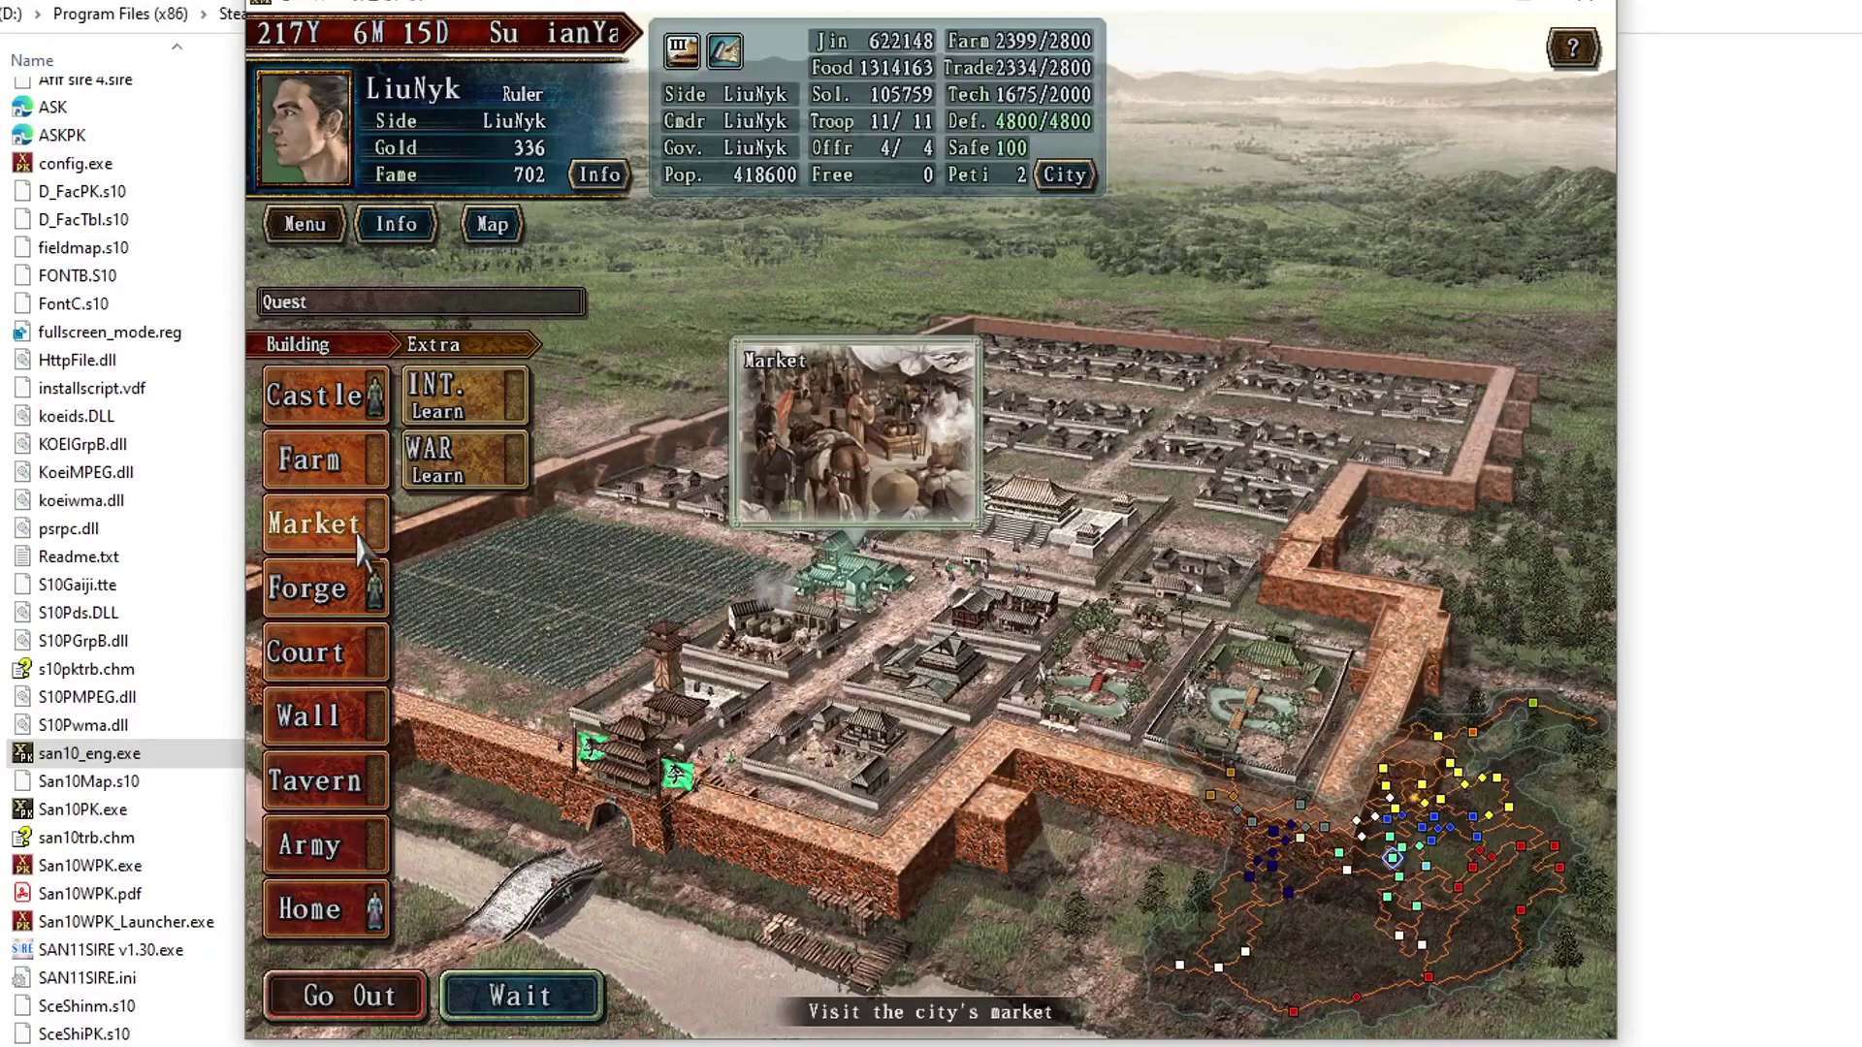
click(361, 395)
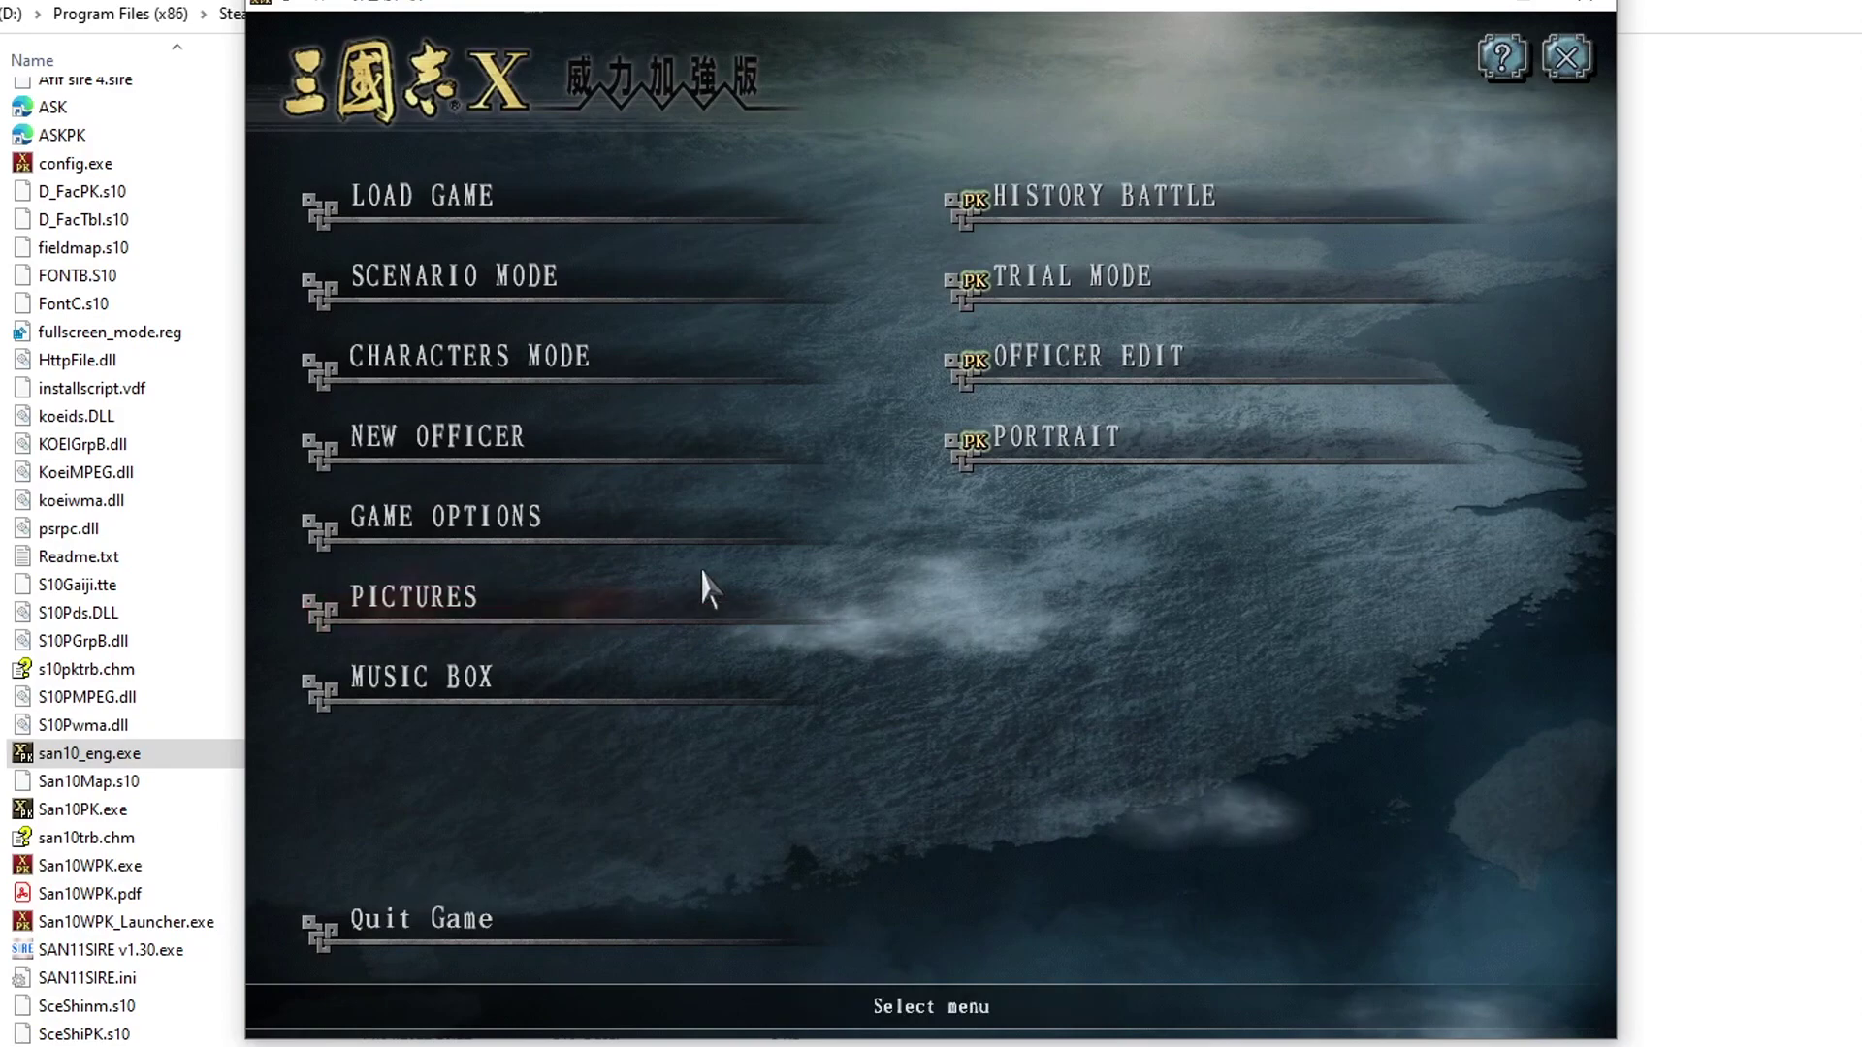
Try to create a new officer with surname Liu and name Bei, and discard the unsaved officer
click(536, 478)
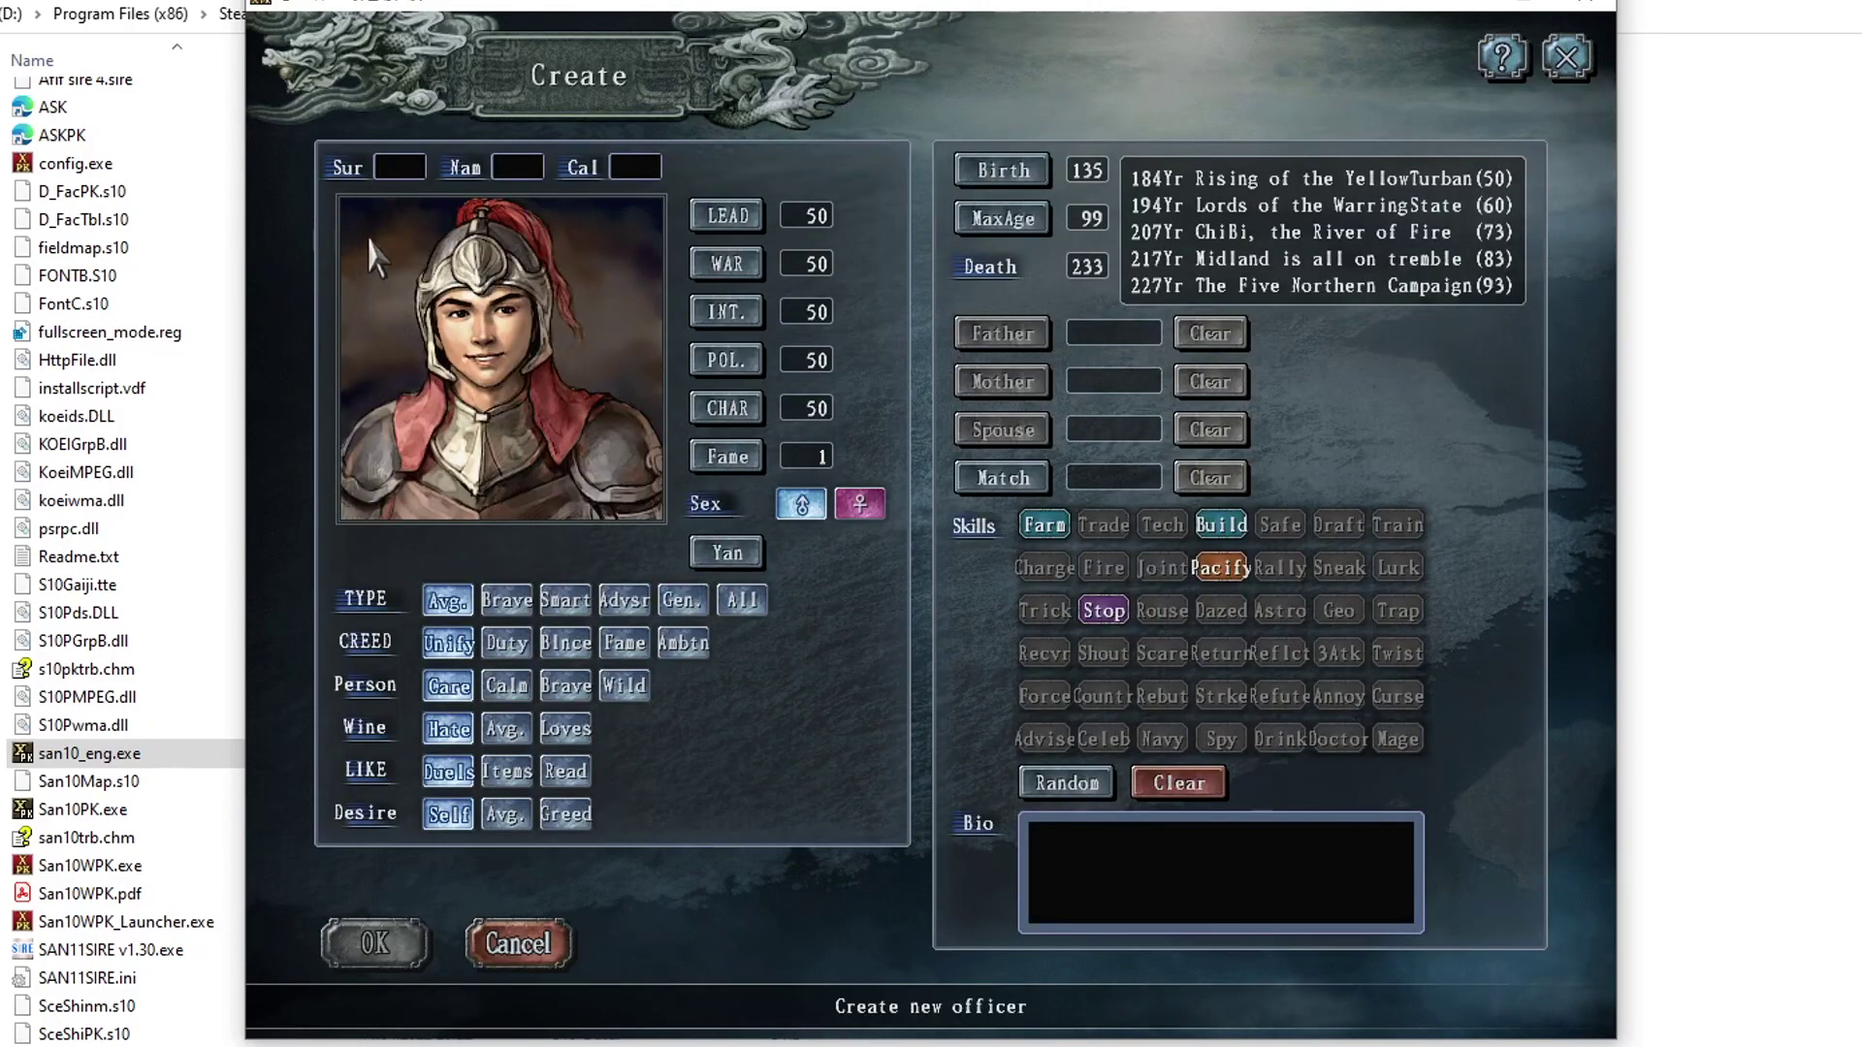
click(400, 168)
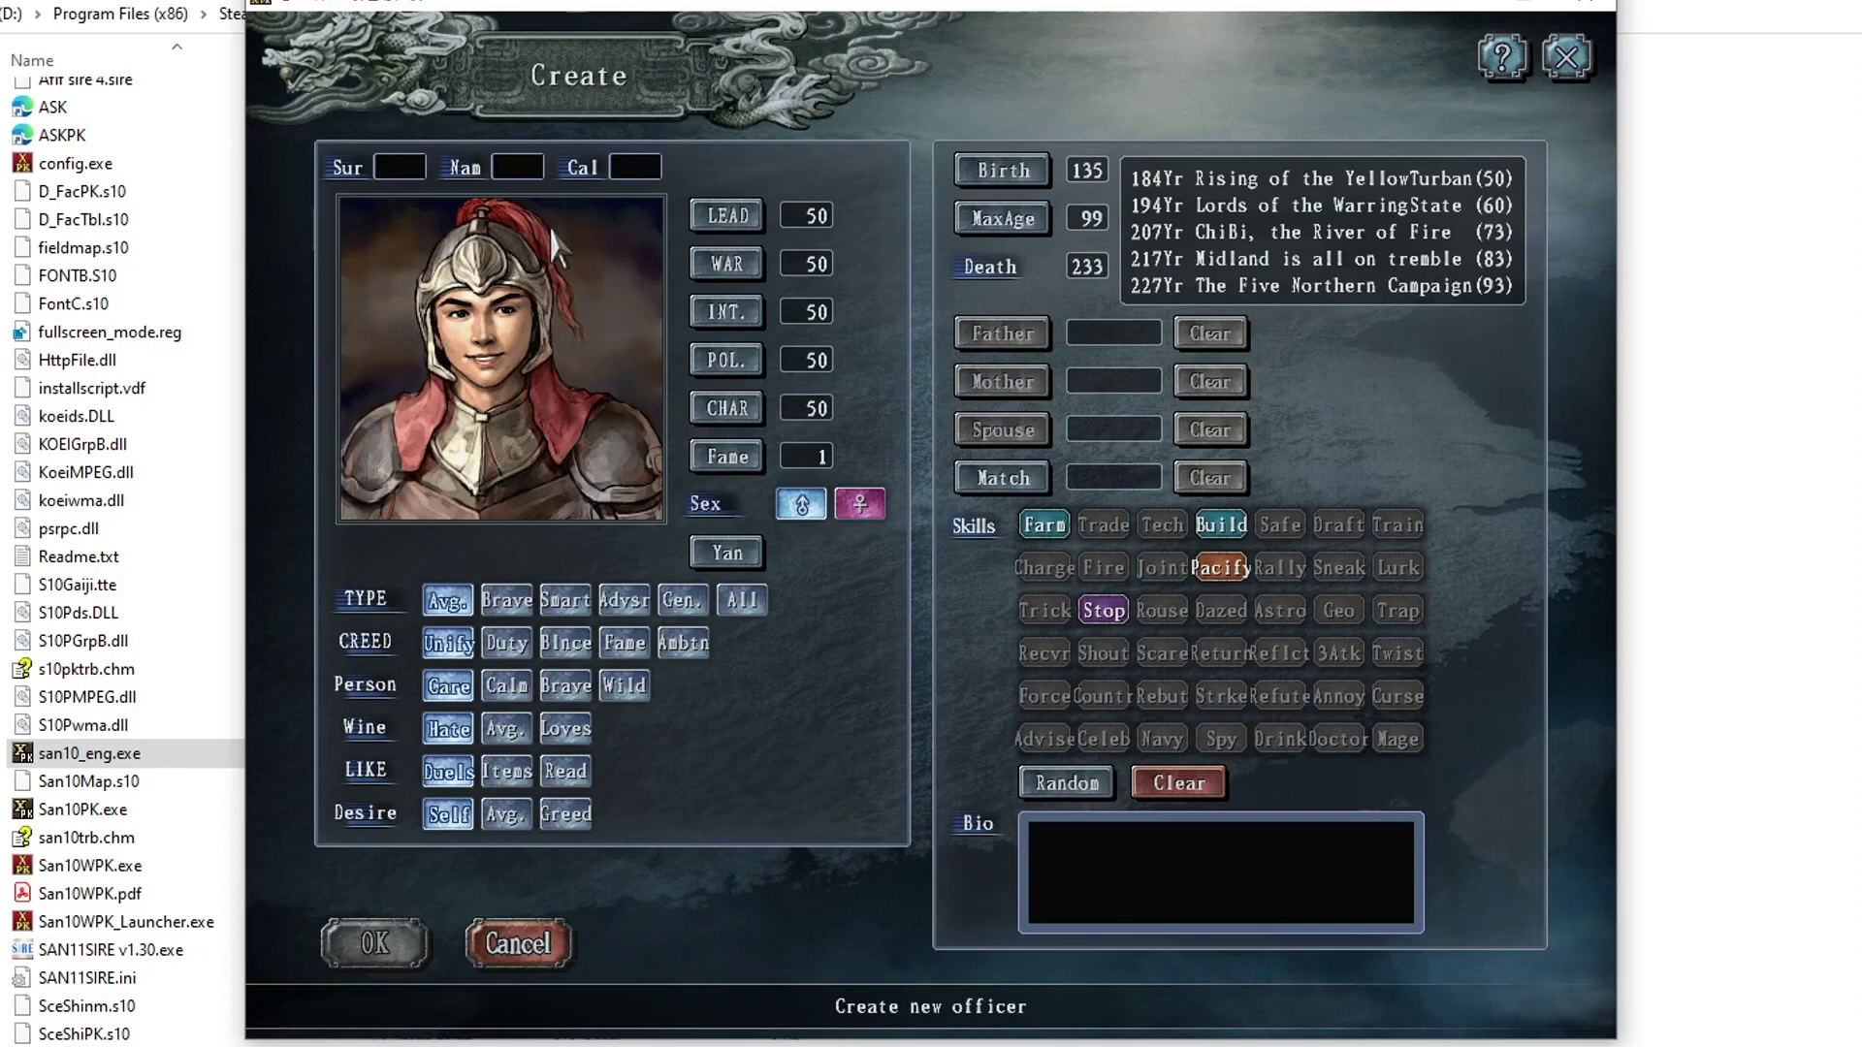
text(Liu)
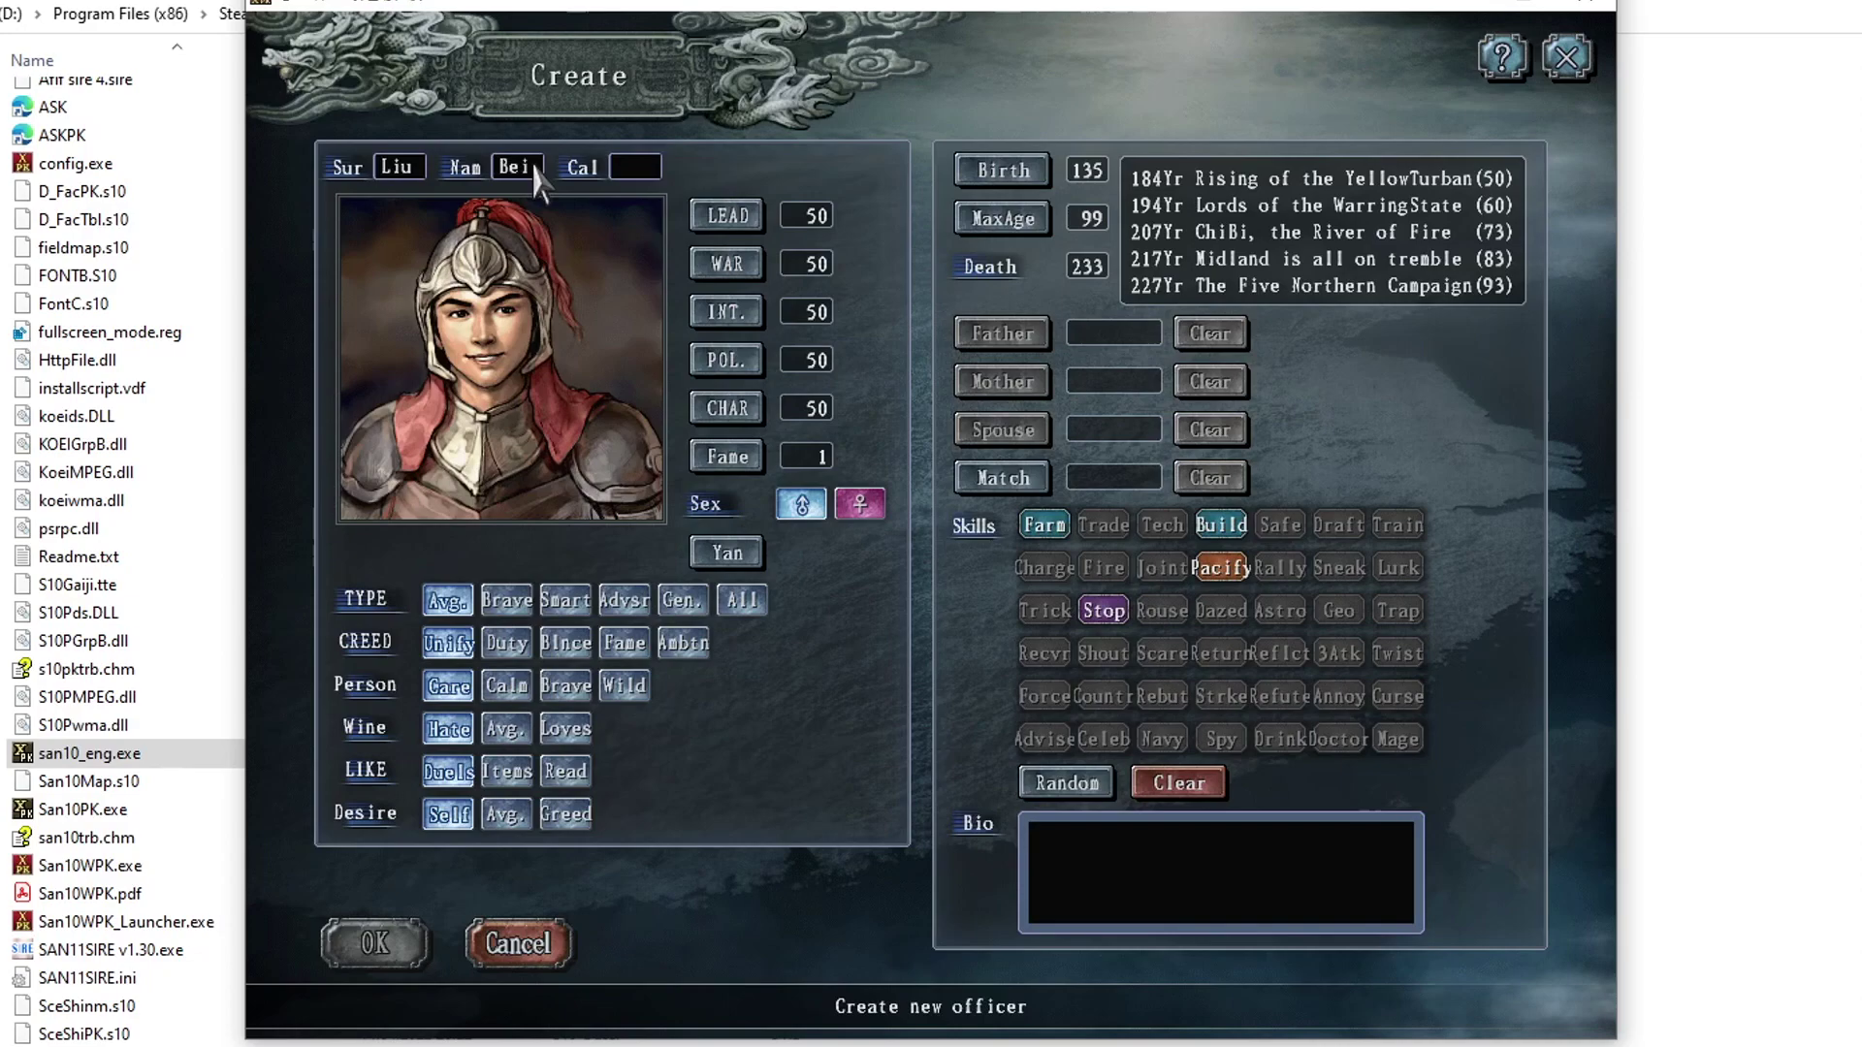
click(371, 941)
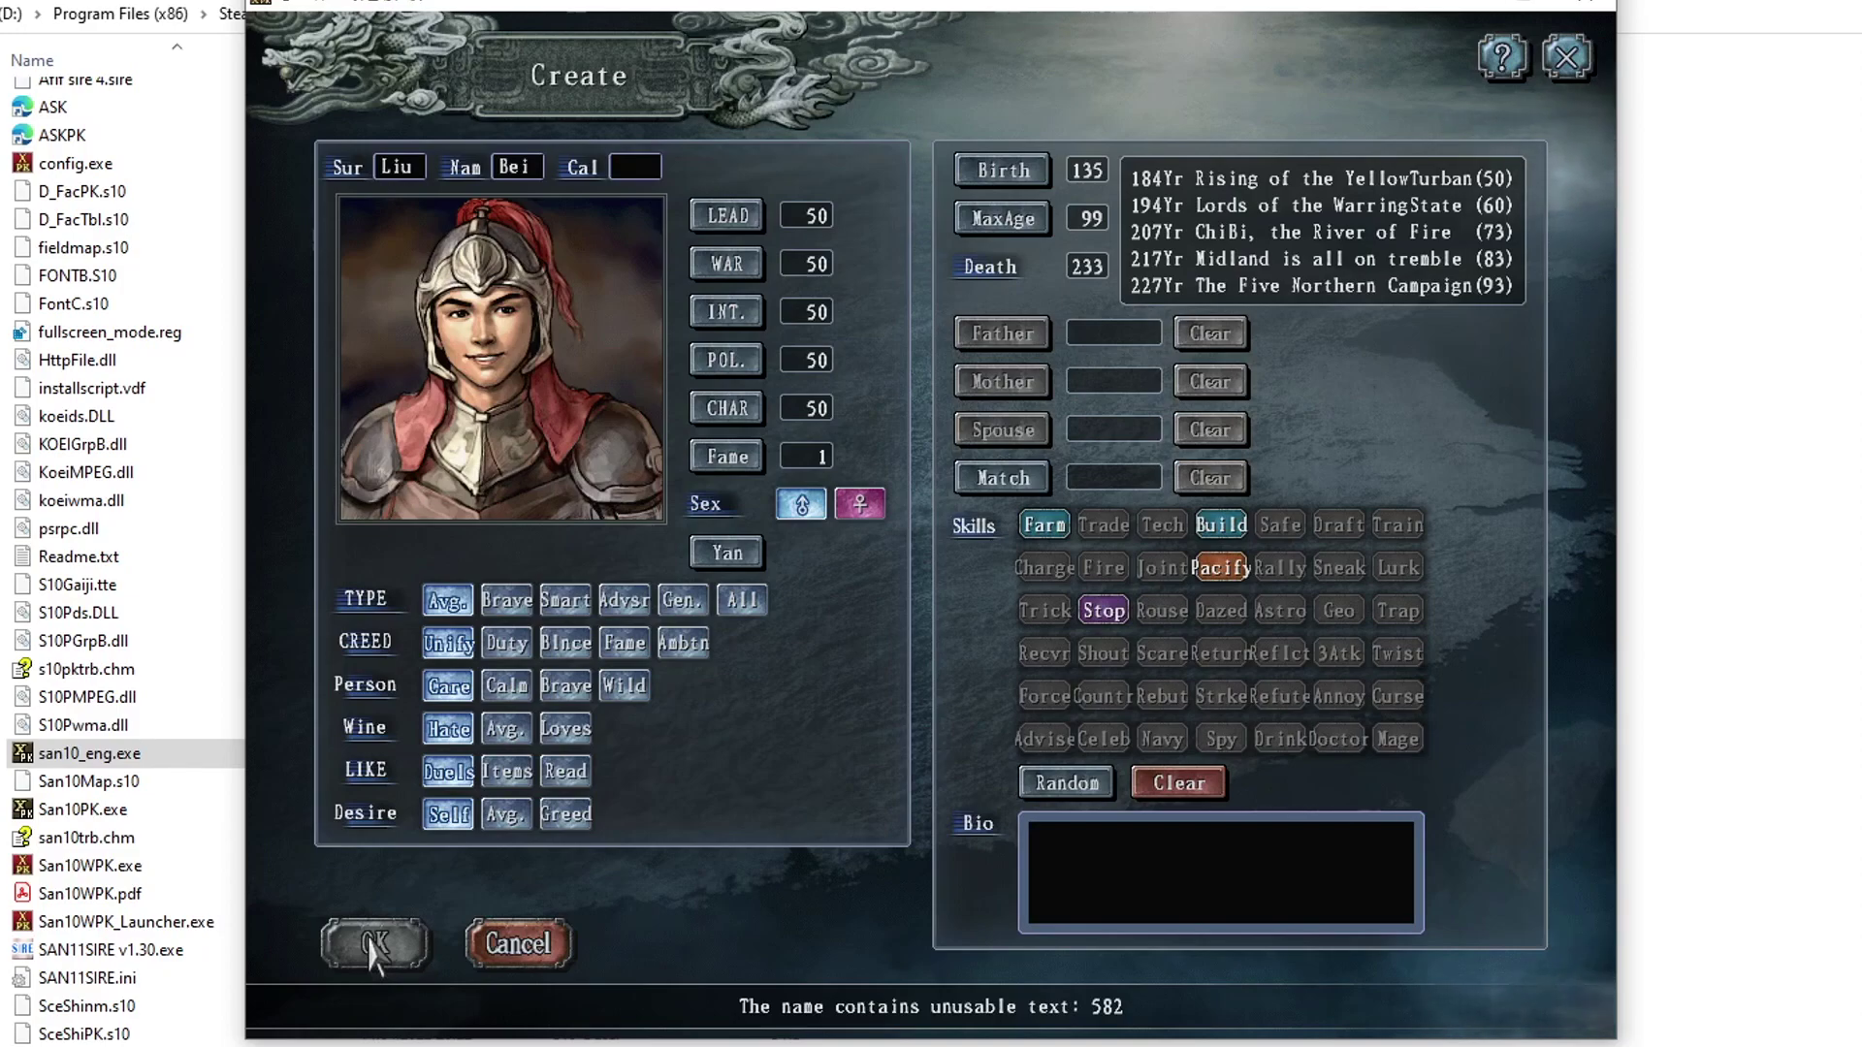
click(548, 950)
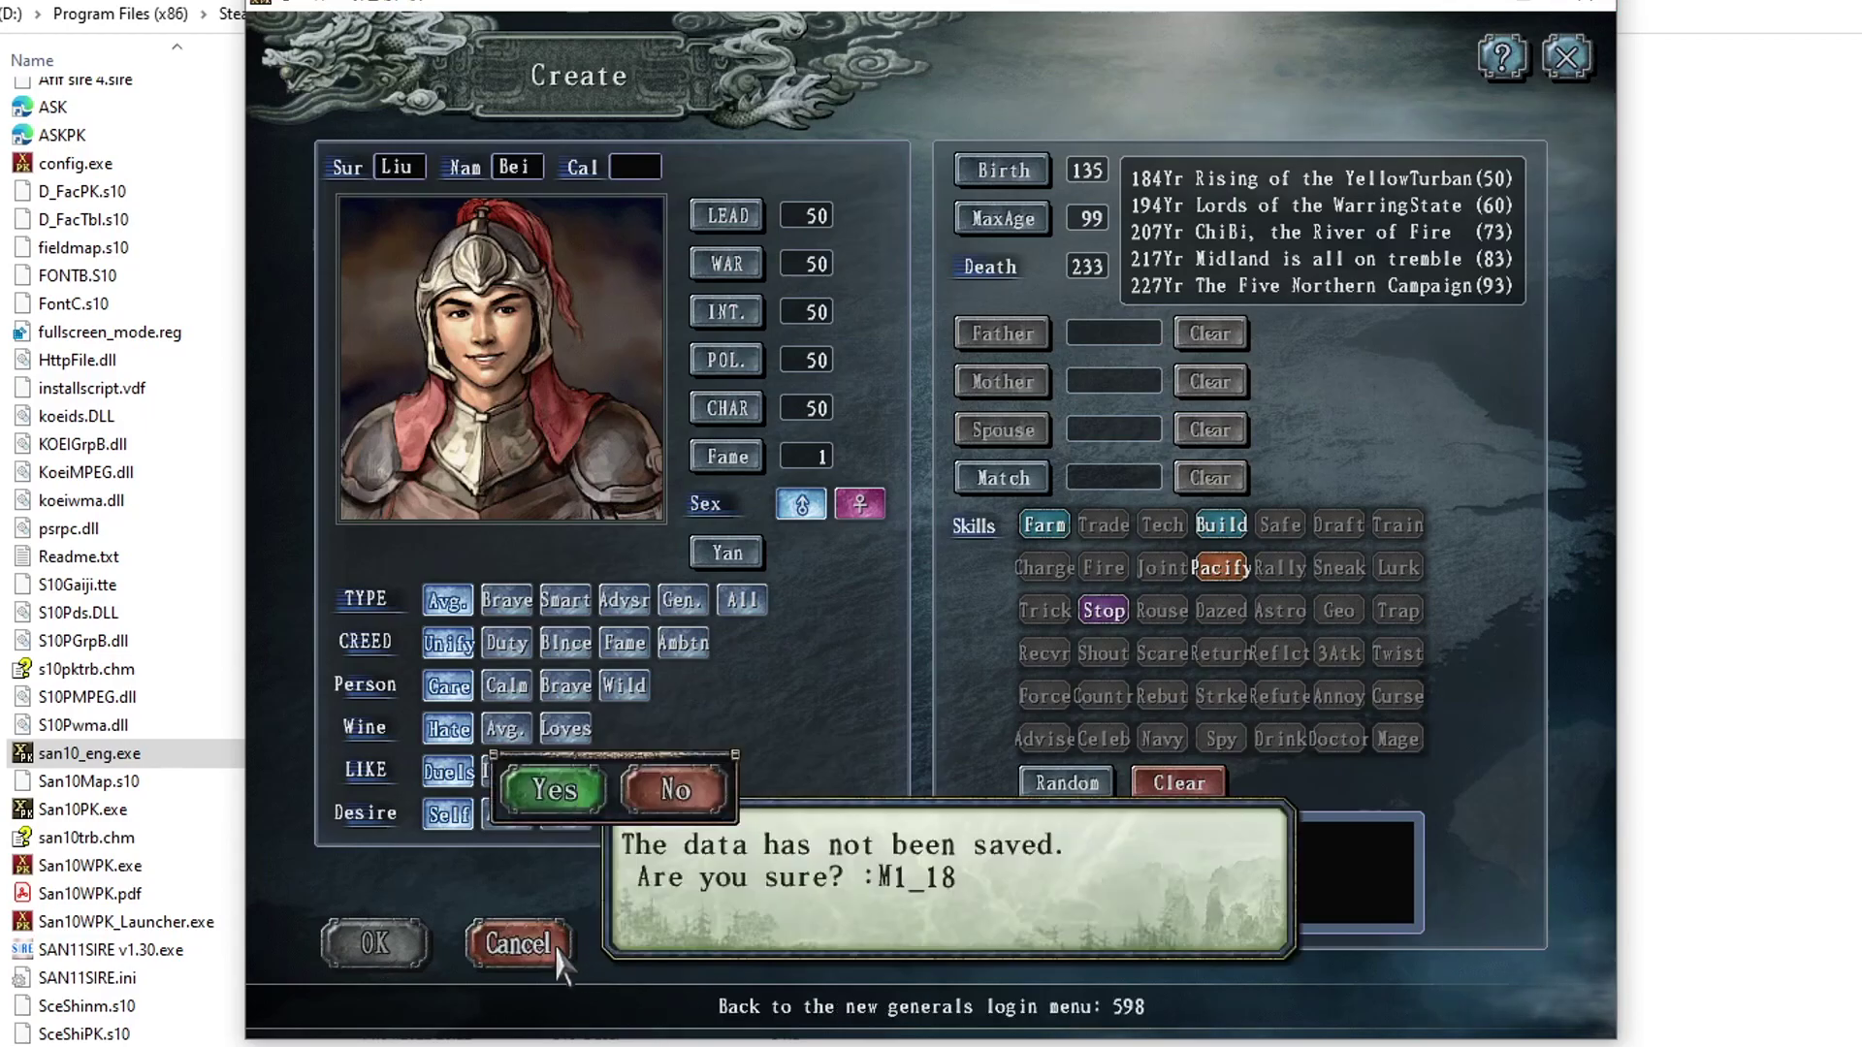
click(556, 805)
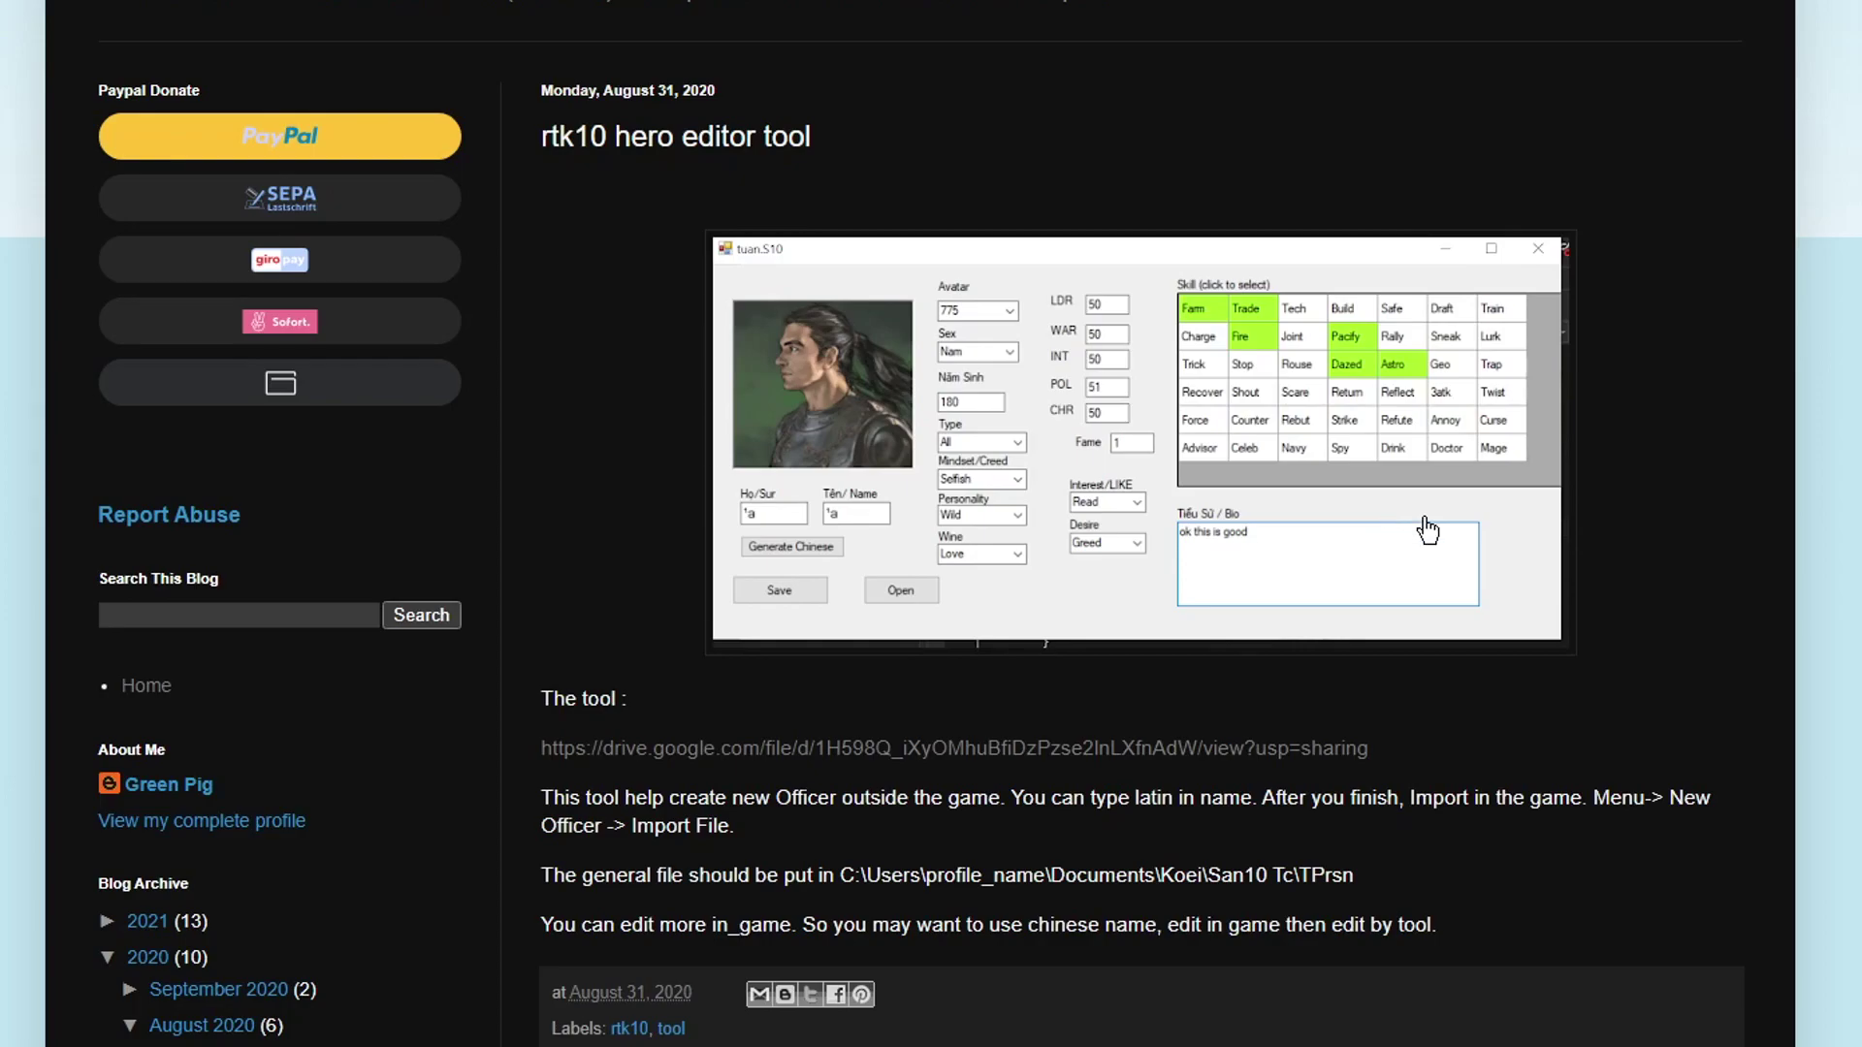
Open the administrative Region settings in Windows and bring up the system locale choice for non-Unicode programs
key(super)
key(super+i)
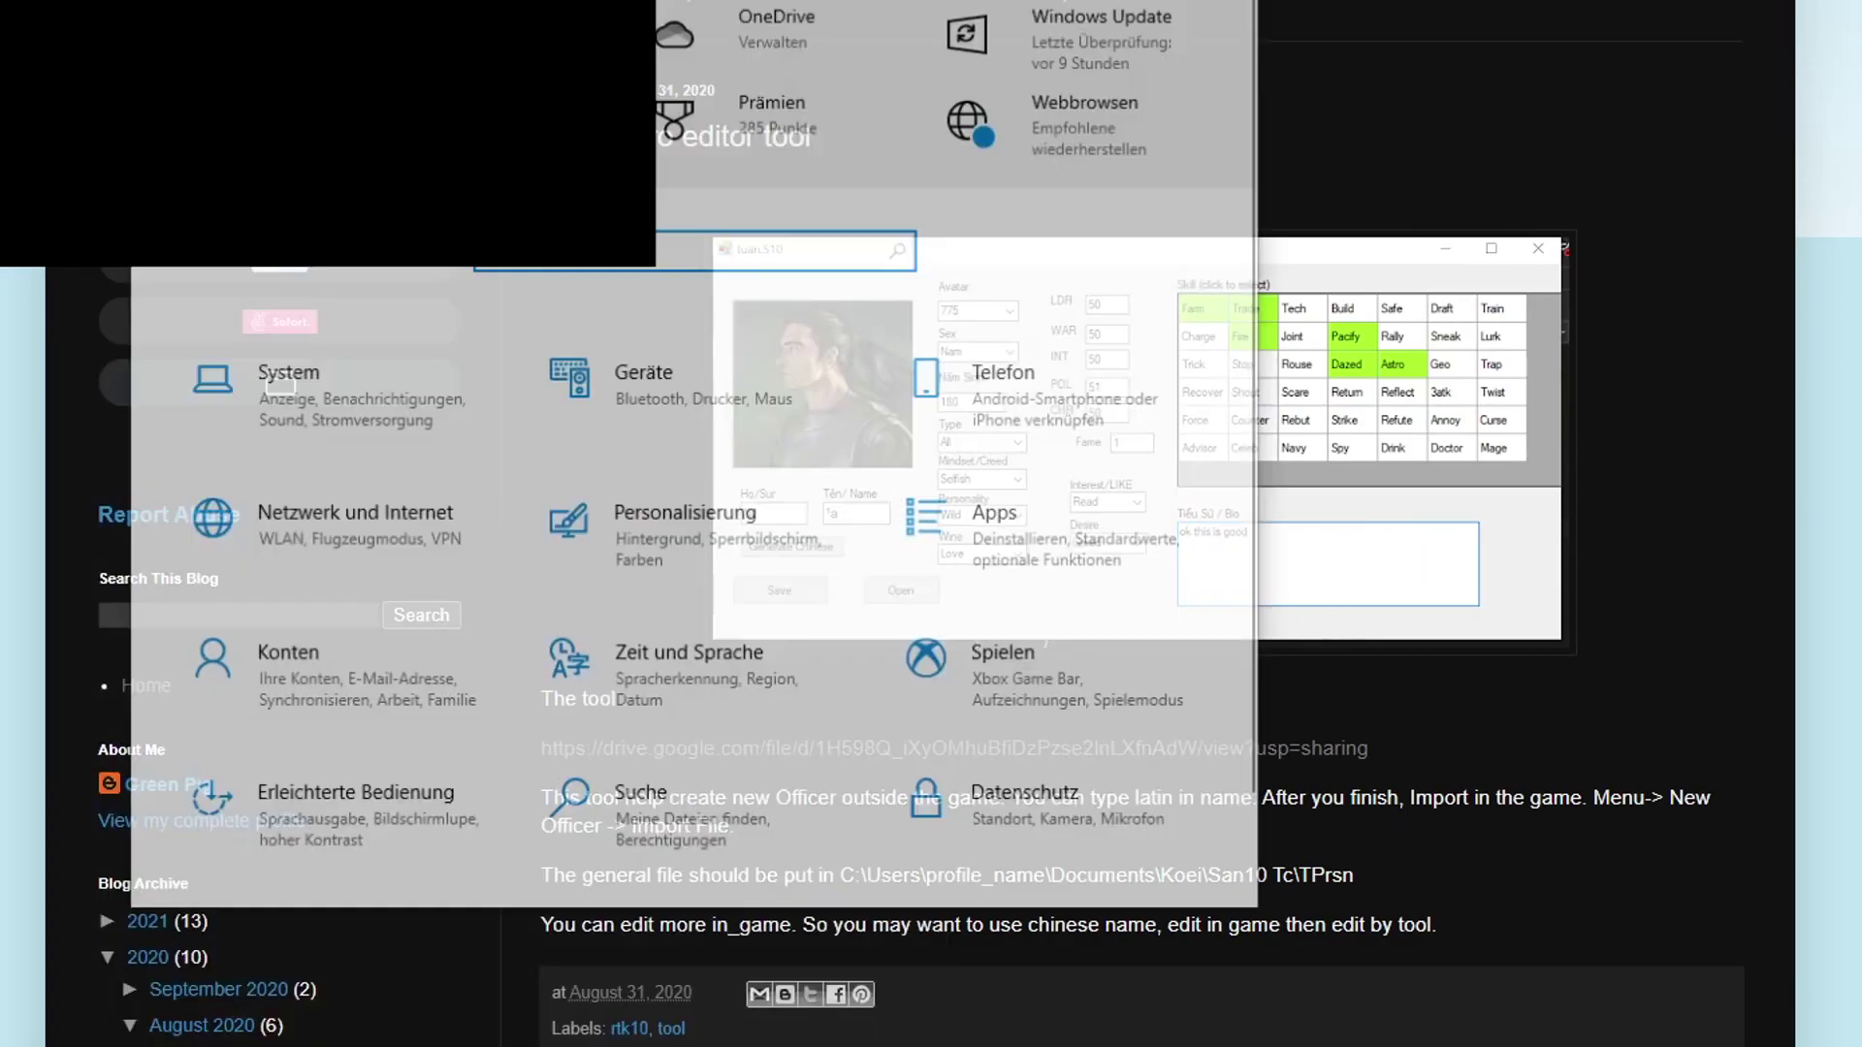
click(722, 572)
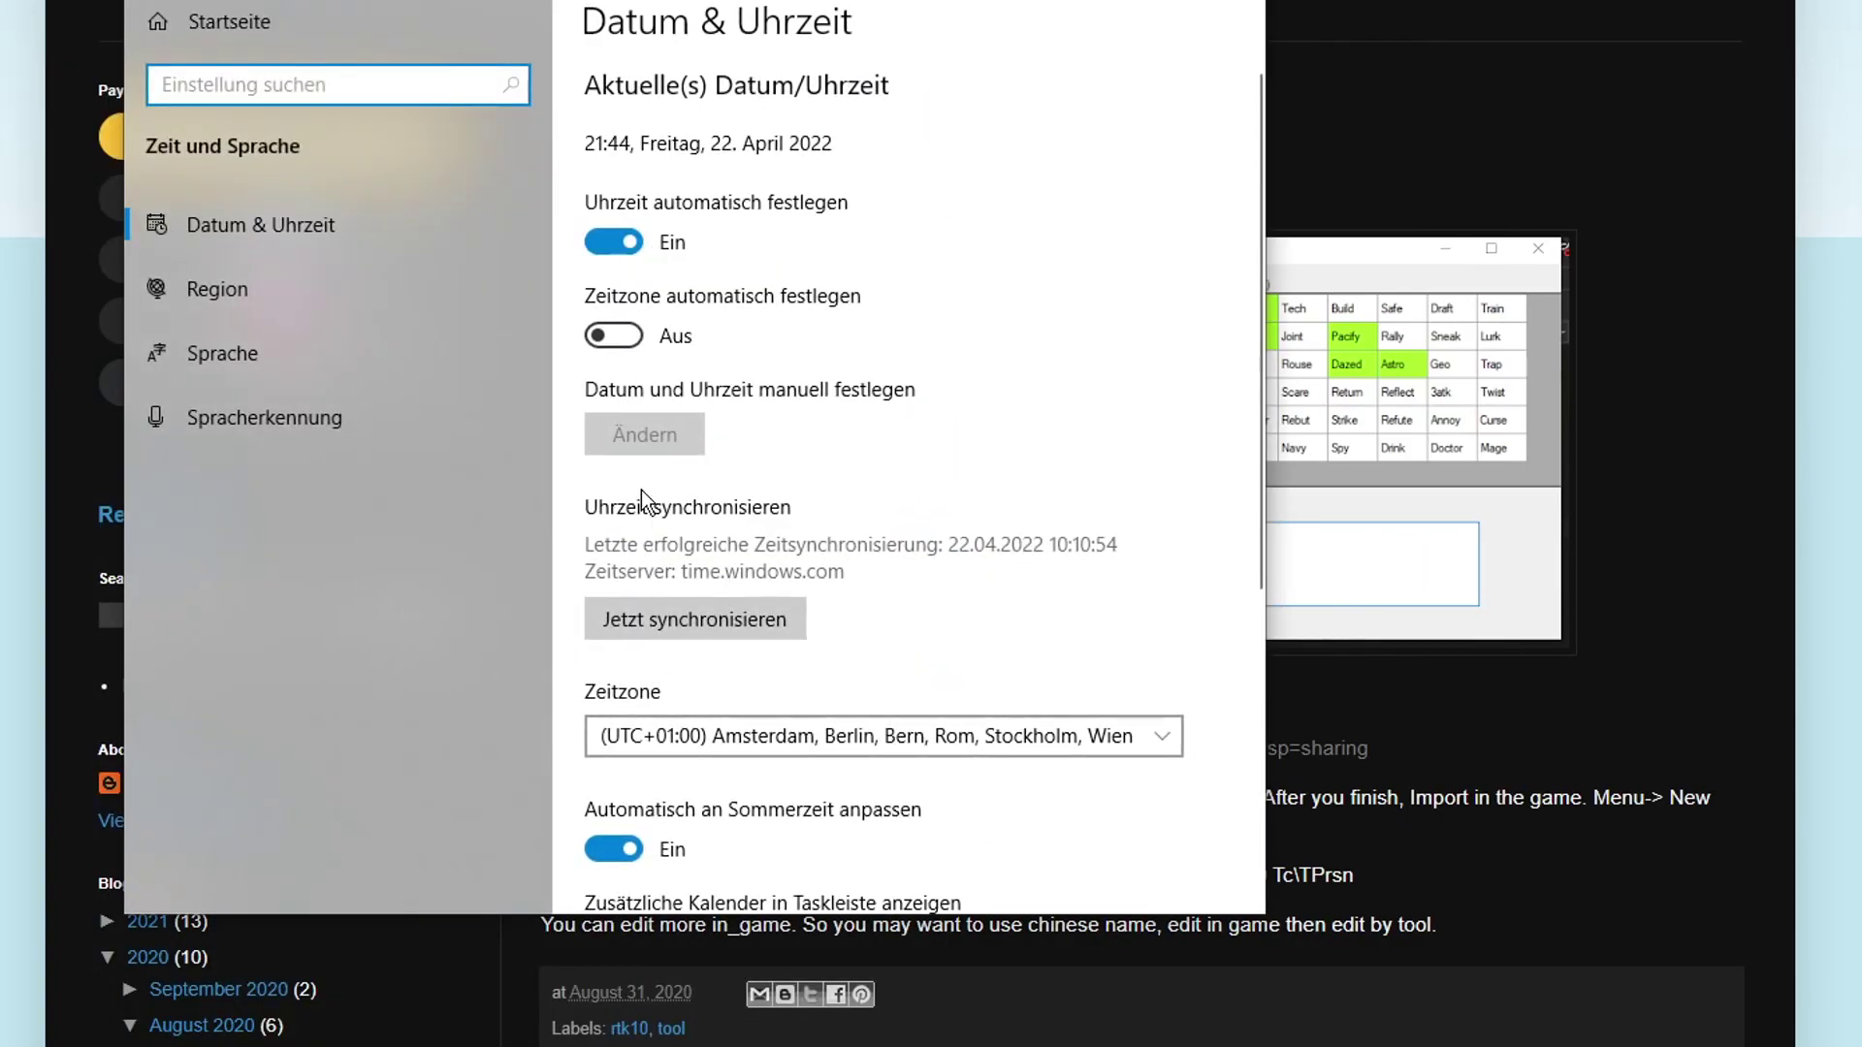
click(322, 305)
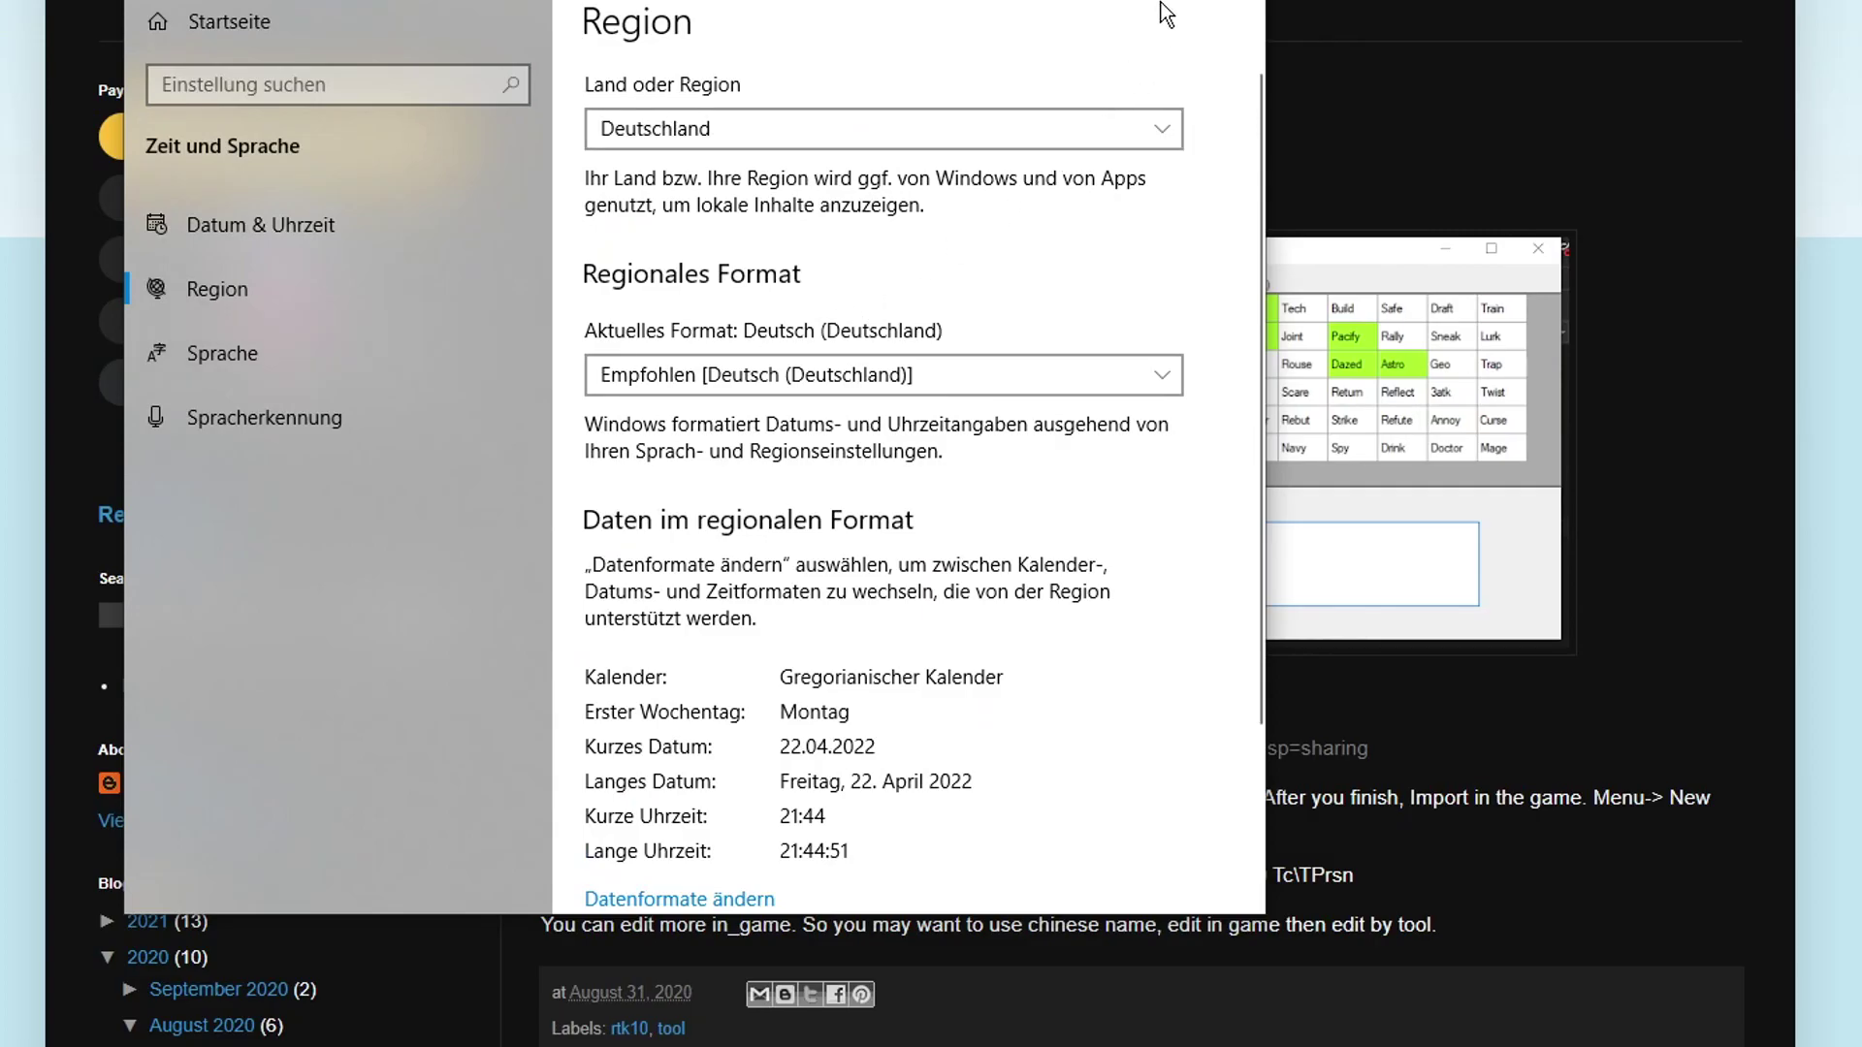
click(1224, 37)
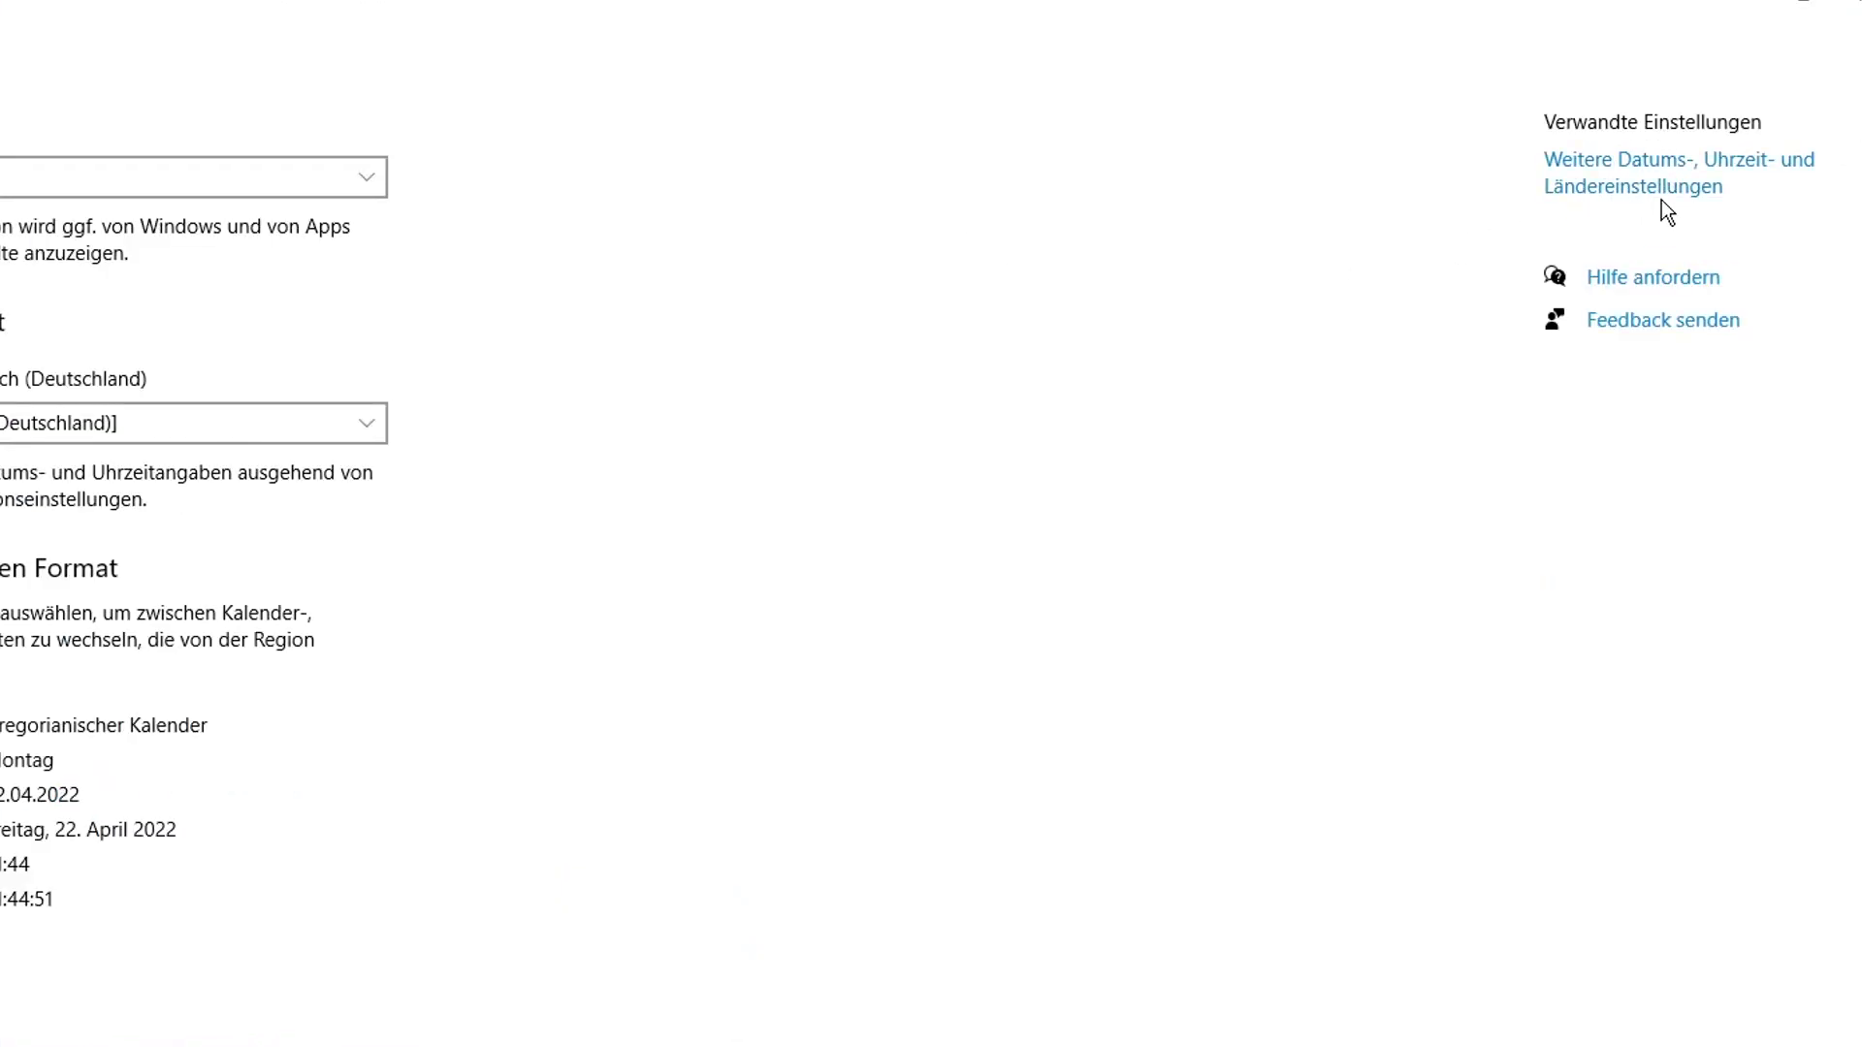
click(1655, 184)
click(1609, 199)
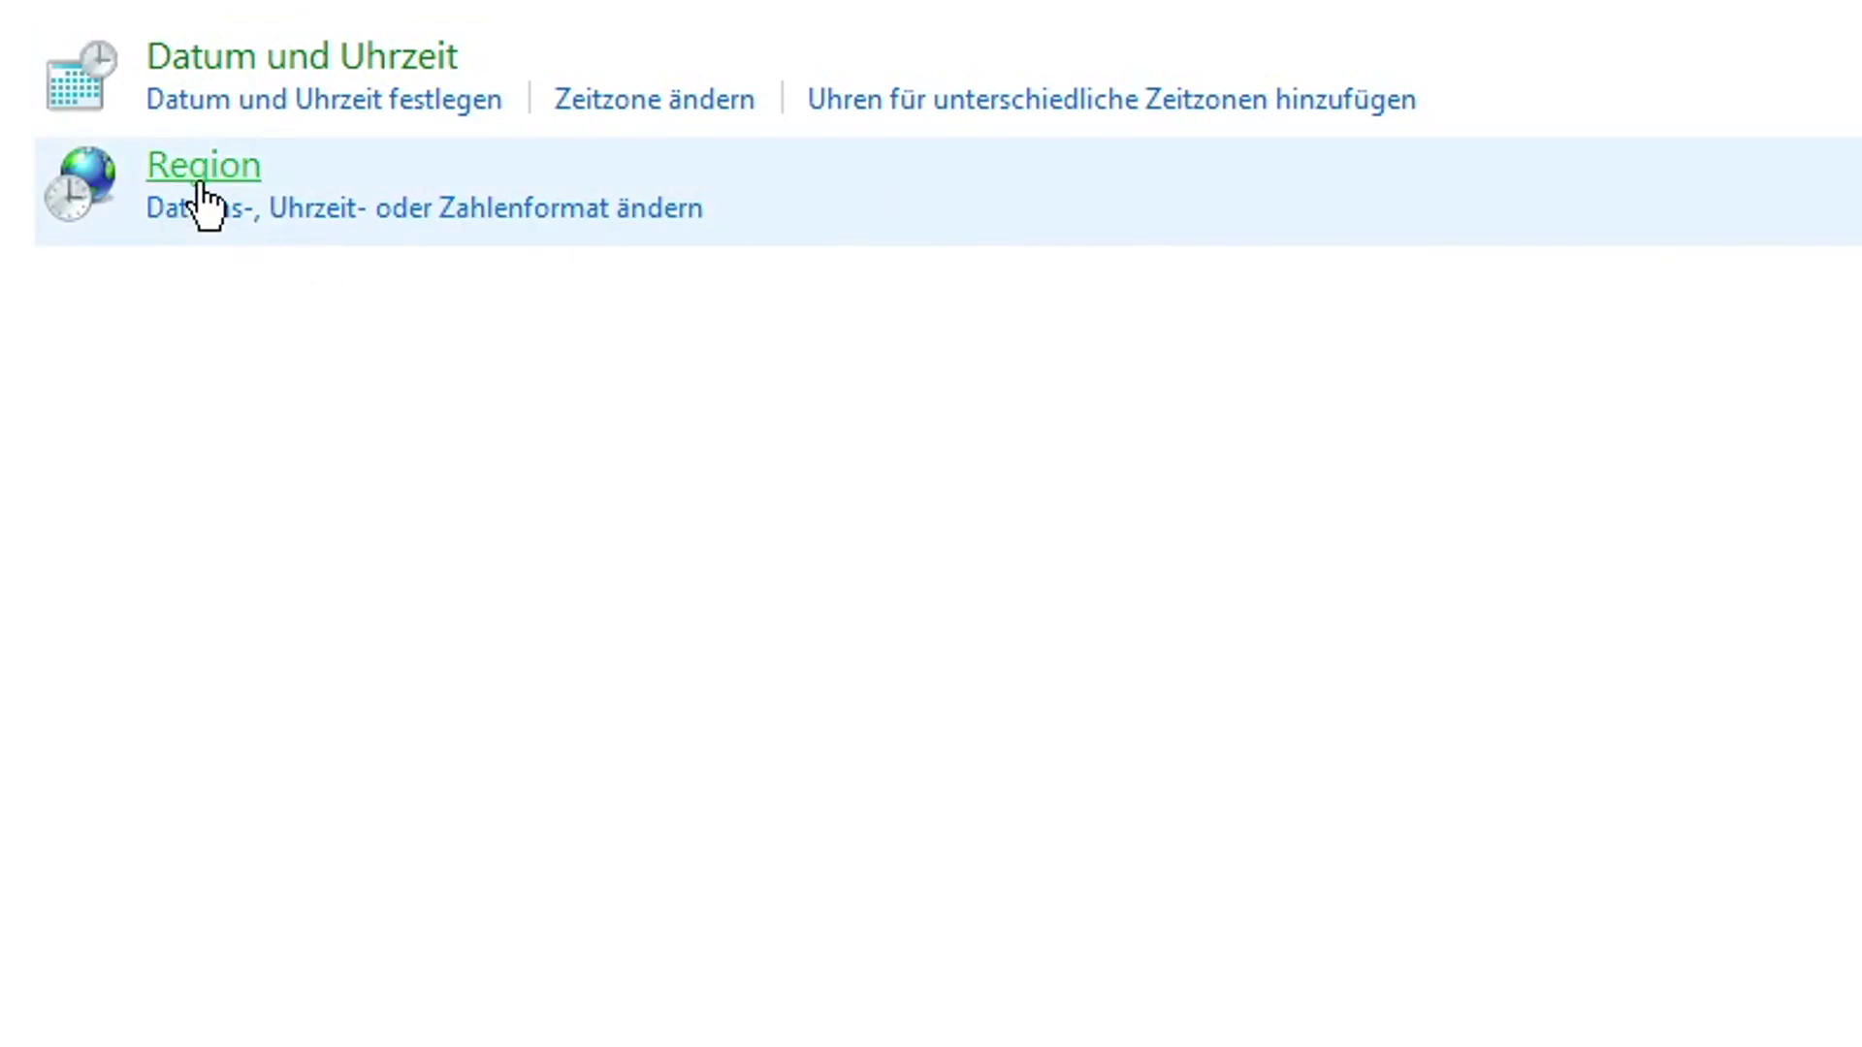
click(201, 186)
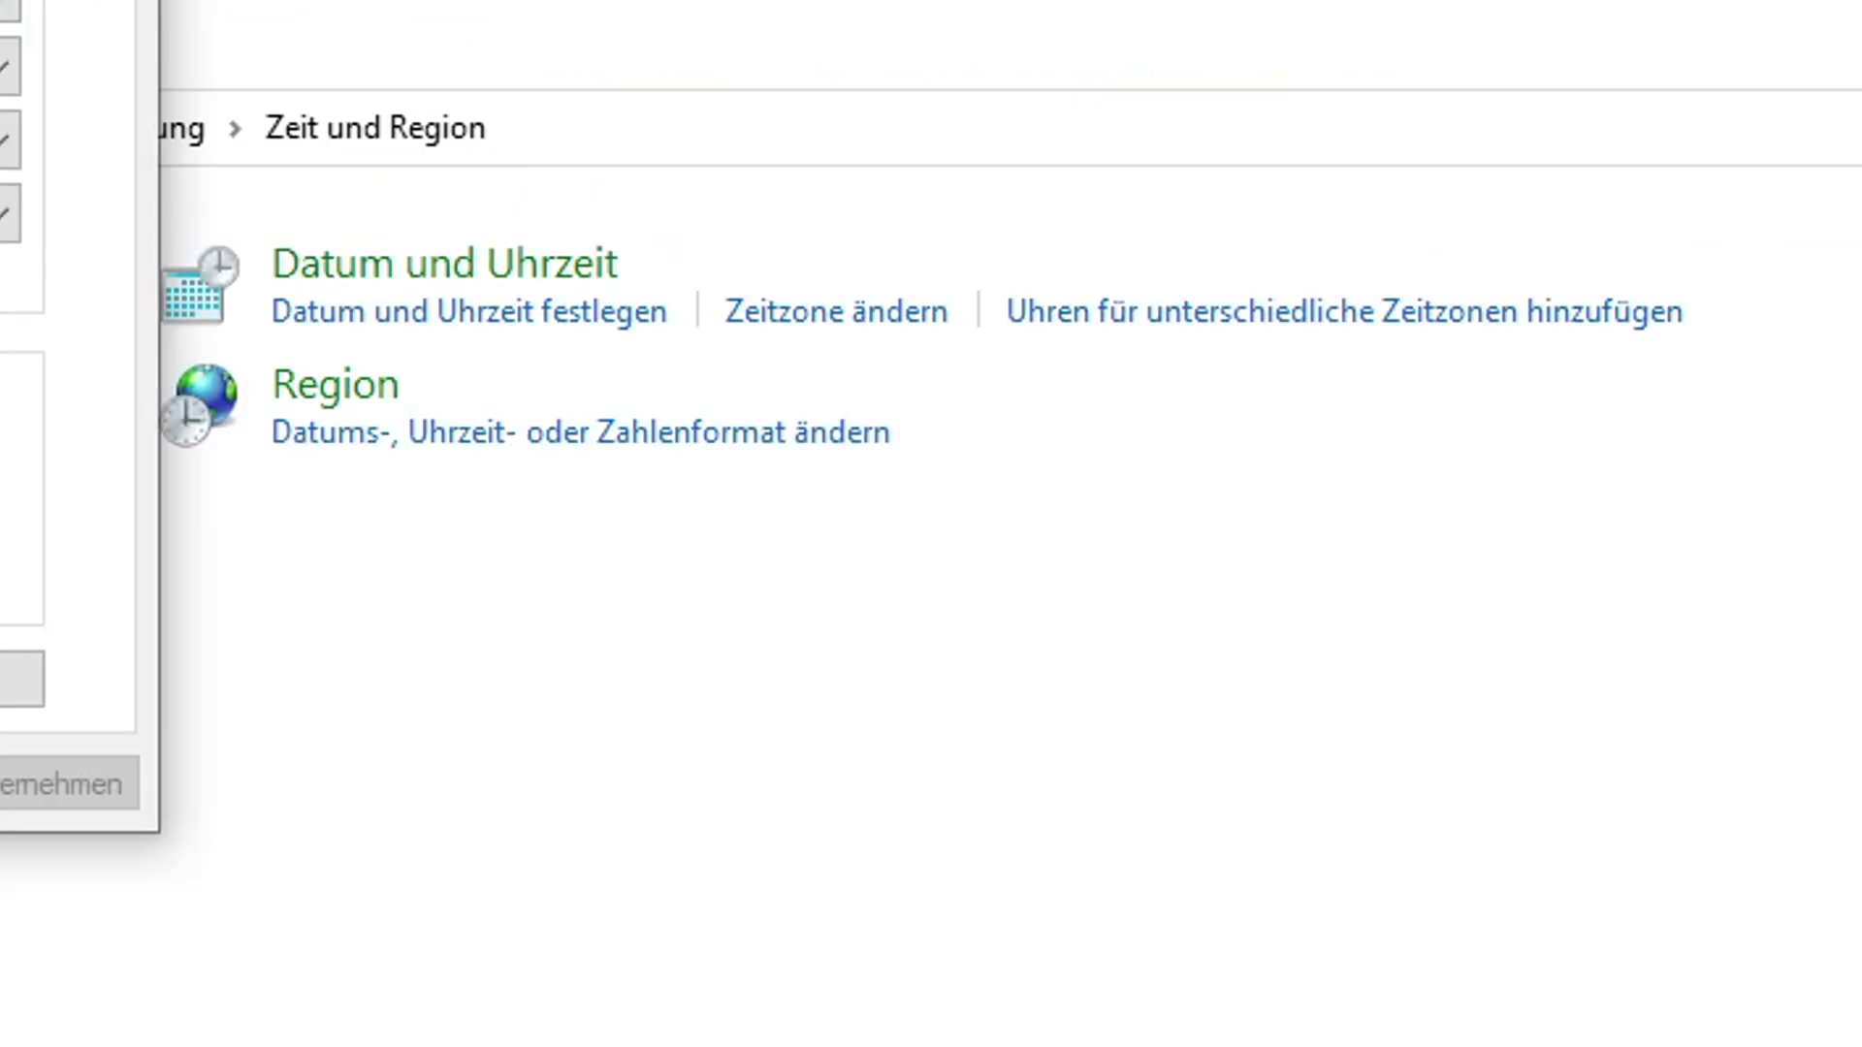
drag(221, 0, 473, 17)
click(353, 64)
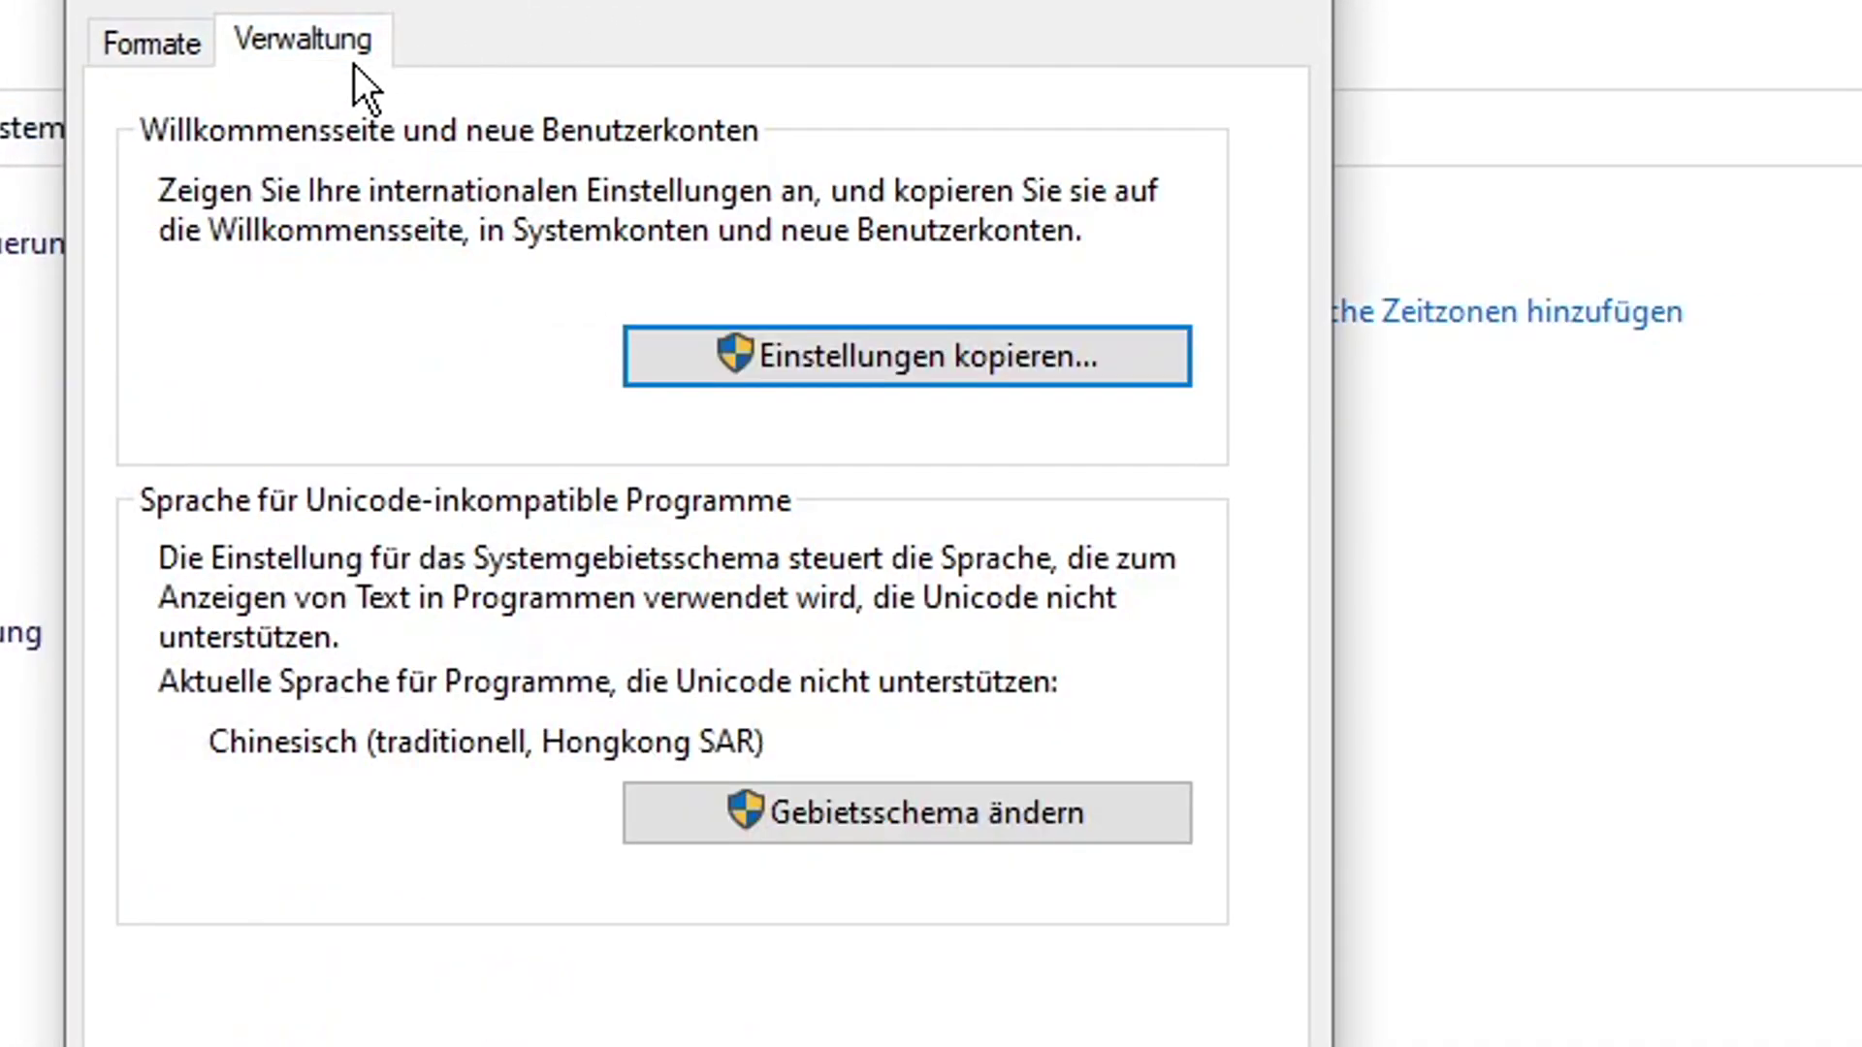
click(1009, 820)
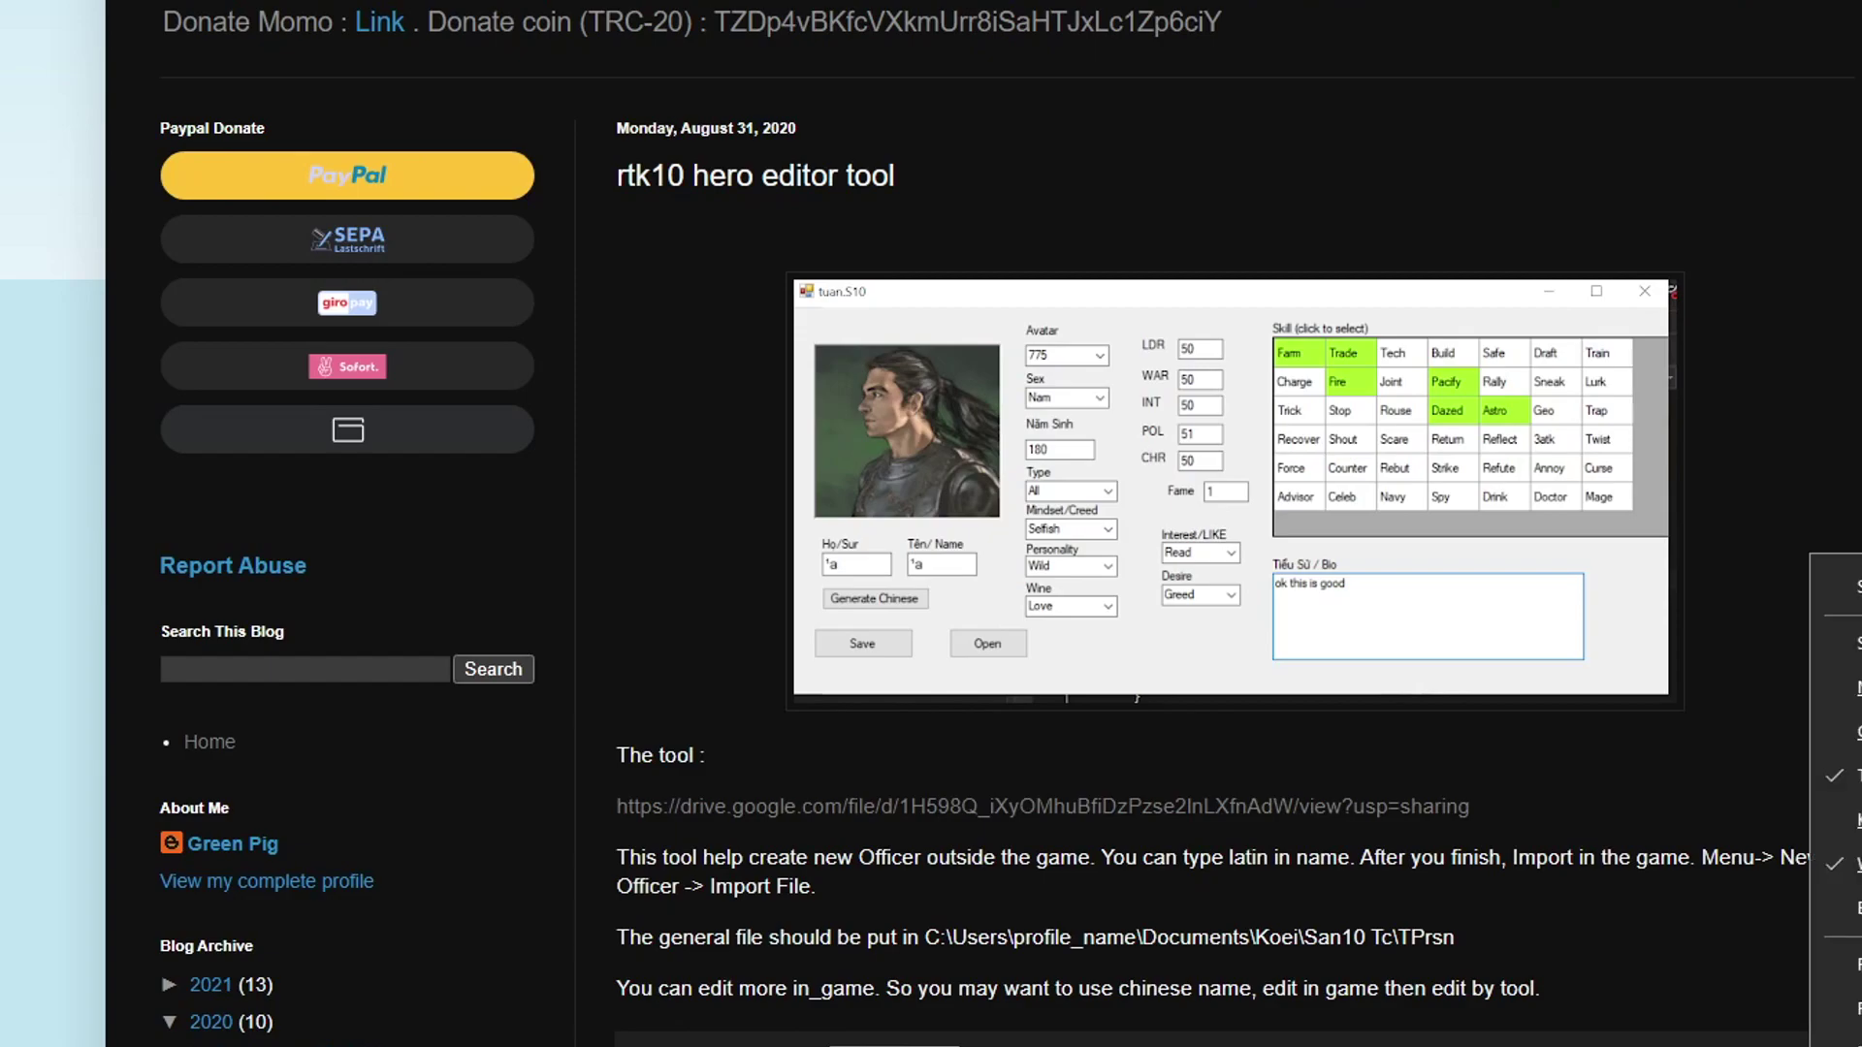
Search the installable languages for chinese and add Chinesisch (traditionell, Hongkong SAR) to the preferred Windows languages
key(Escape)
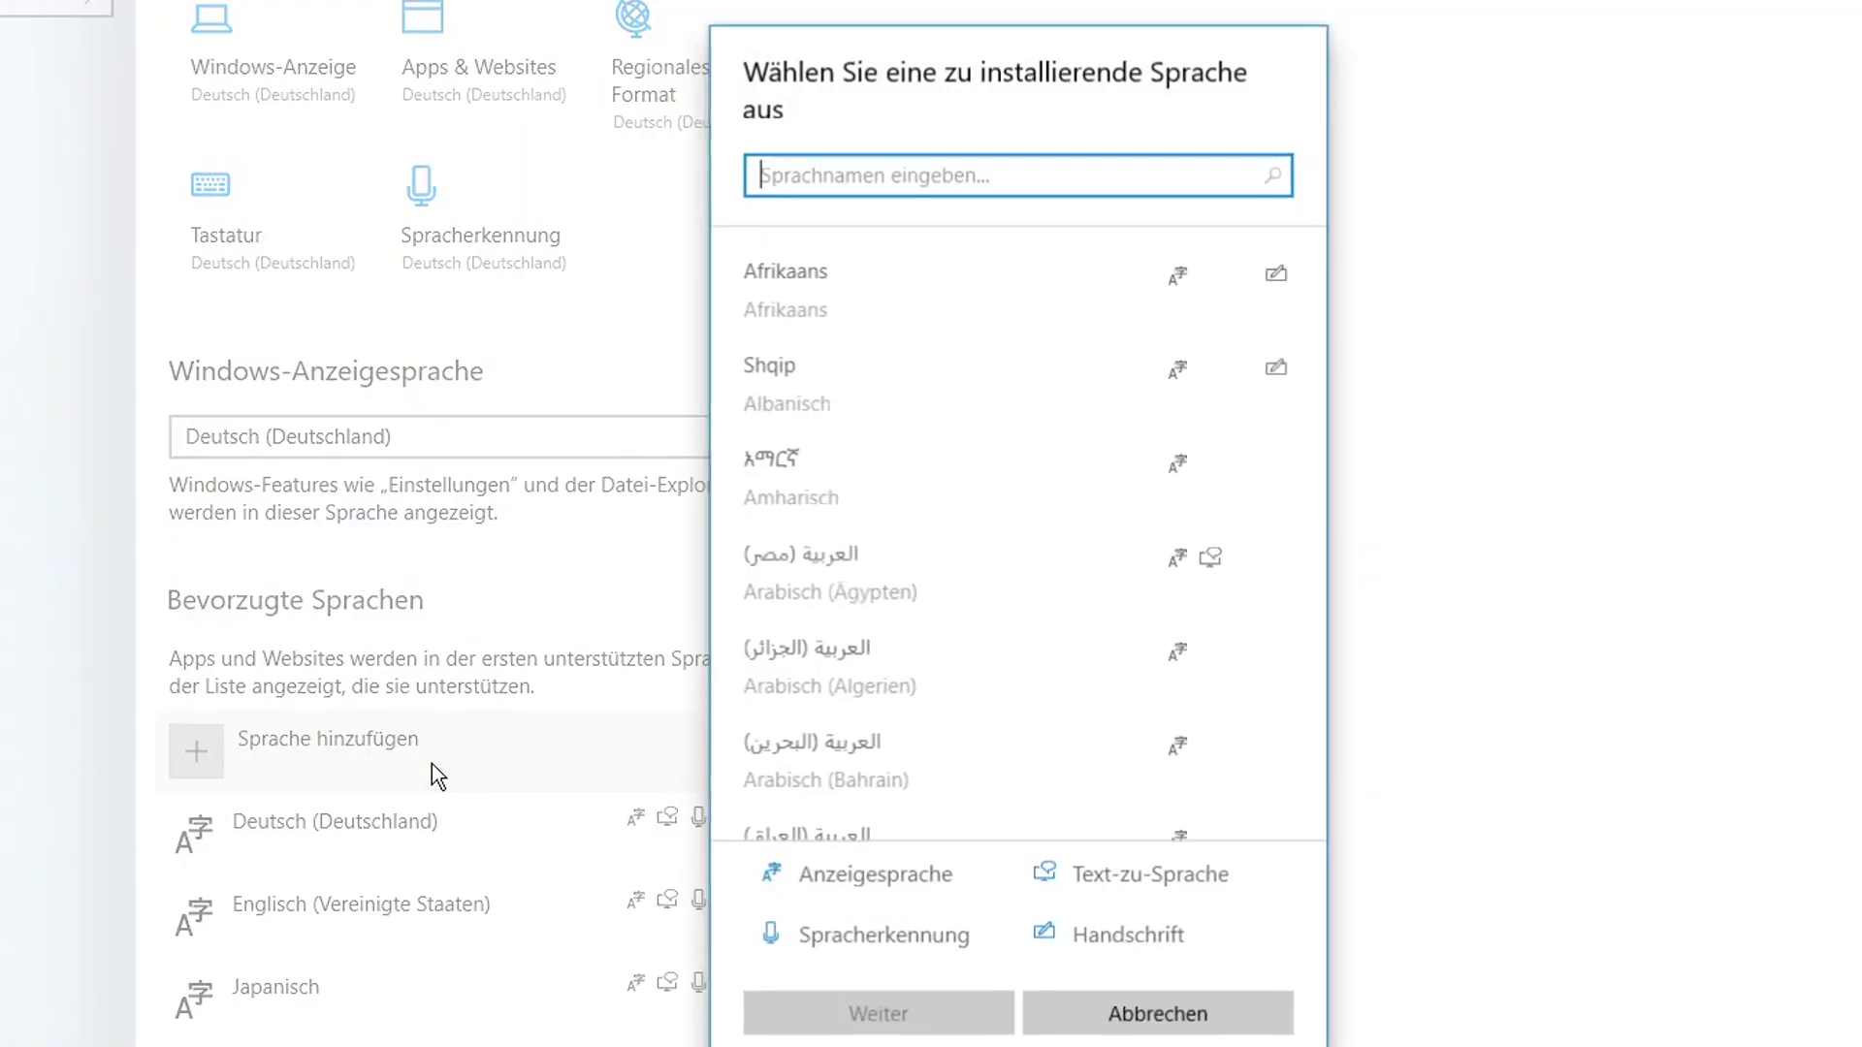
text(chinese tr)
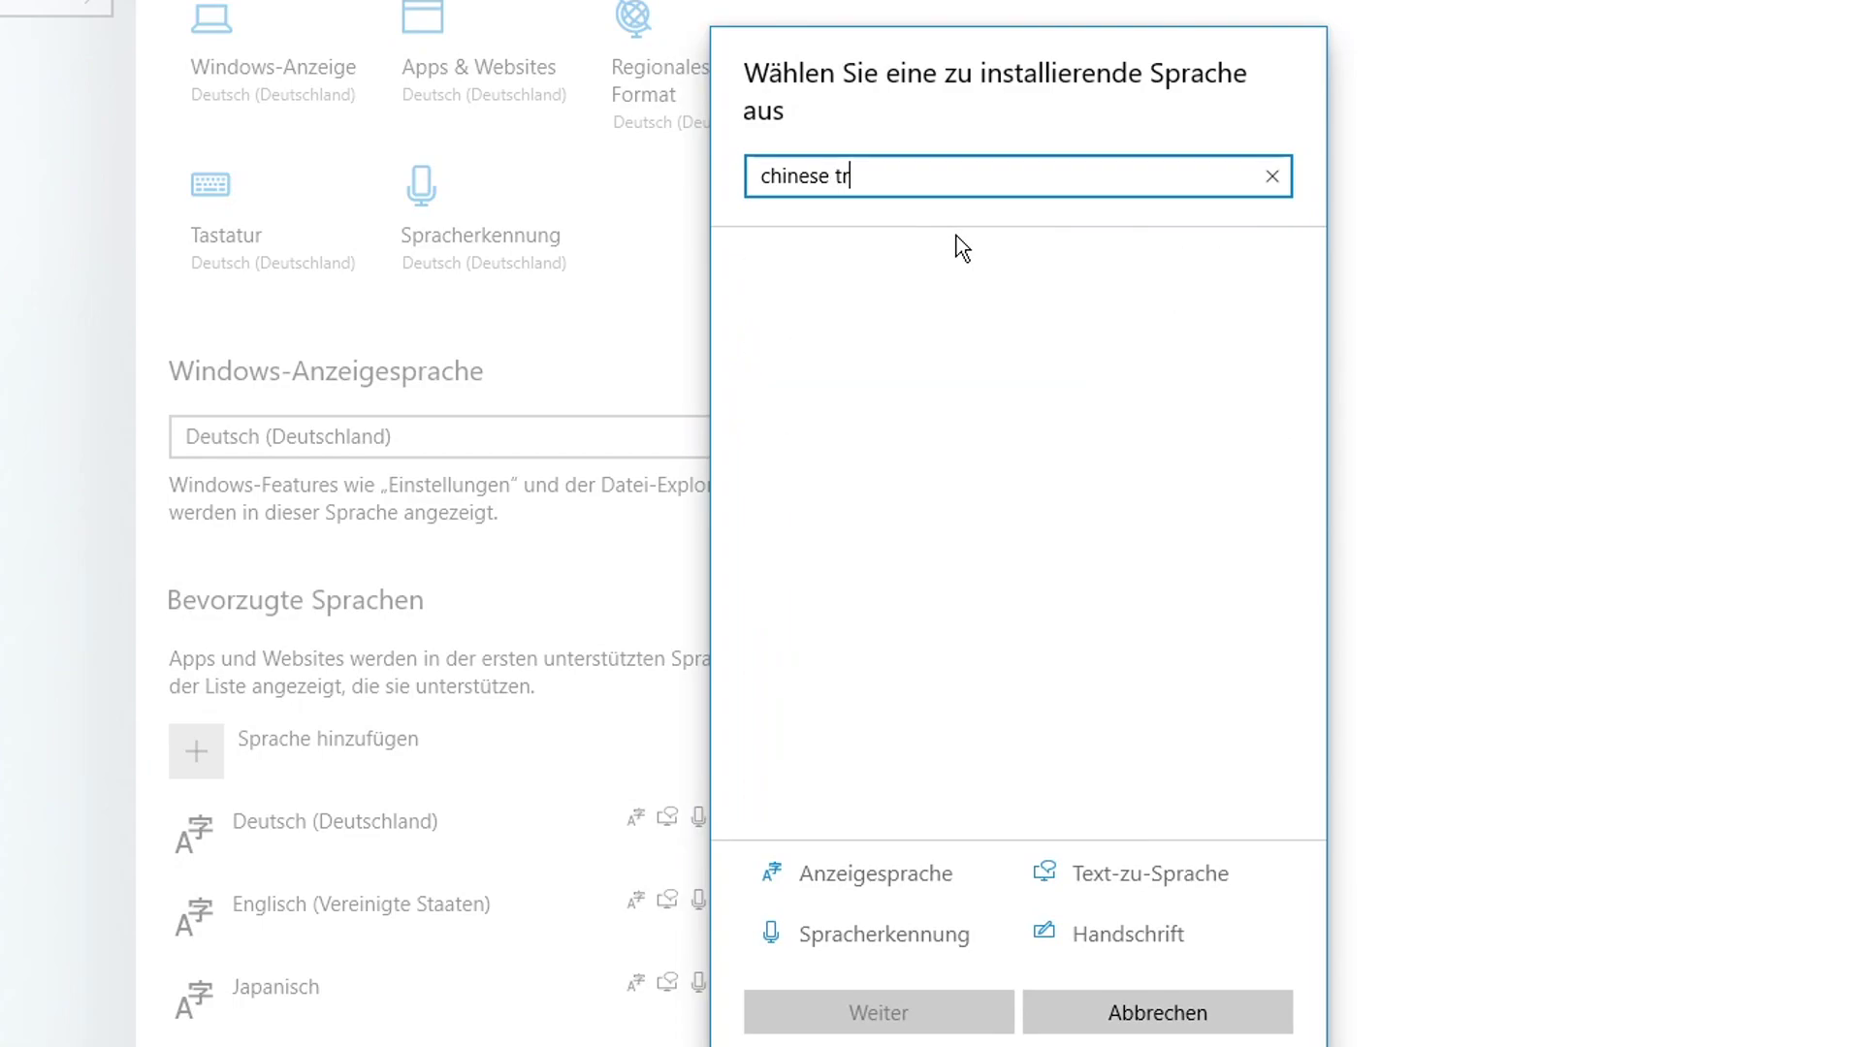
key(BackSpace)
key(BackSpace)
key(BackSpace)
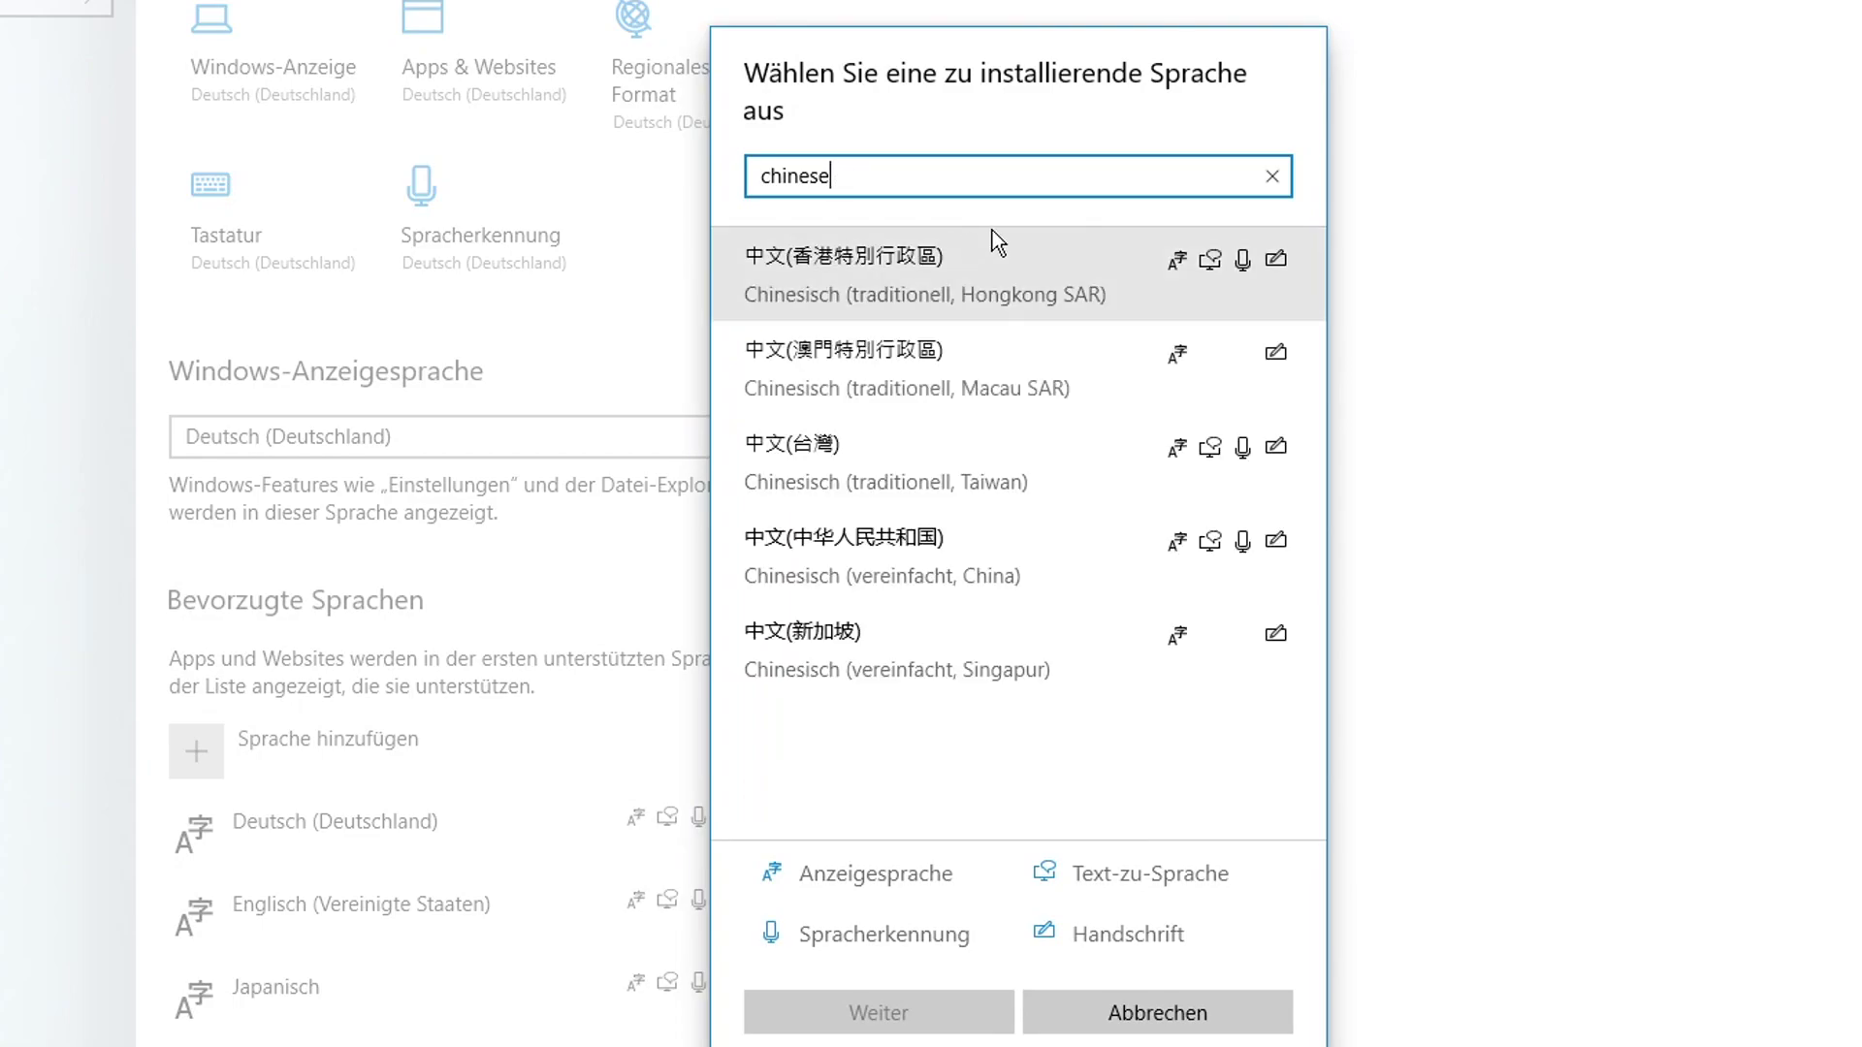
click(991, 260)
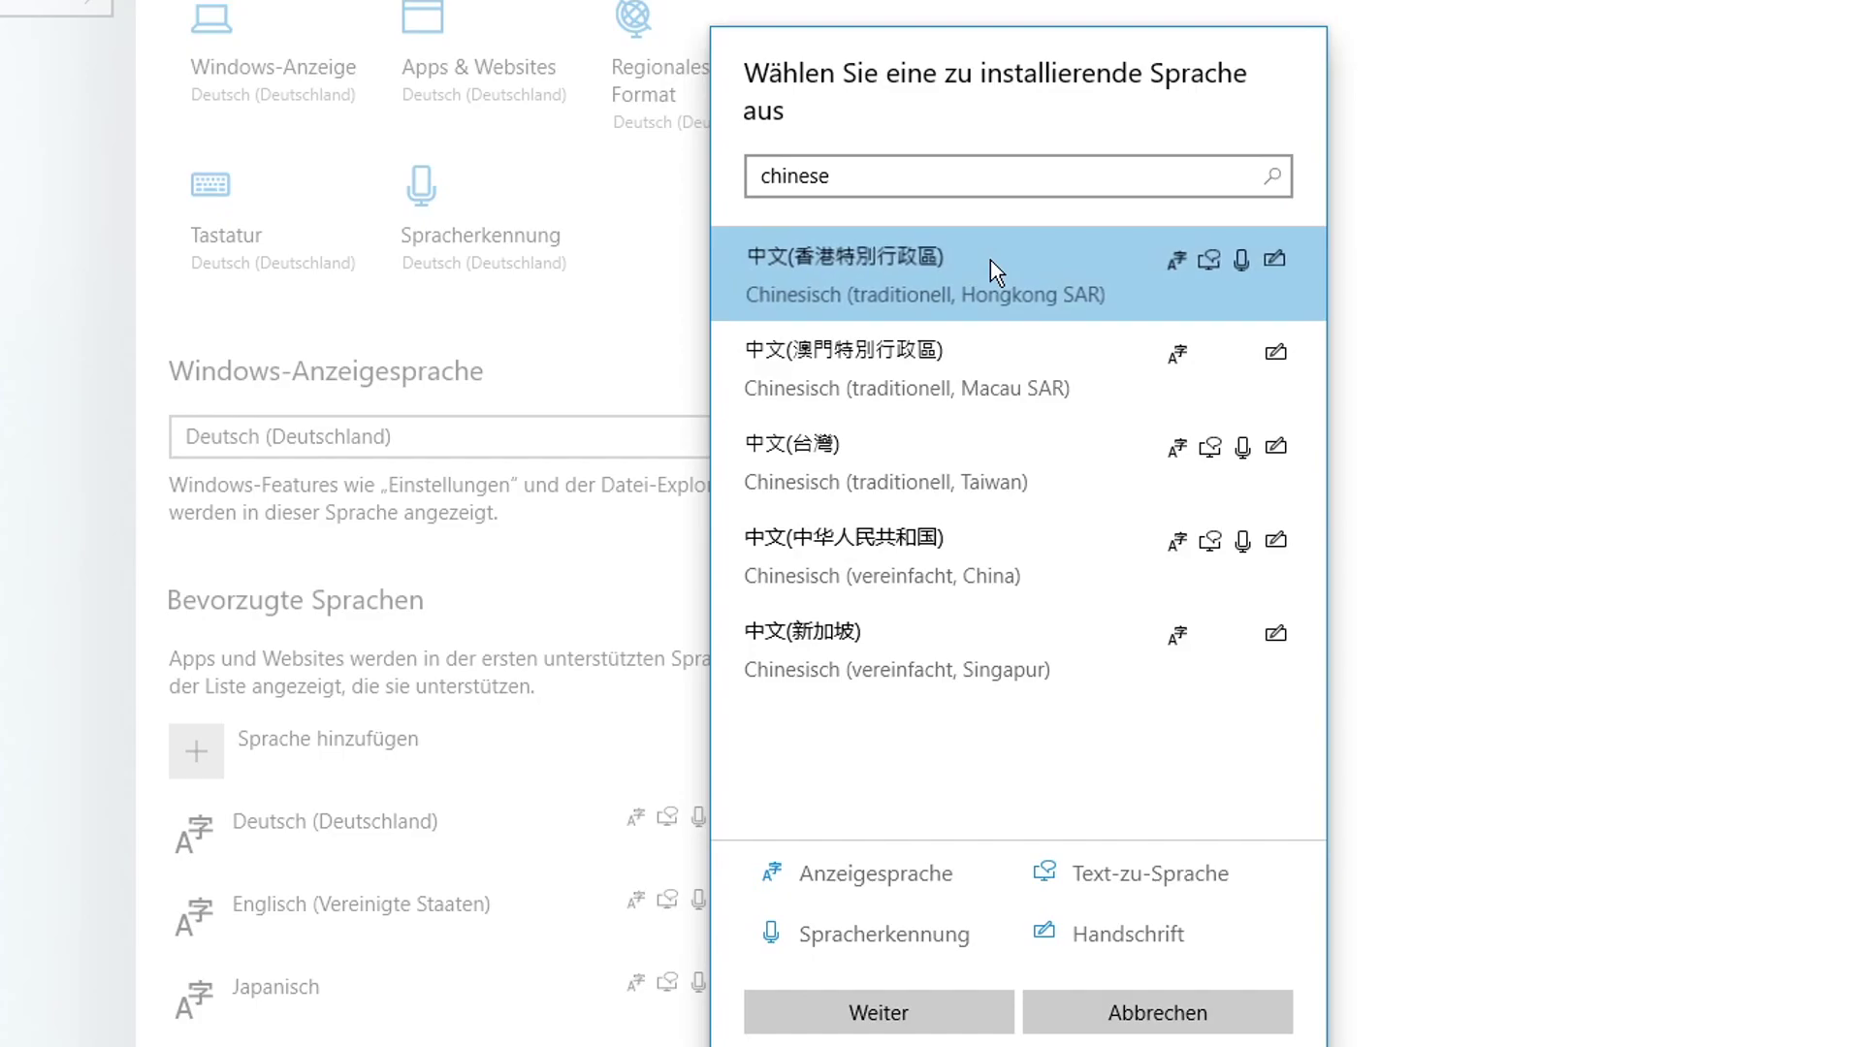
click(900, 994)
click(899, 1008)
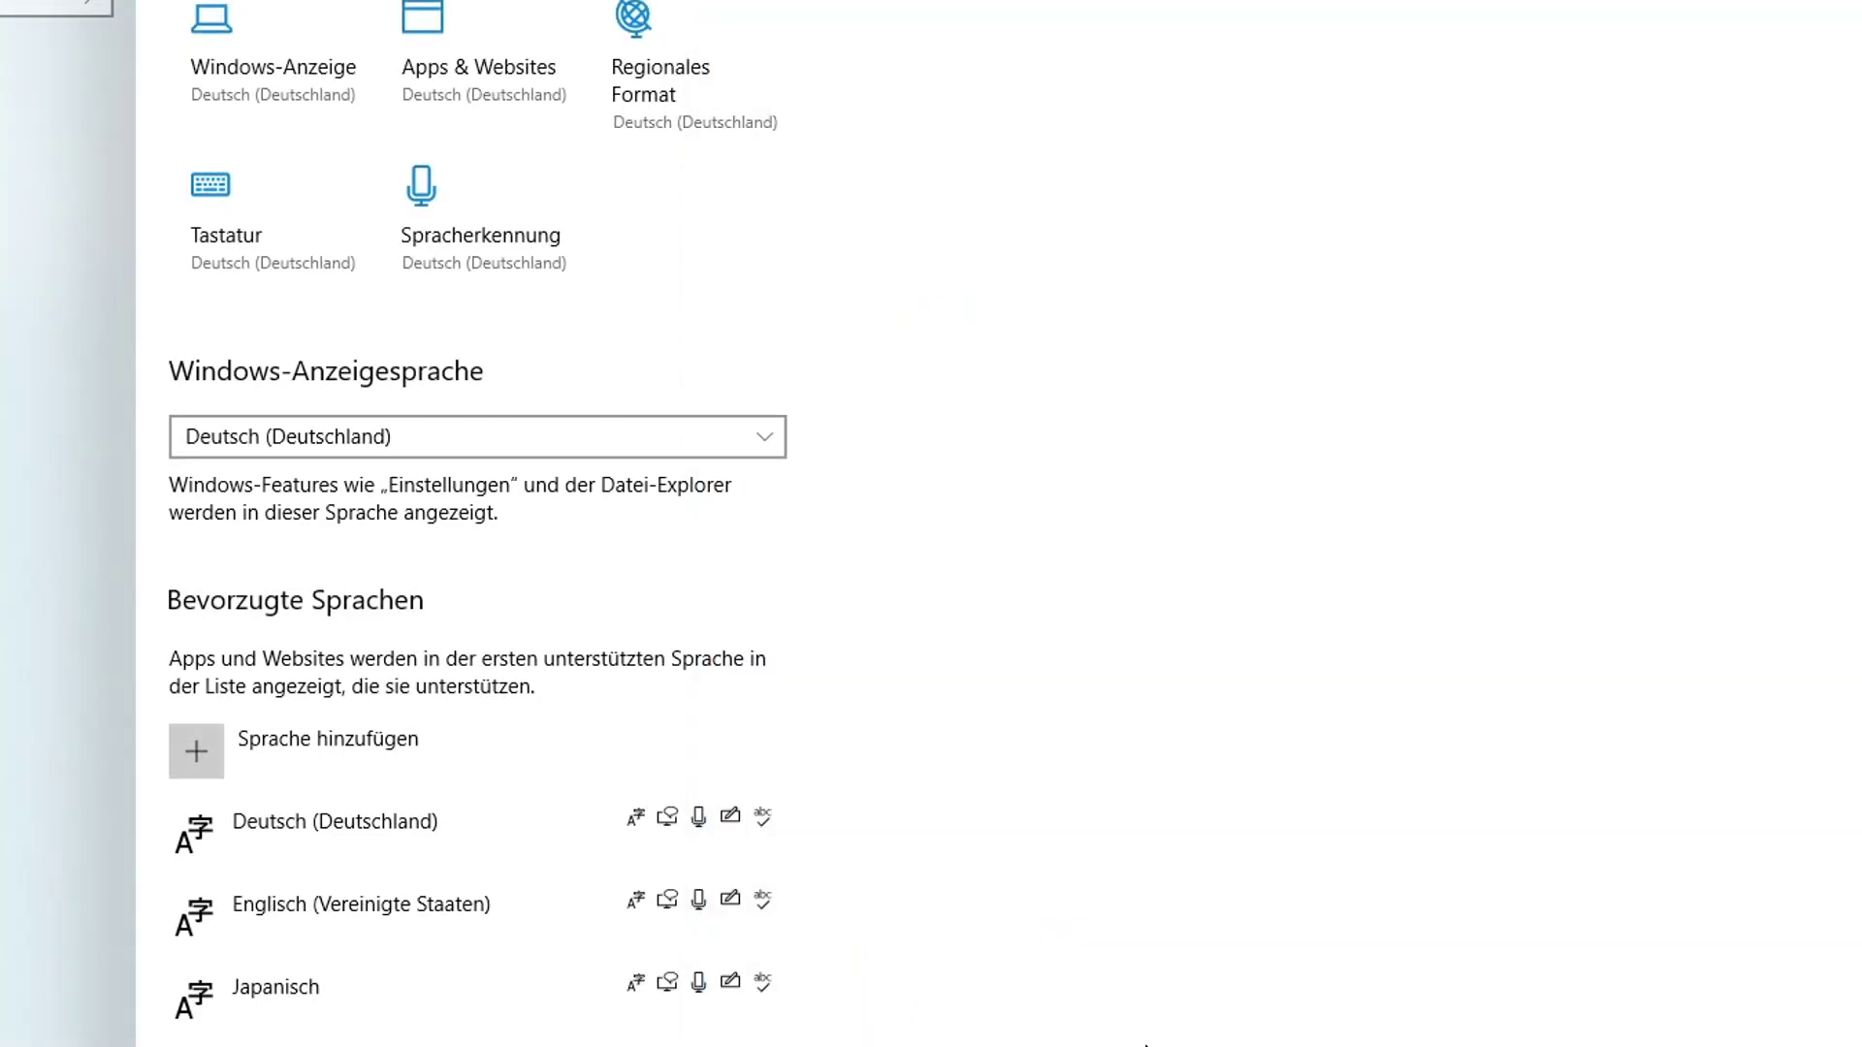
Add the Microsoft Bopomofo keyboard in the options of the Chinesisch (traditionell, Hongkong SAR) language
scroll(1146, 1043, down, 1)
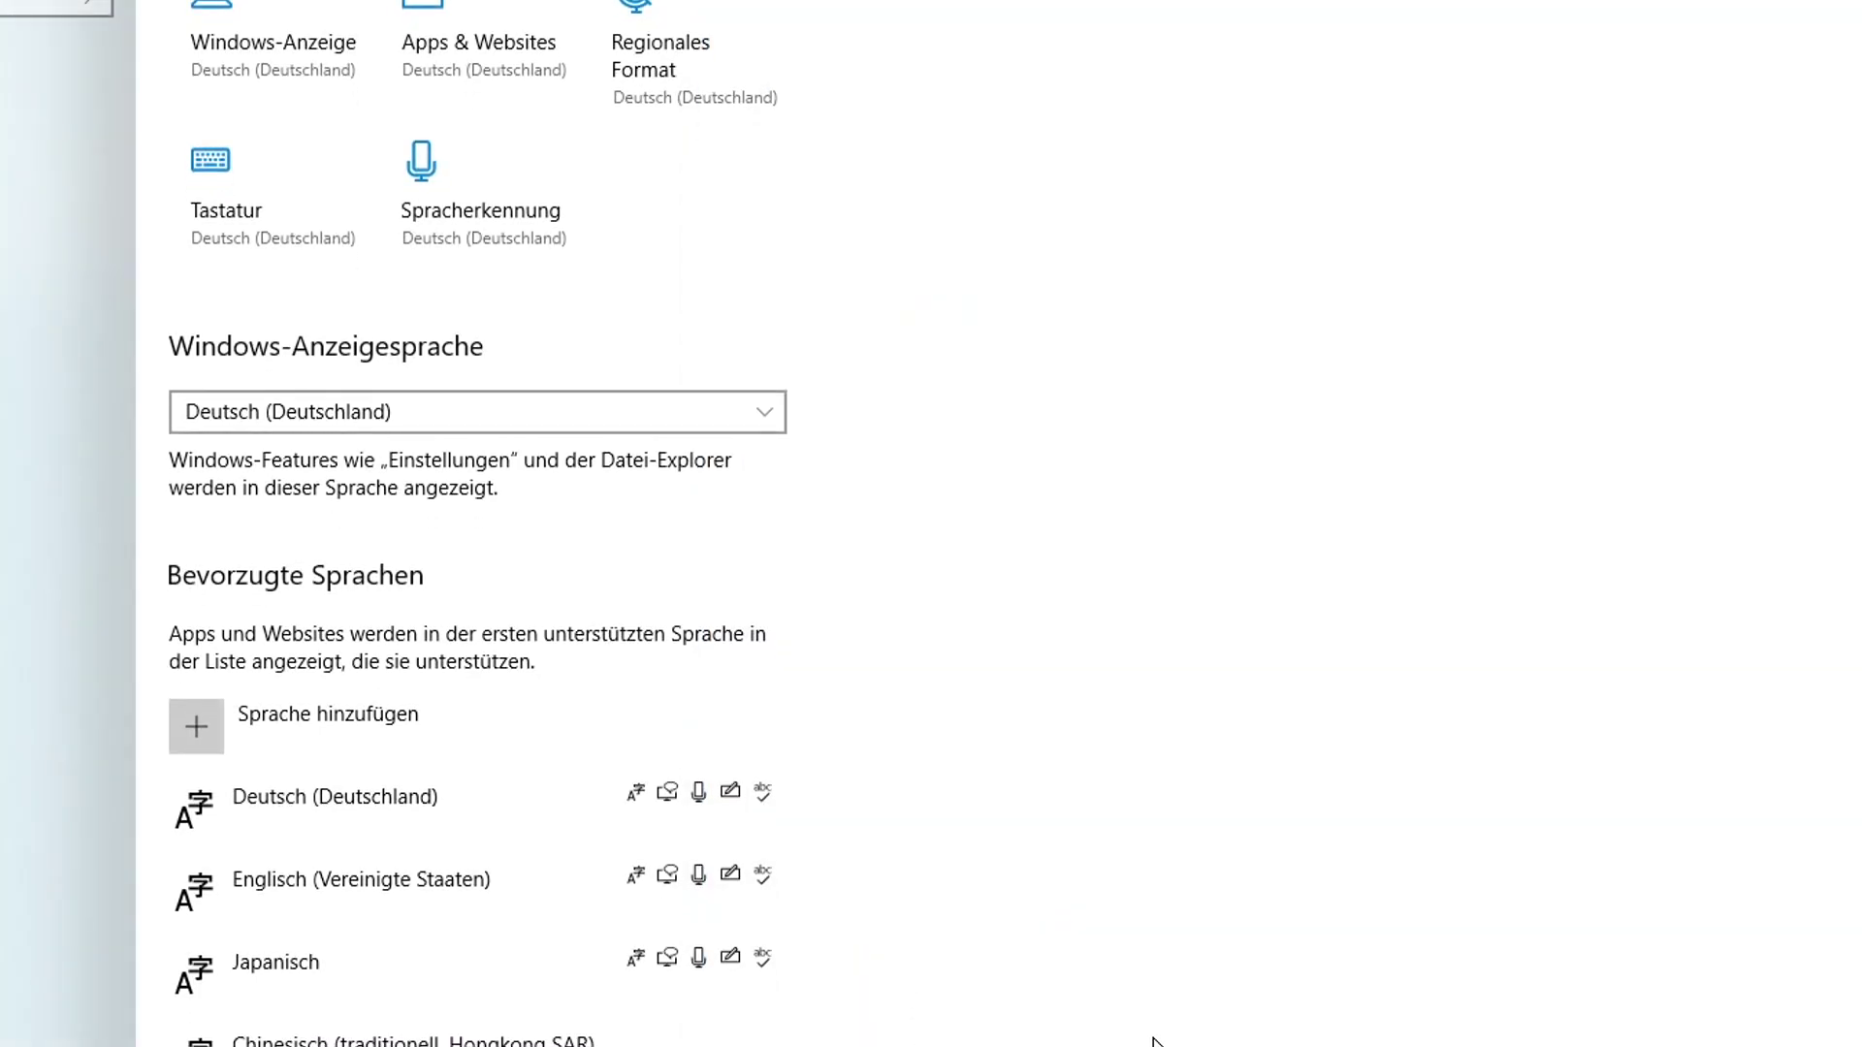
scroll(582, 873, down, 2)
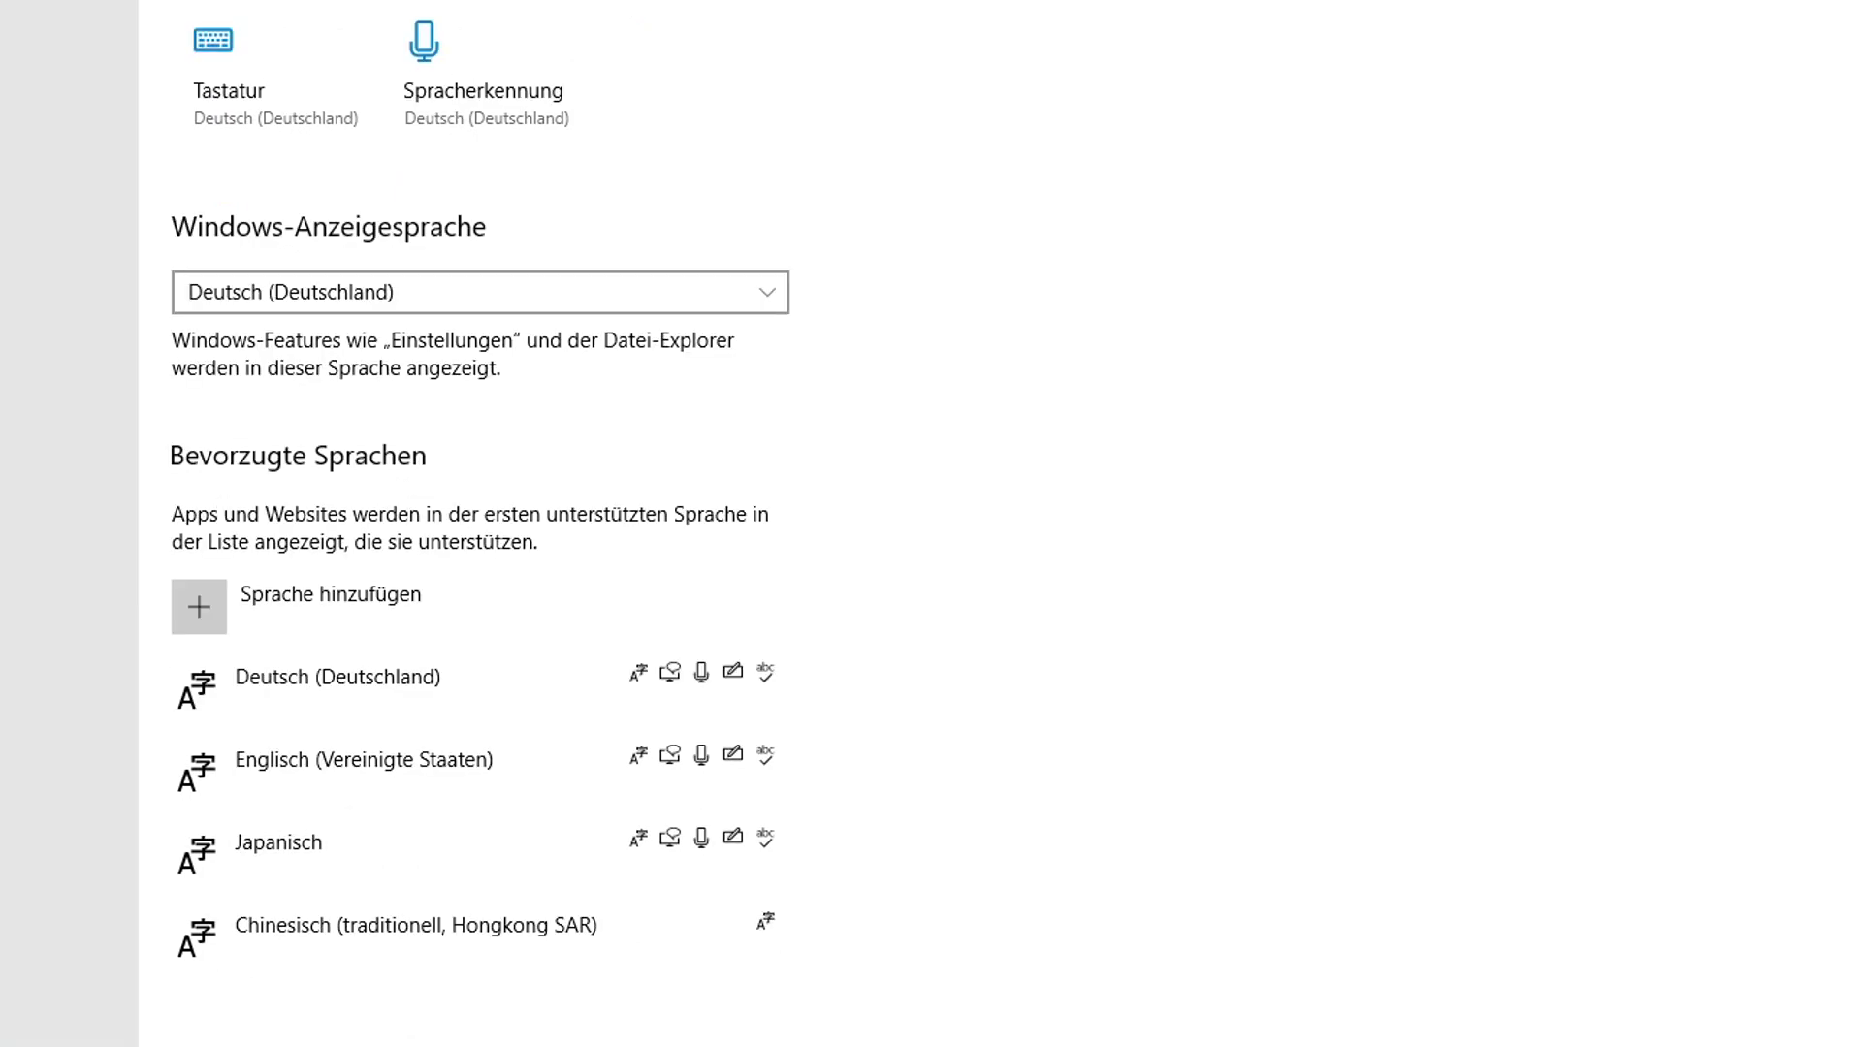
click(566, 971)
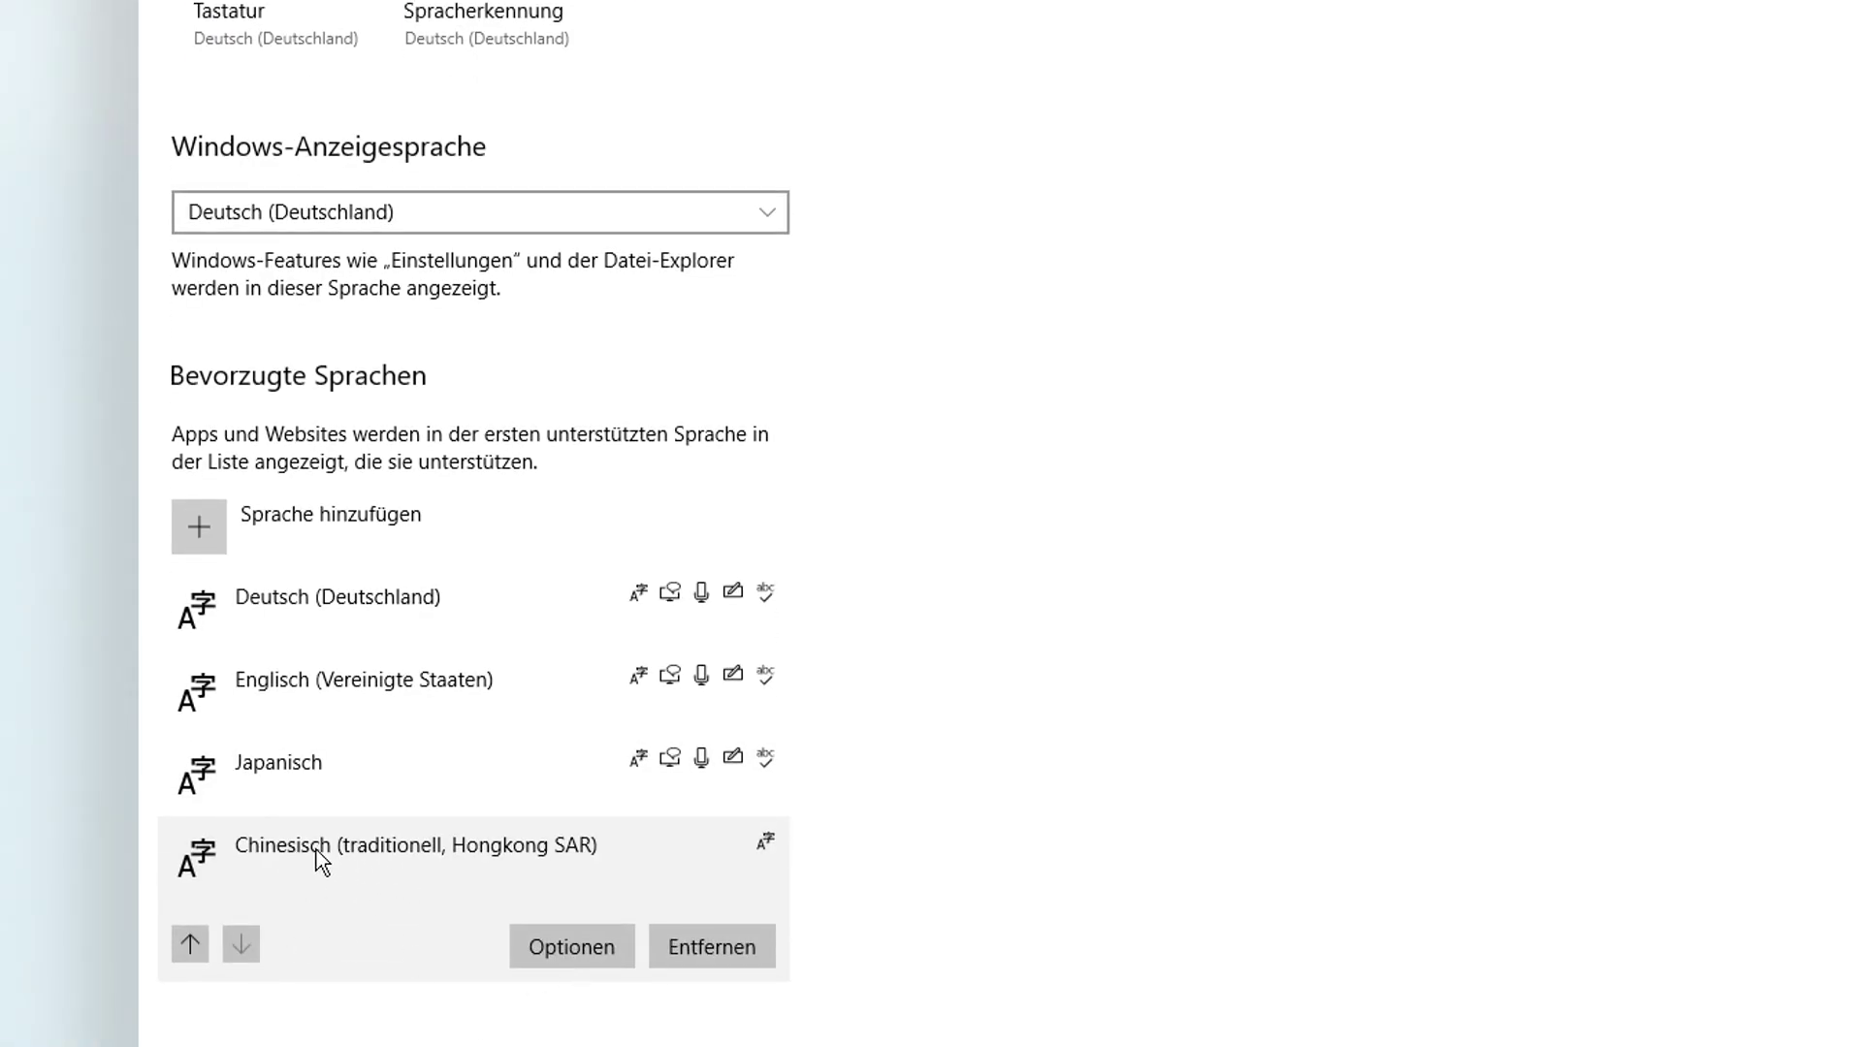
click(562, 957)
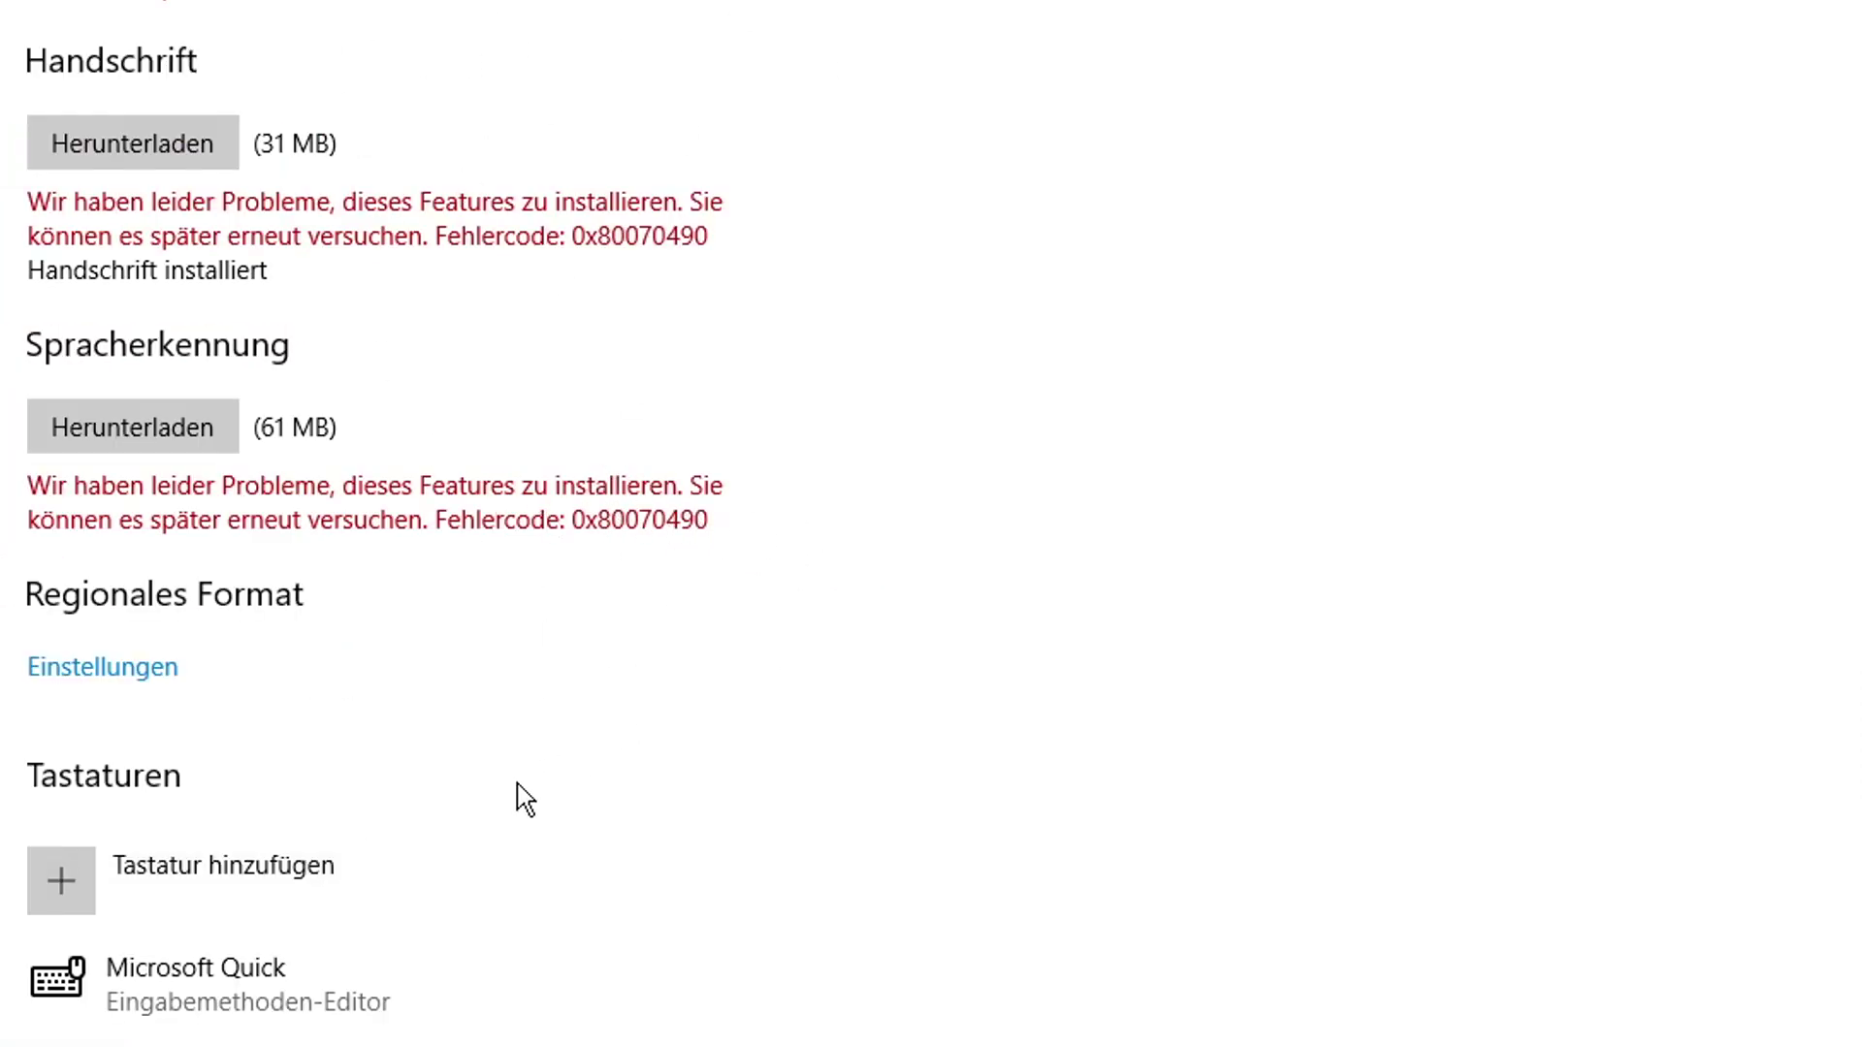
click(243, 885)
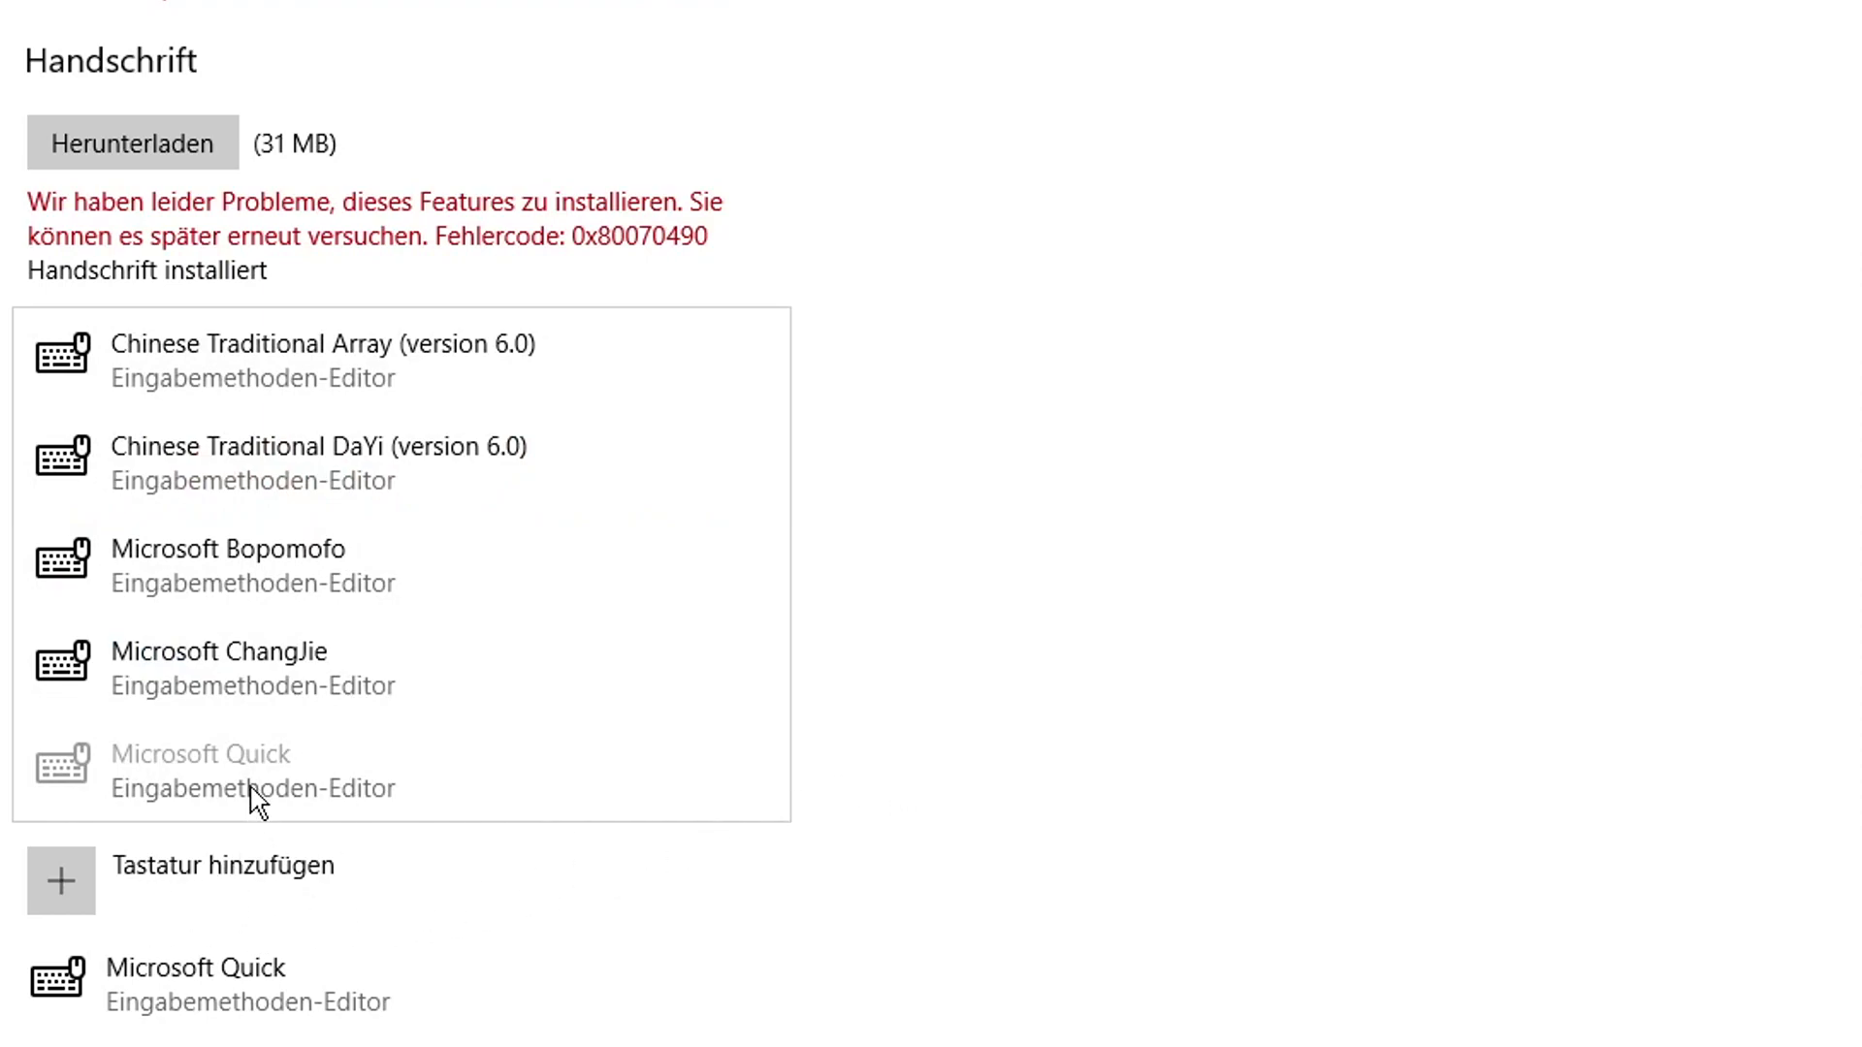
click(274, 561)
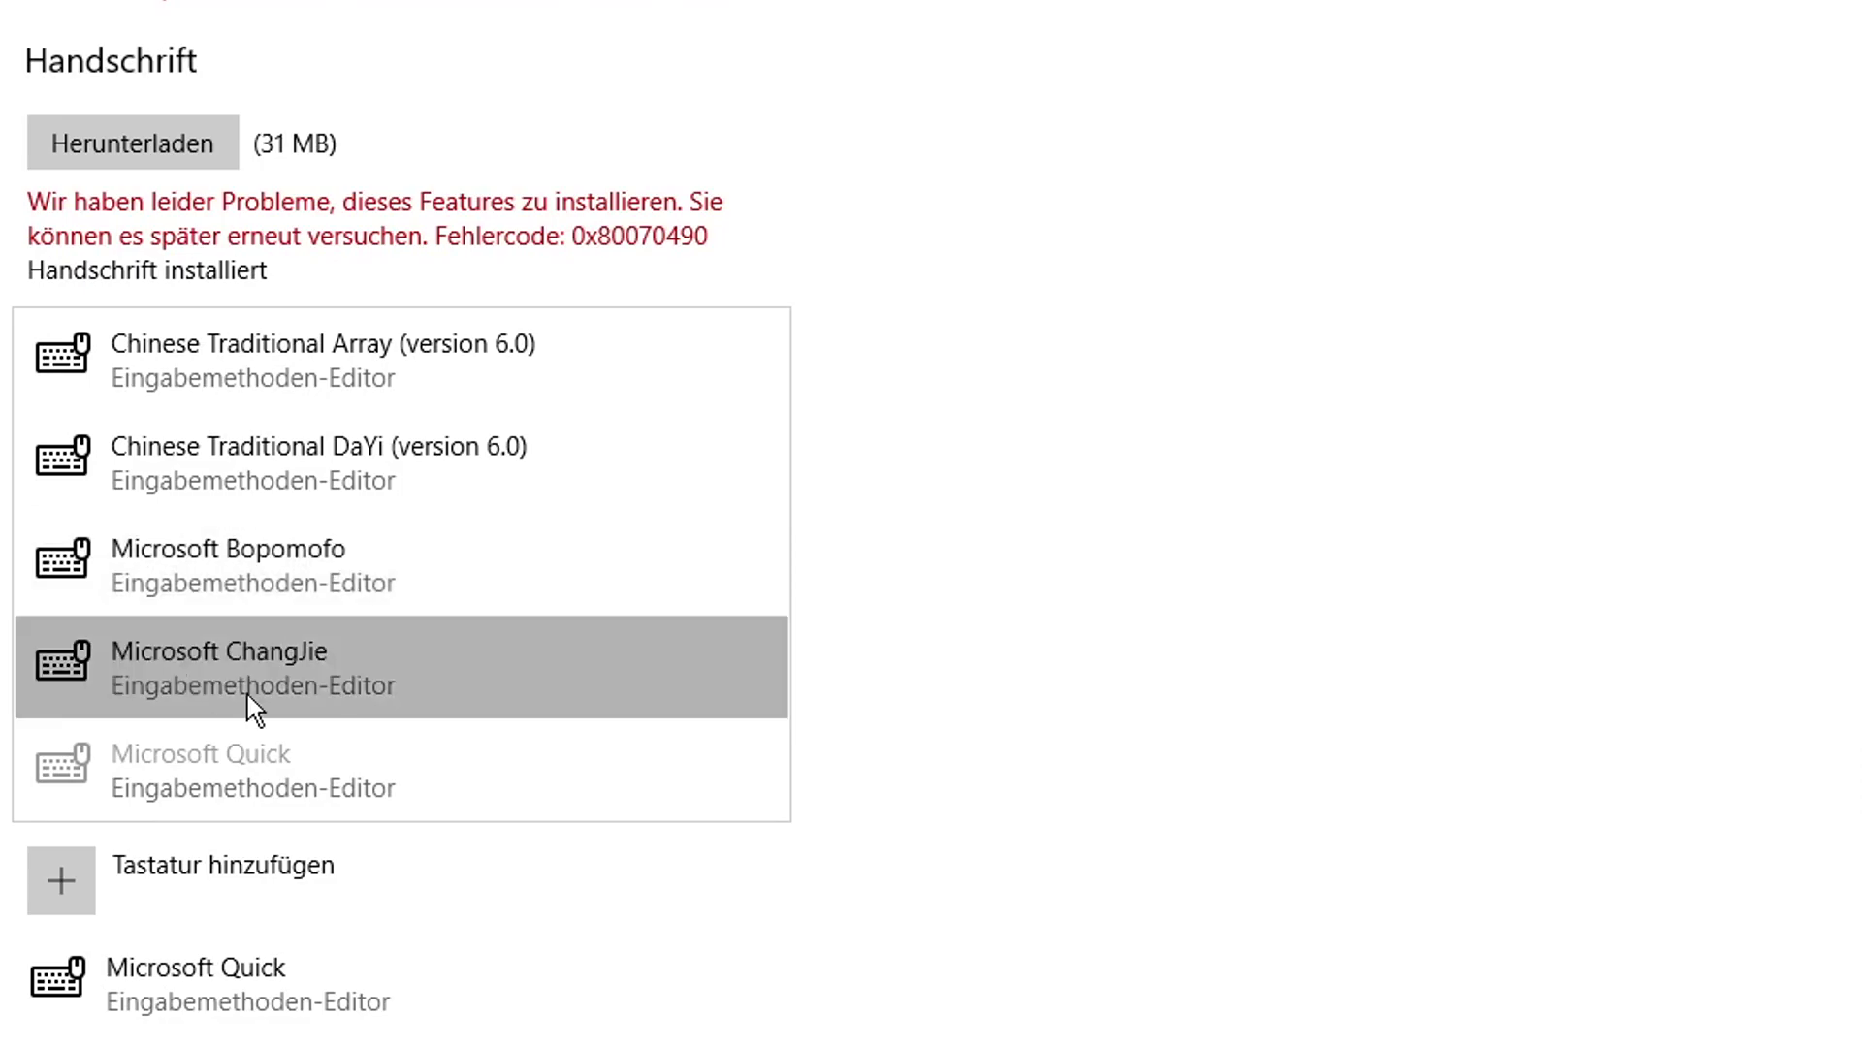
click(1173, 769)
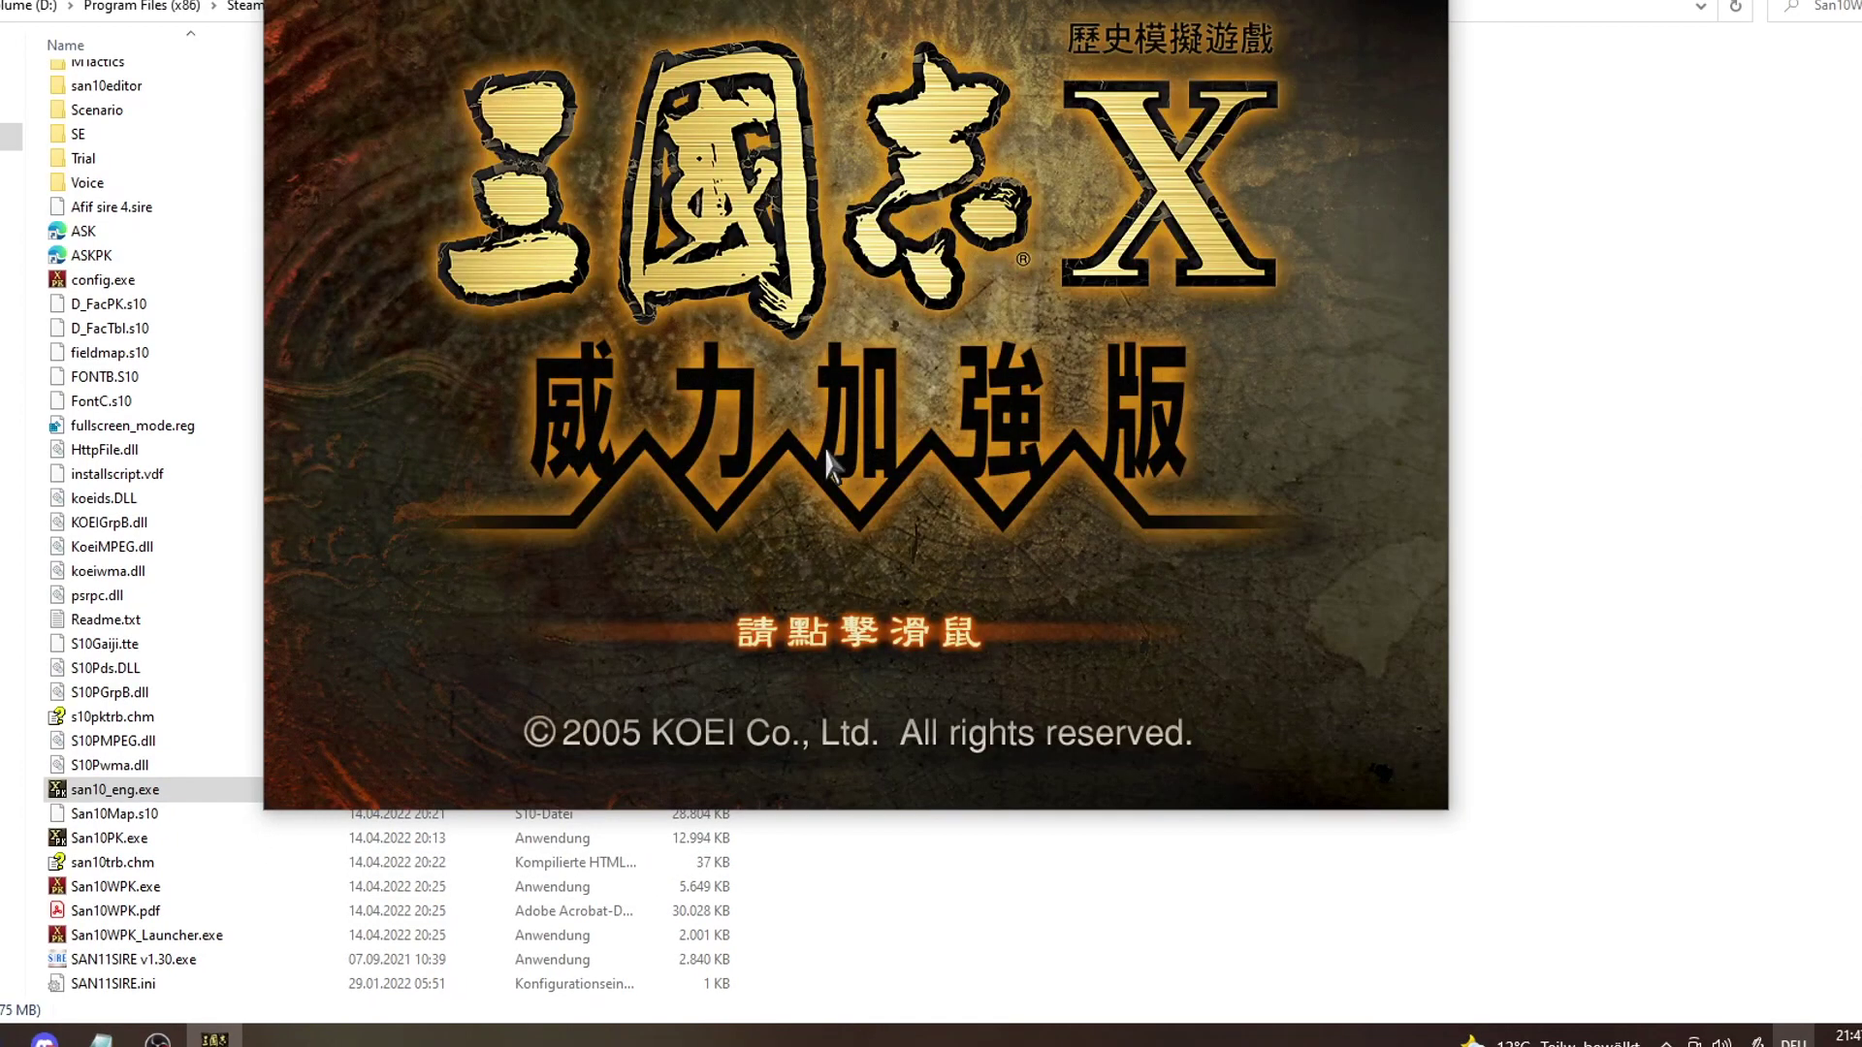
Switch to the running game and start creating a new officer from its main menu
click(677, 415)
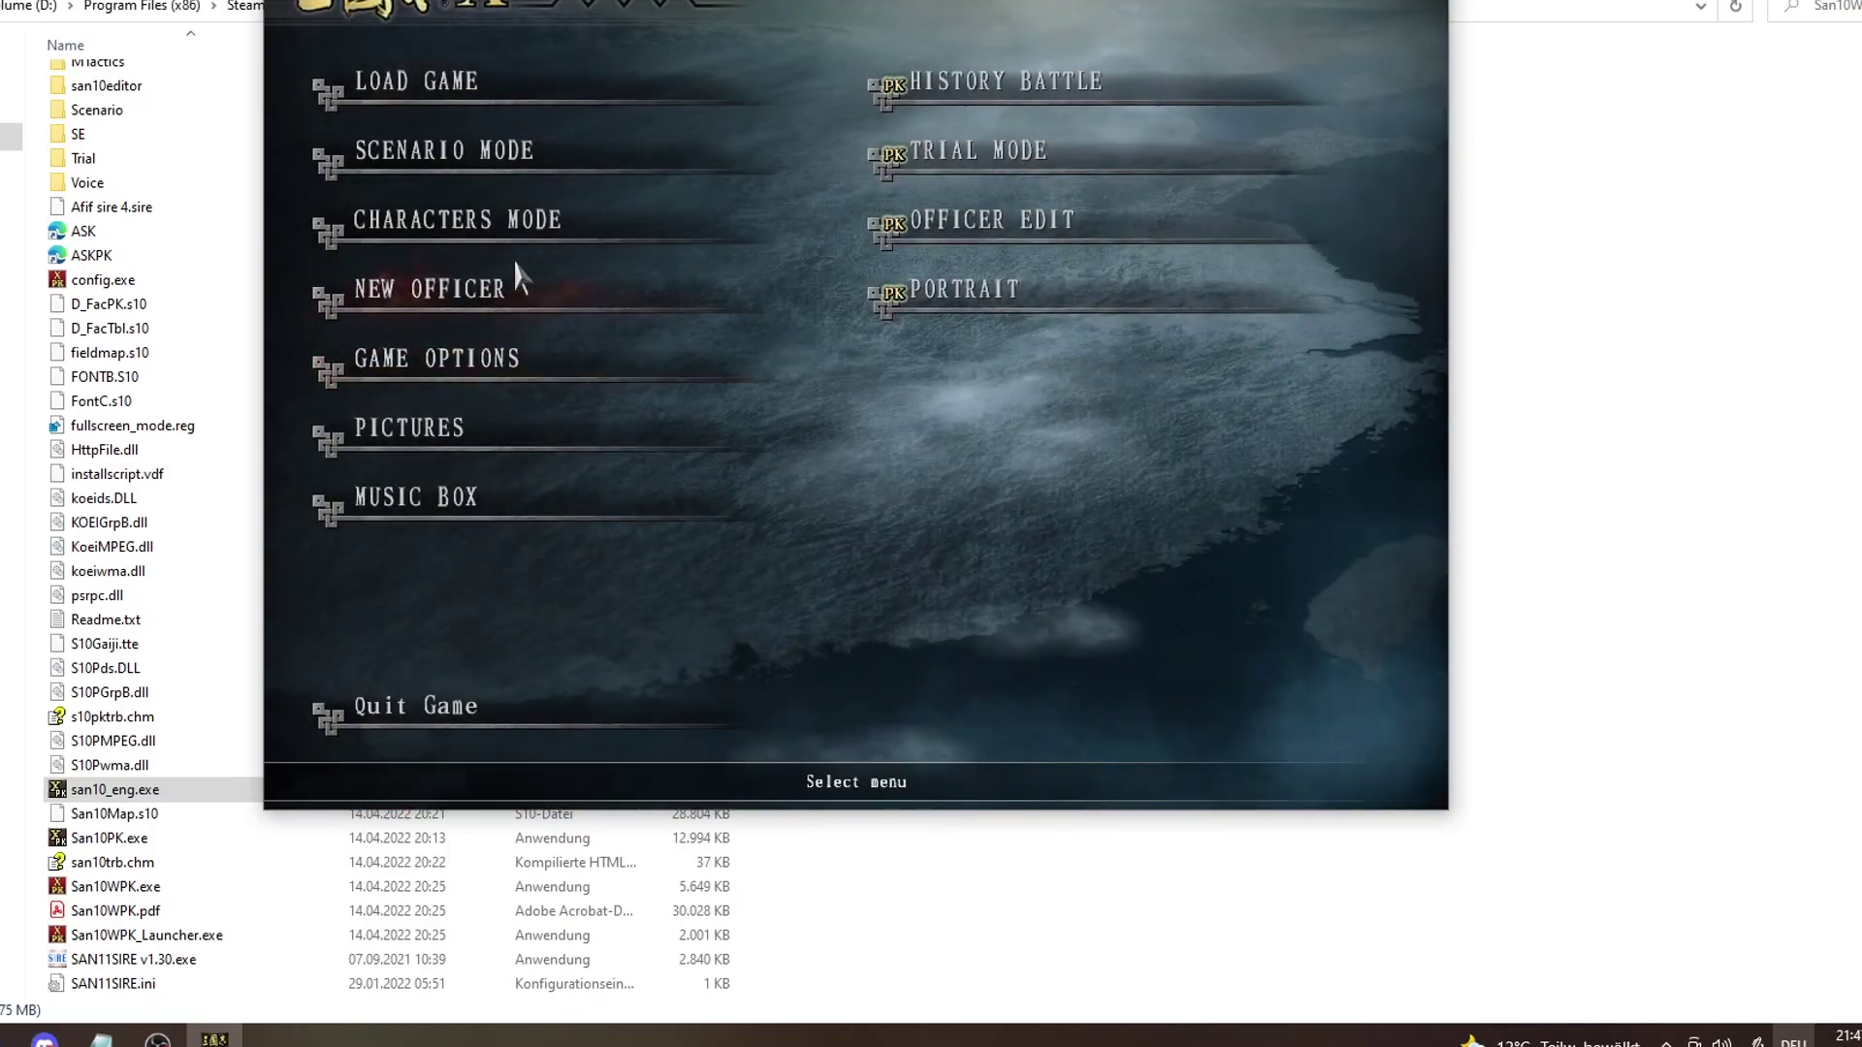
click(486, 303)
click(438, 161)
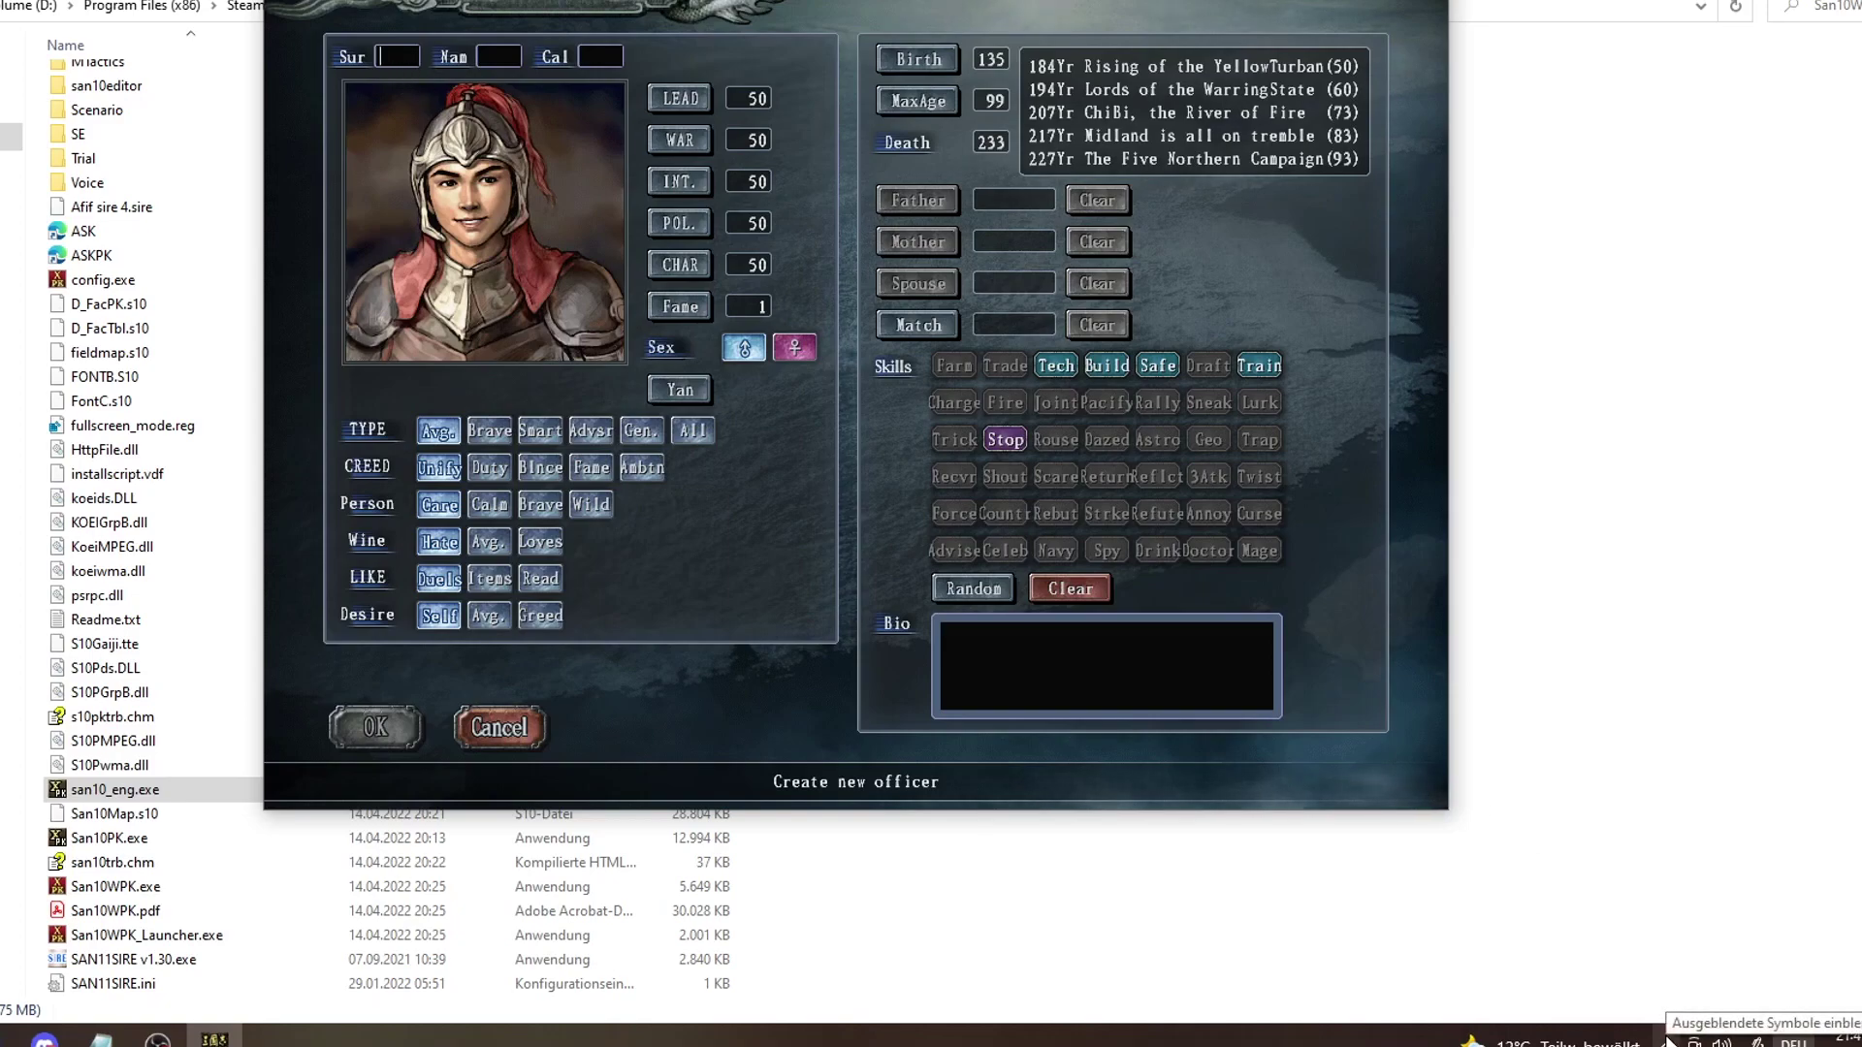
Switch the input method to Chinese Microsoft Bopomofo and open its IME Pad beside the officer's surname field
click(1793, 1042)
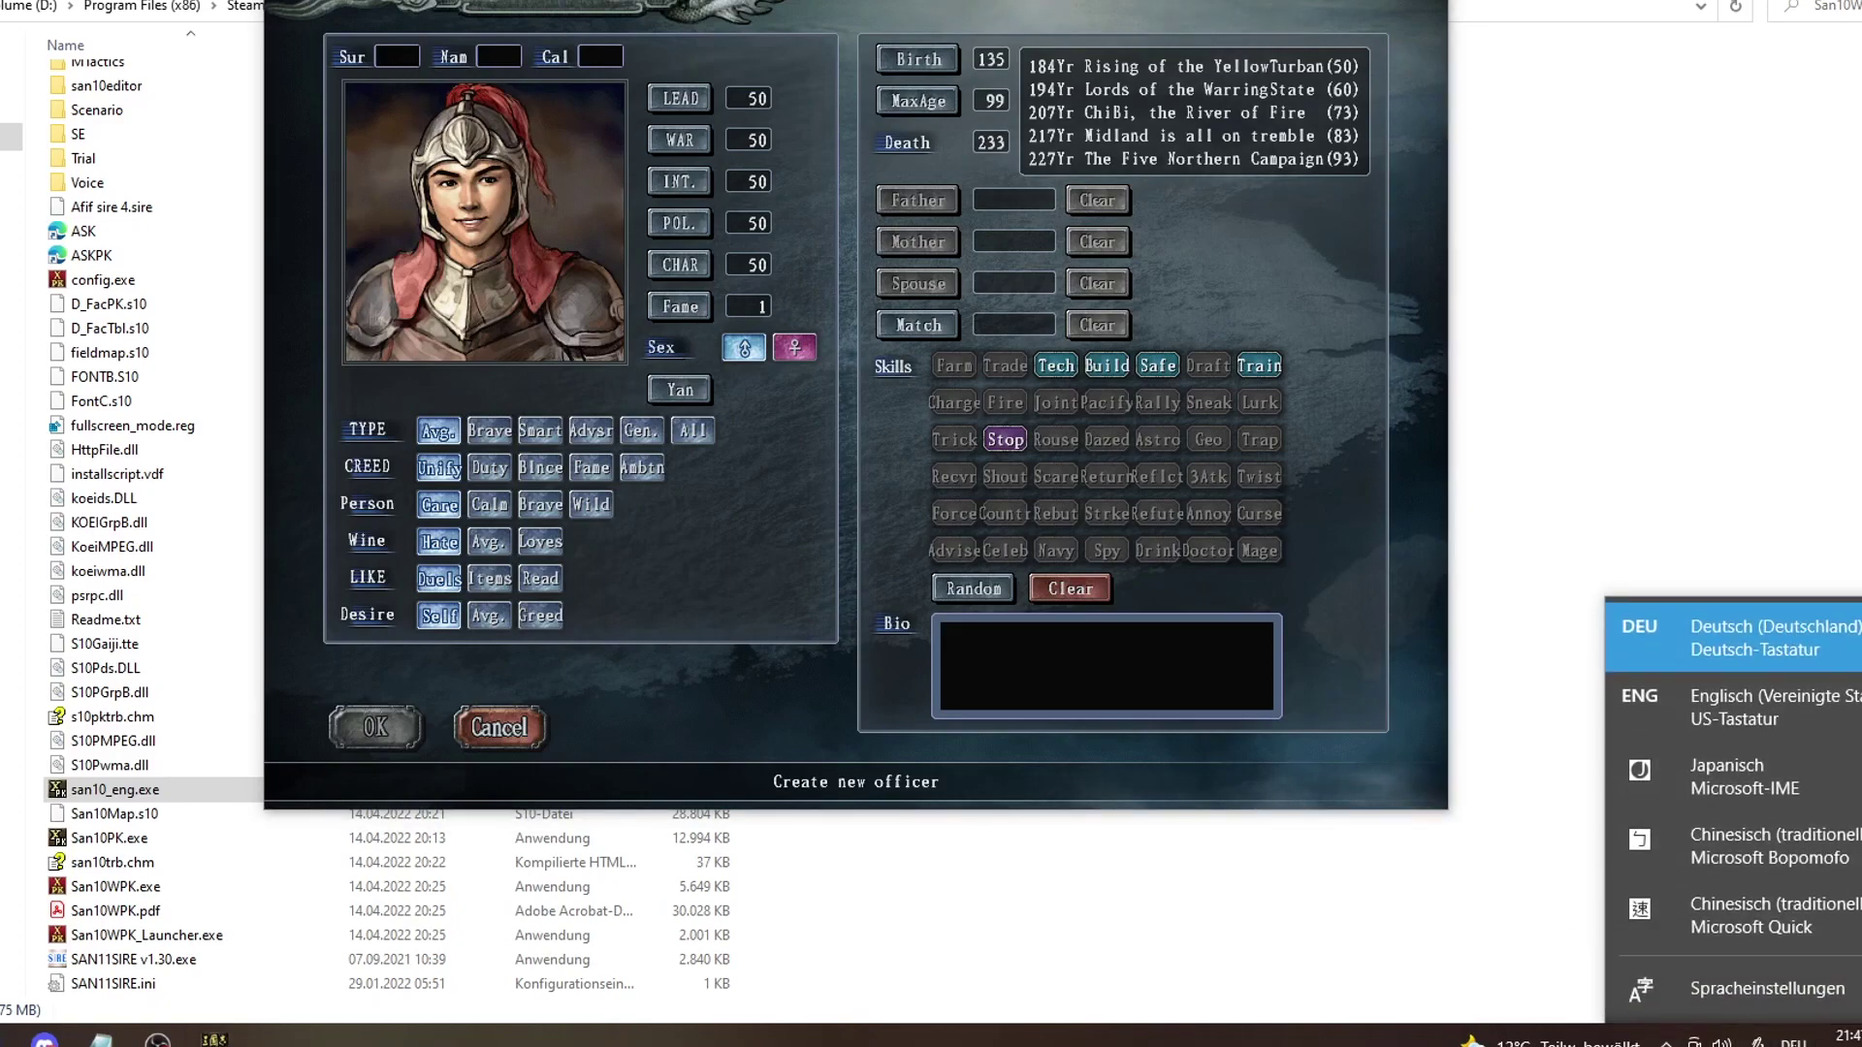
click(1823, 868)
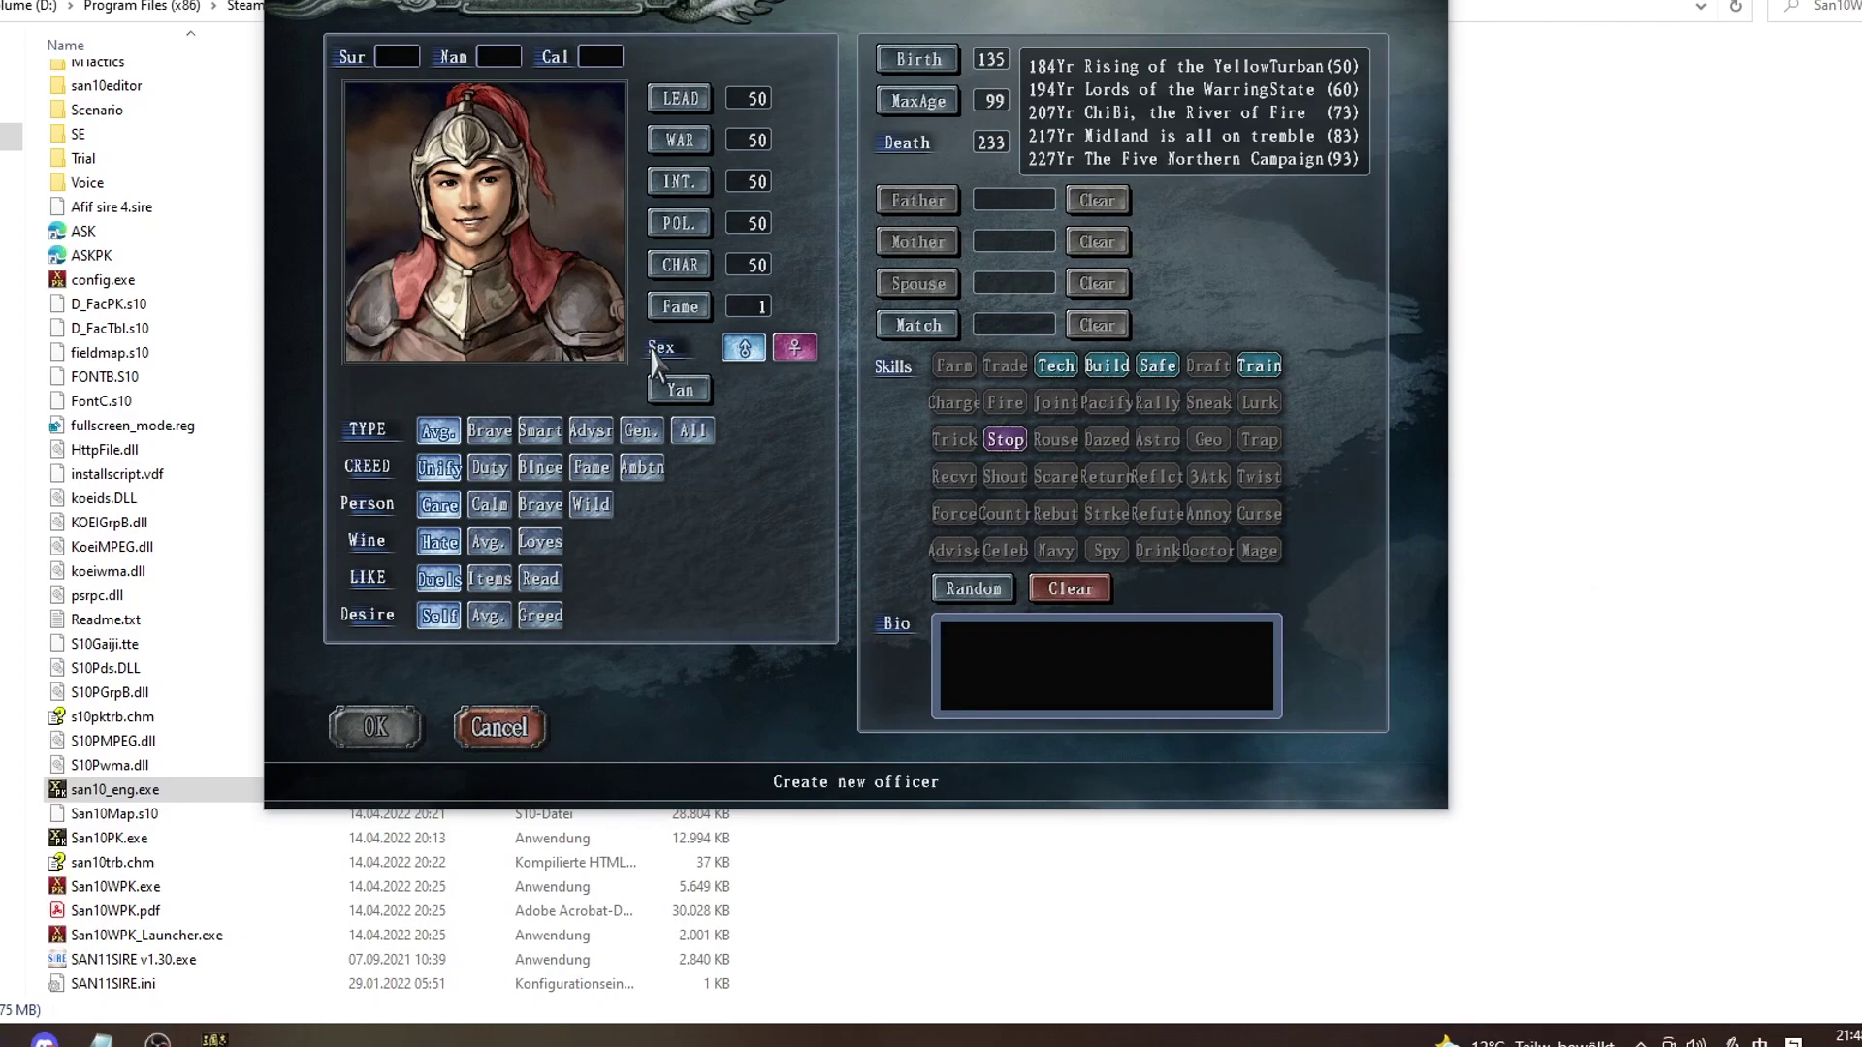
click(401, 70)
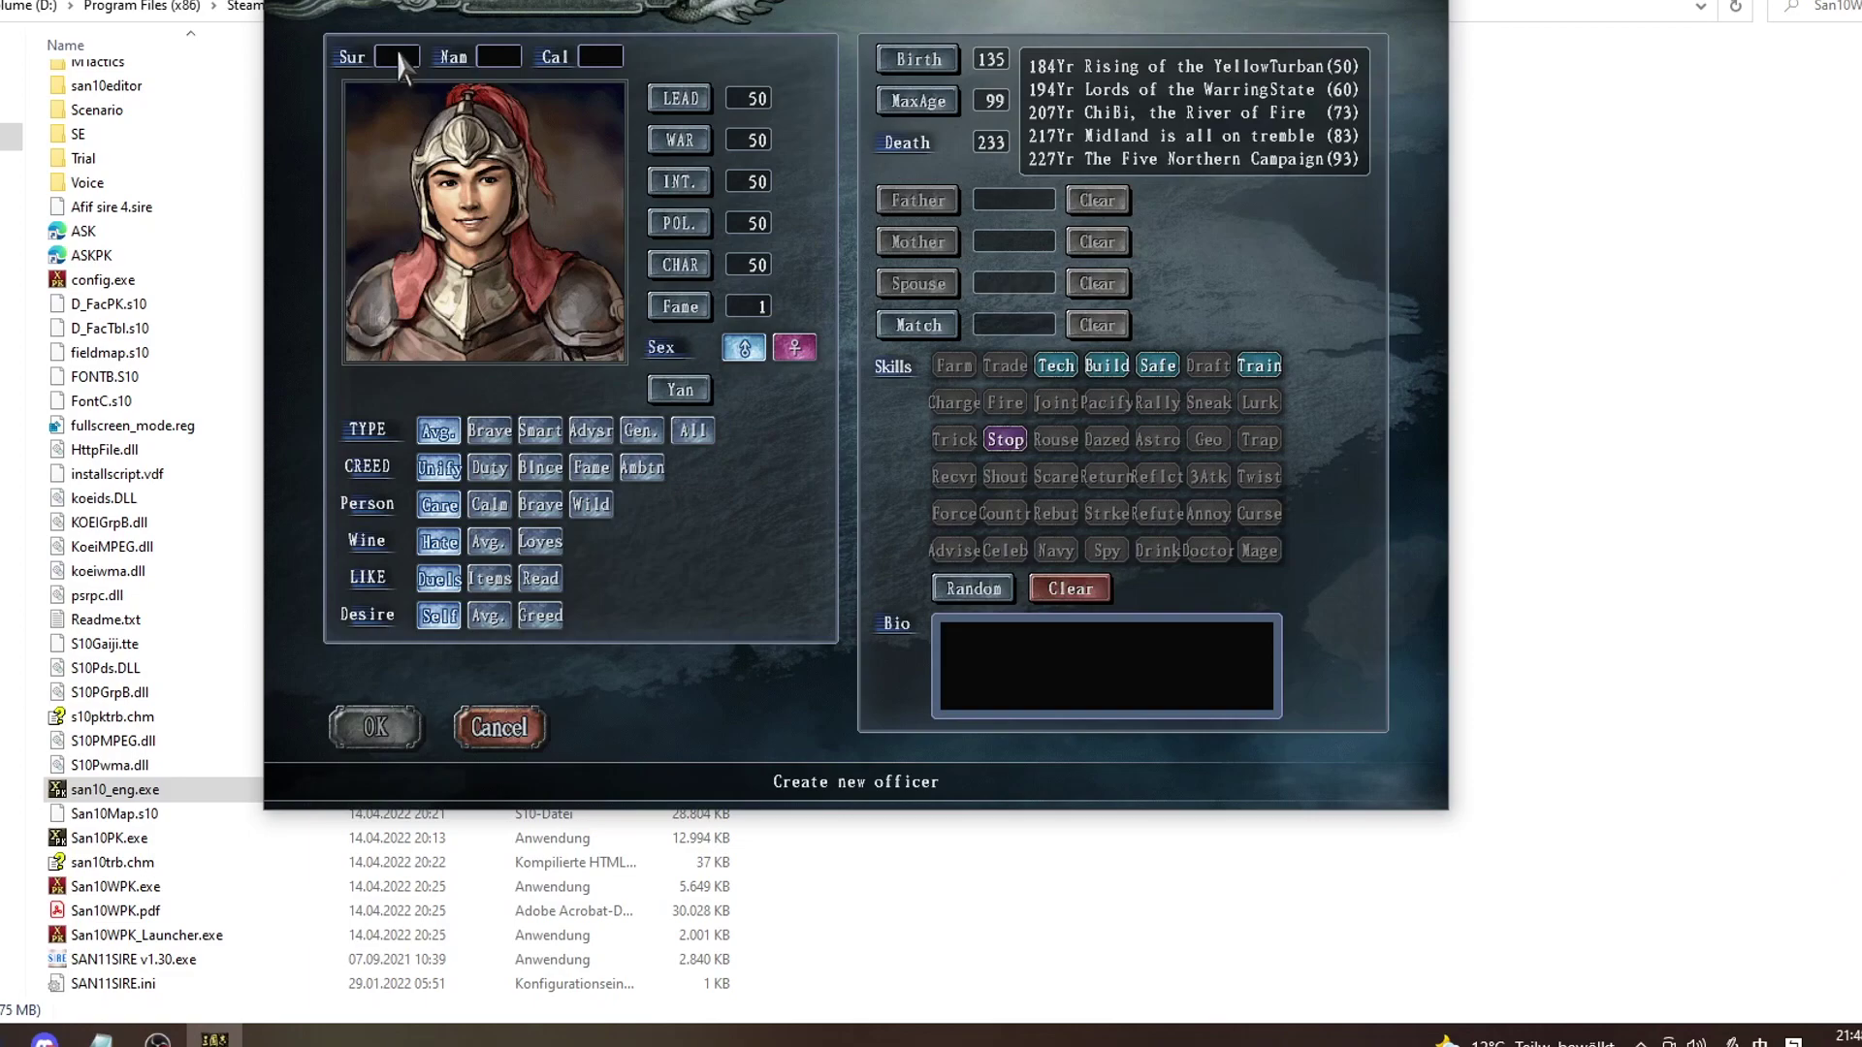
right_click(1758, 1042)
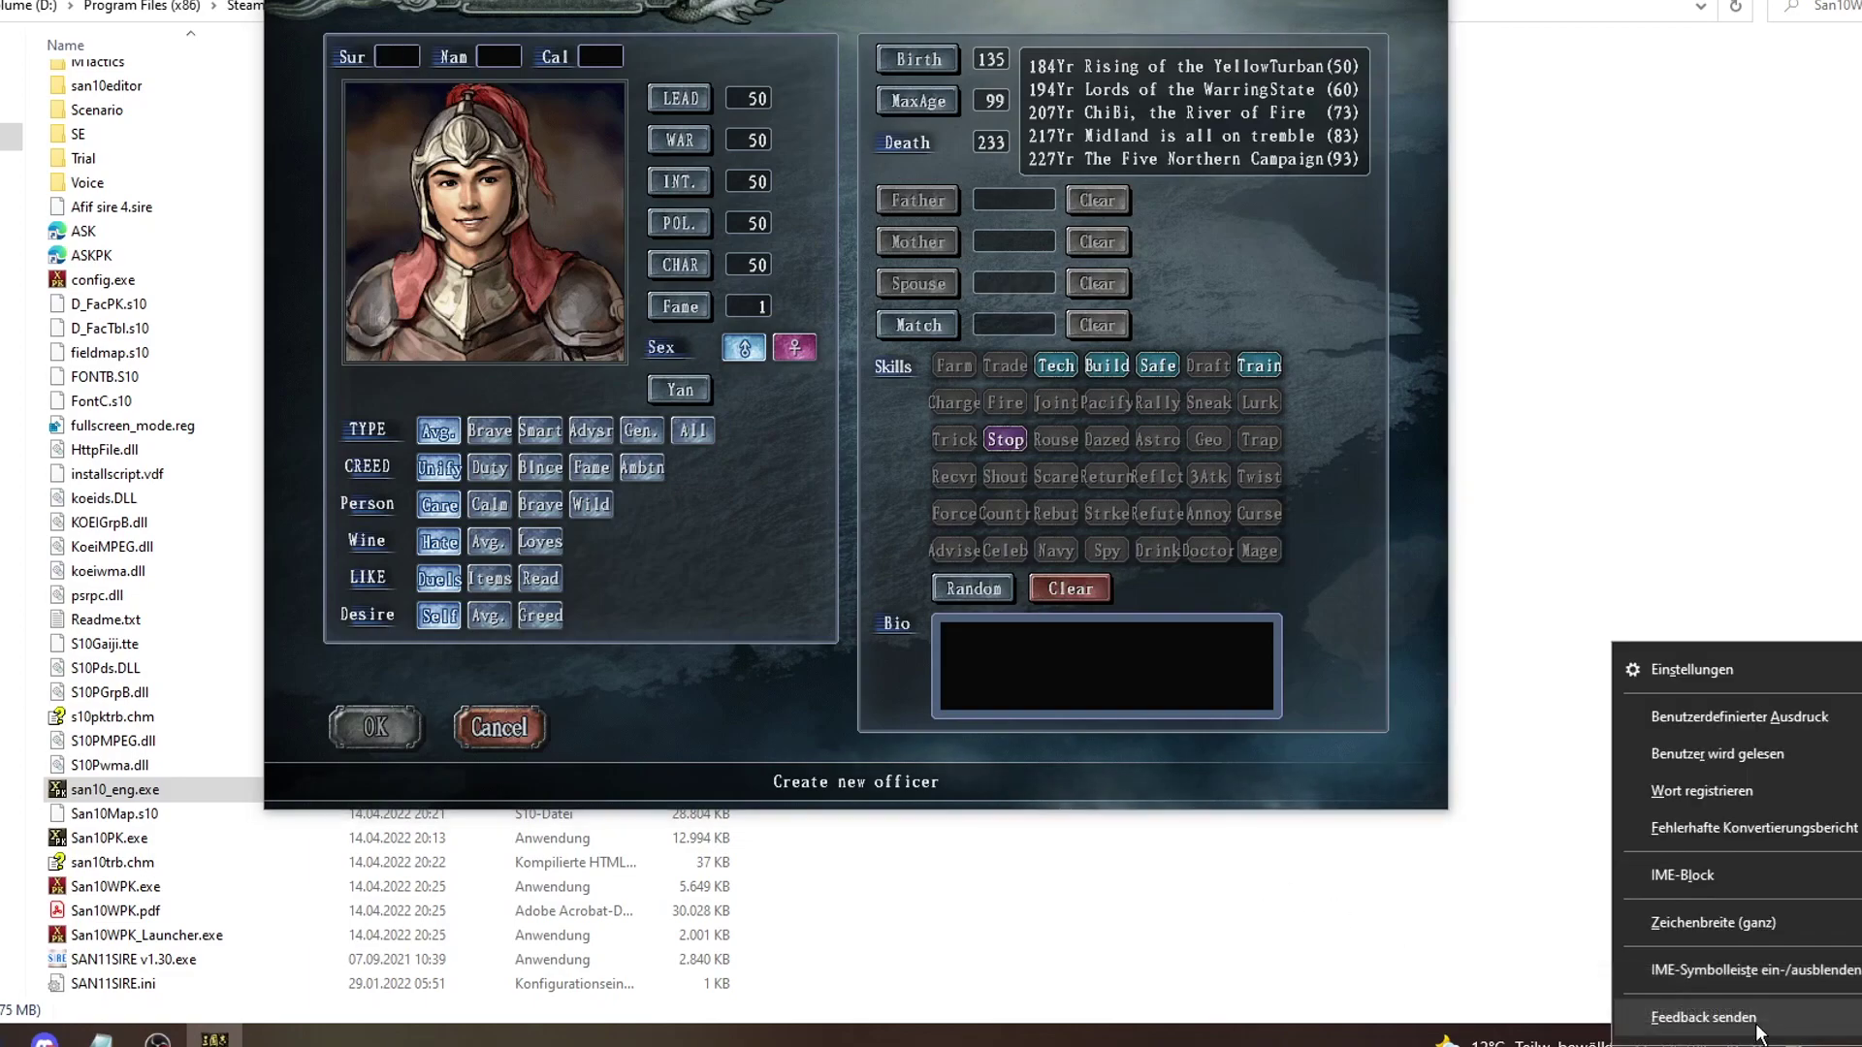
click(1713, 883)
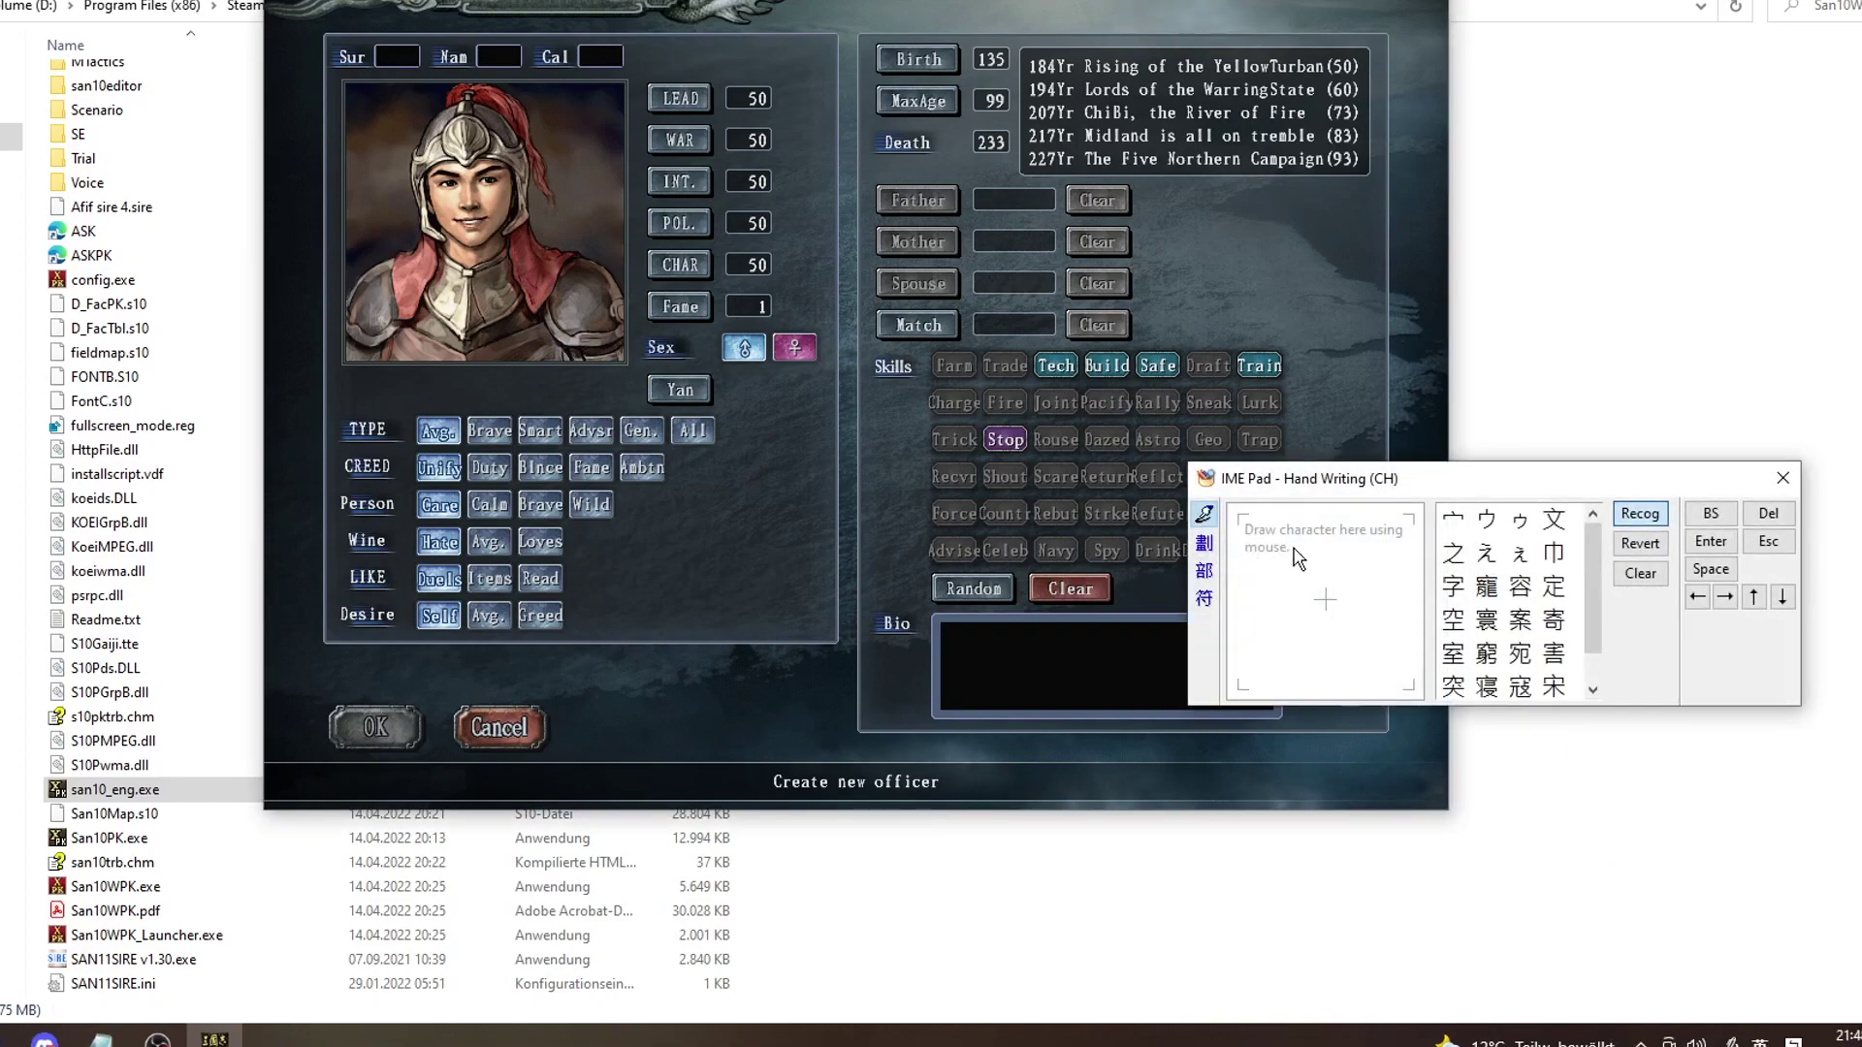
click(407, 44)
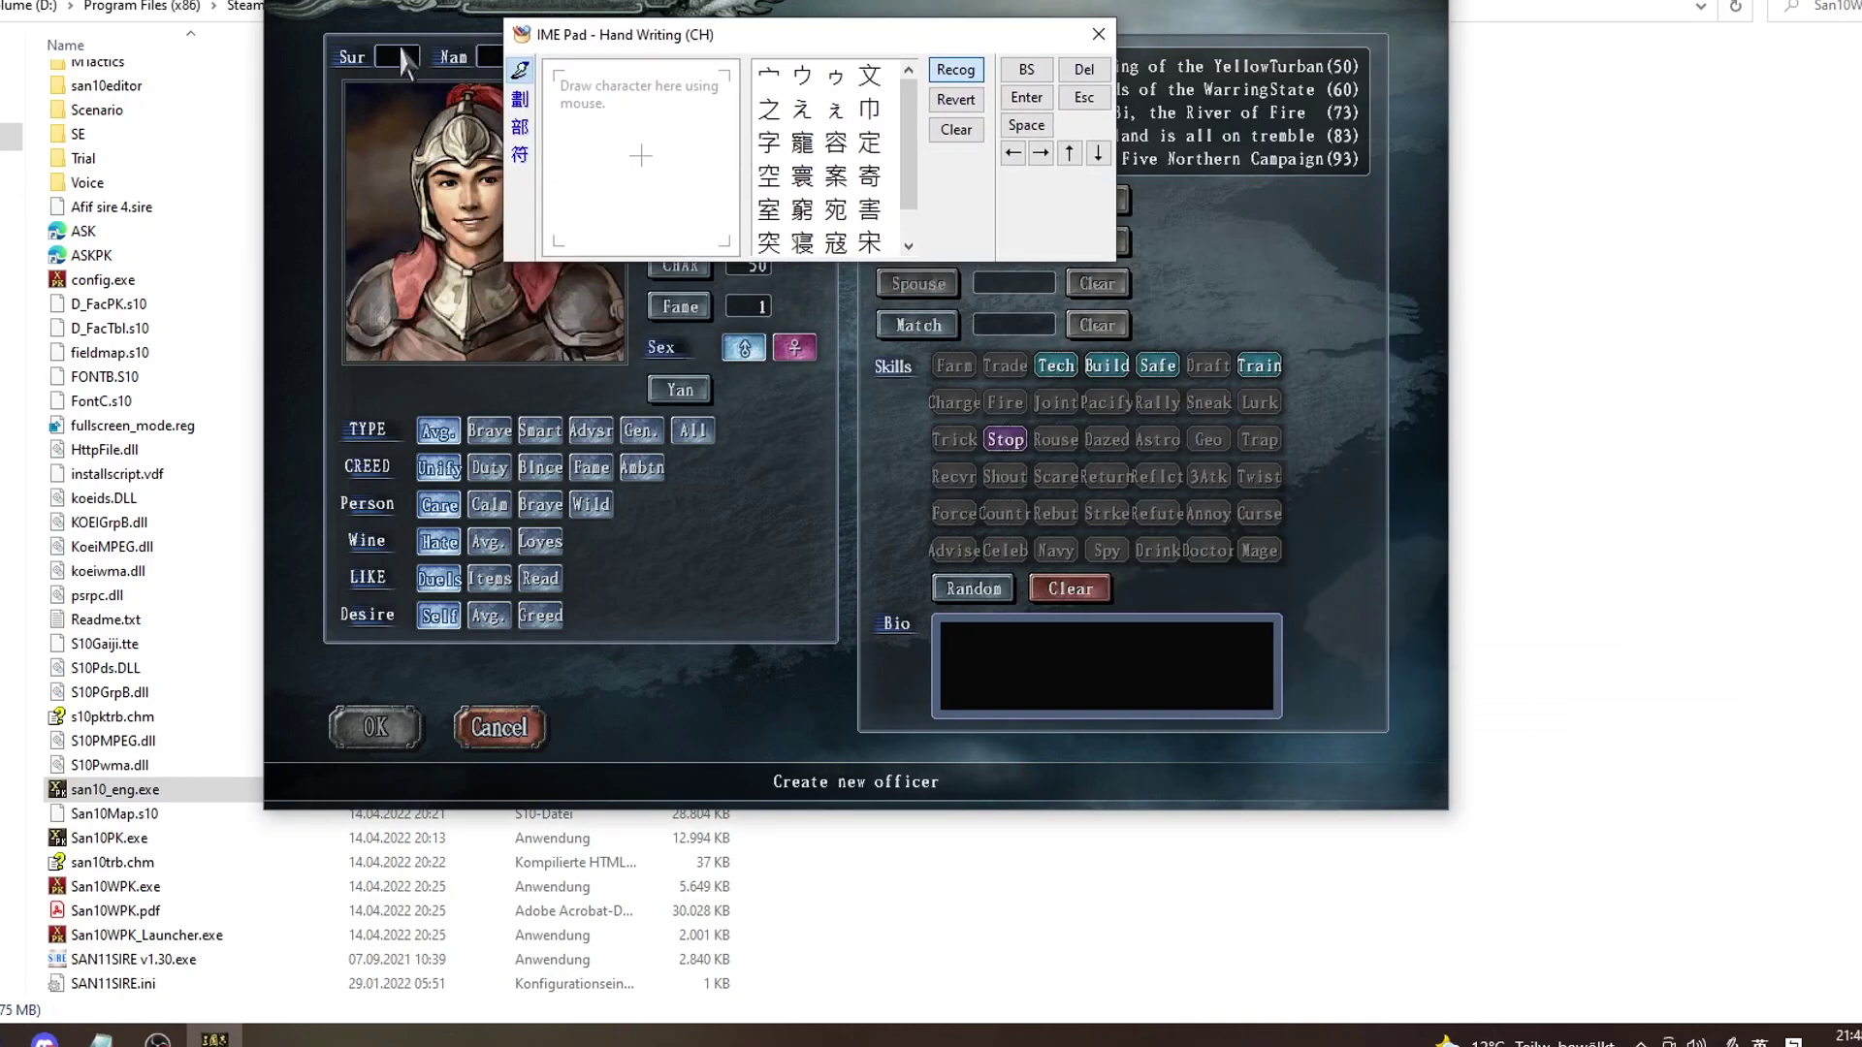
click(400, 56)
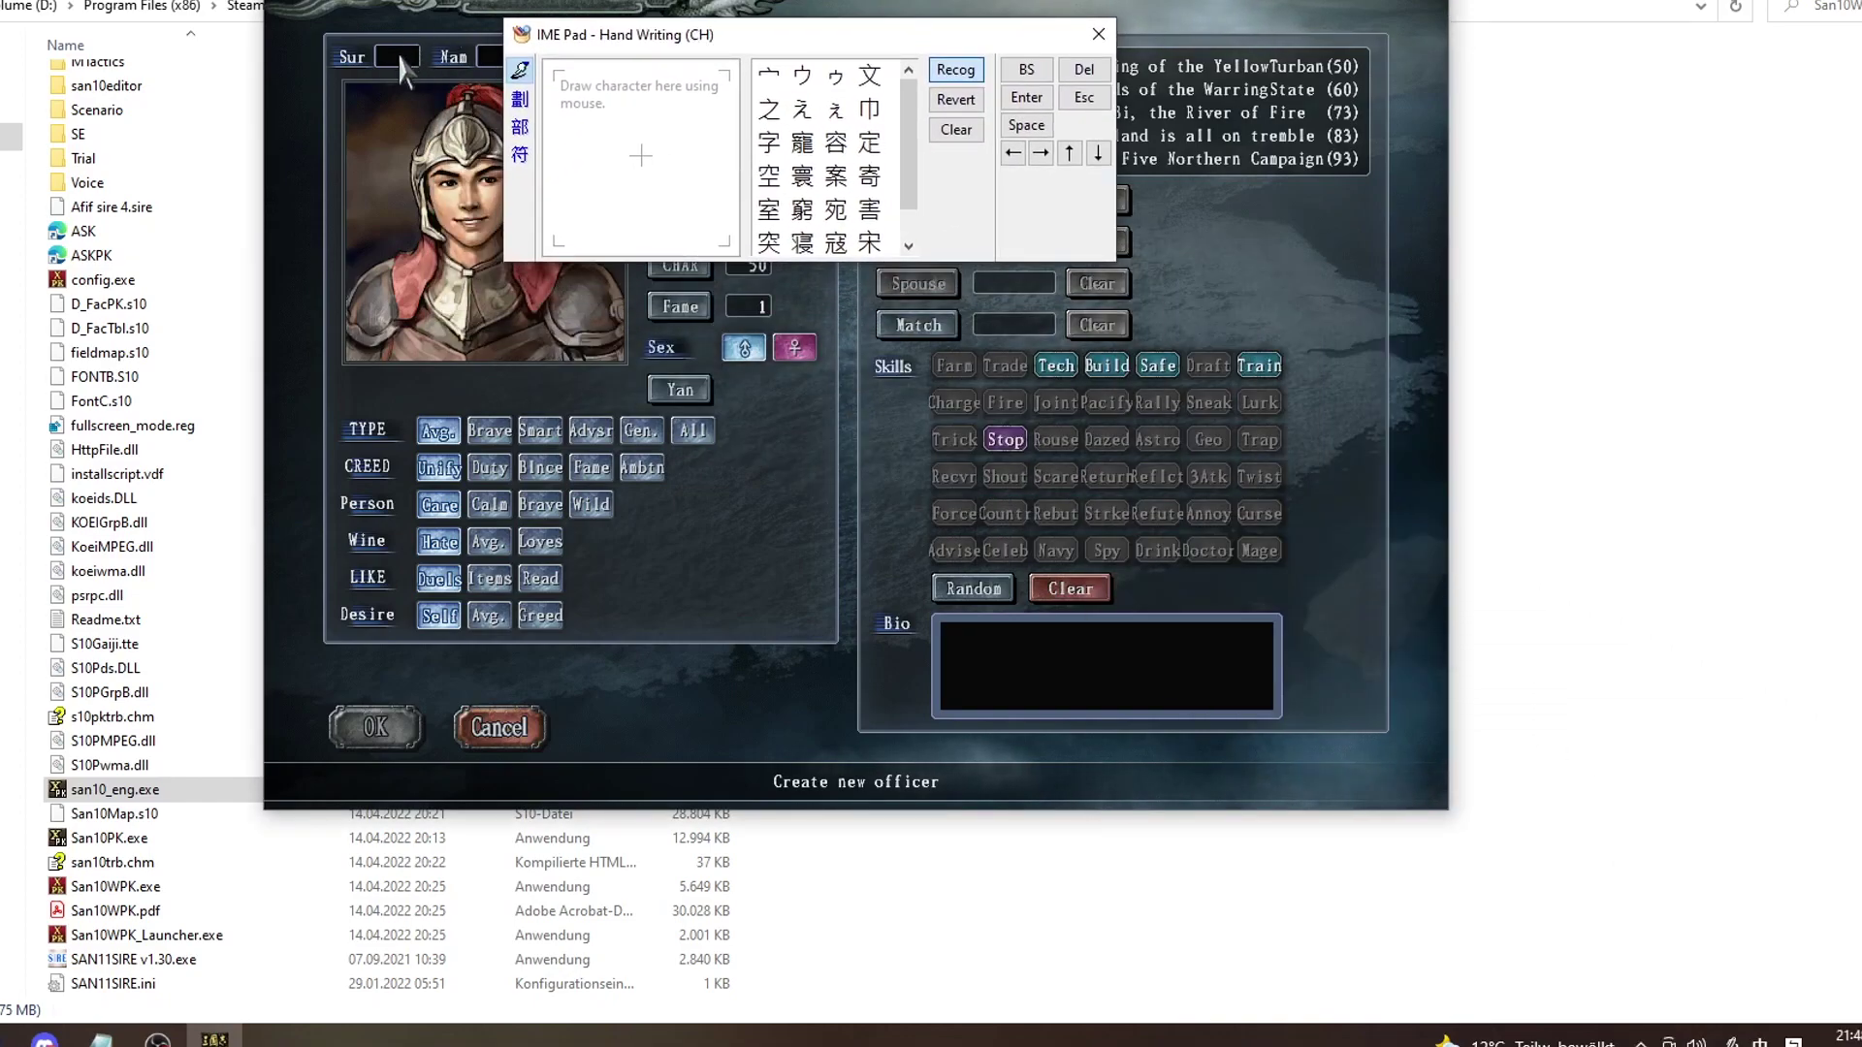
click(914, 199)
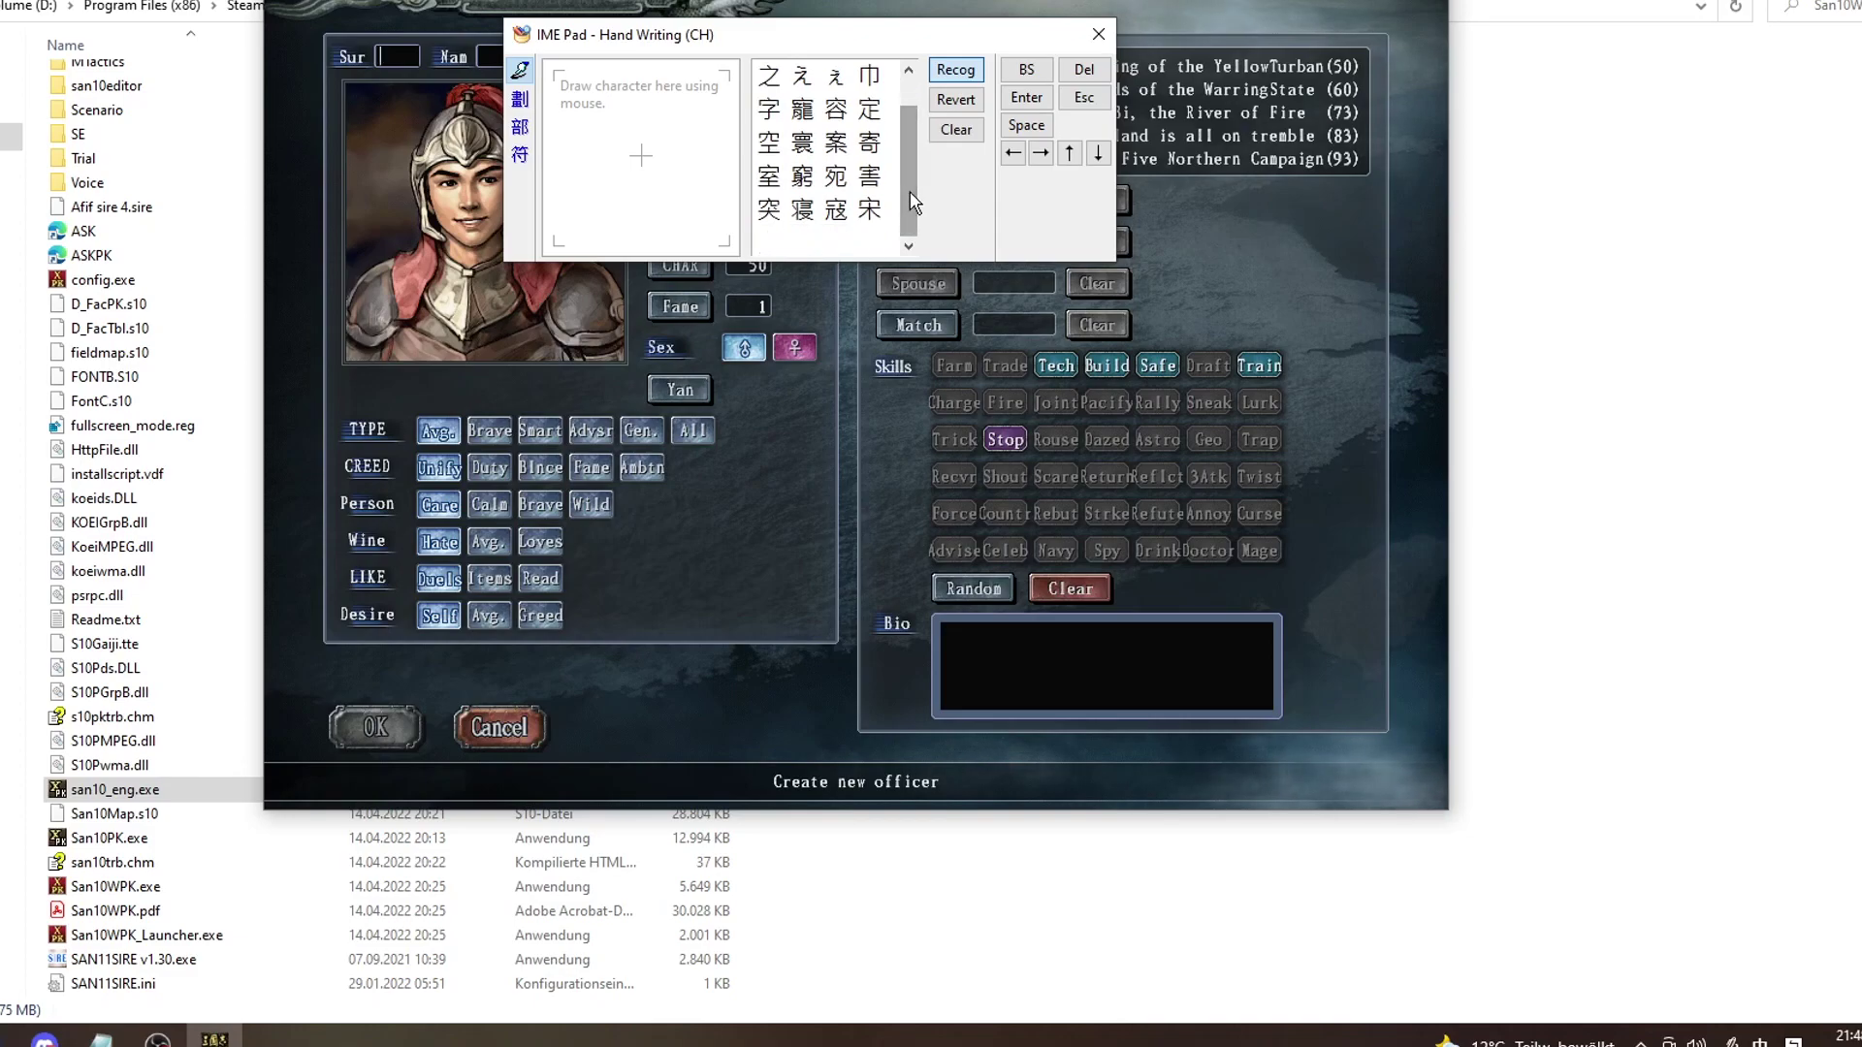
click(836, 177)
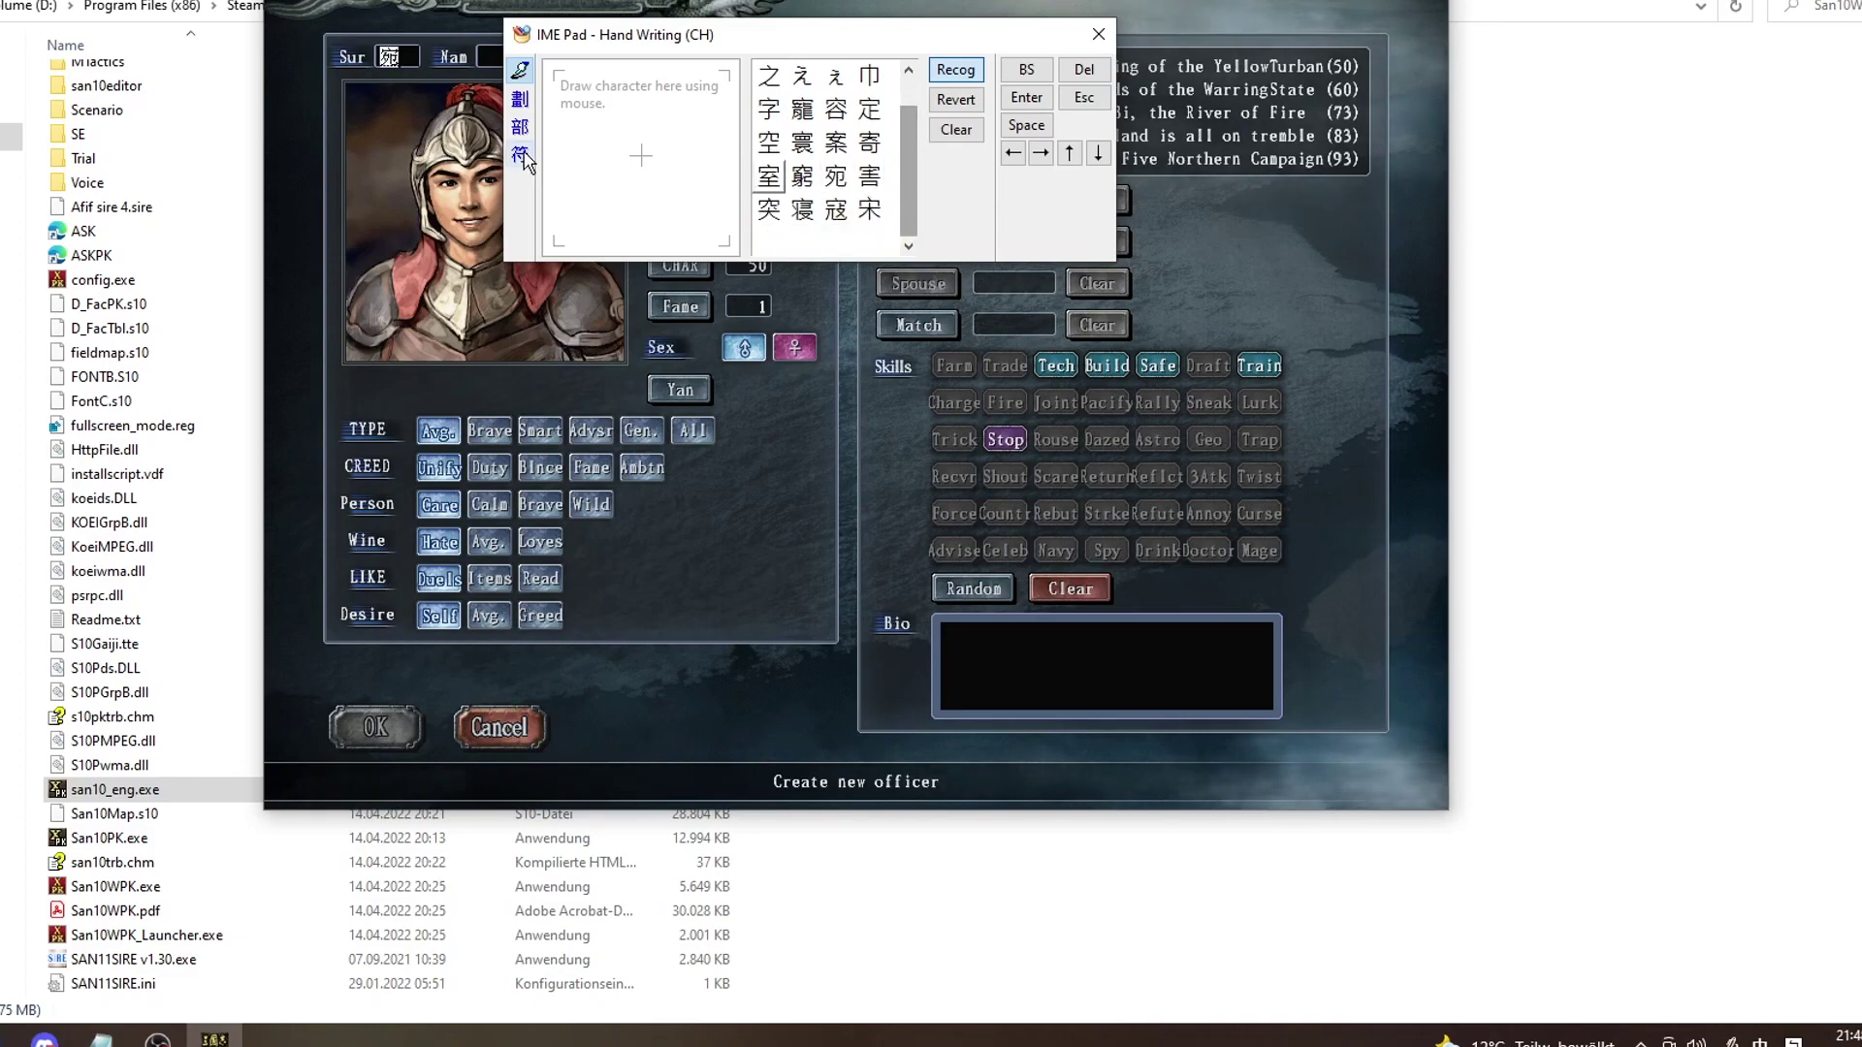
key(BackSpace)
text(Bi)
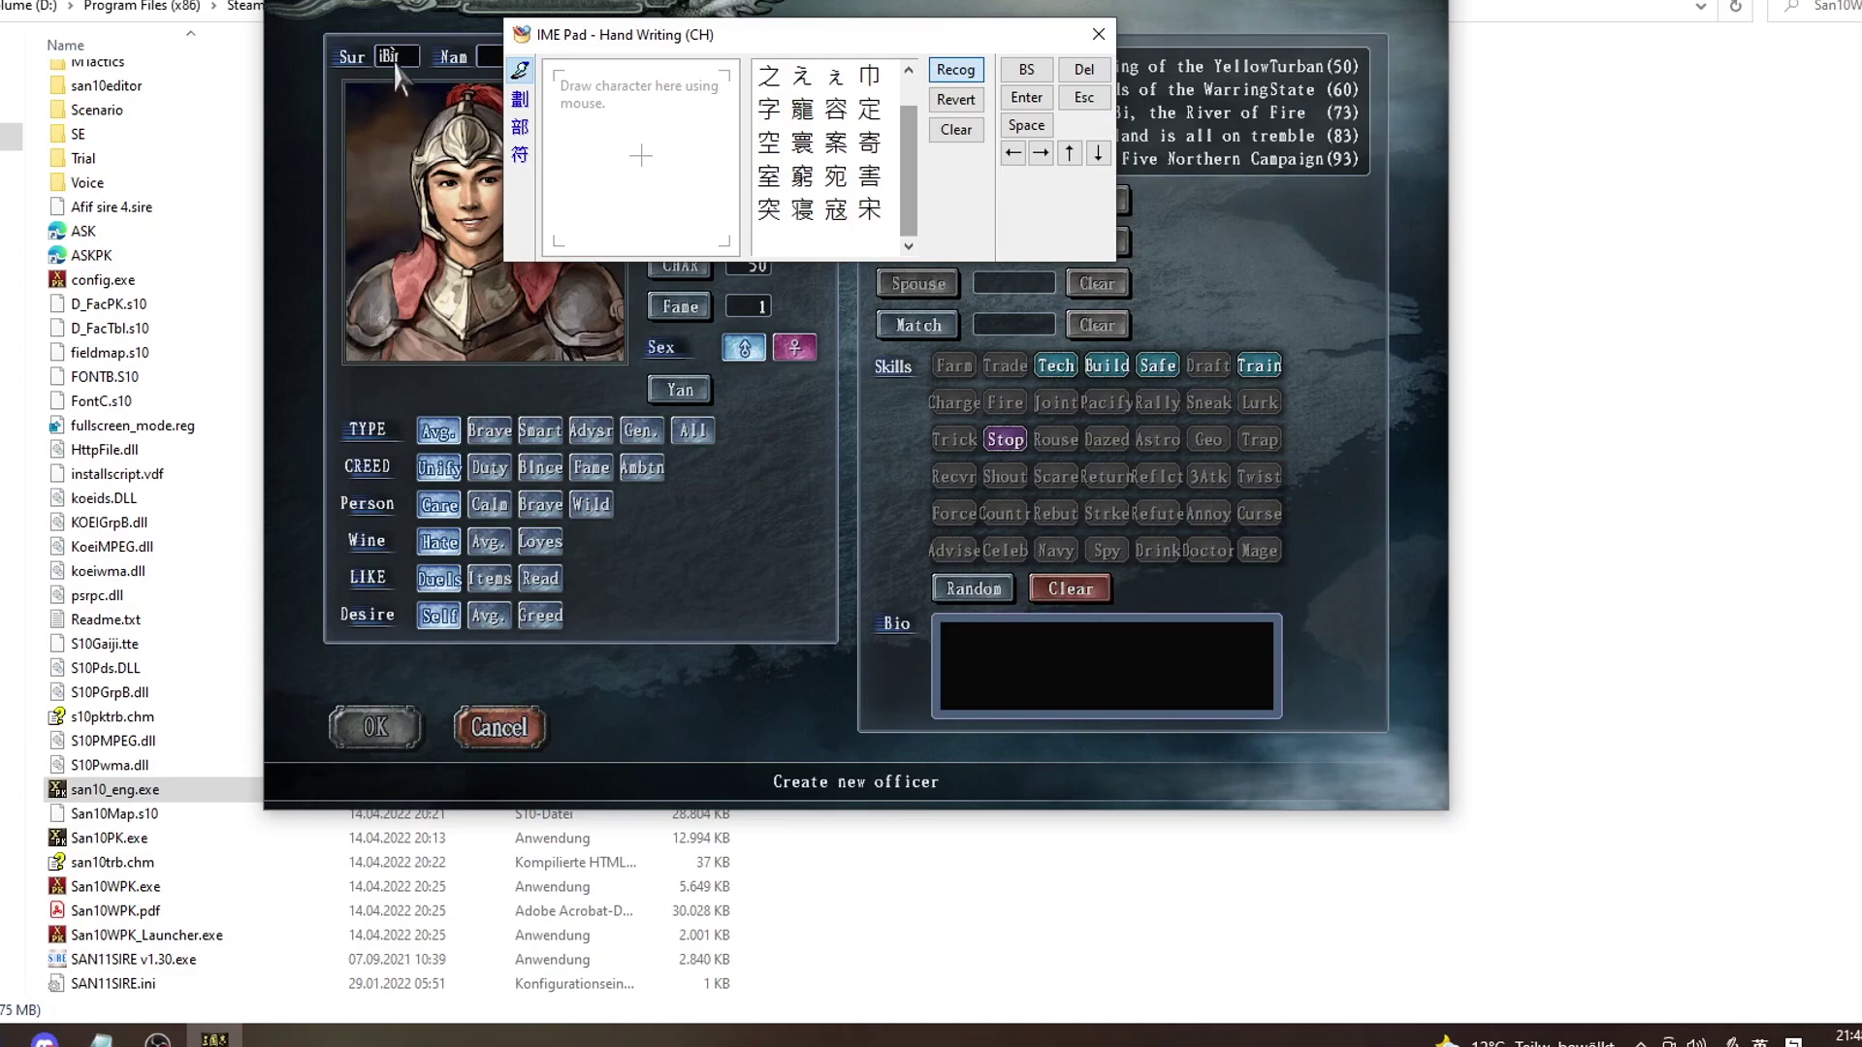
text(r)
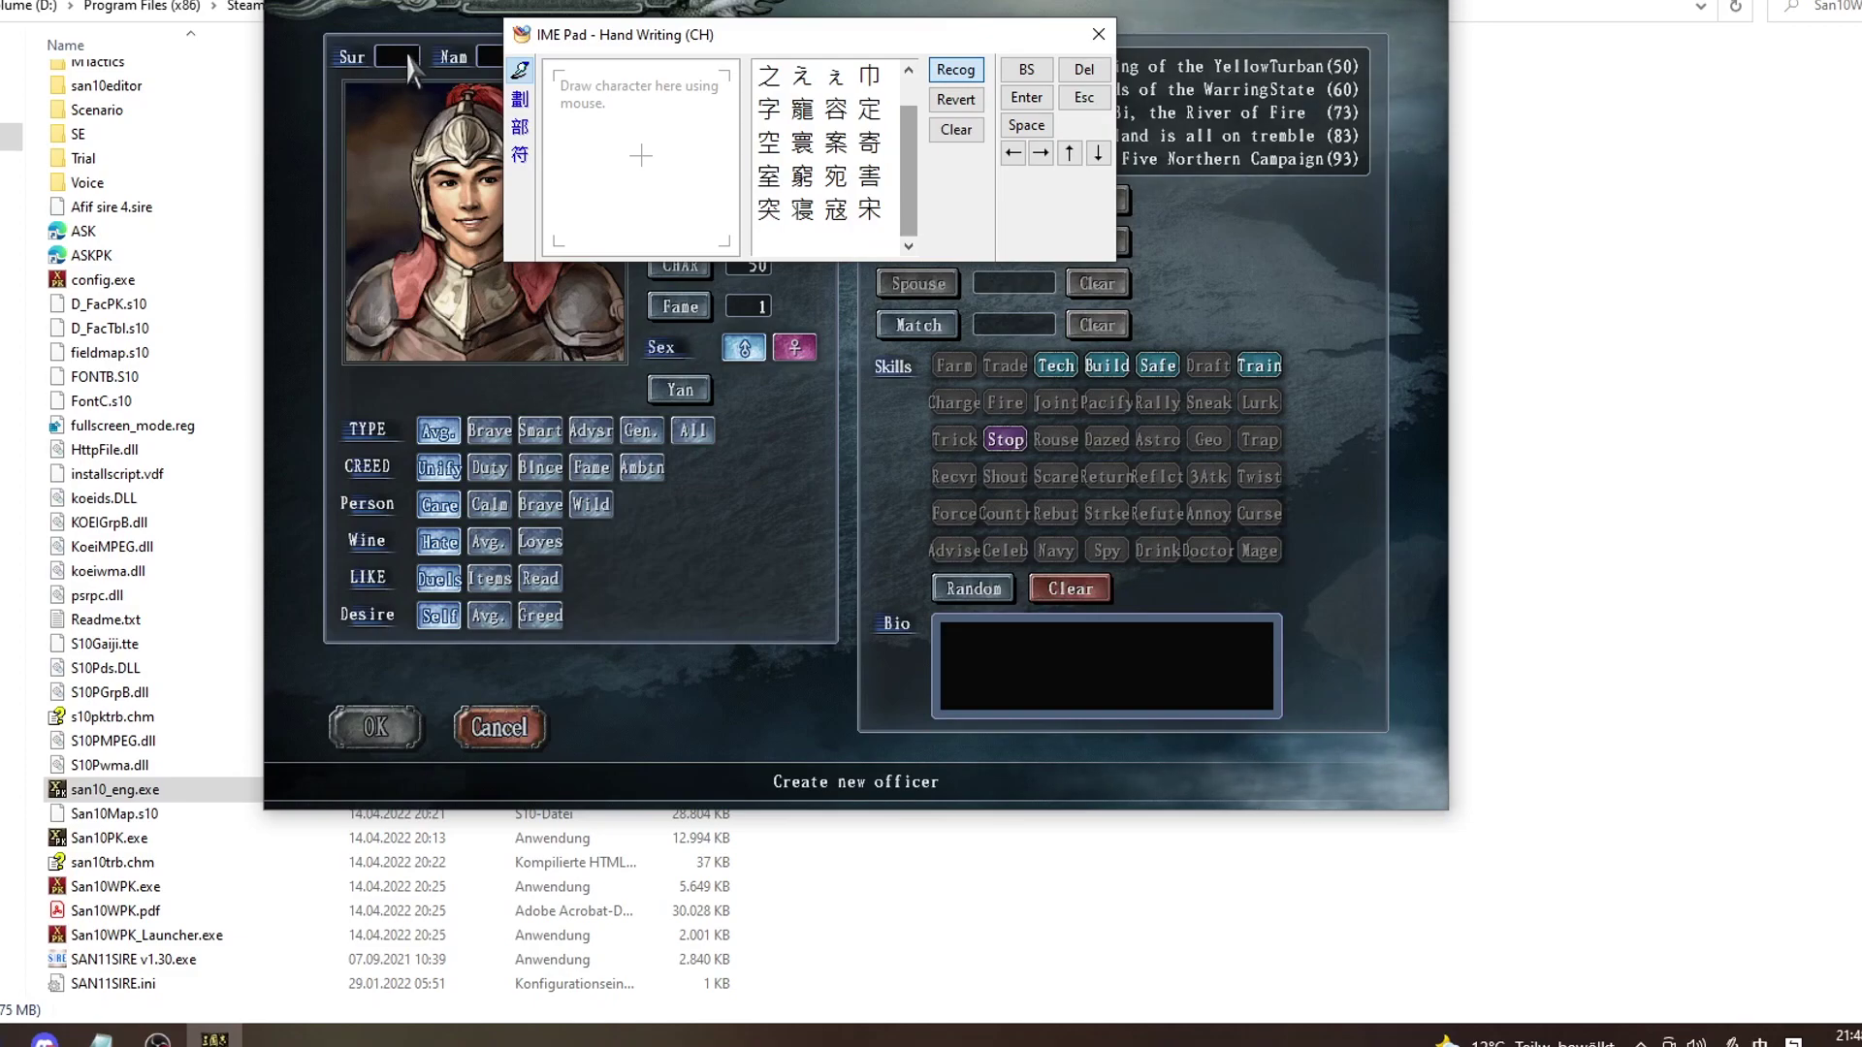
Insert the character 寵 from the IME Pad as the new officer's surname
click(802, 109)
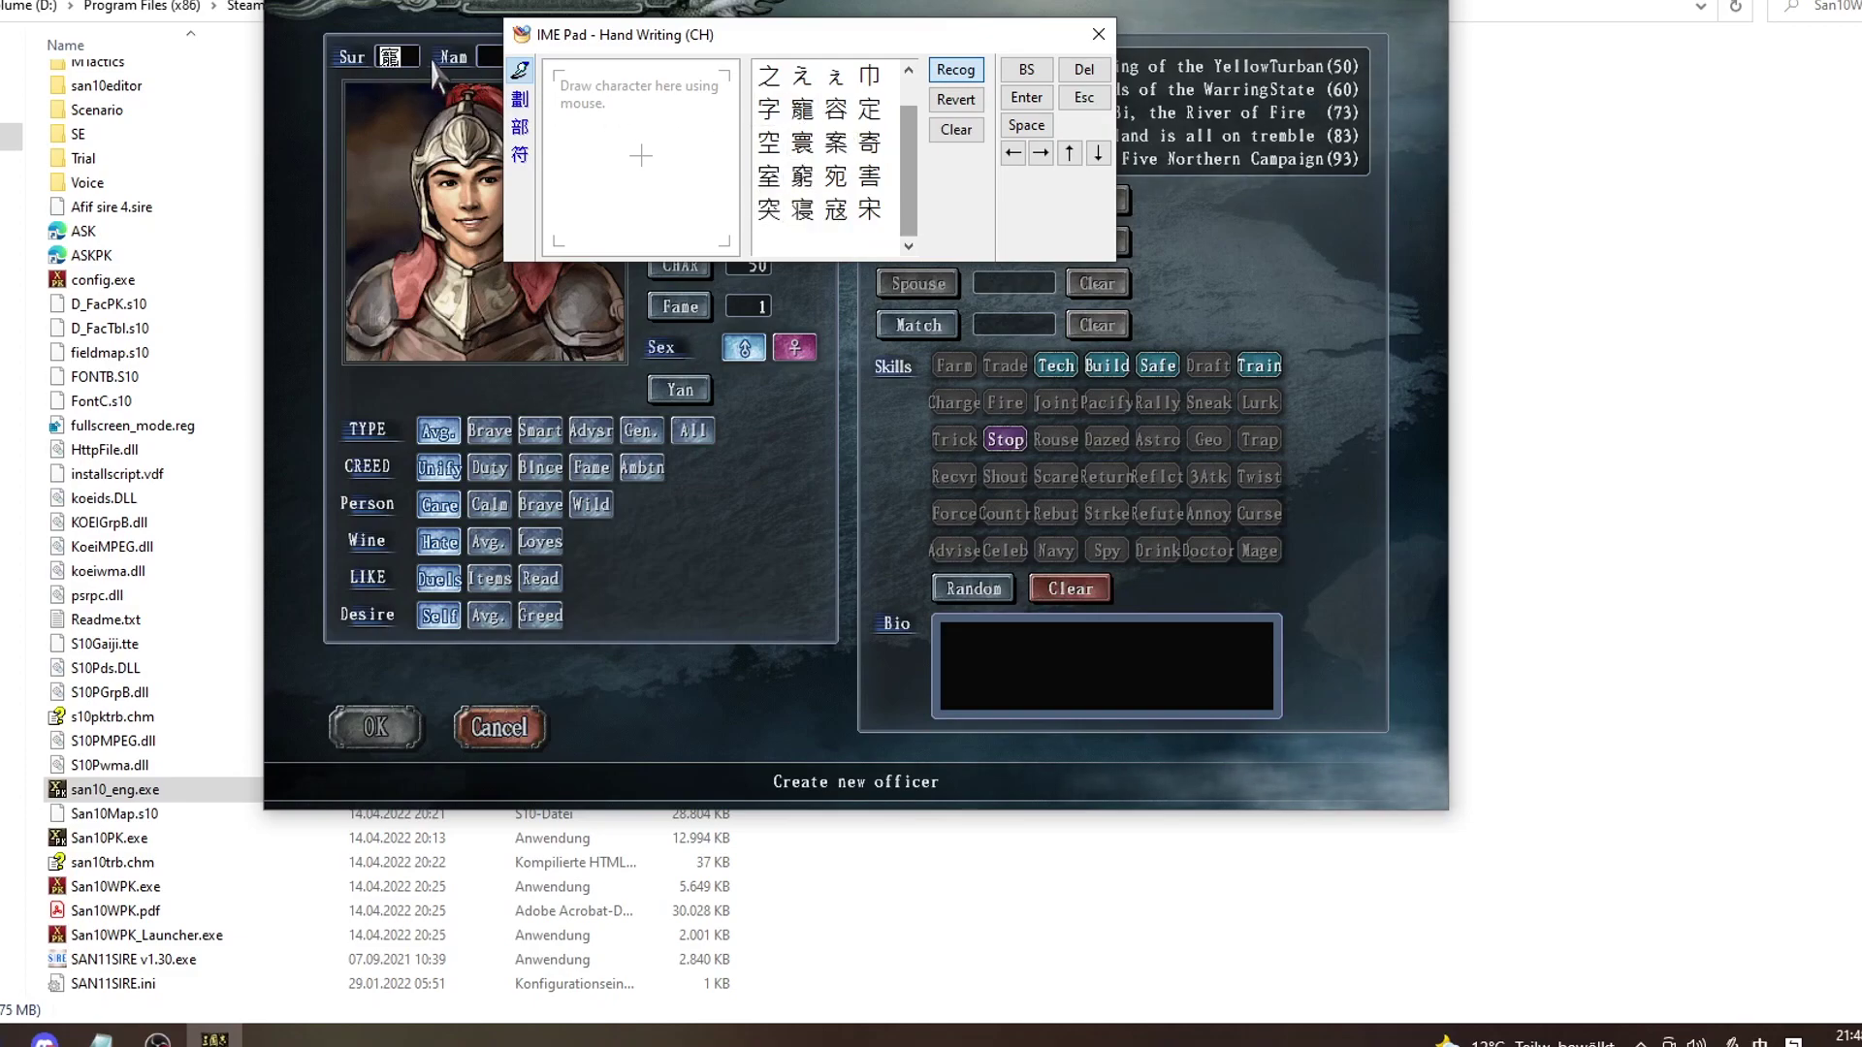
key(Return)
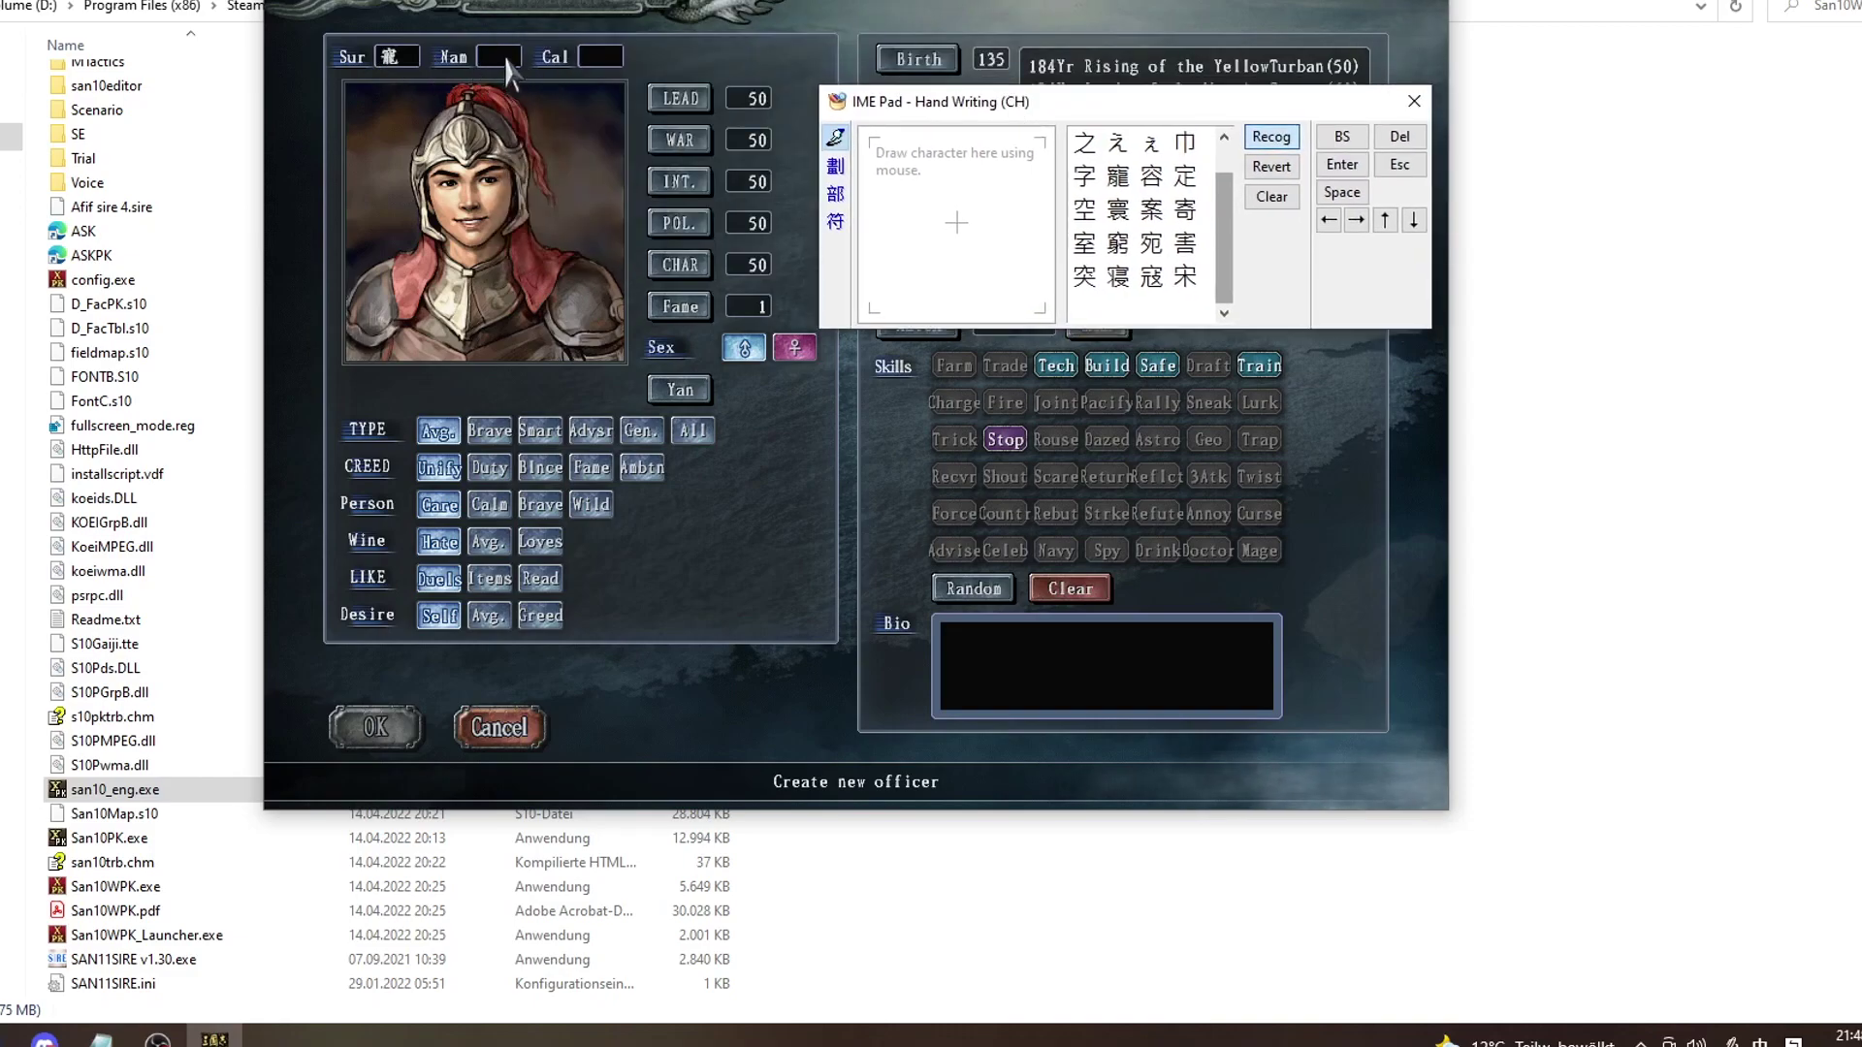
Insert 寵 as the officer's given name, confirm the new officer, and close the IME Pad
click(499, 60)
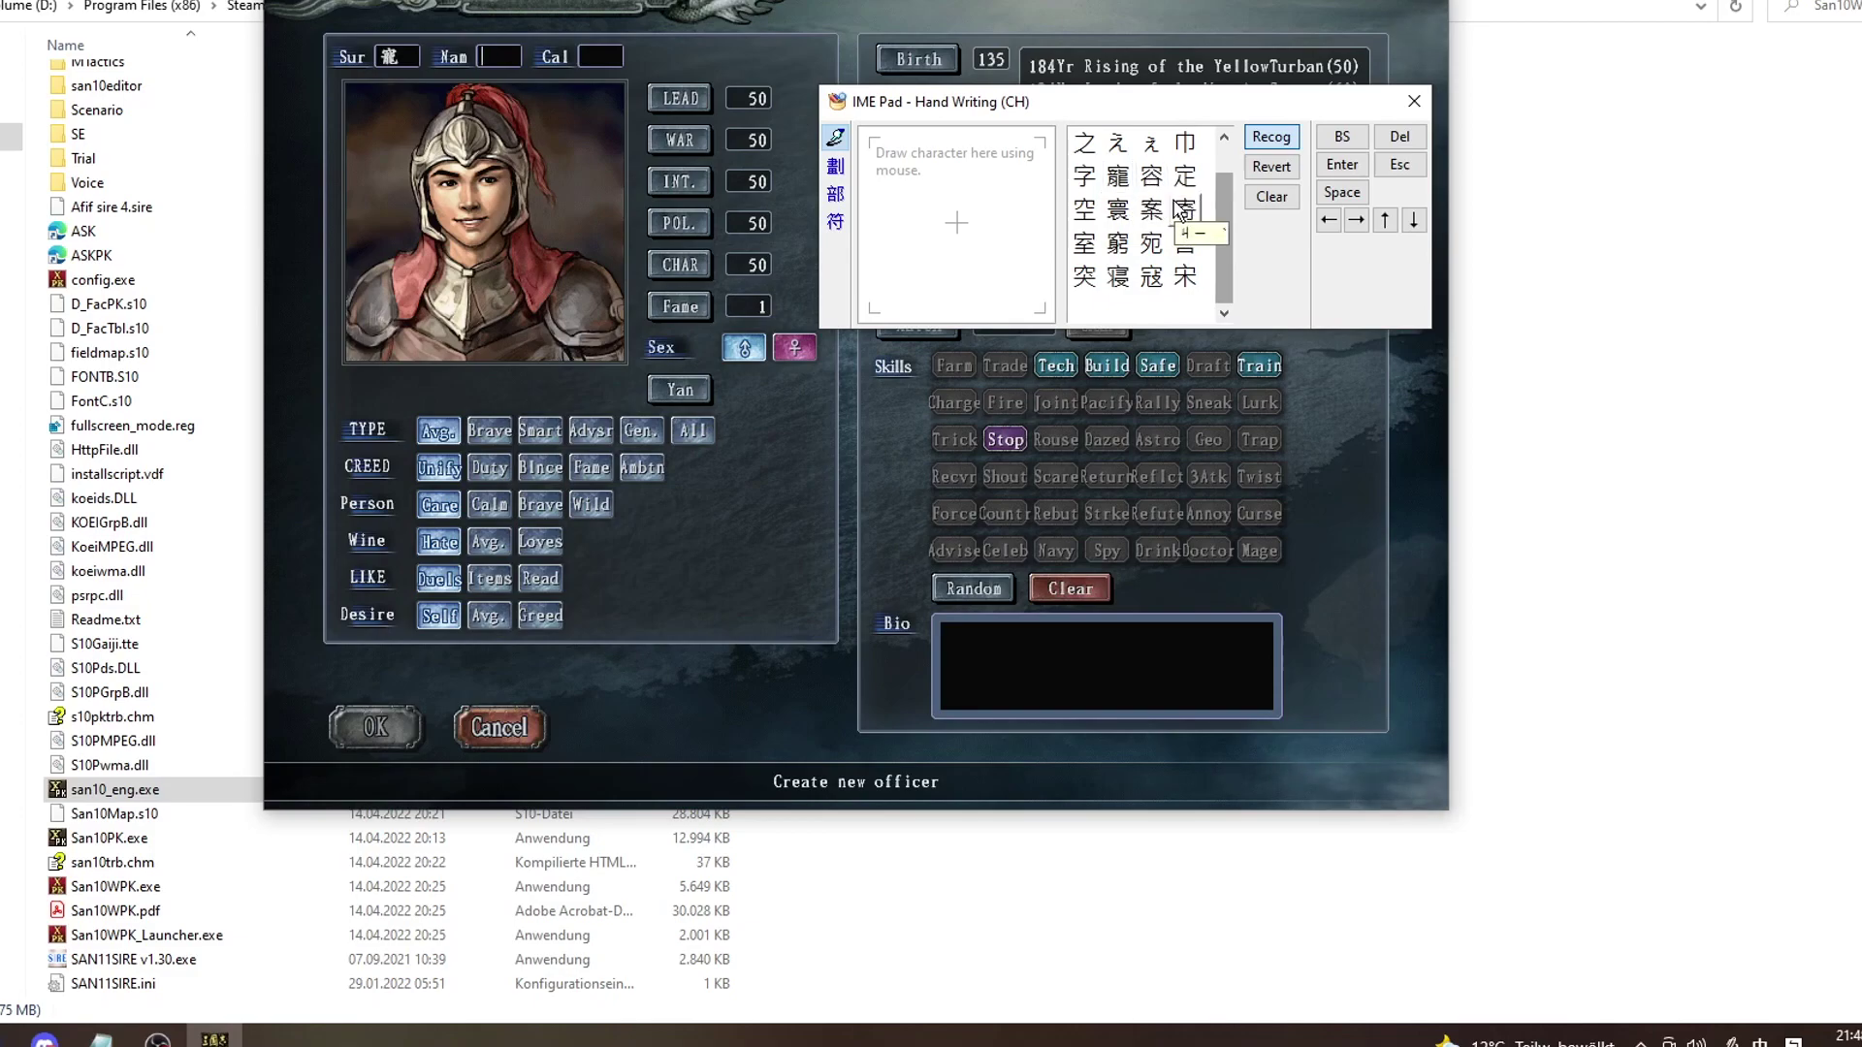
click(1125, 180)
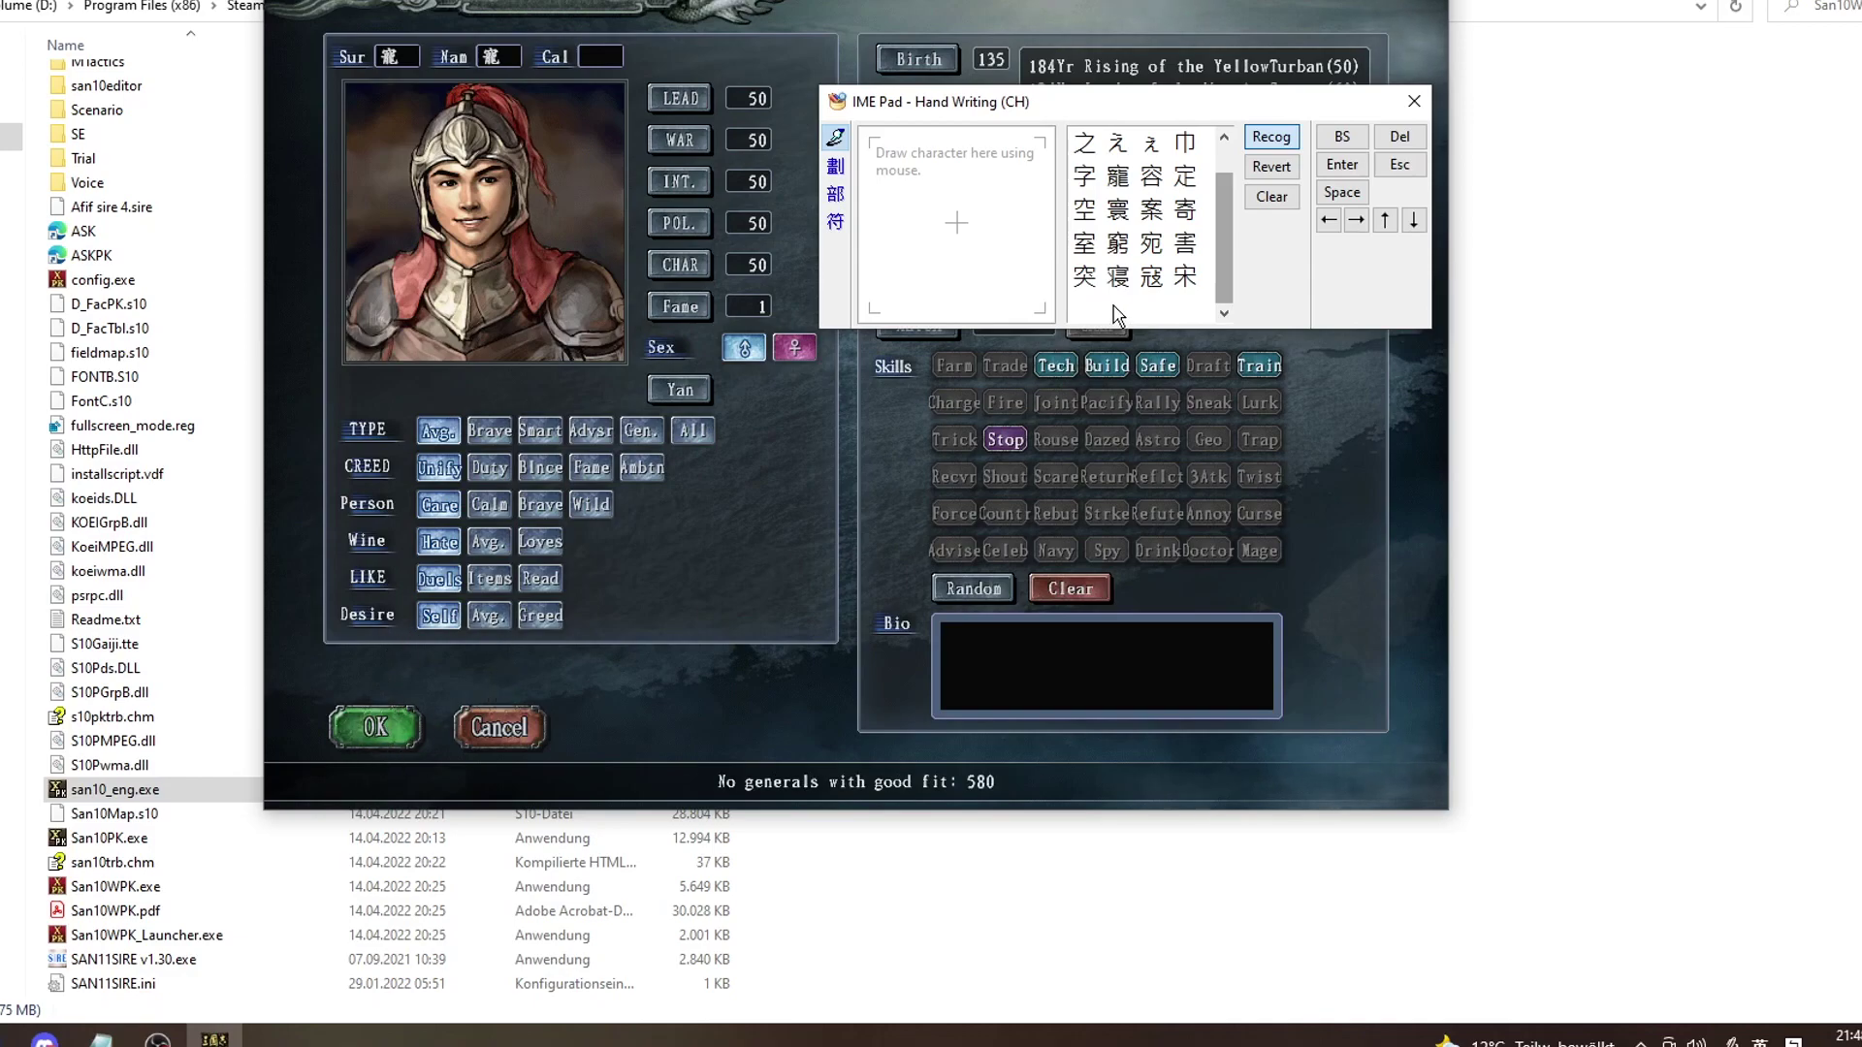
click(375, 737)
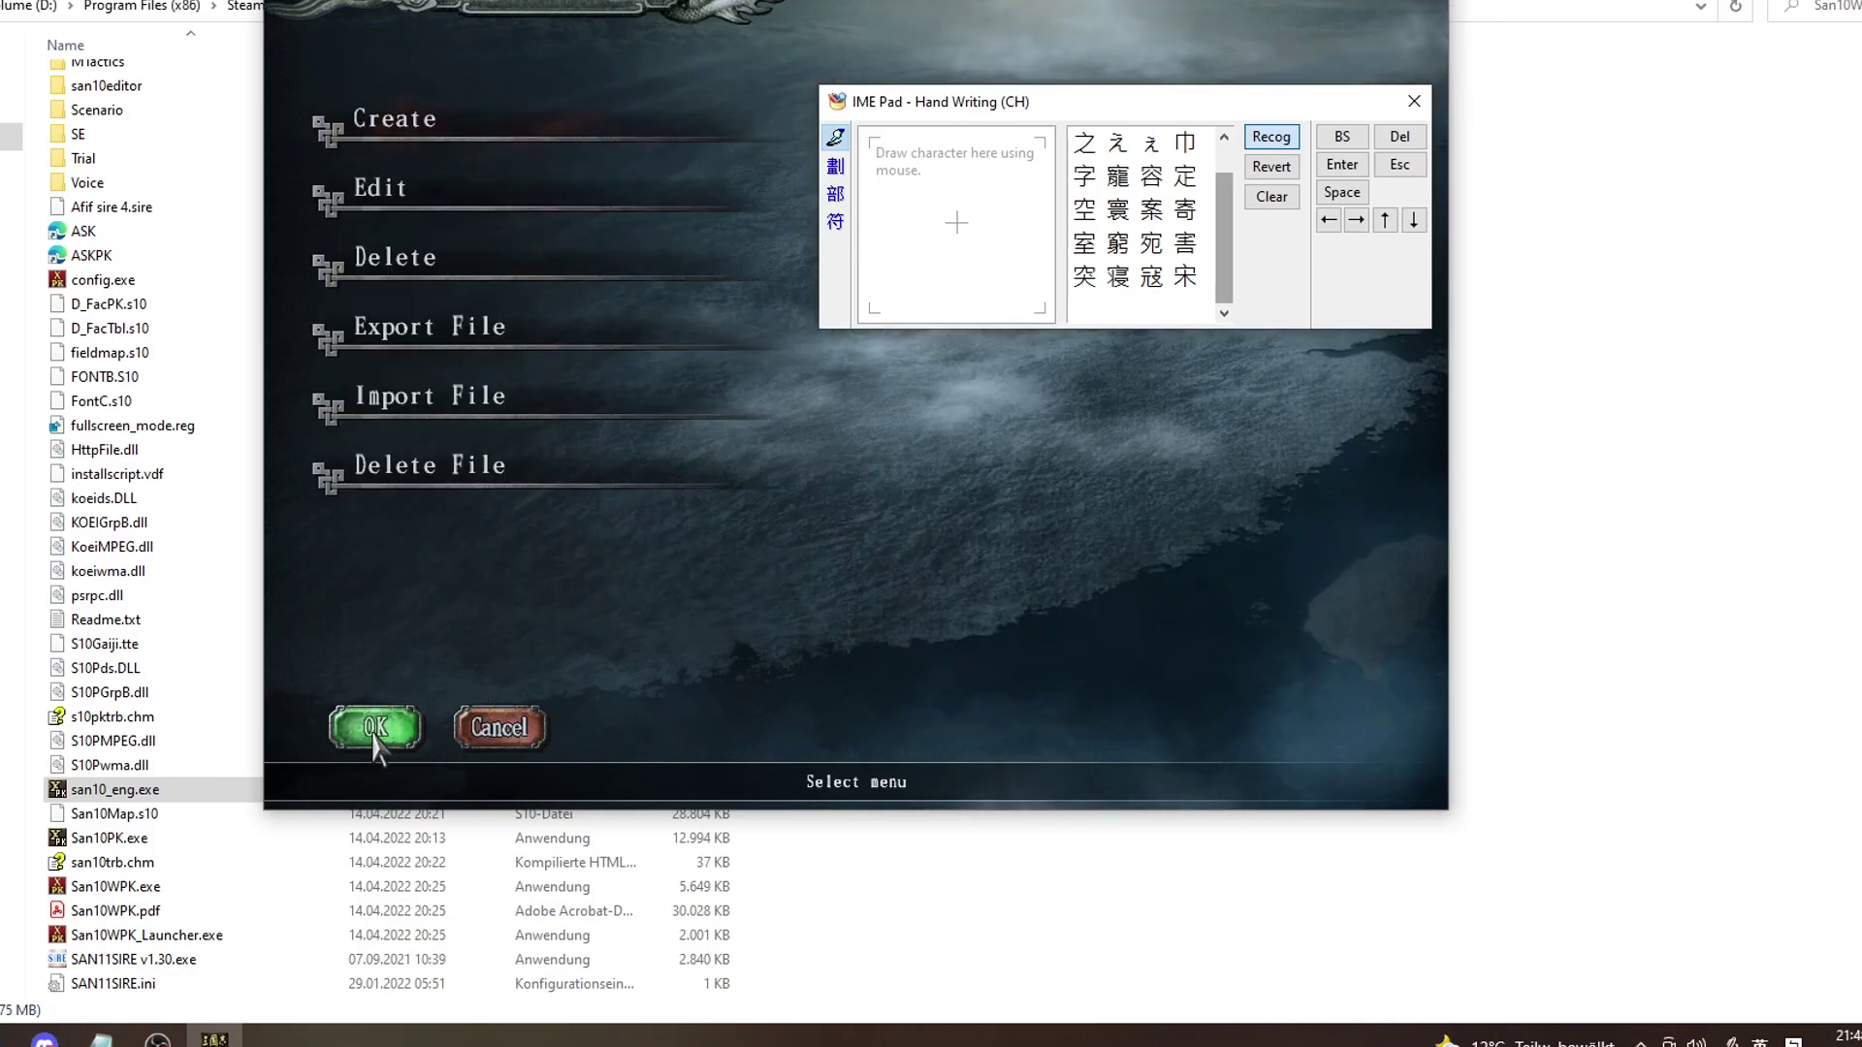
click(1422, 102)
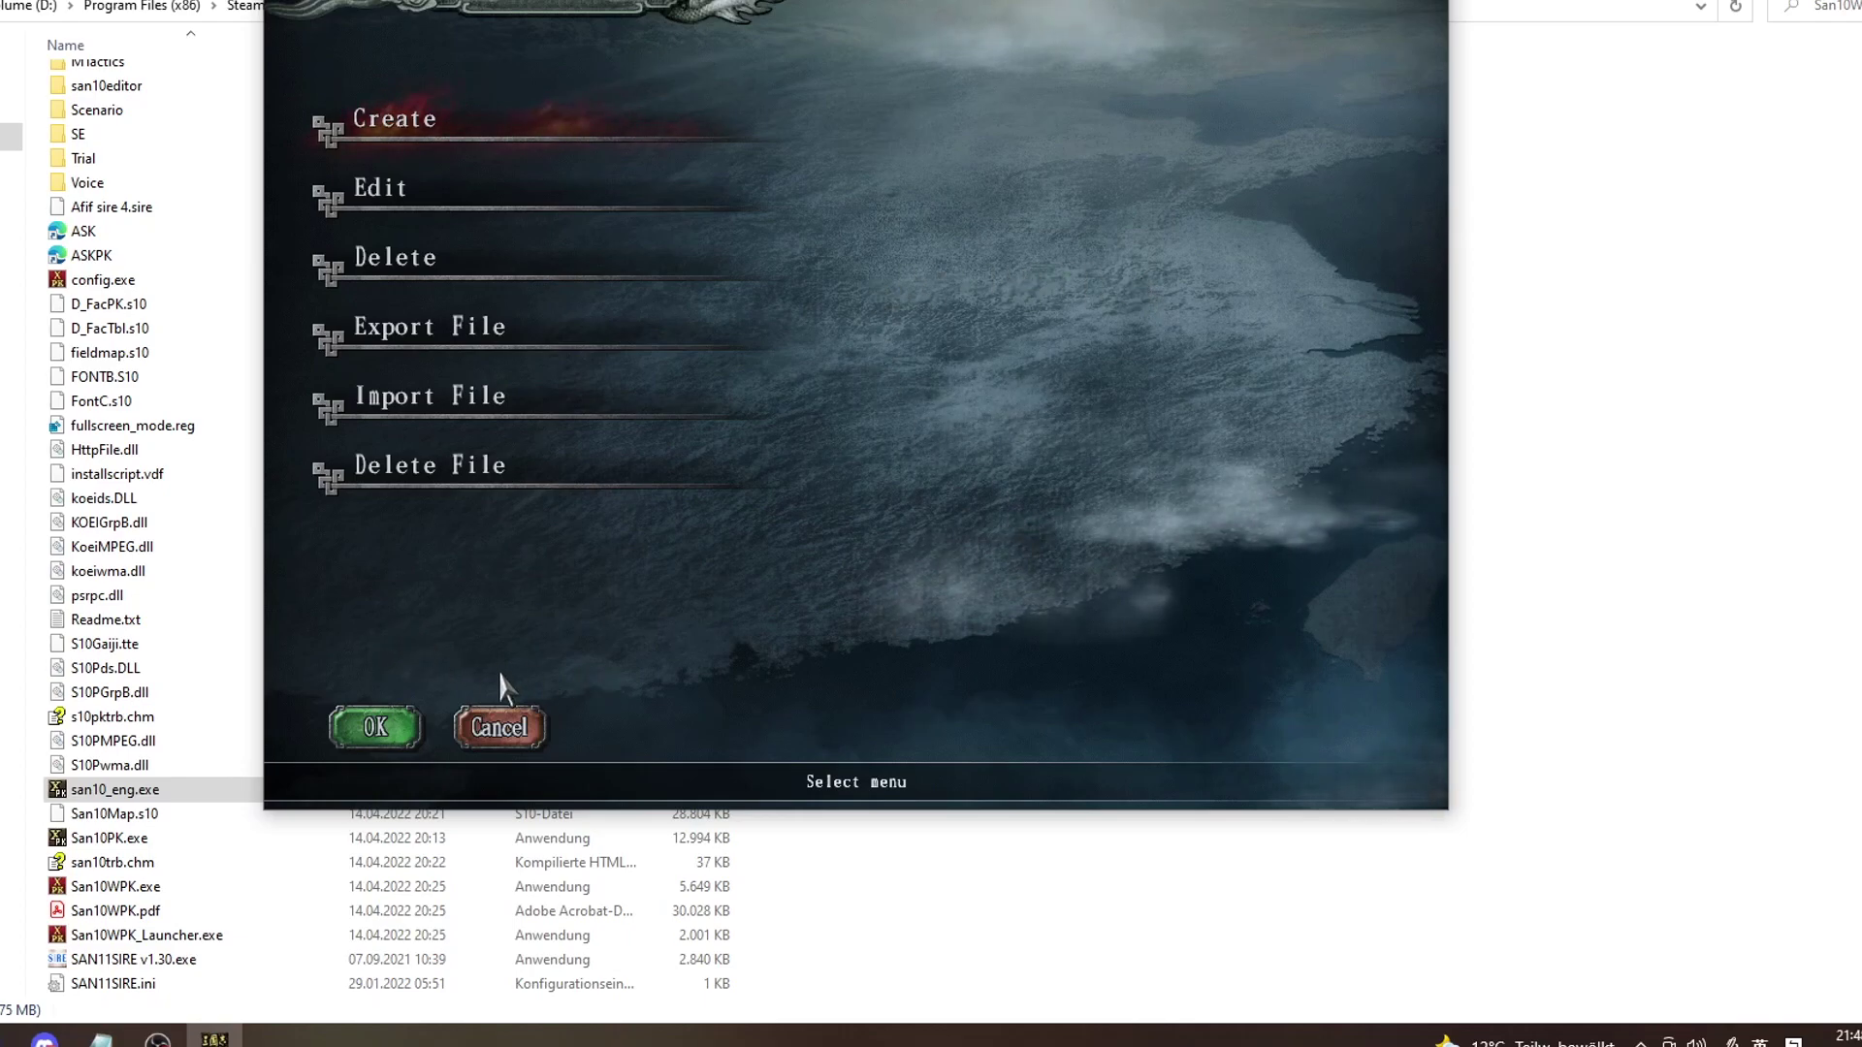
Export the newly created officer 寵寵, born in 135, to a shared officer file
click(477, 349)
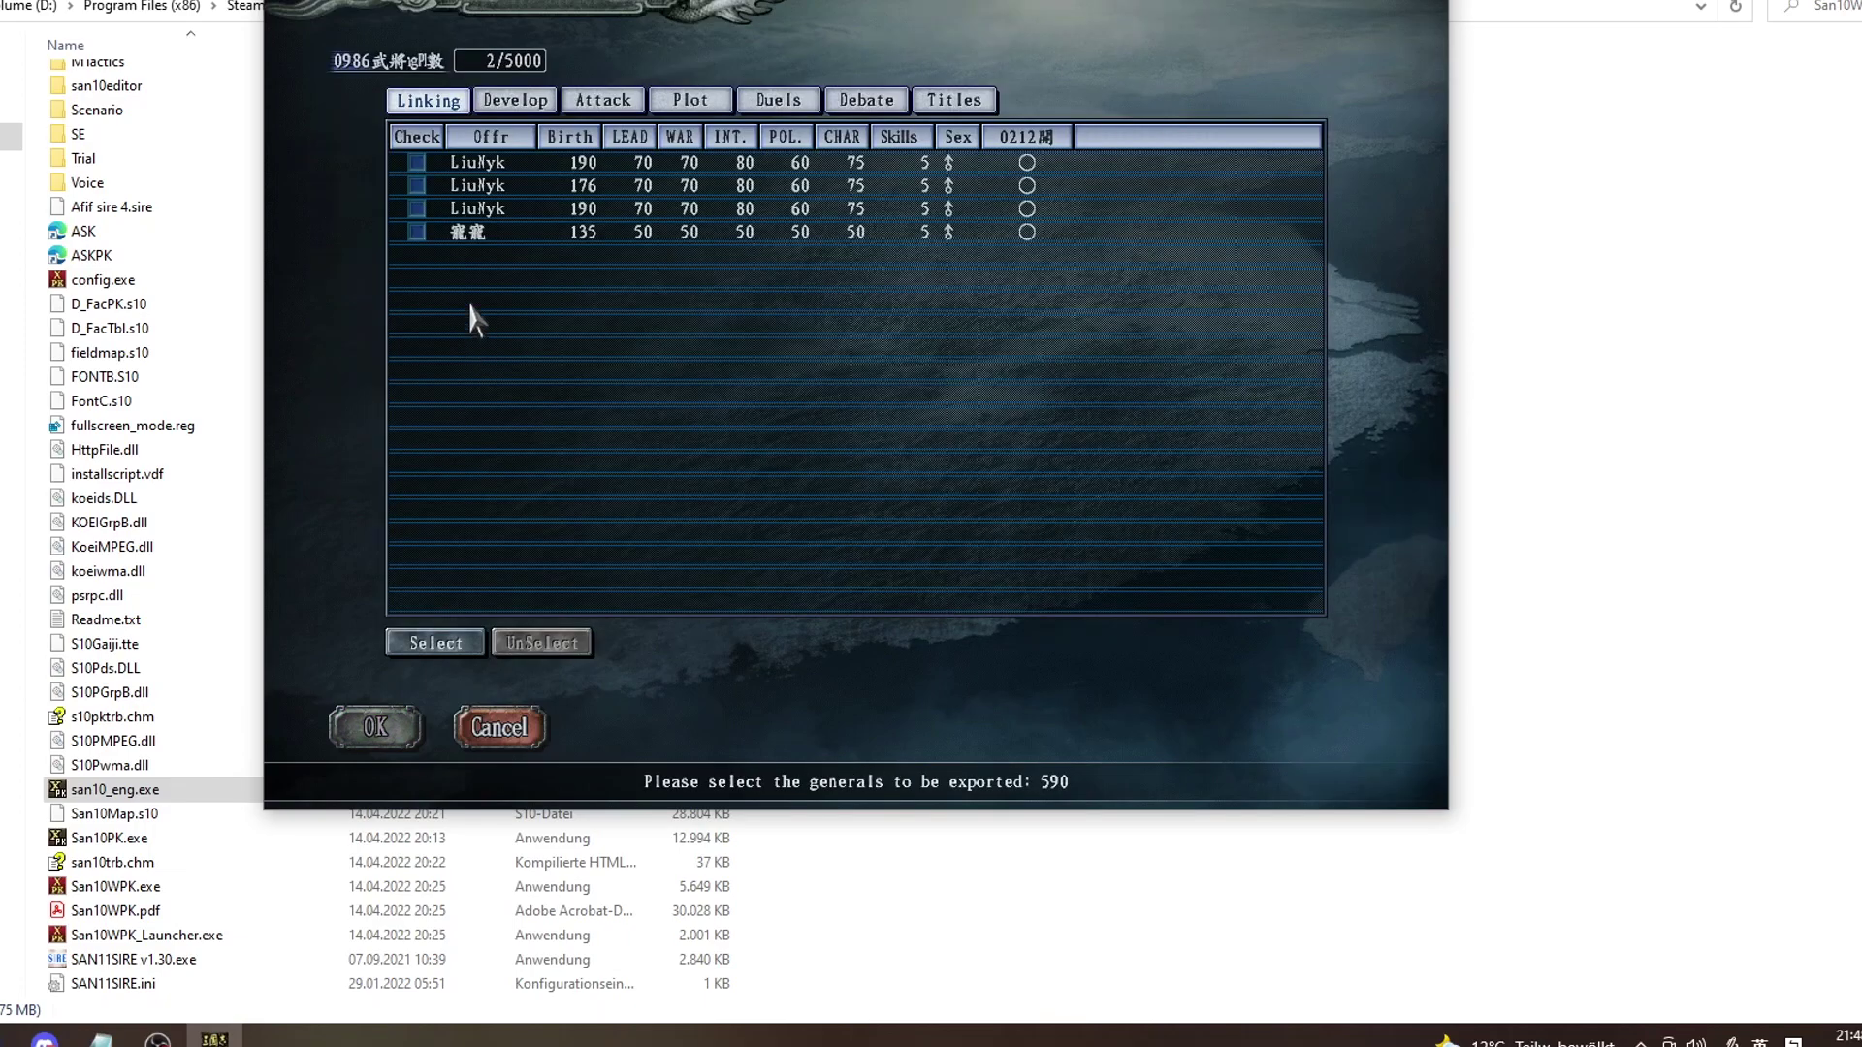
click(417, 233)
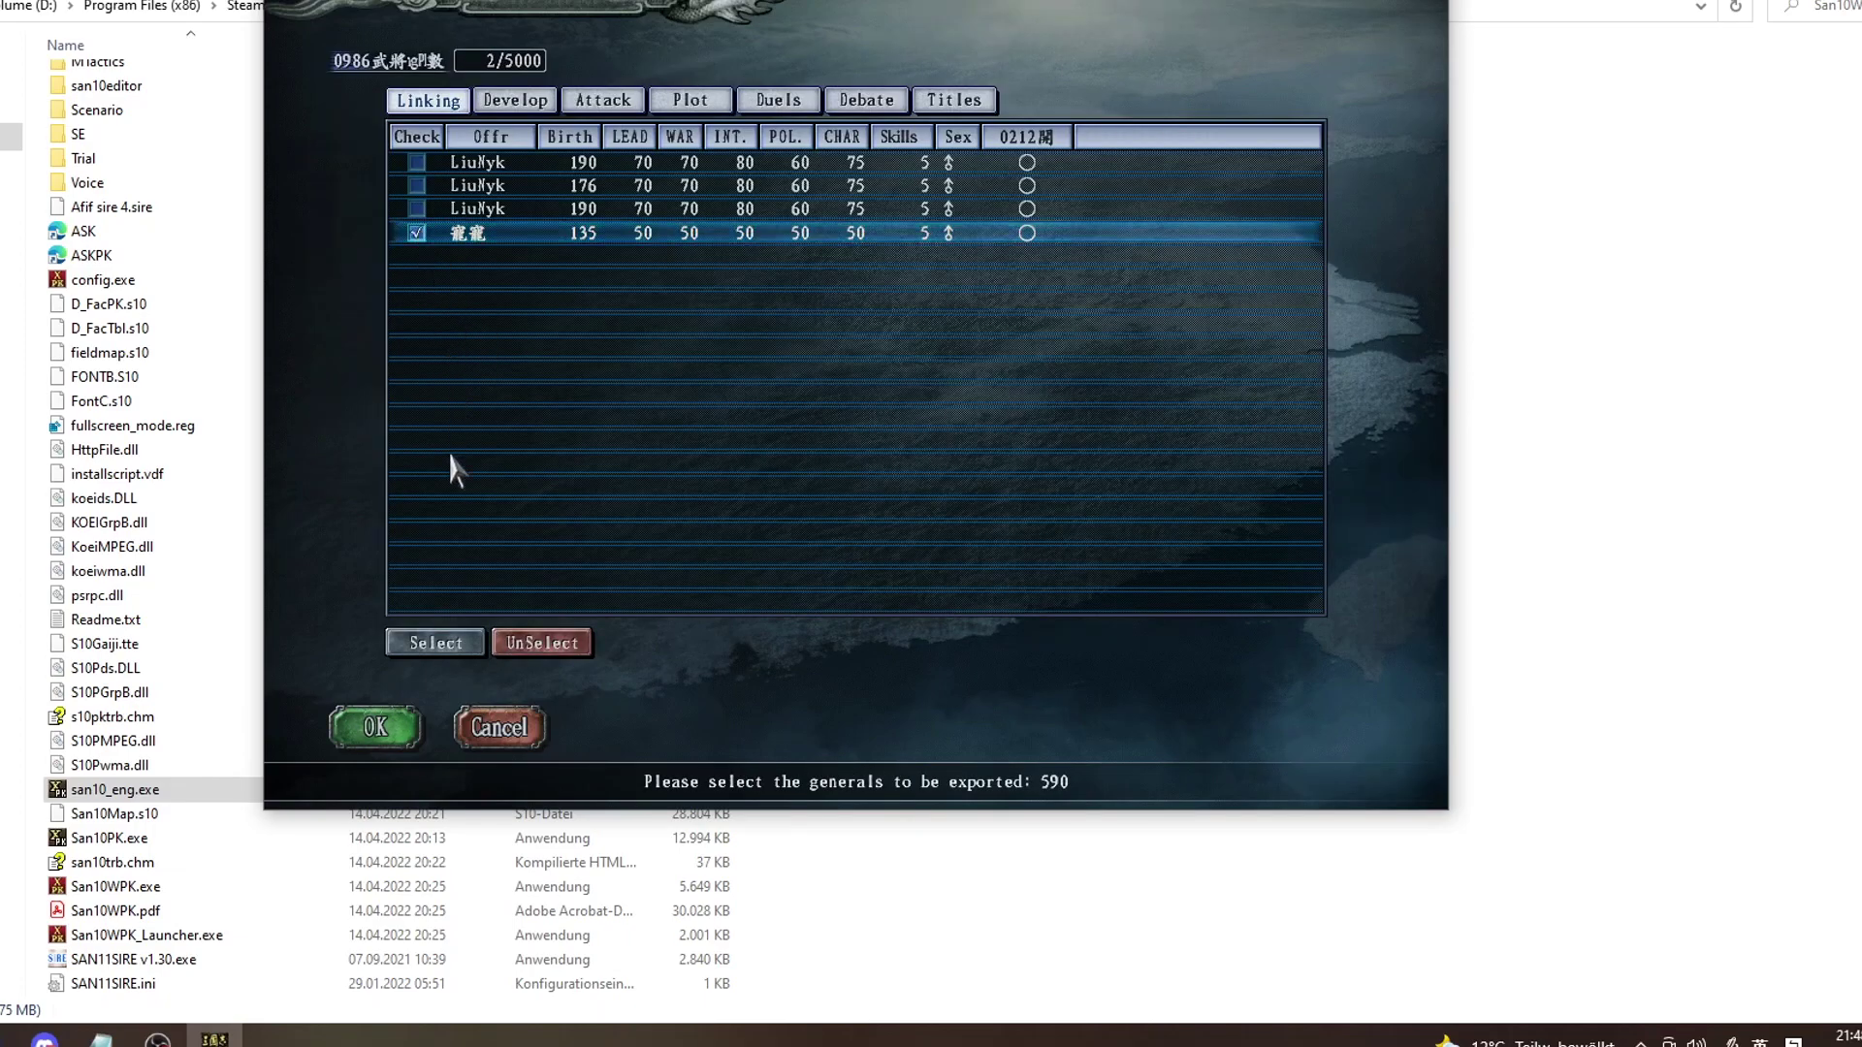
click(448, 643)
click(919, 433)
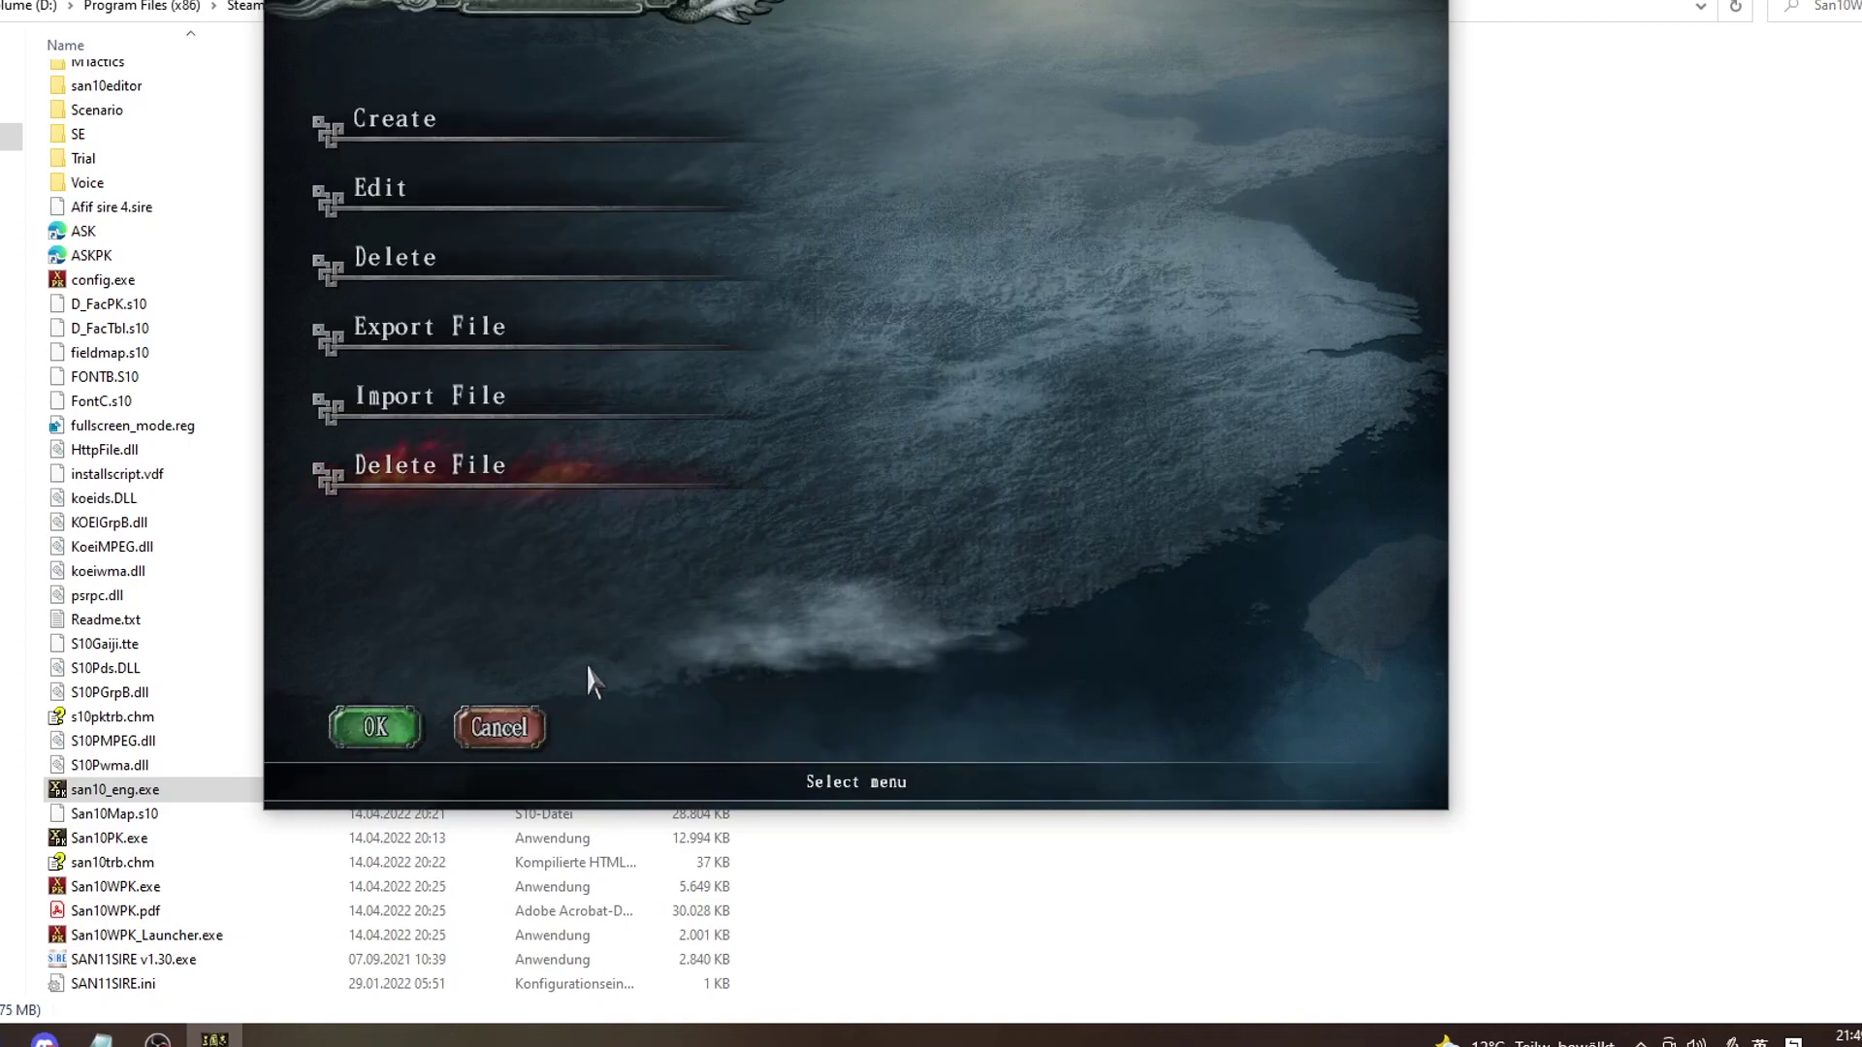
Switch to HeroCreate10.exe with the exported officer file loaded and set the surname to Tut and the name to Orial
right_click(570, 695)
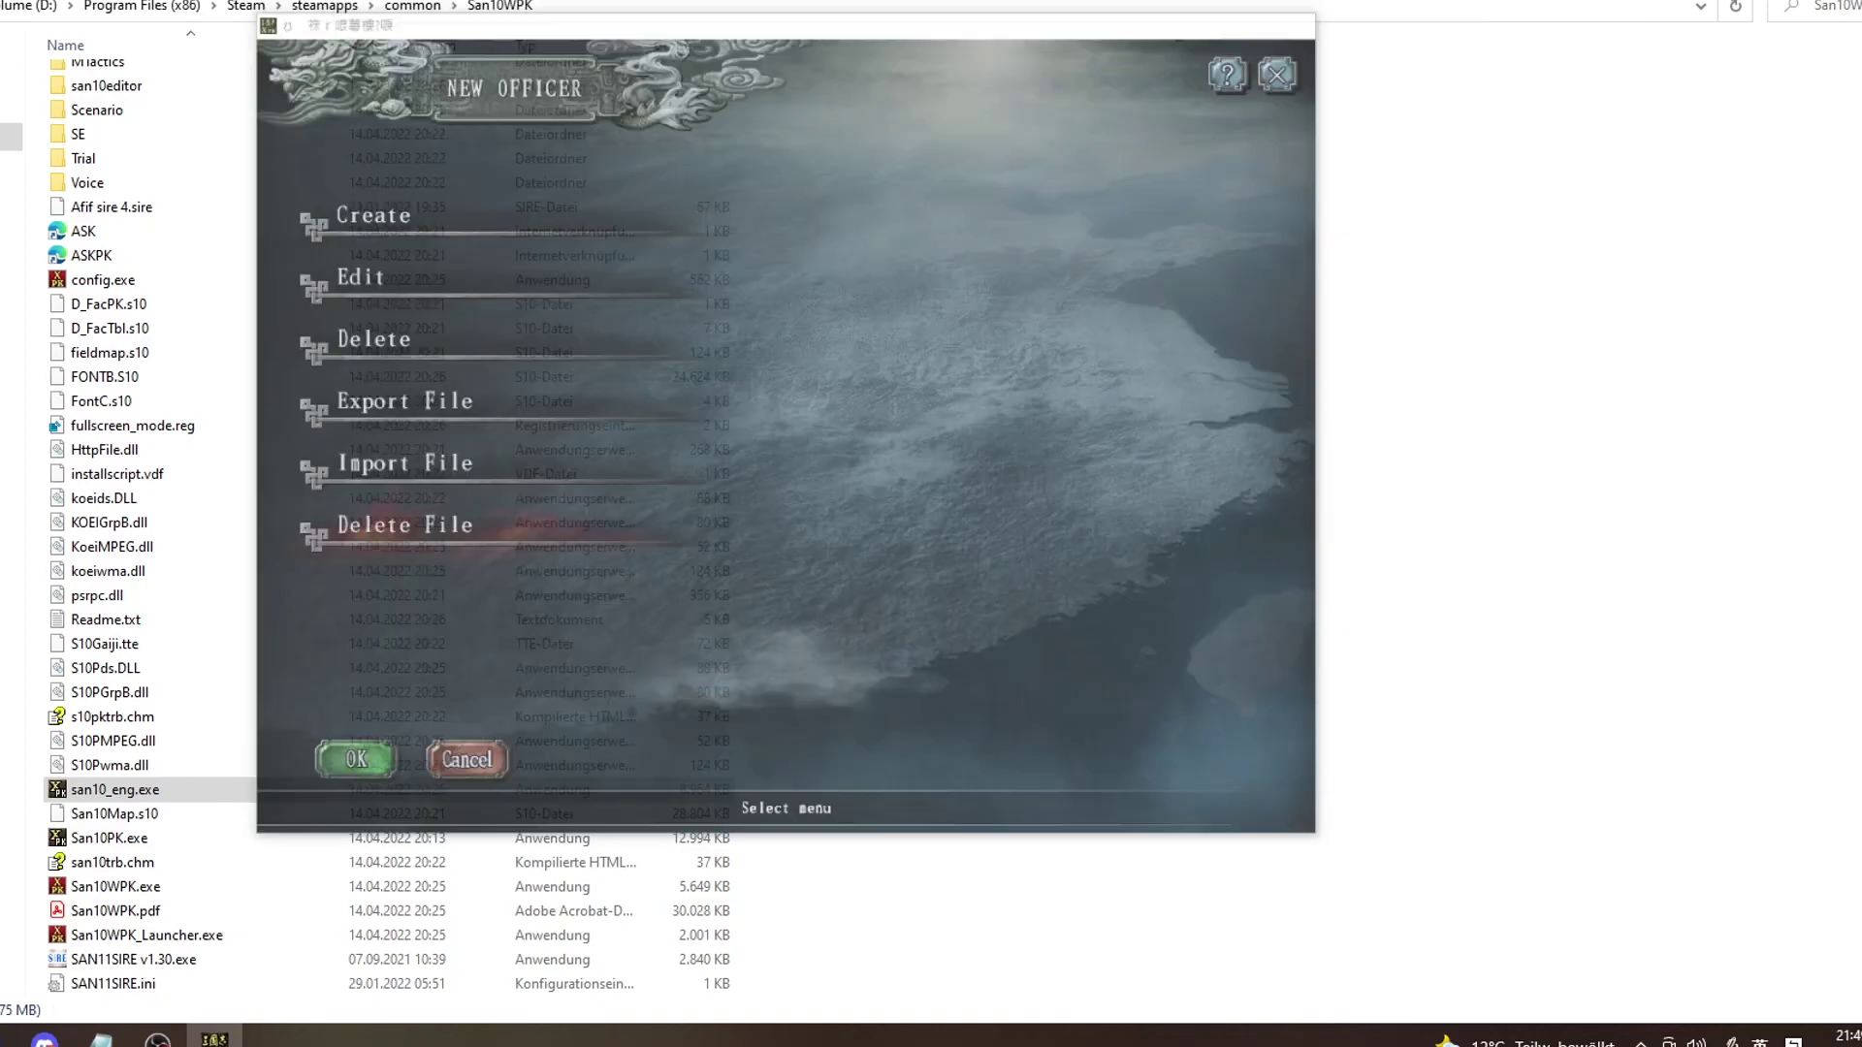
scroll(158, 486, up, 3)
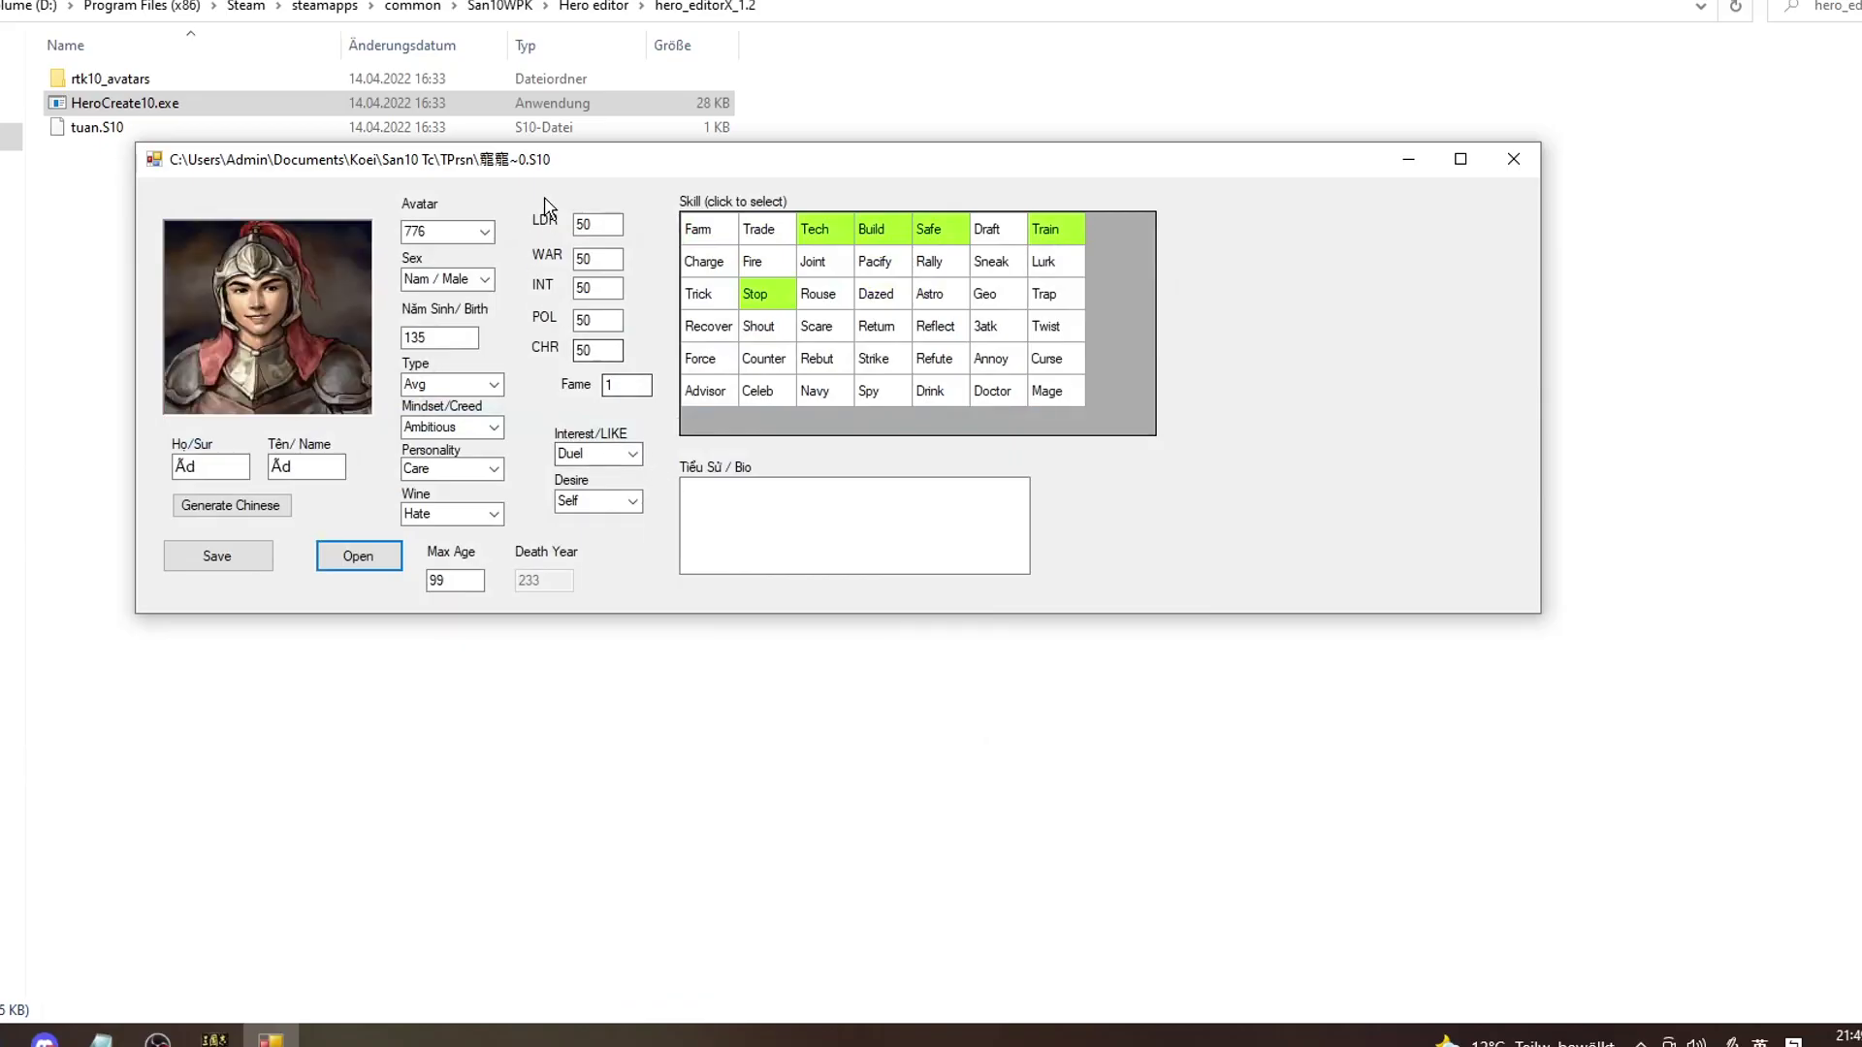
double_click(226, 468)
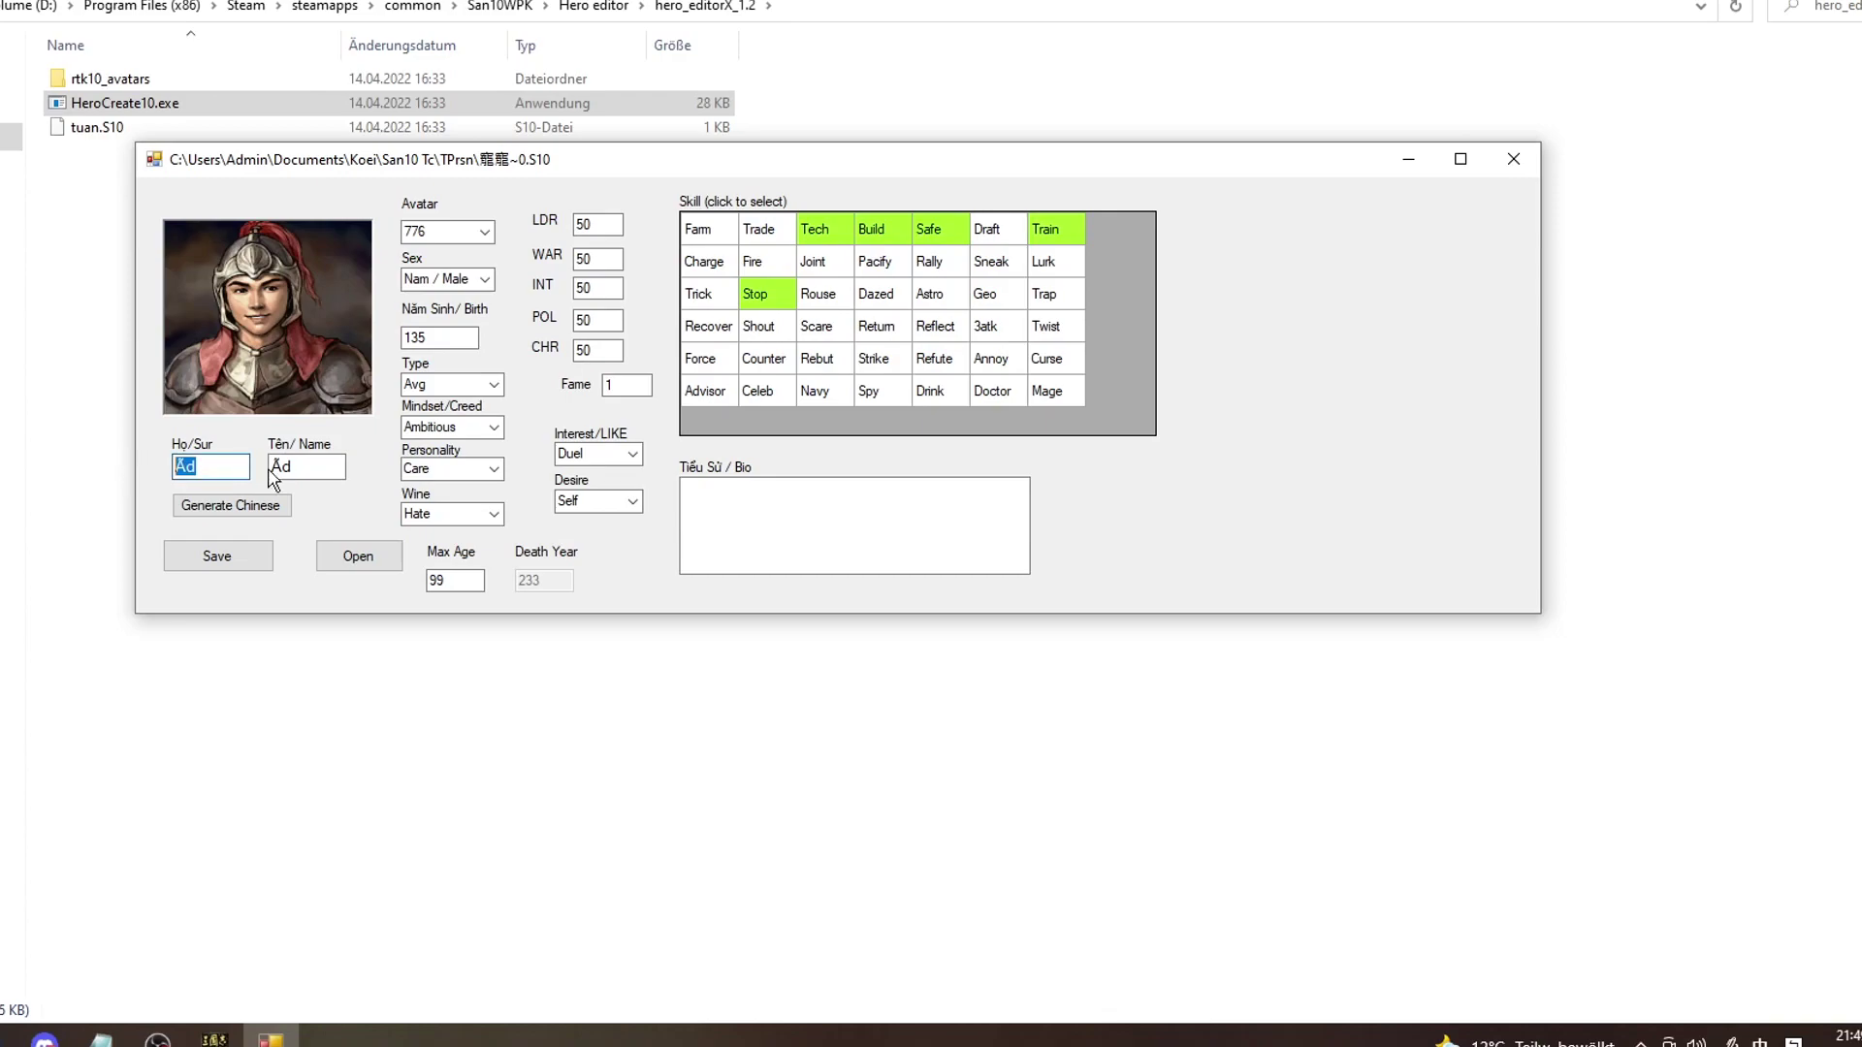
key(BackSpace)
double_click(291, 468)
key(BackSpace)
click(198, 468)
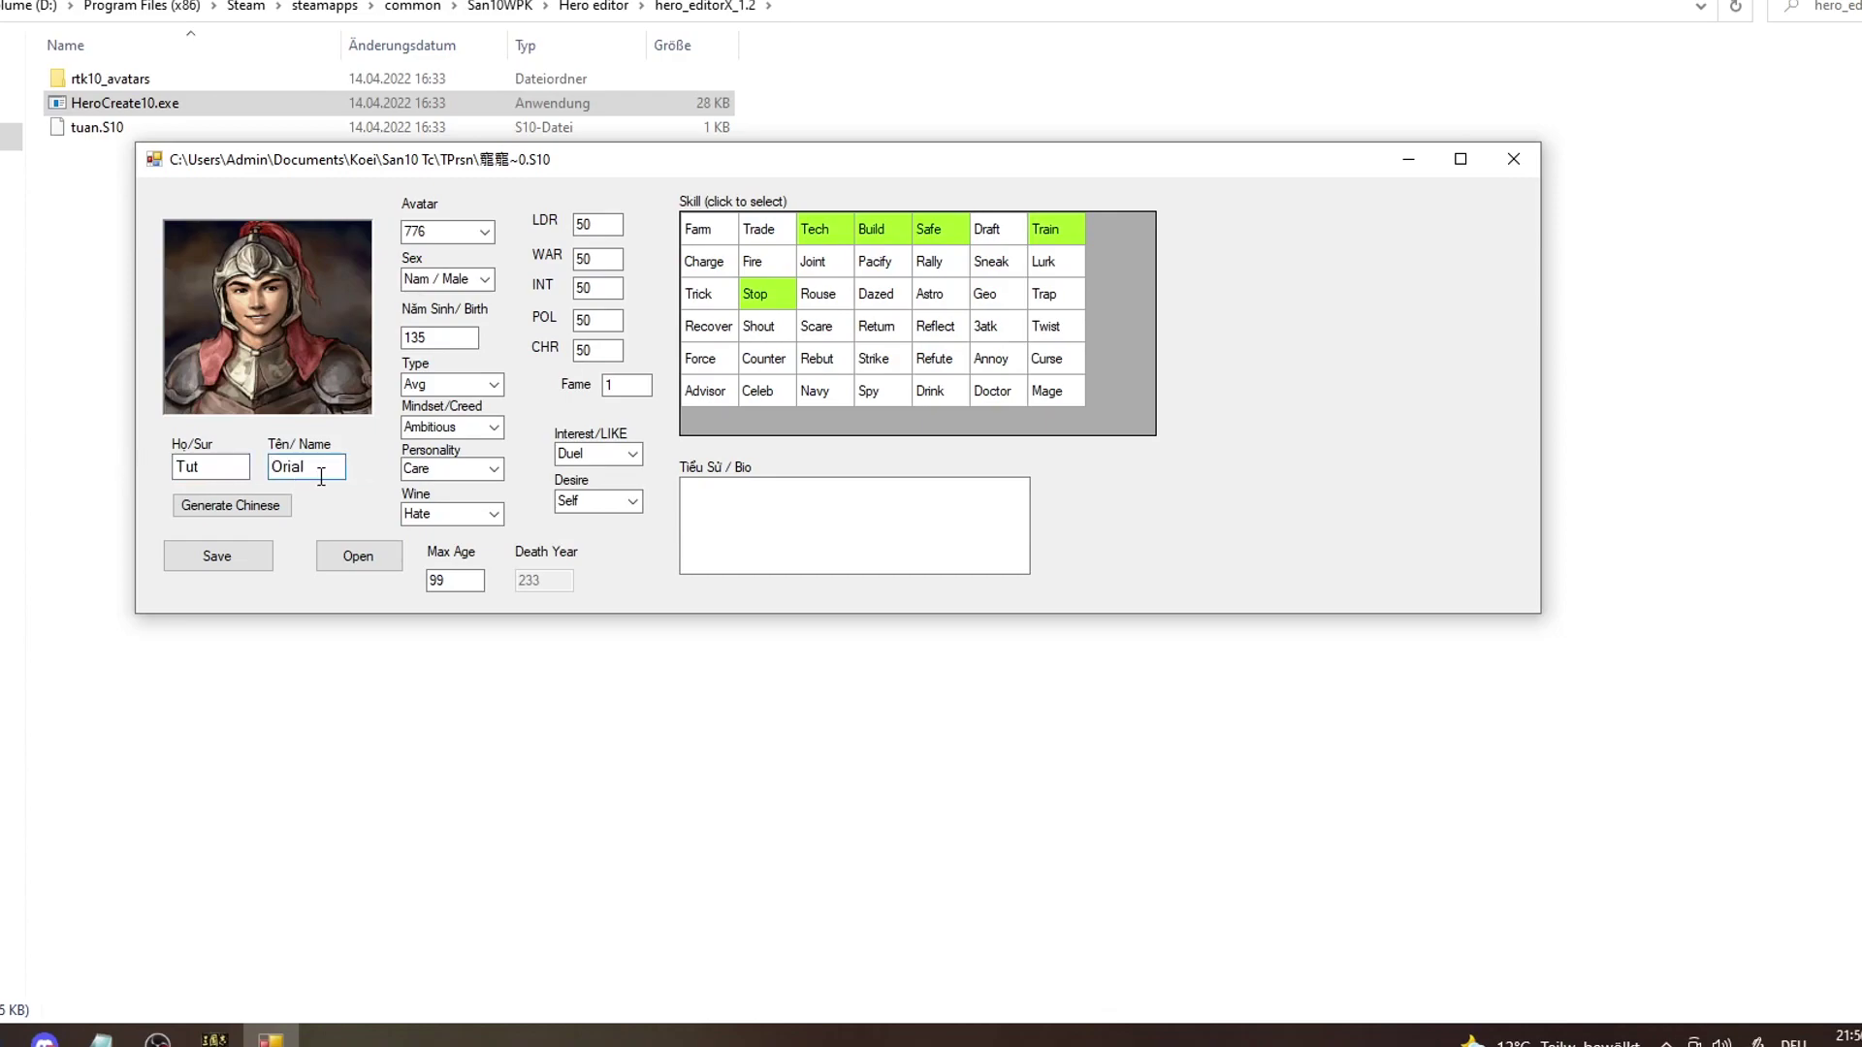
Save the renamed officer file and close the hero editor
click(237, 560)
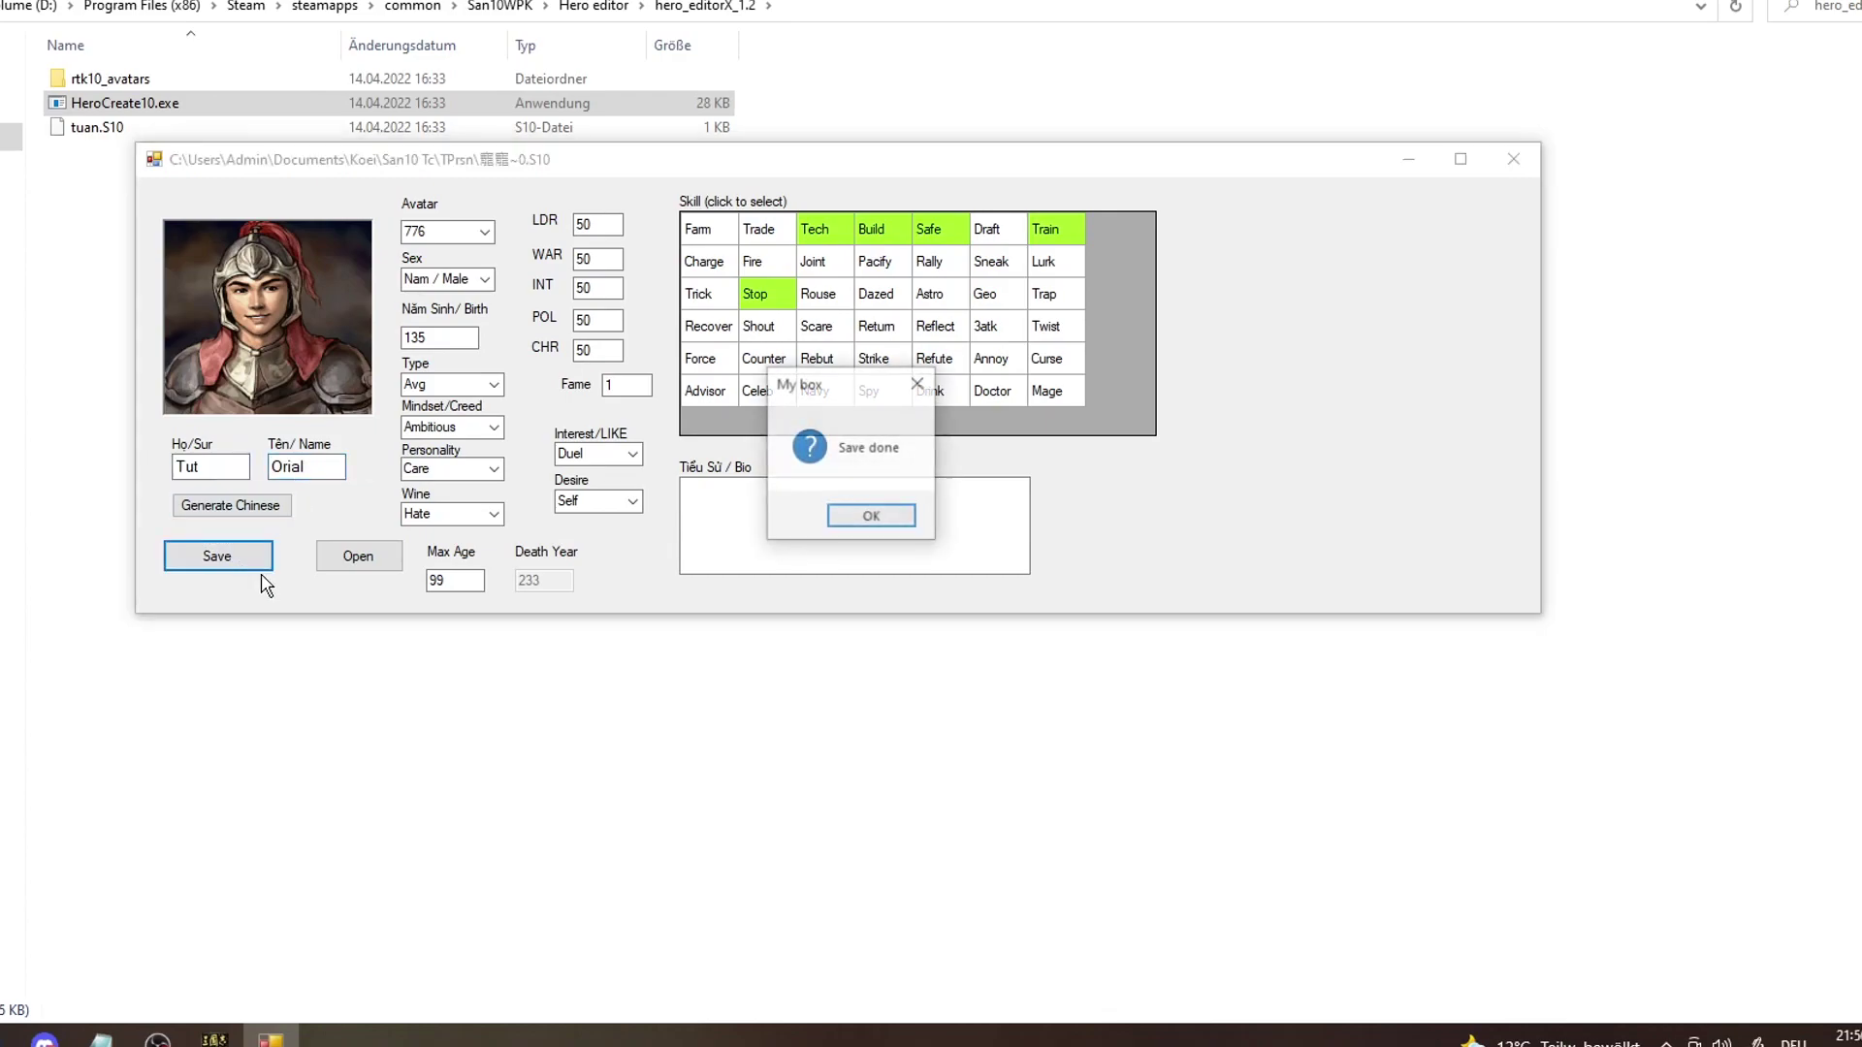
click(873, 517)
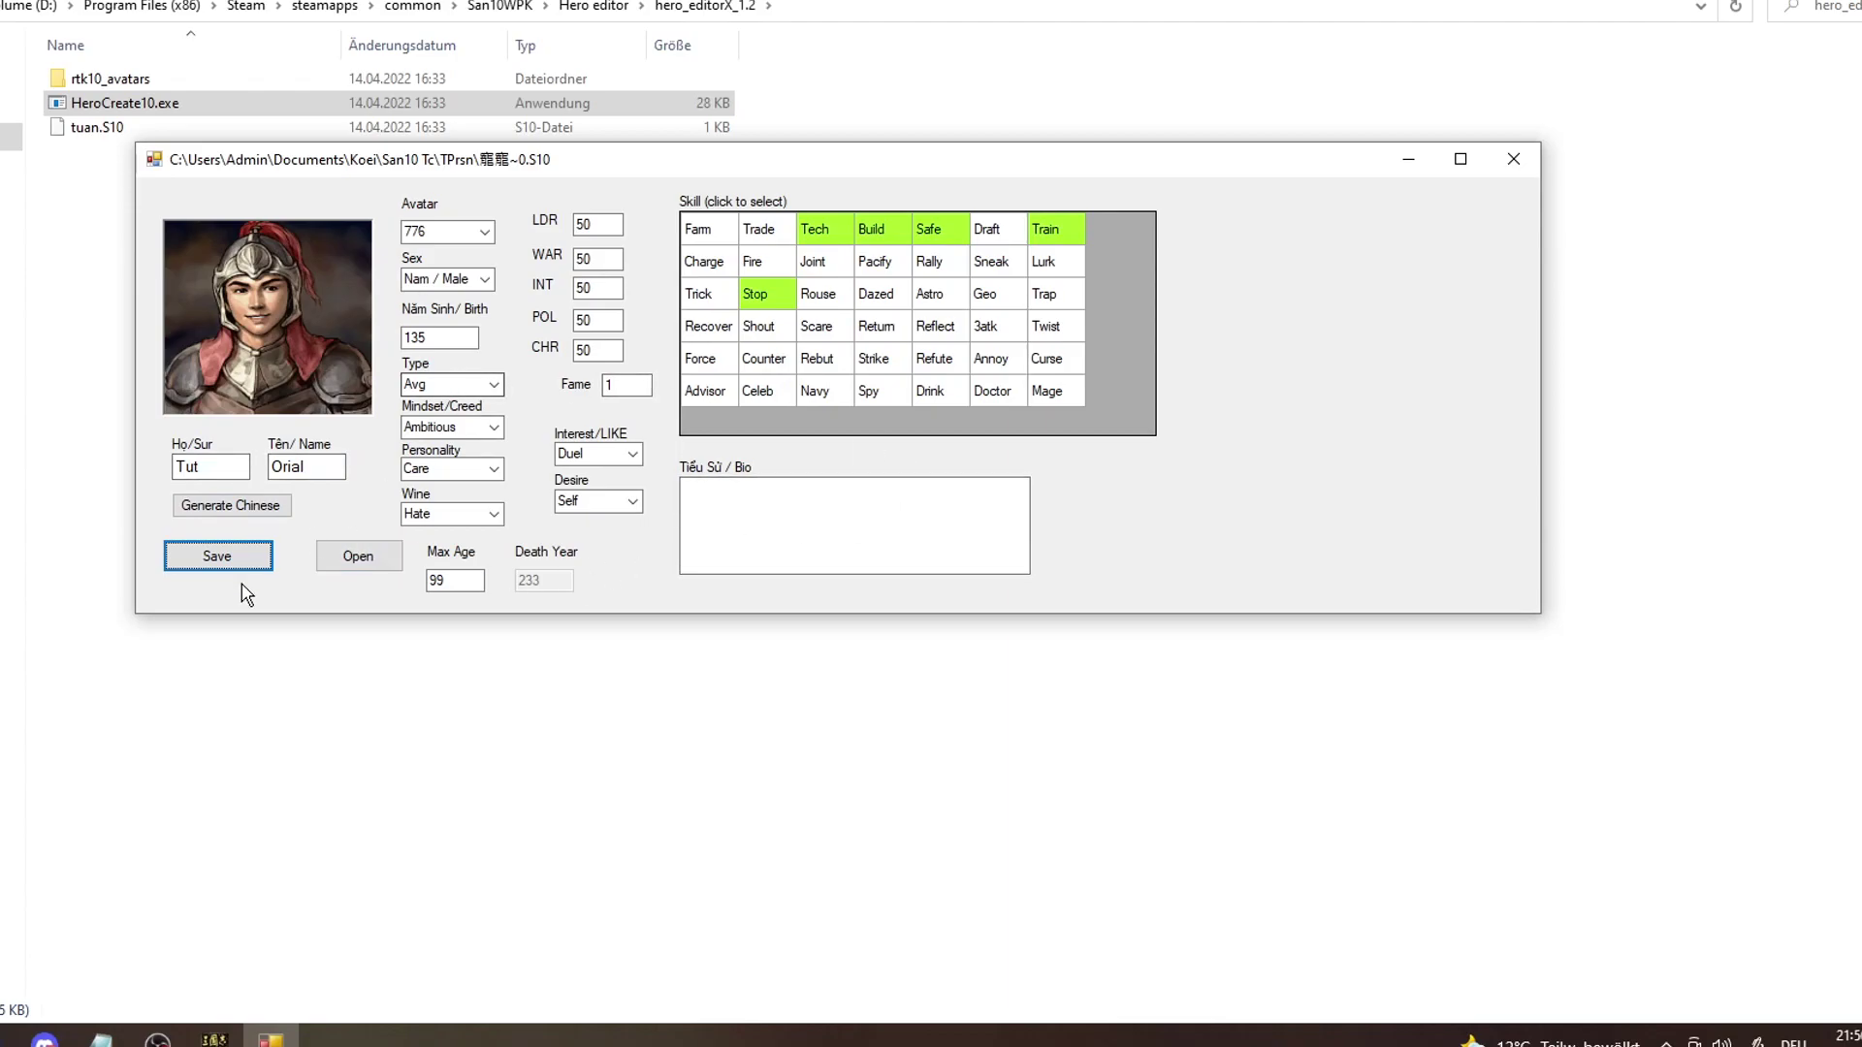
key(alt+F4)
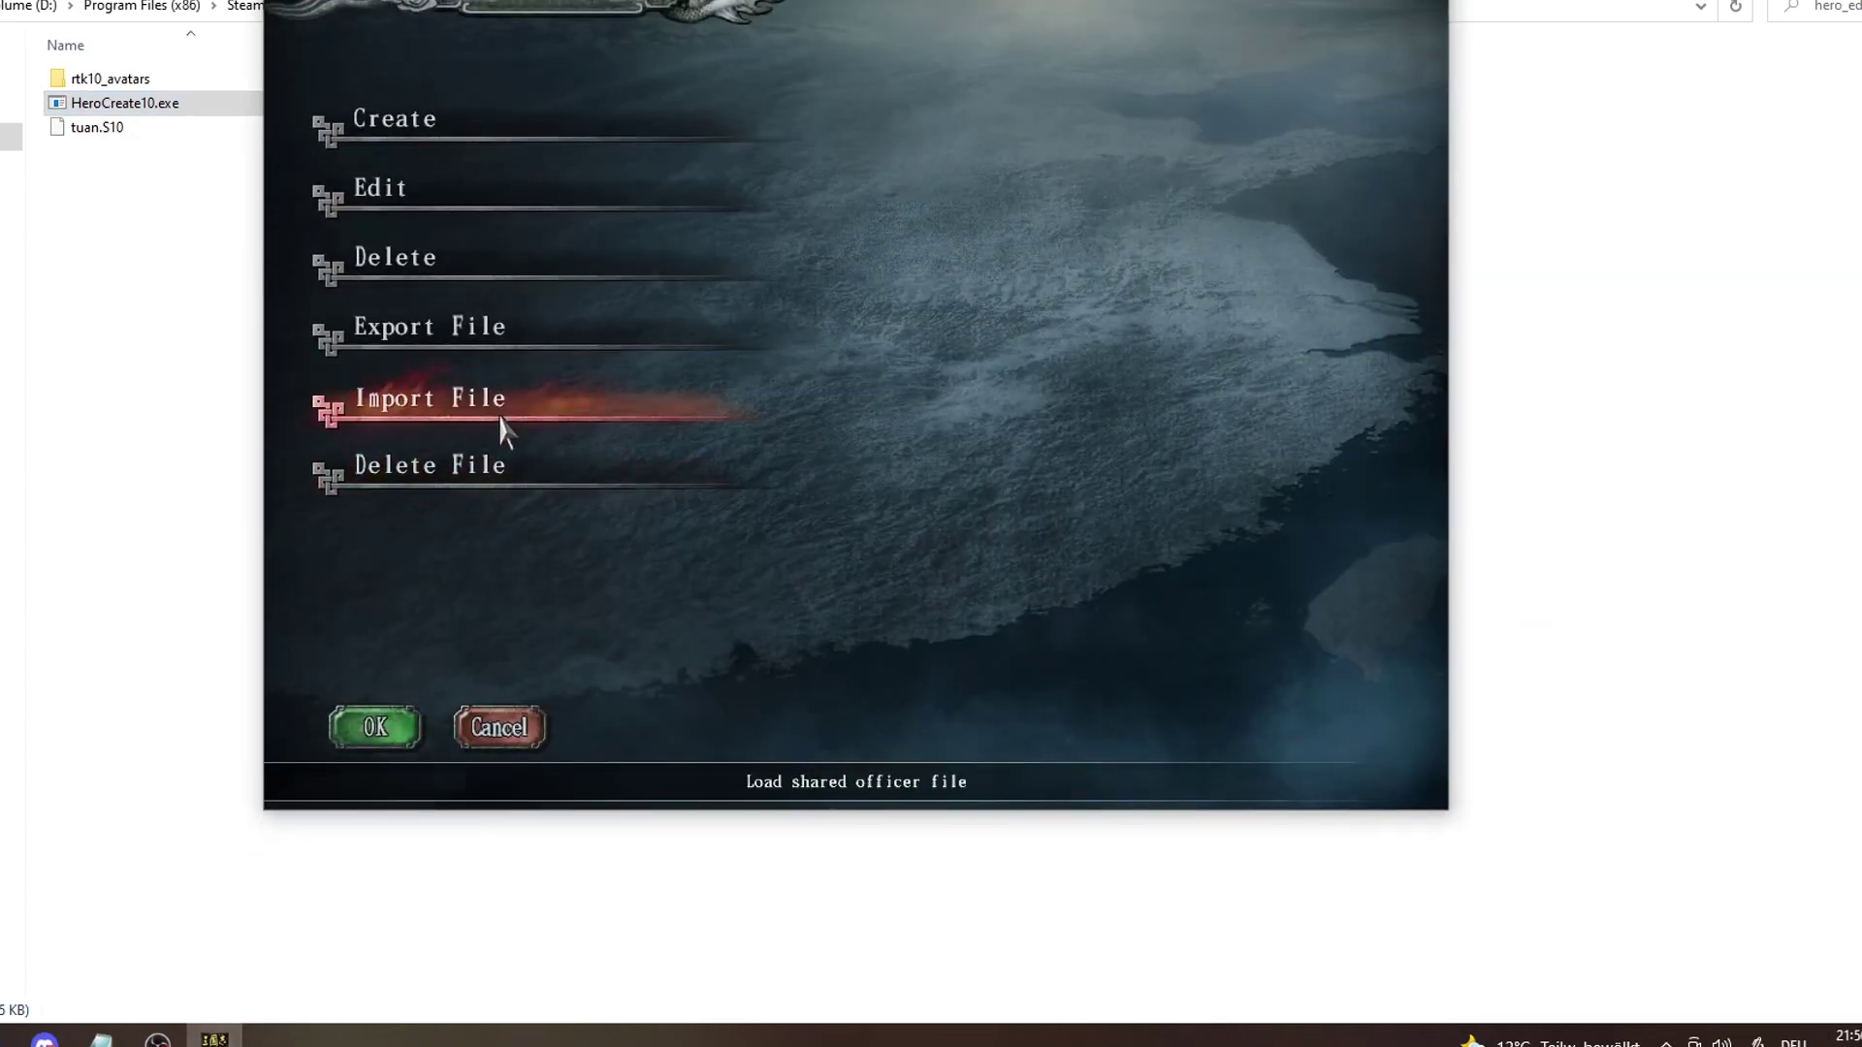
Import the officer file TutOrial into the game's new officer list
click(498, 427)
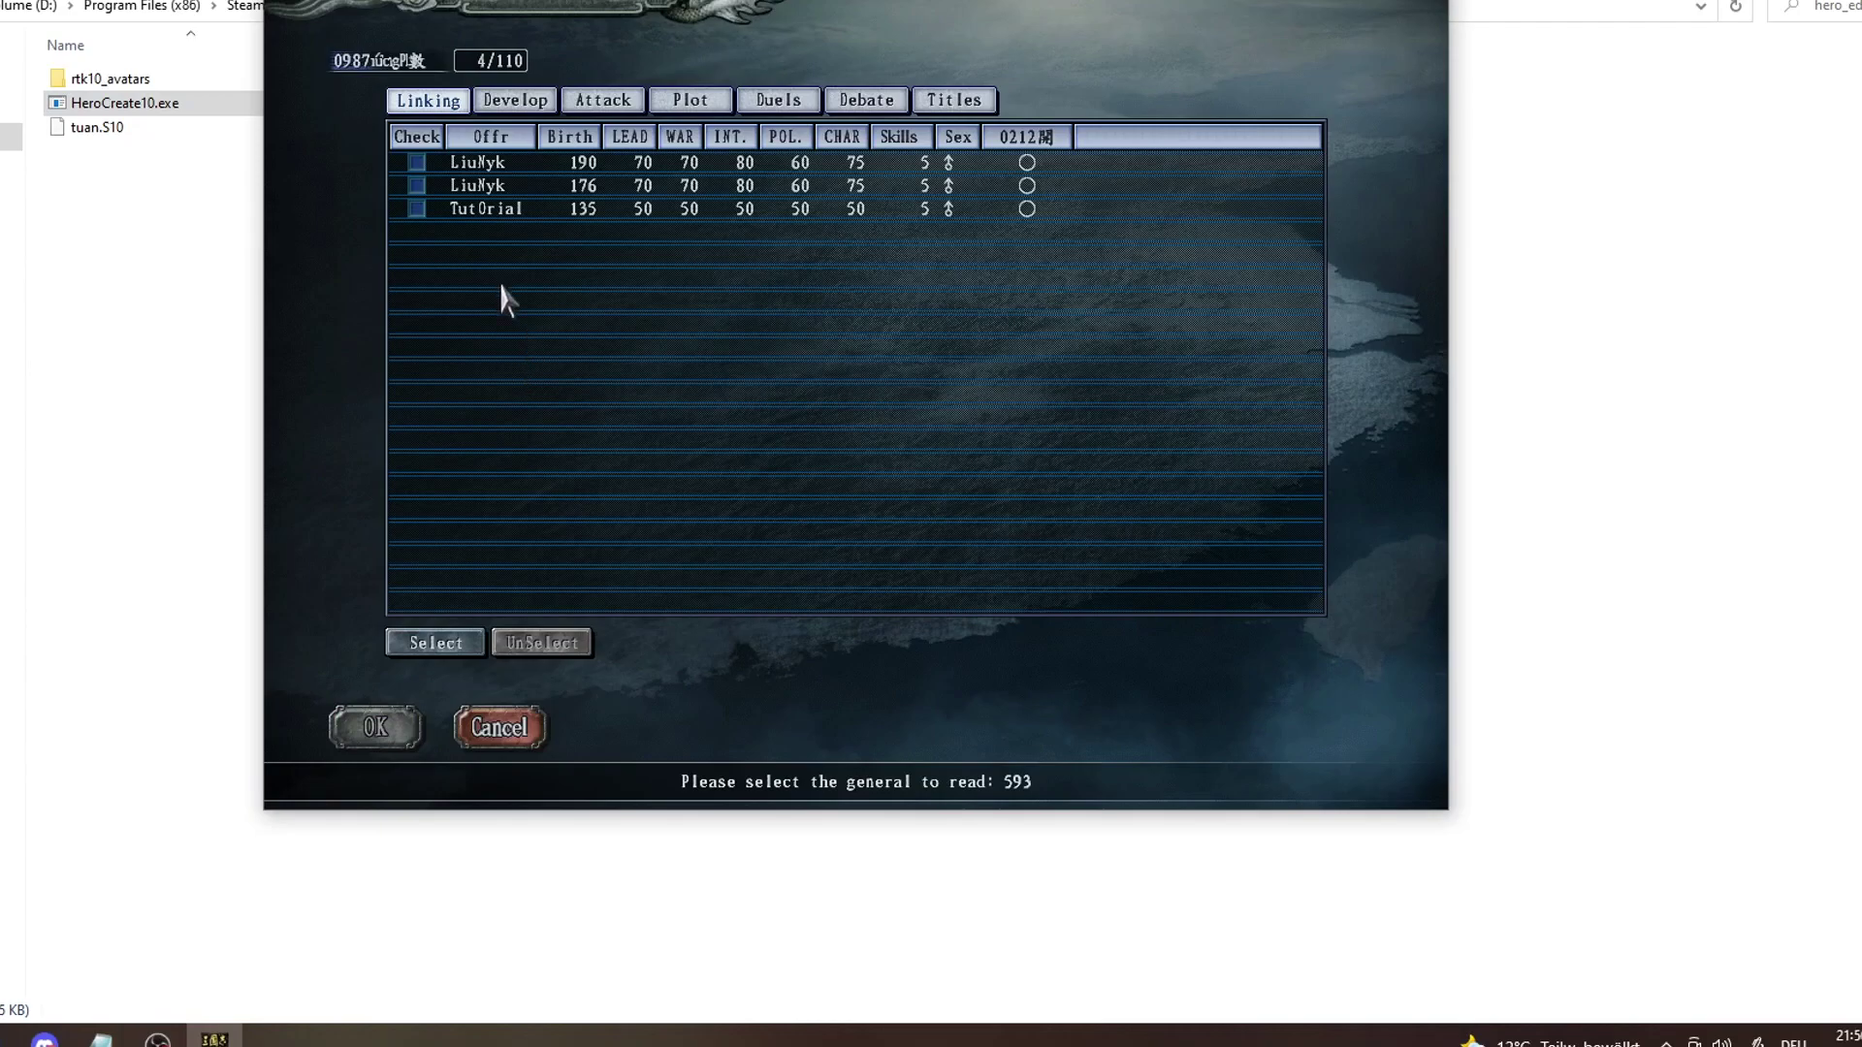
click(490, 210)
click(435, 643)
click(375, 730)
click(698, 694)
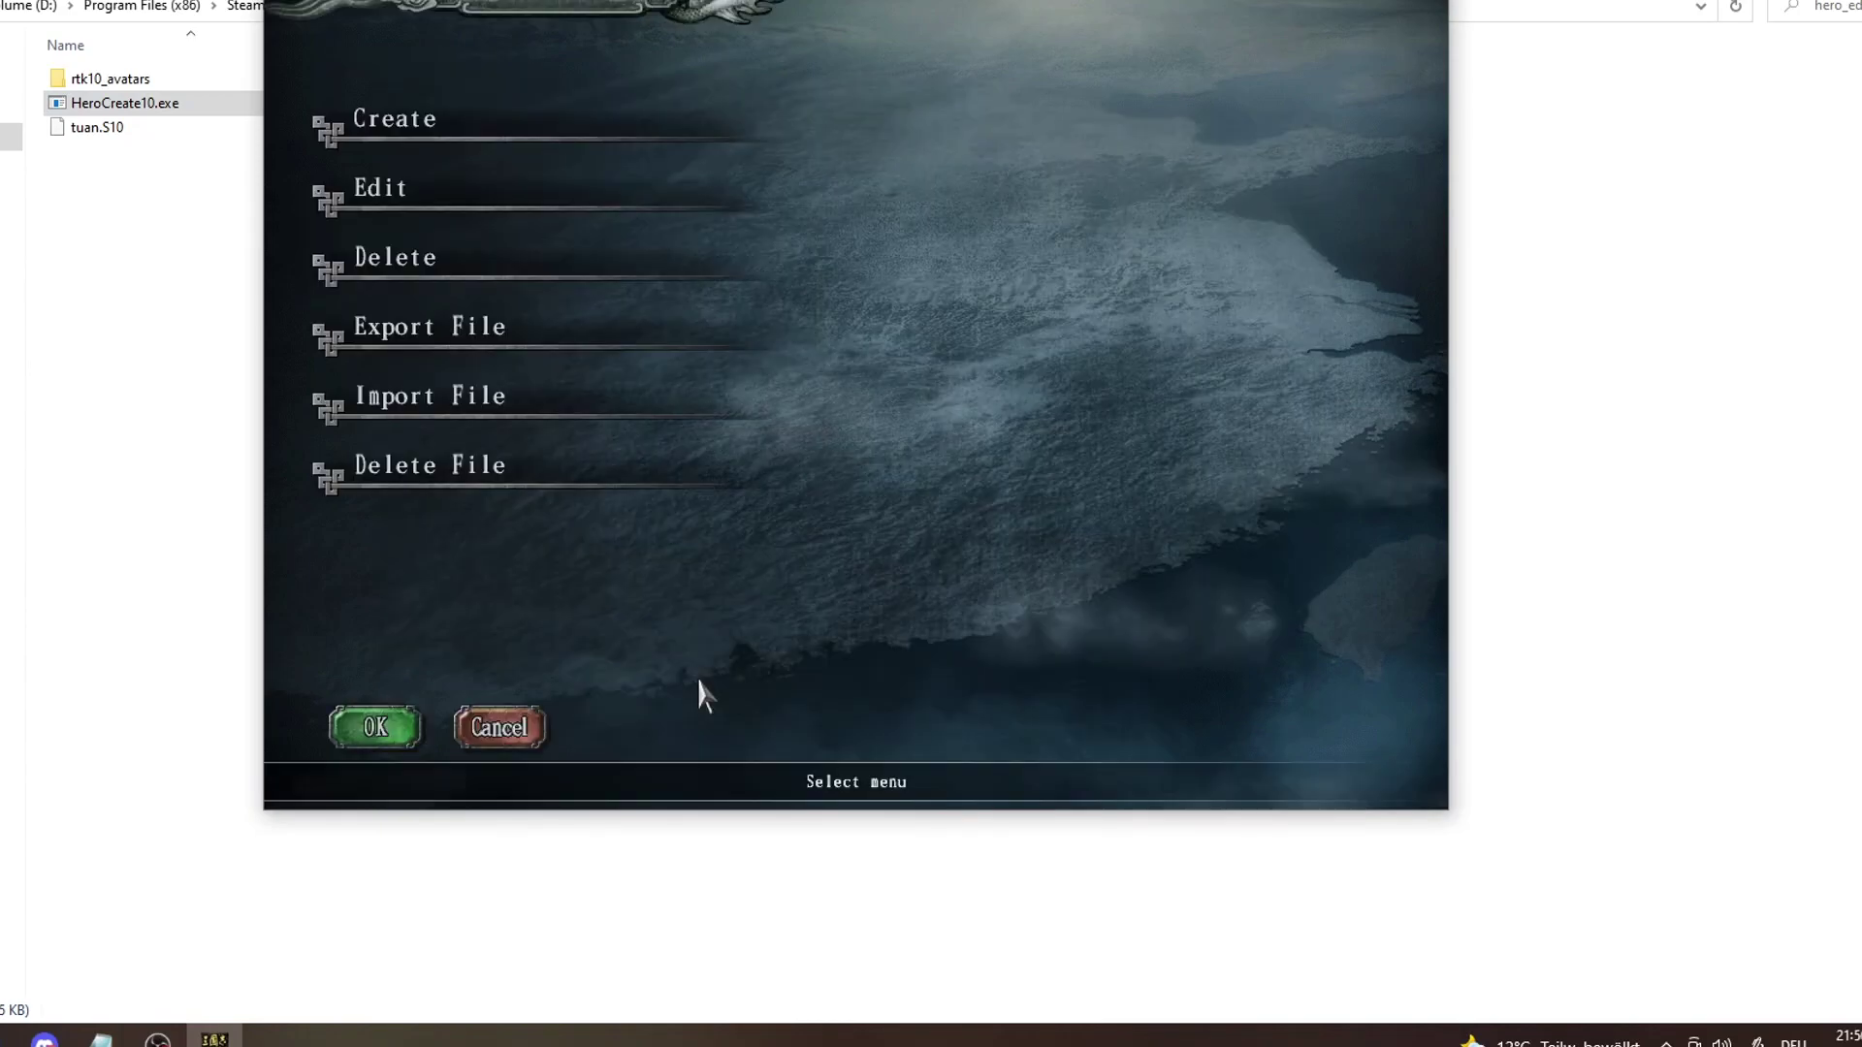
Decline to leave with unsaved data, save the new officer changes, and return to the main menu
click(498, 732)
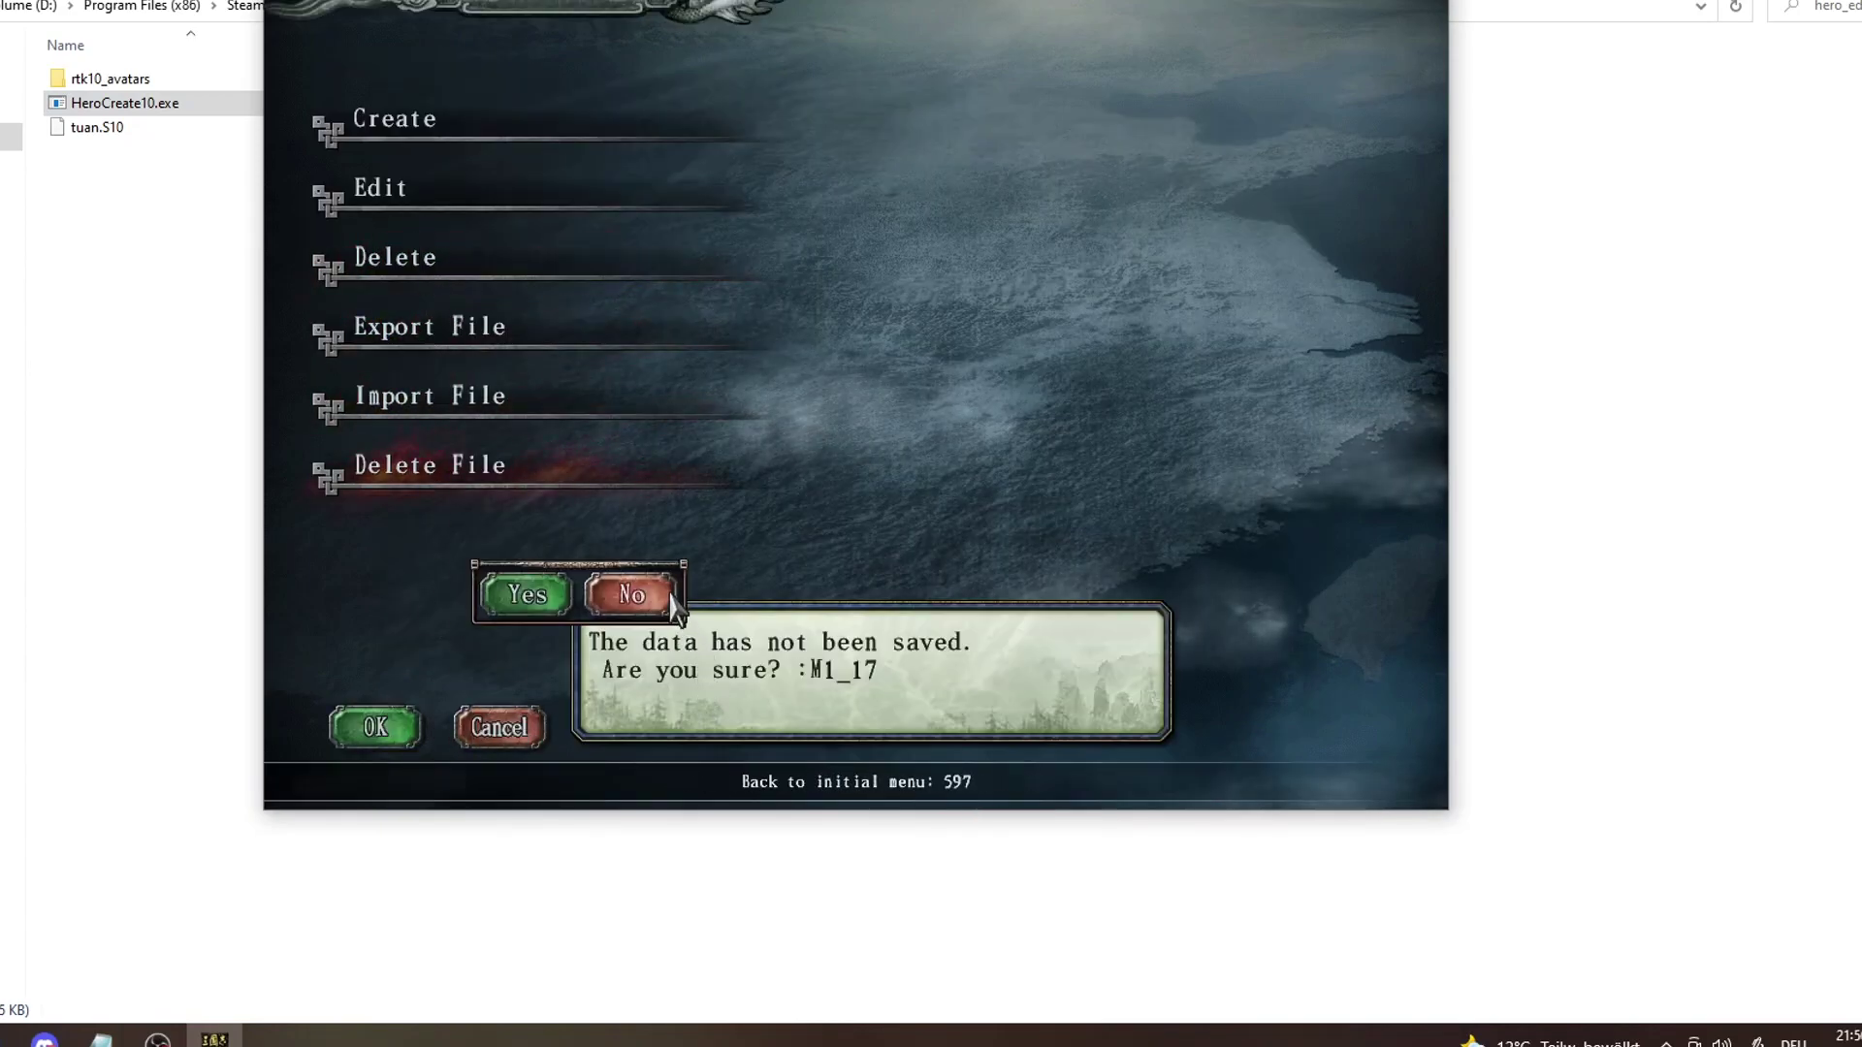
click(635, 593)
click(383, 734)
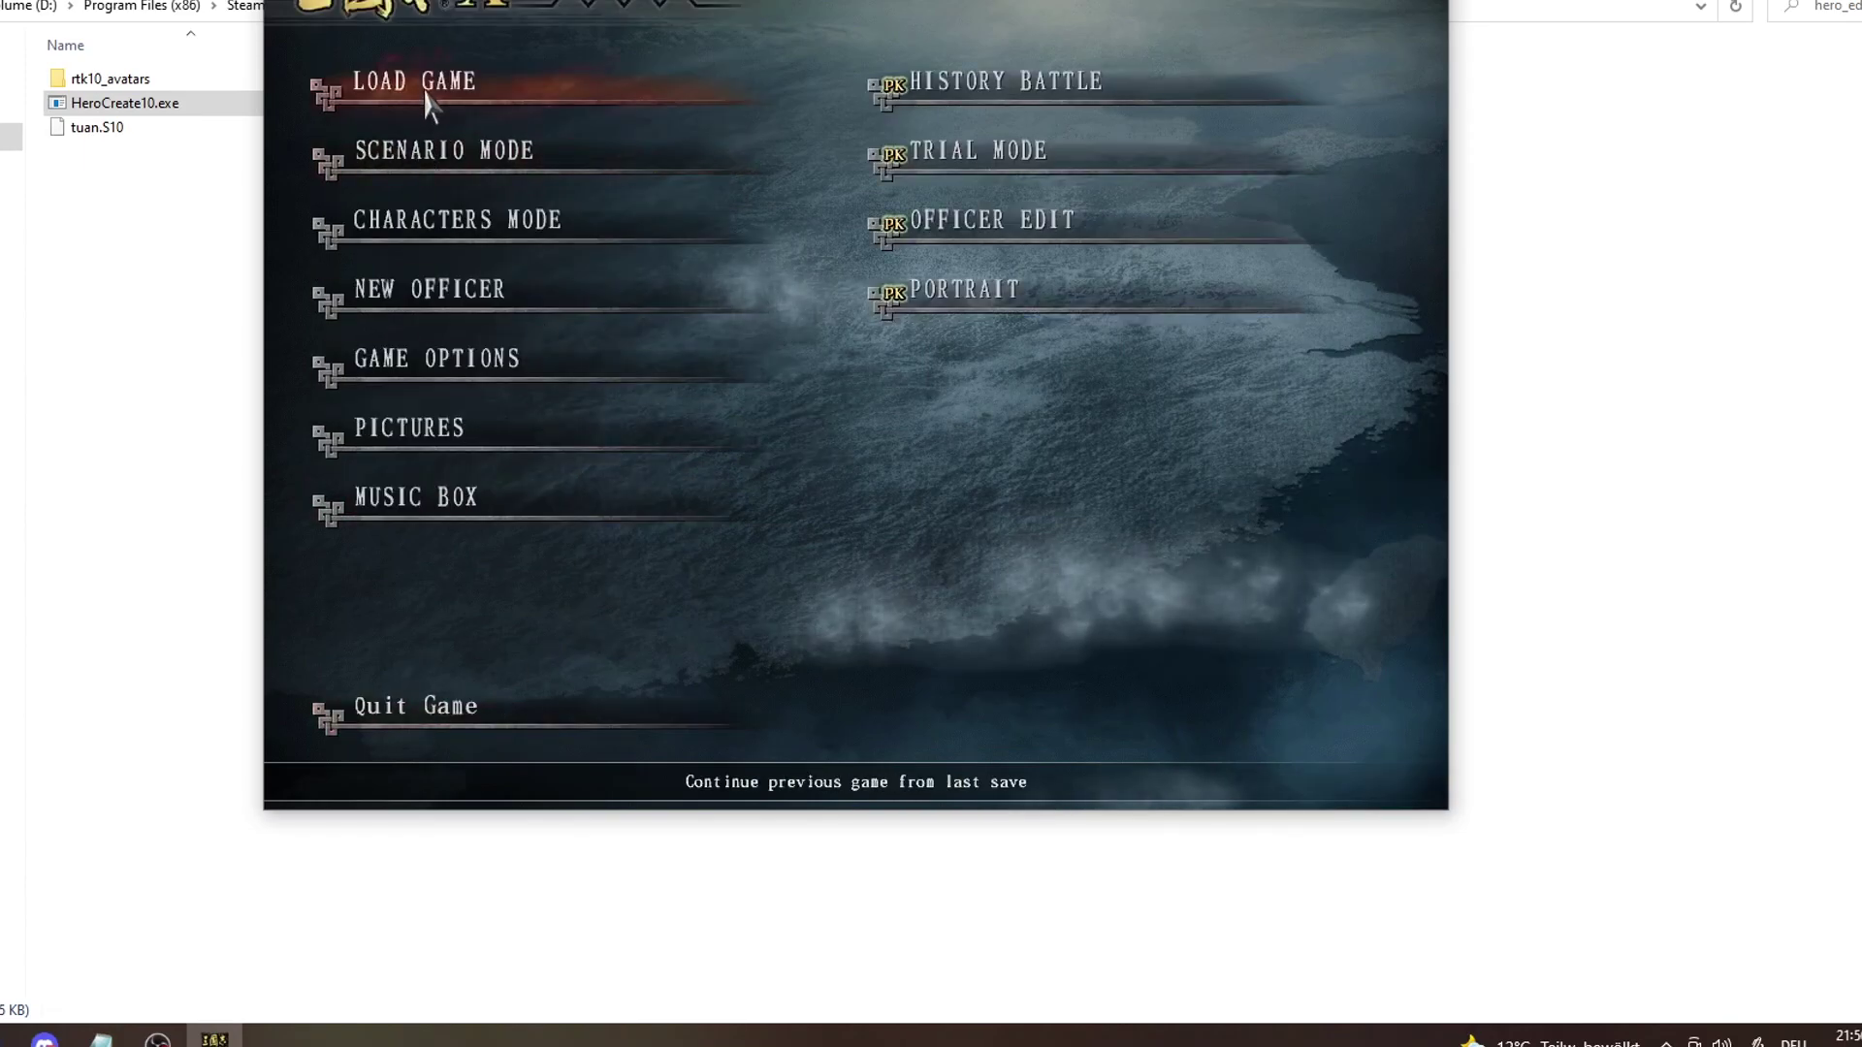
Mark TutOrial for debut in the scenario 184Yr Revolt awakens Heroic Ambitions and cancel the registration
click(475, 155)
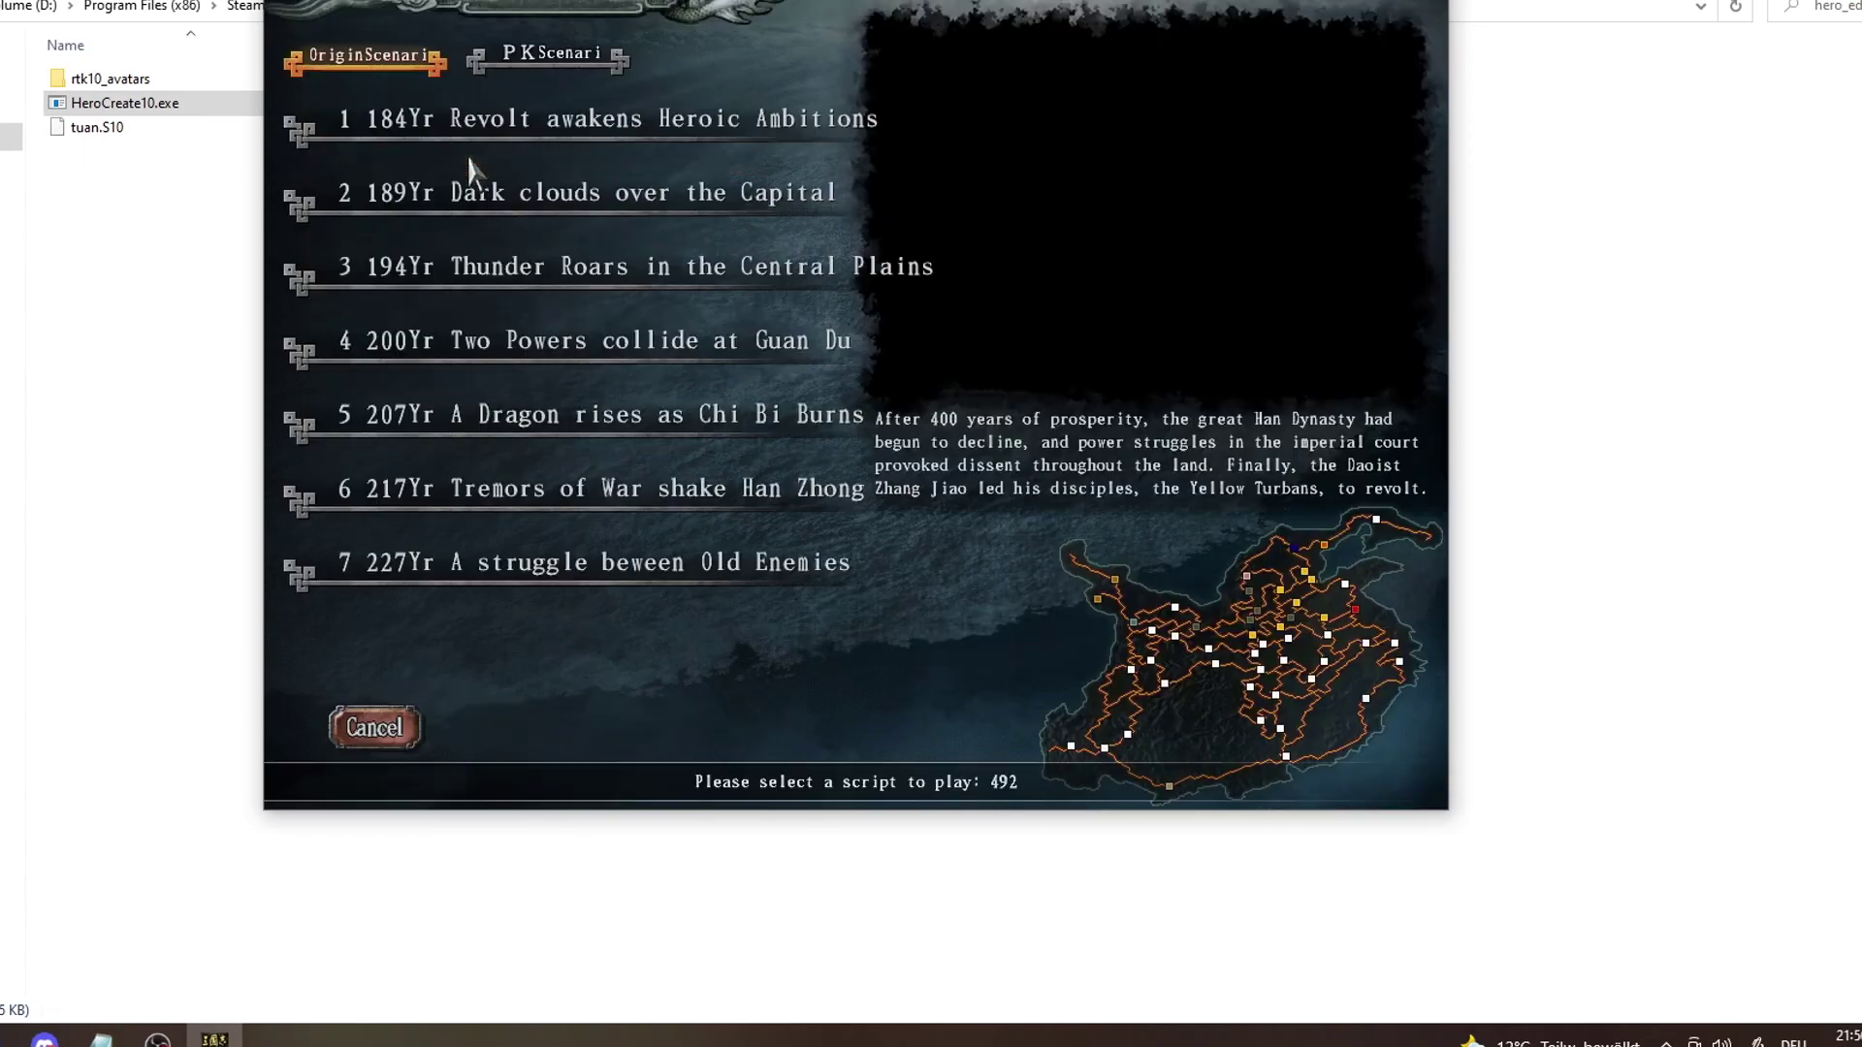
click(528, 143)
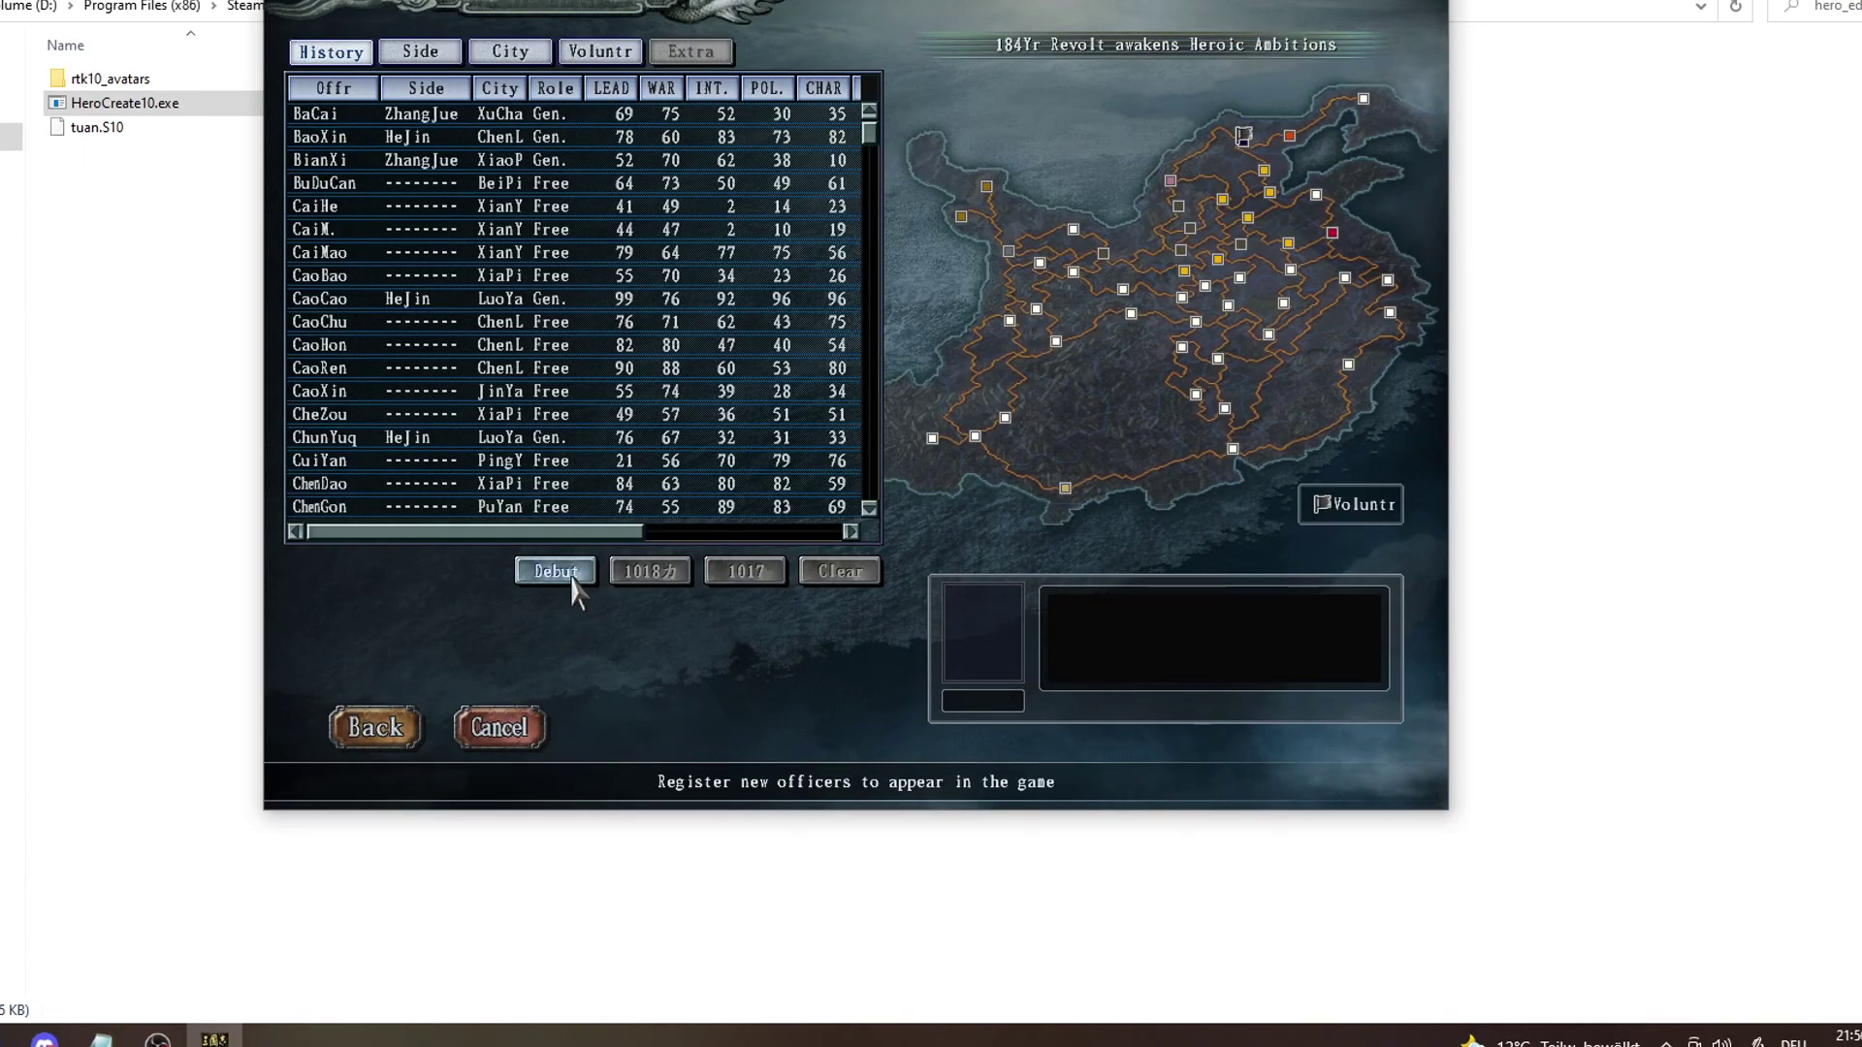
click(573, 587)
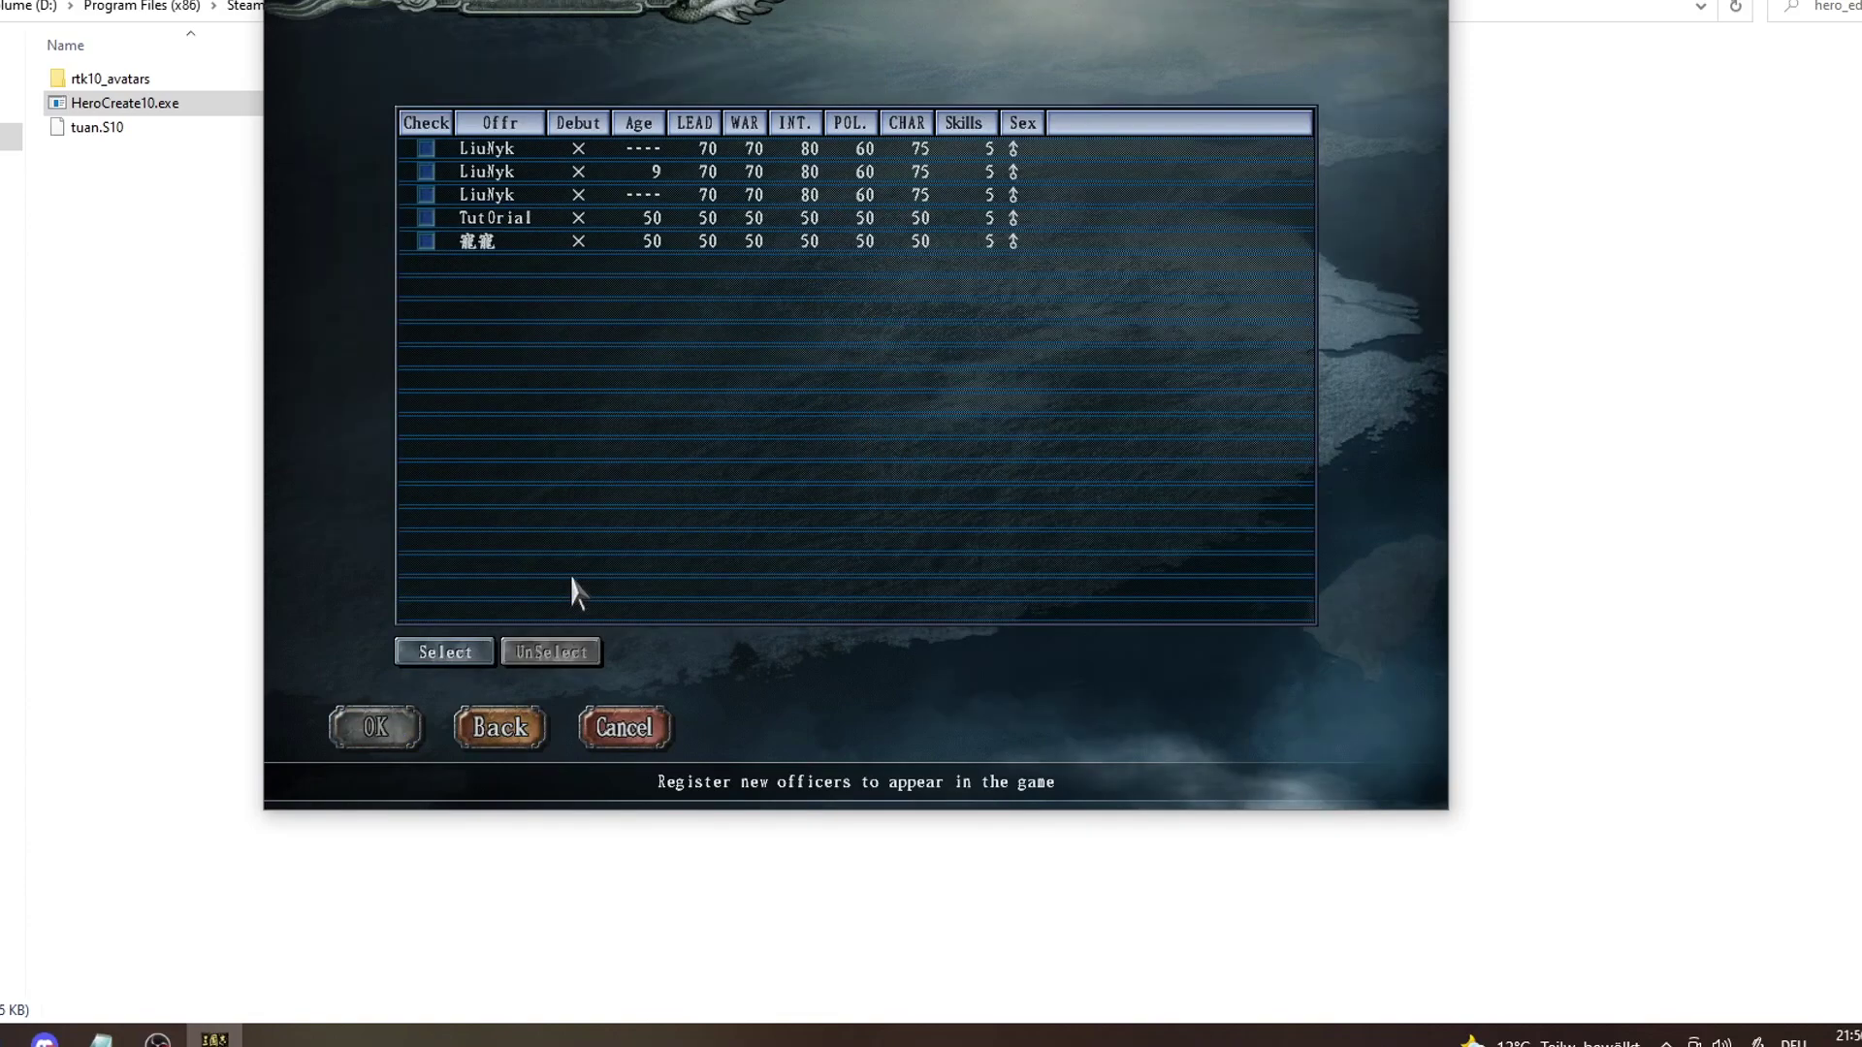
click(712, 218)
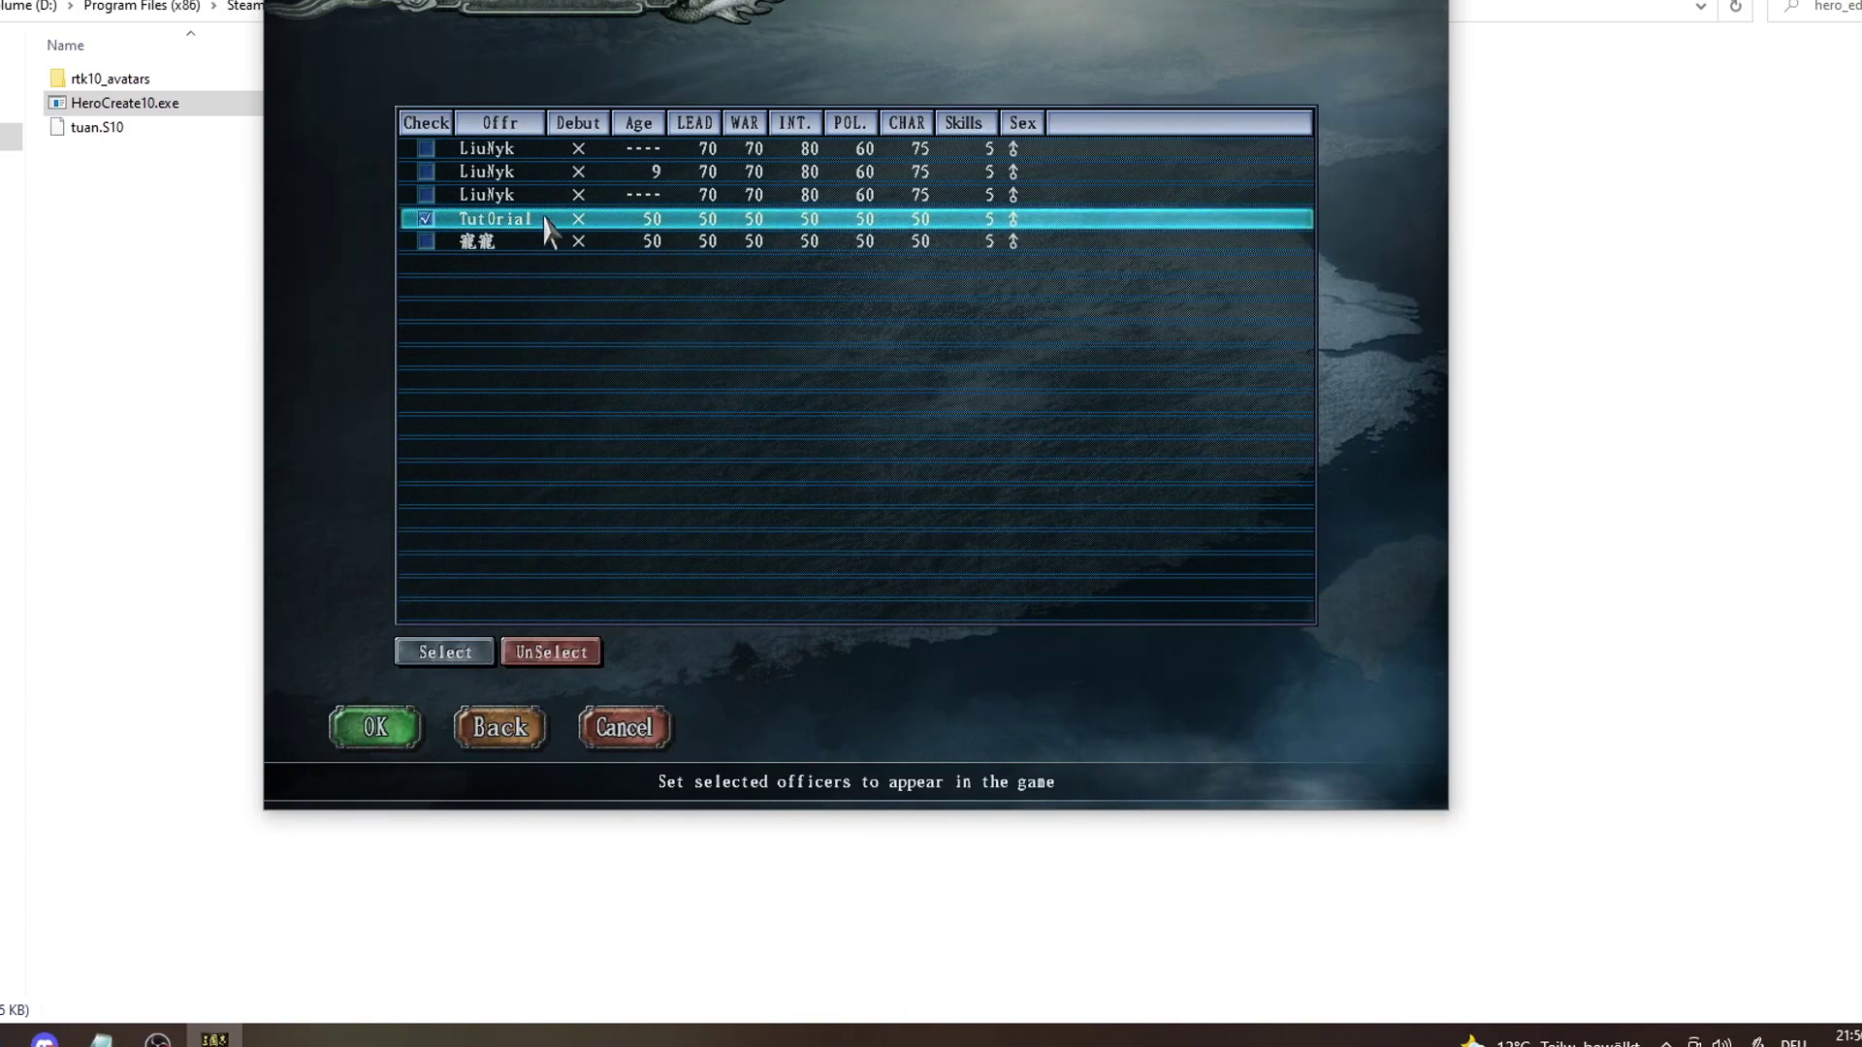
click(652, 725)
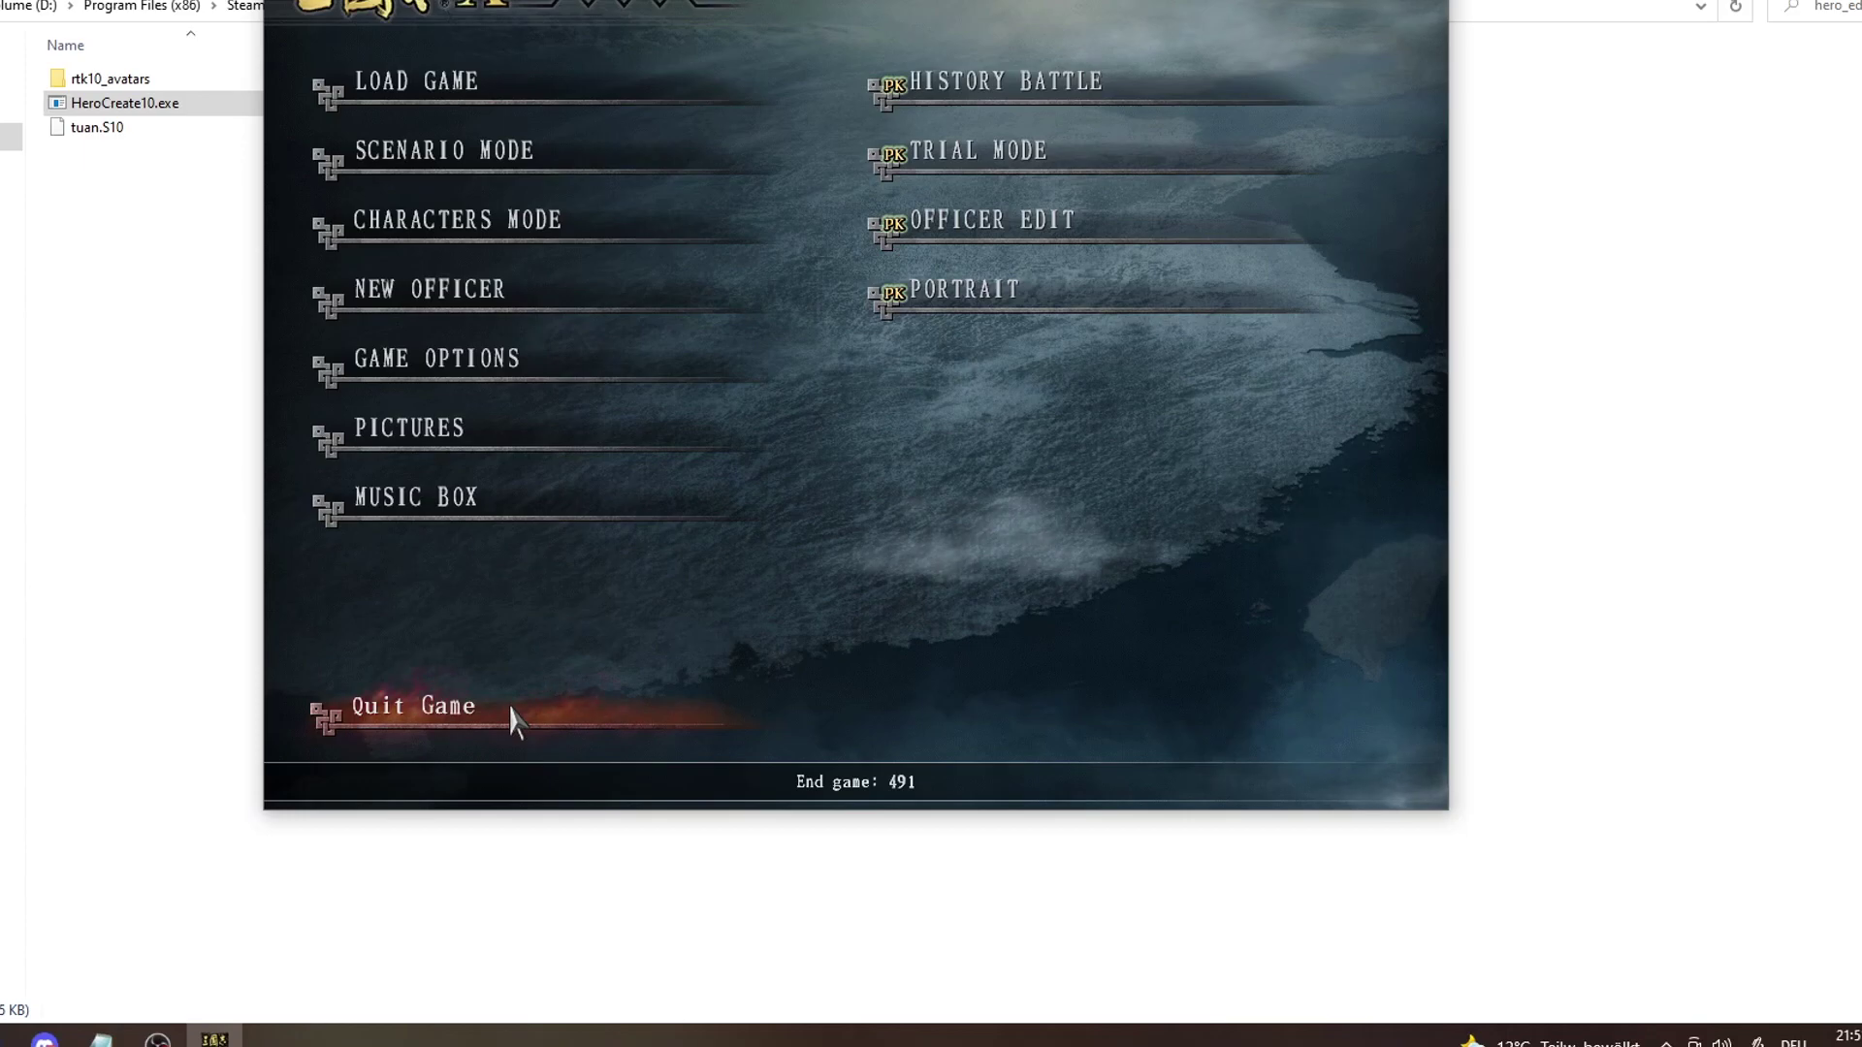
Load the saved game from slot 1 and switch to San10Editor, started from the san10editor folder
click(727, 97)
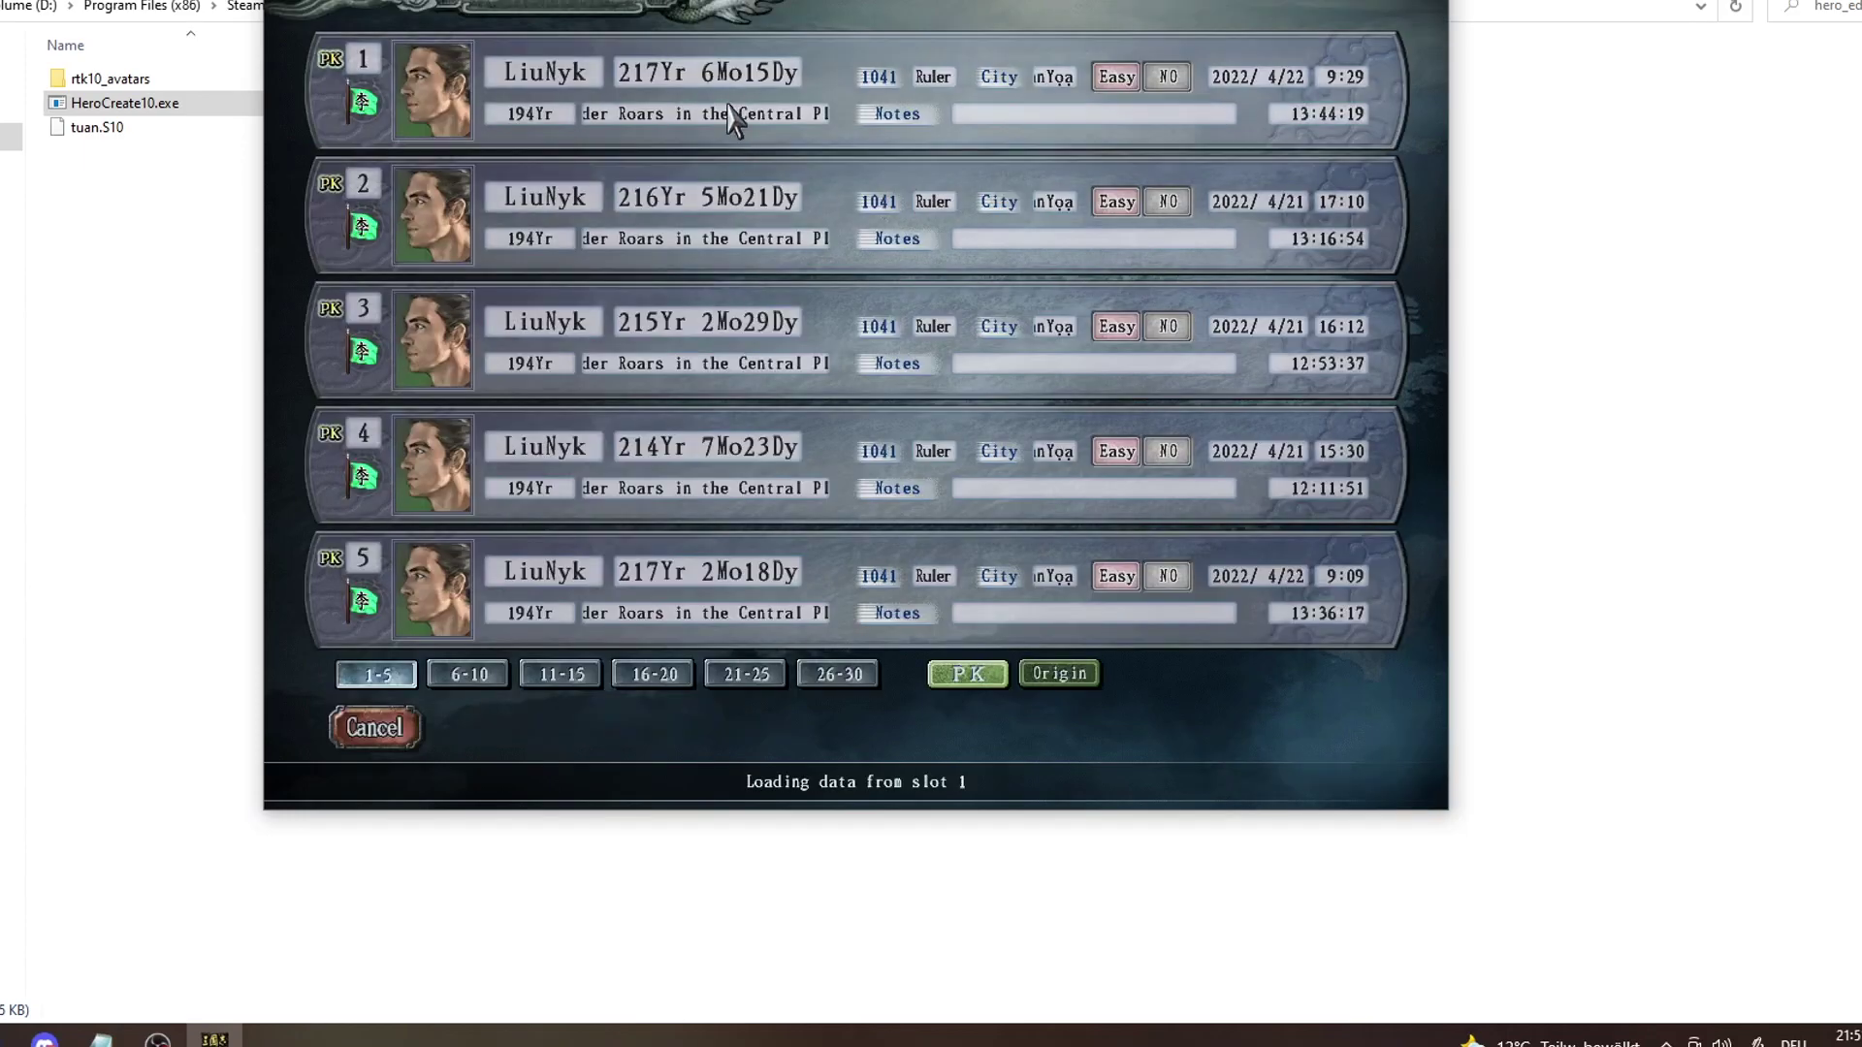
click(772, 62)
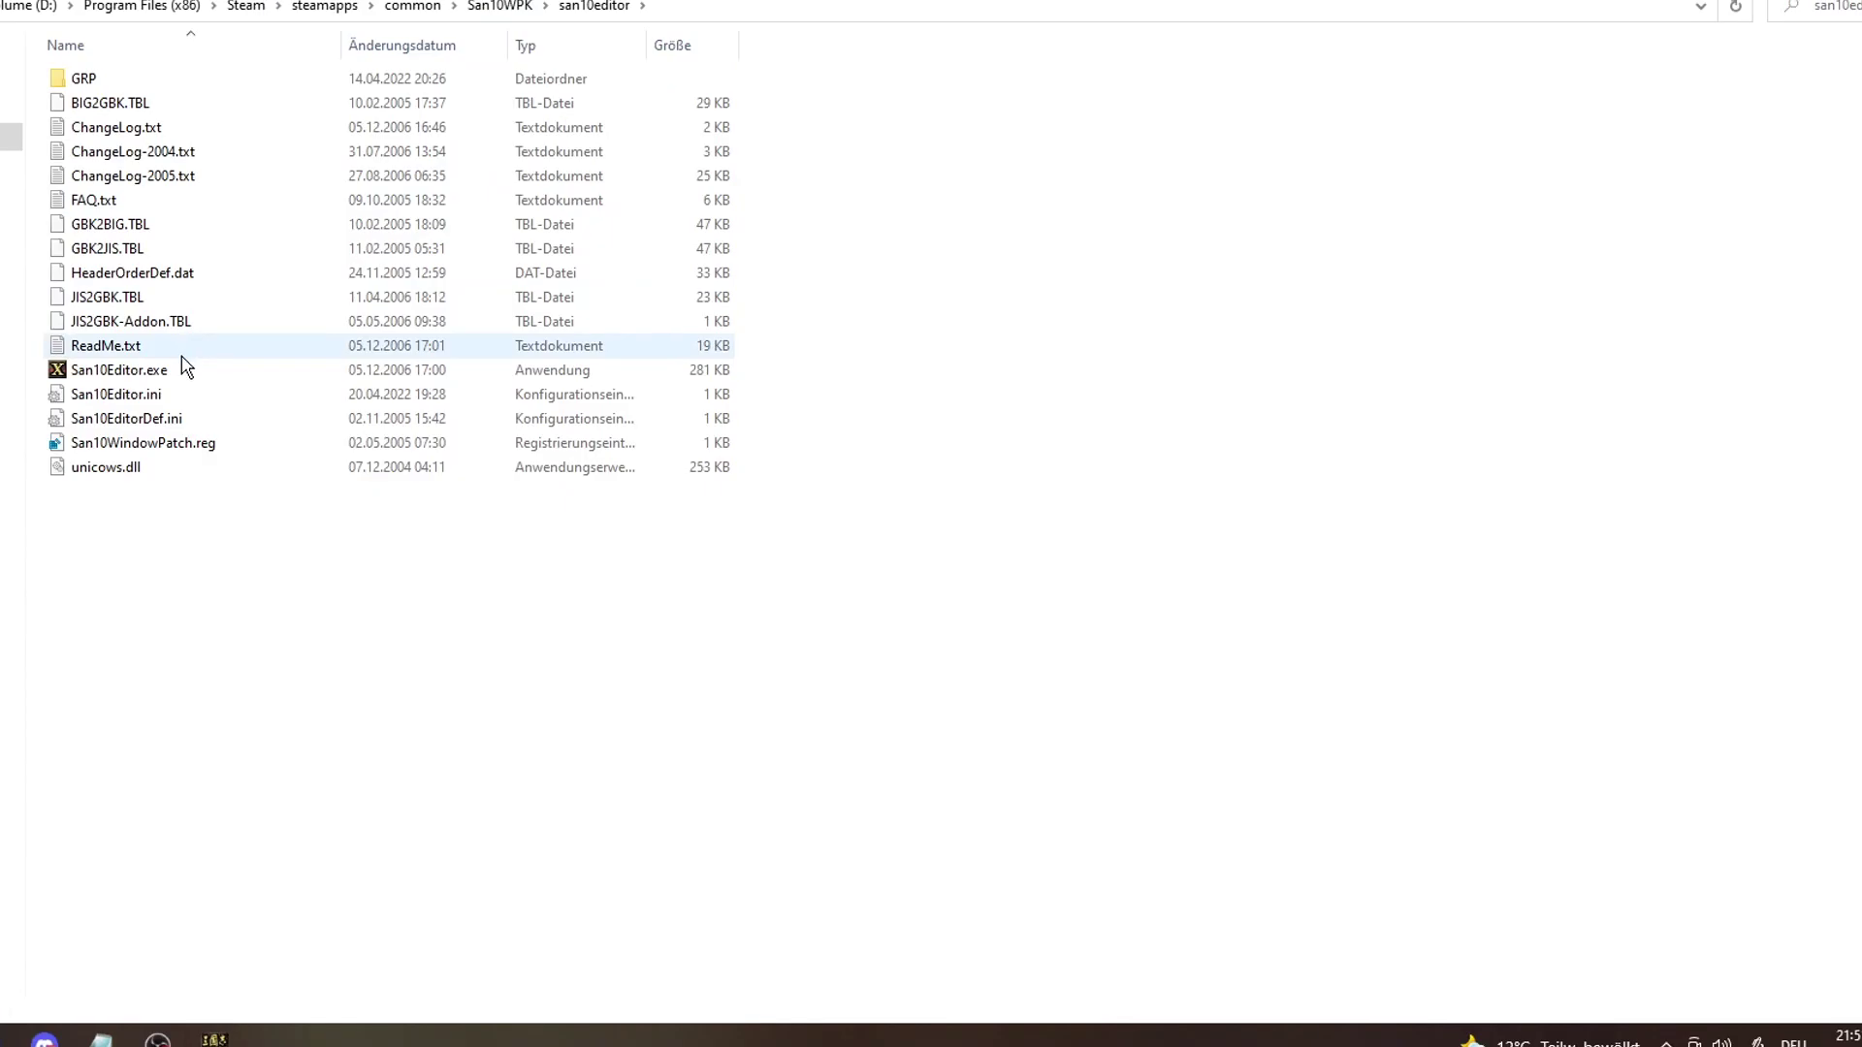
double_click(185, 371)
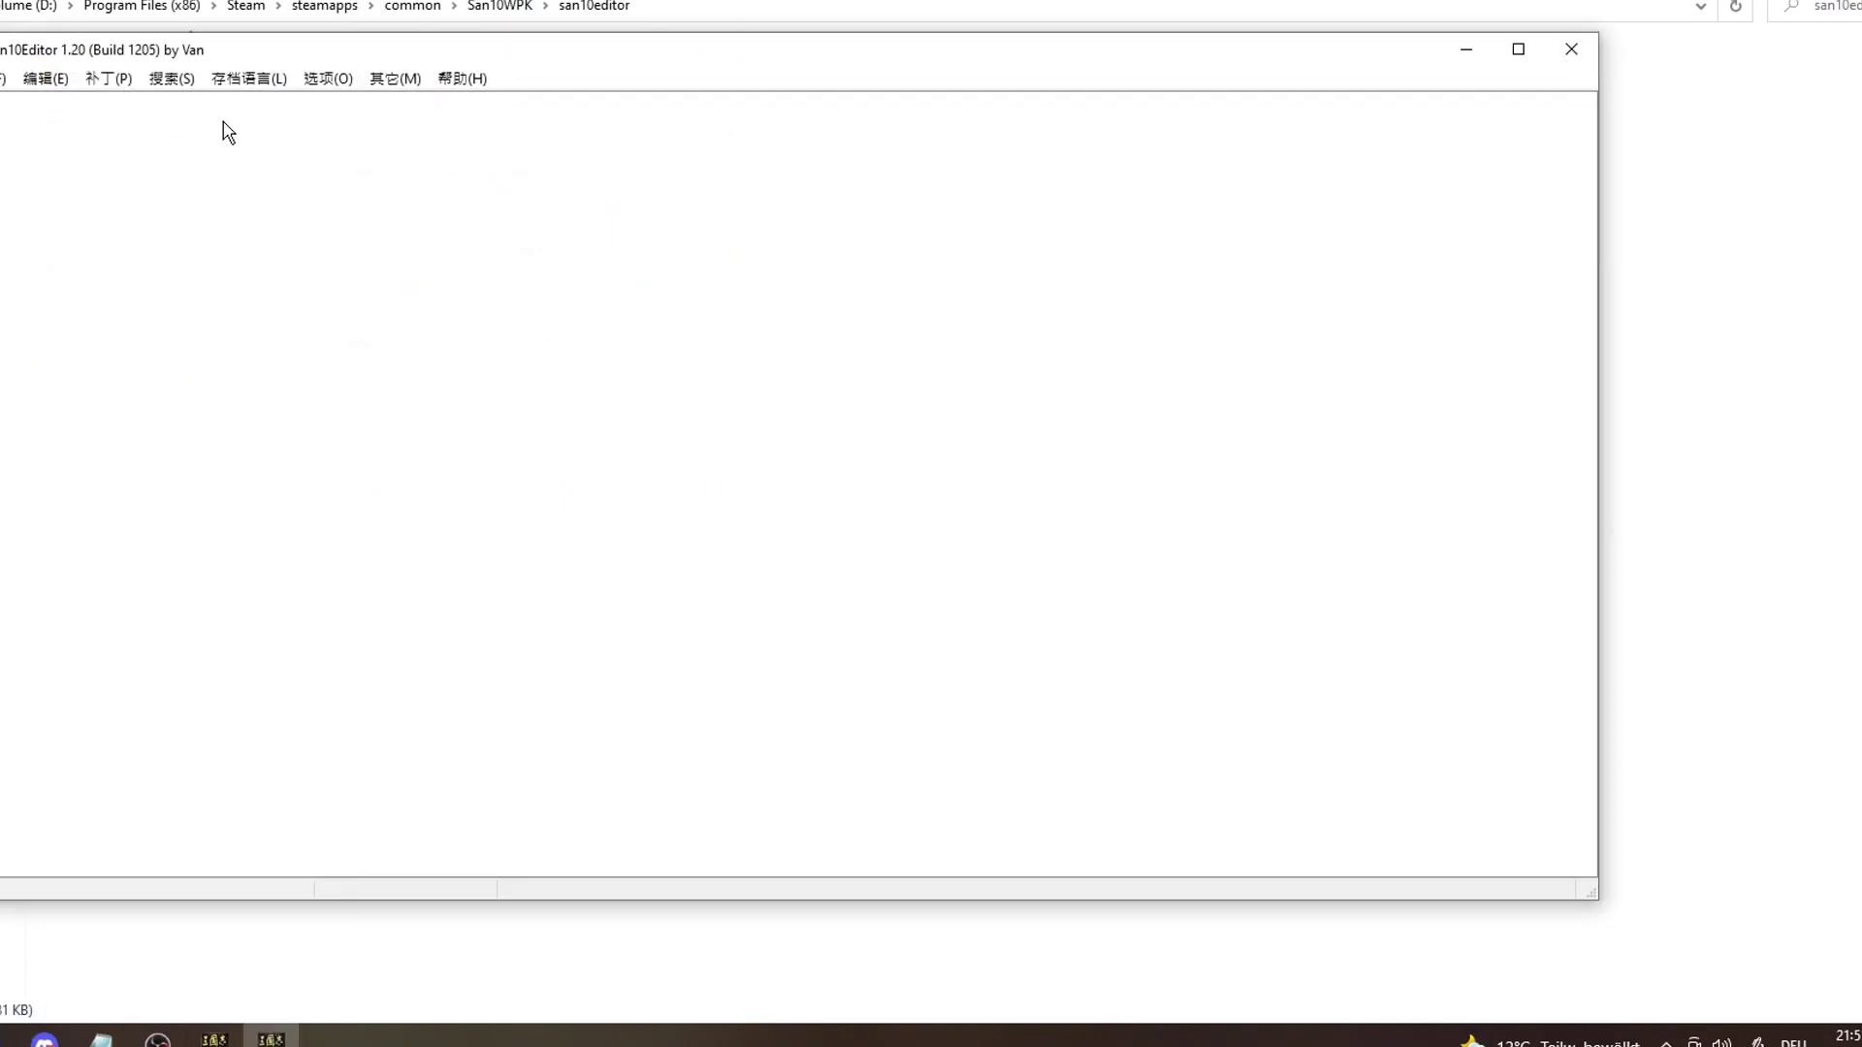
drag(349, 57, 388, 8)
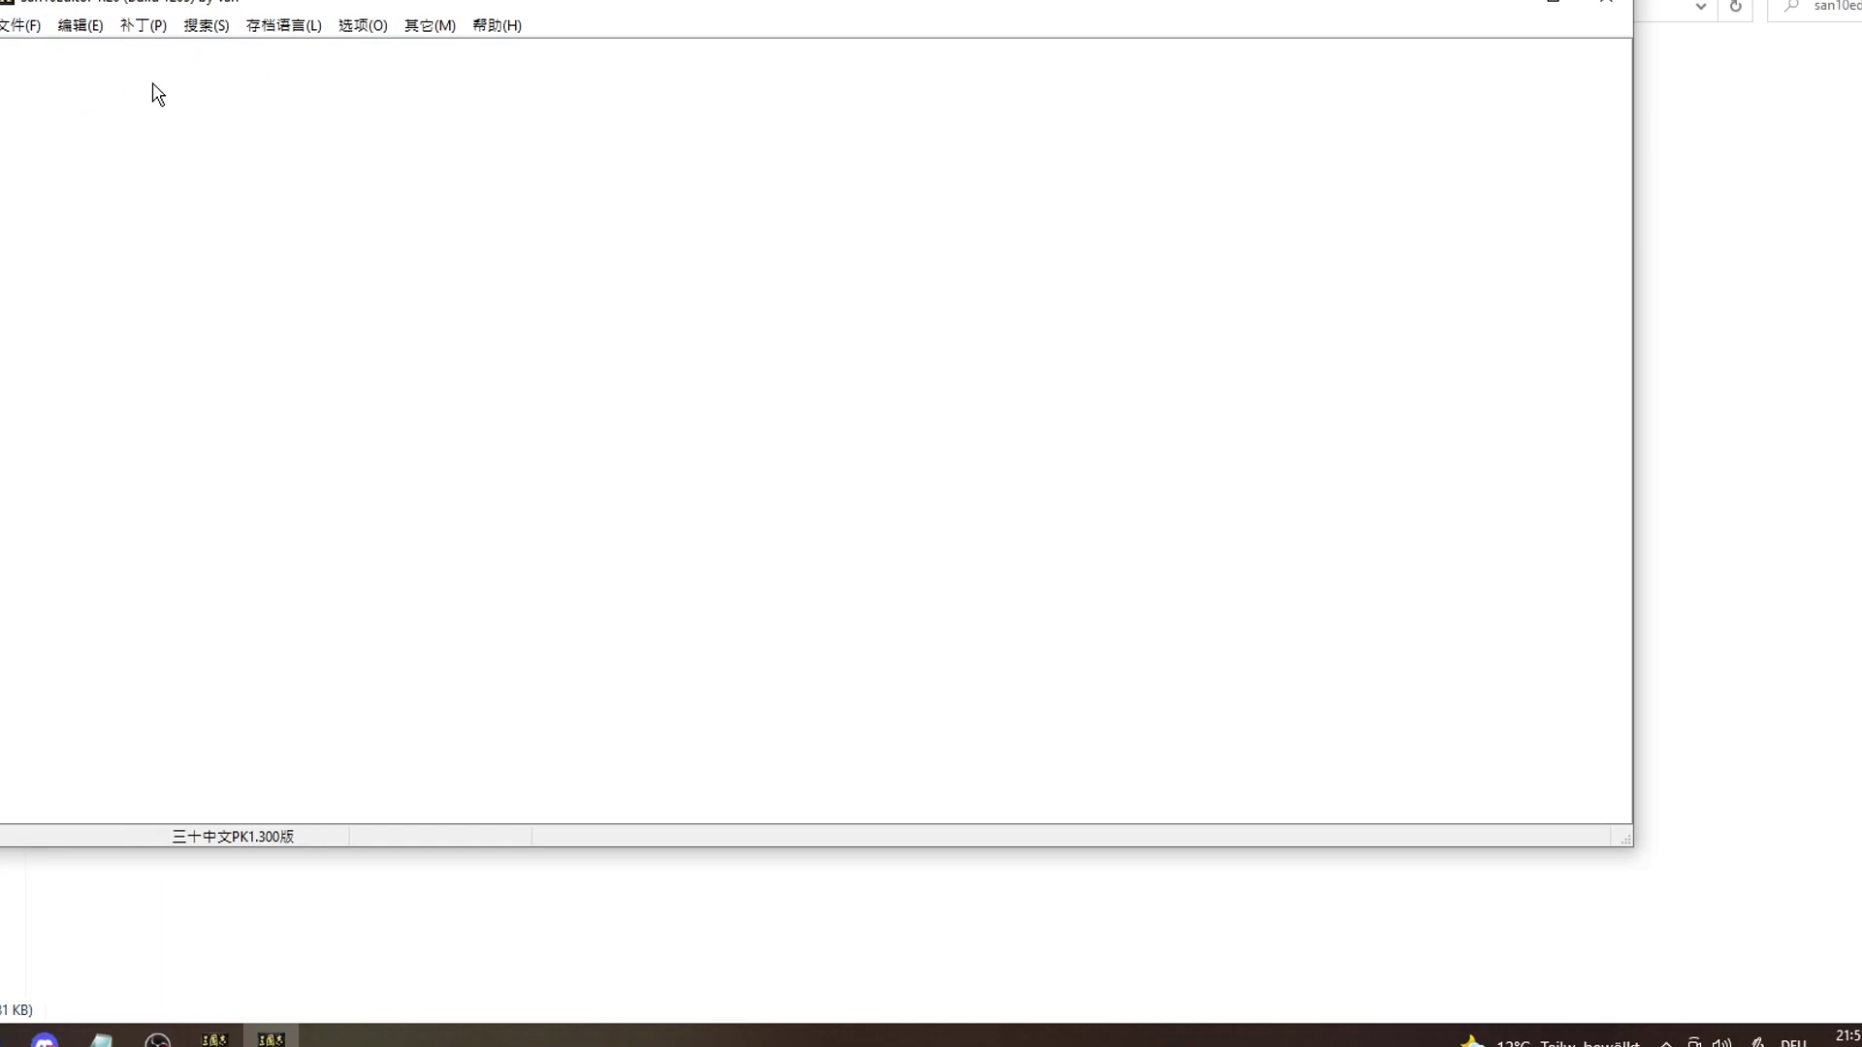
Display the list of child officers (子女武将) of the running game
click(90, 30)
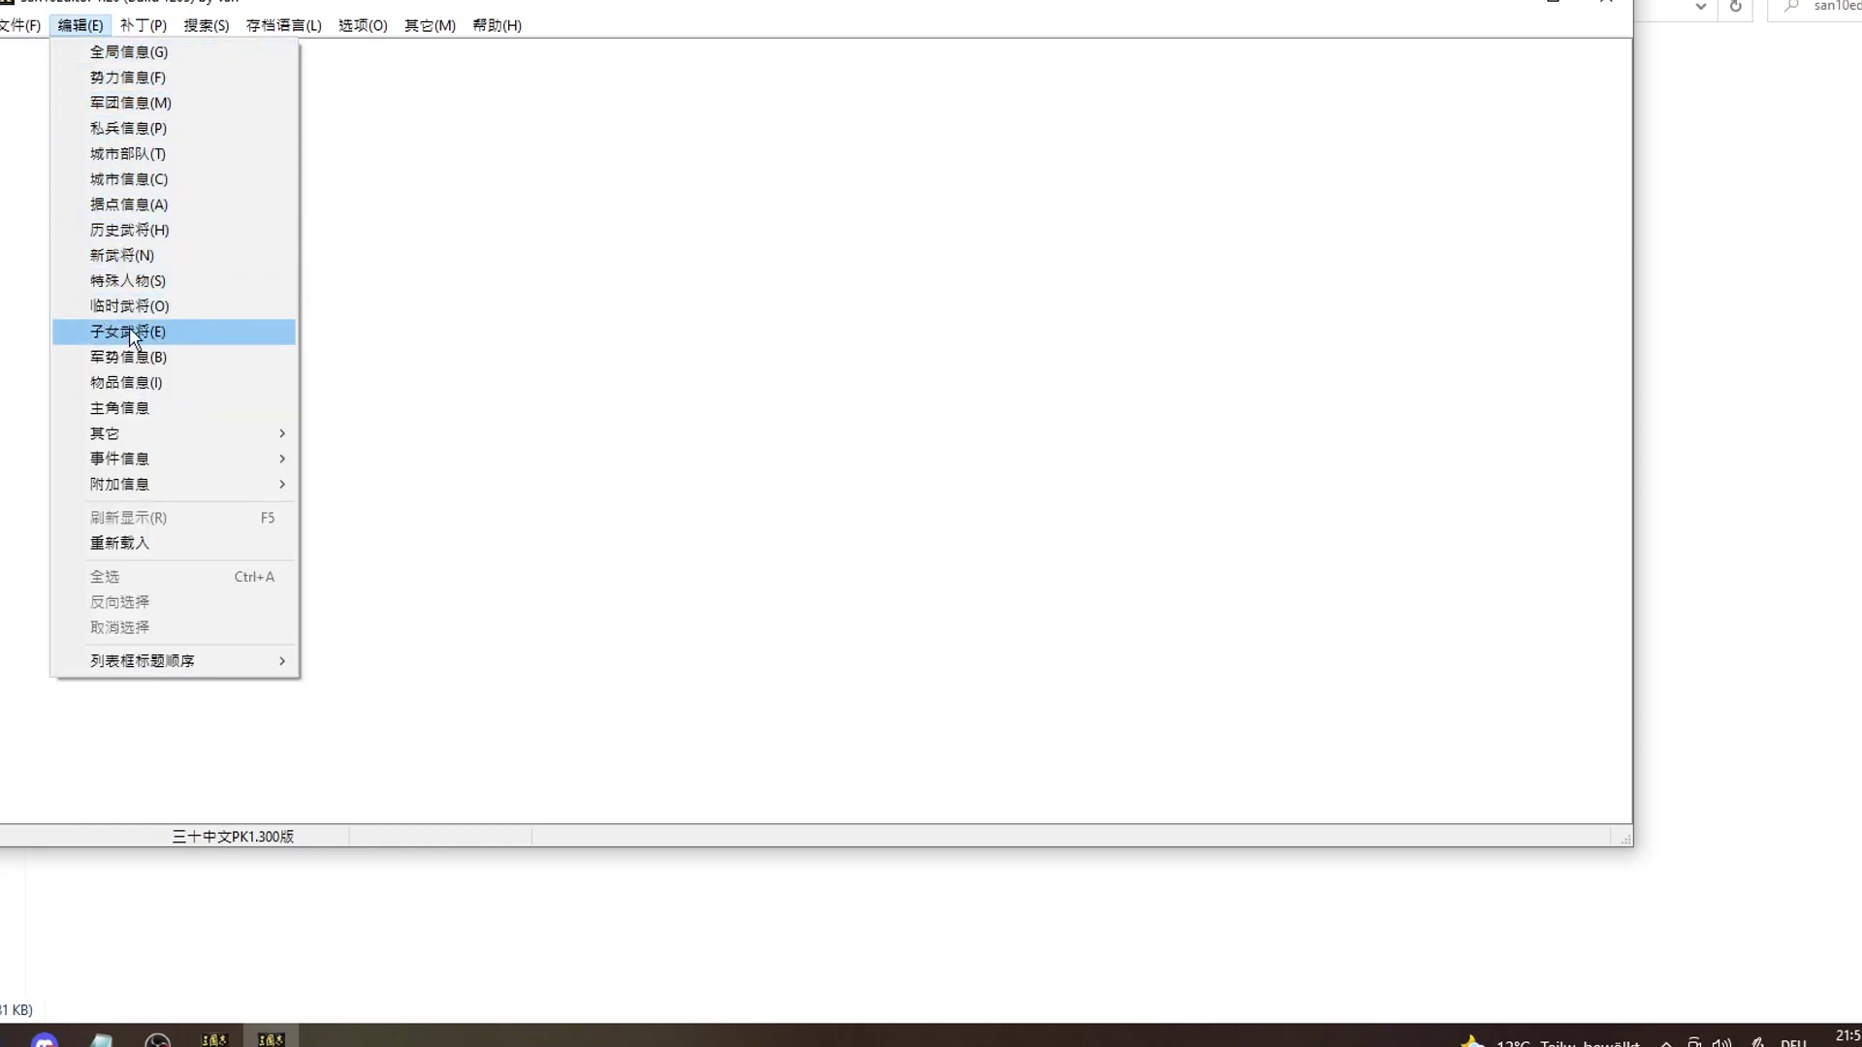
click(163, 335)
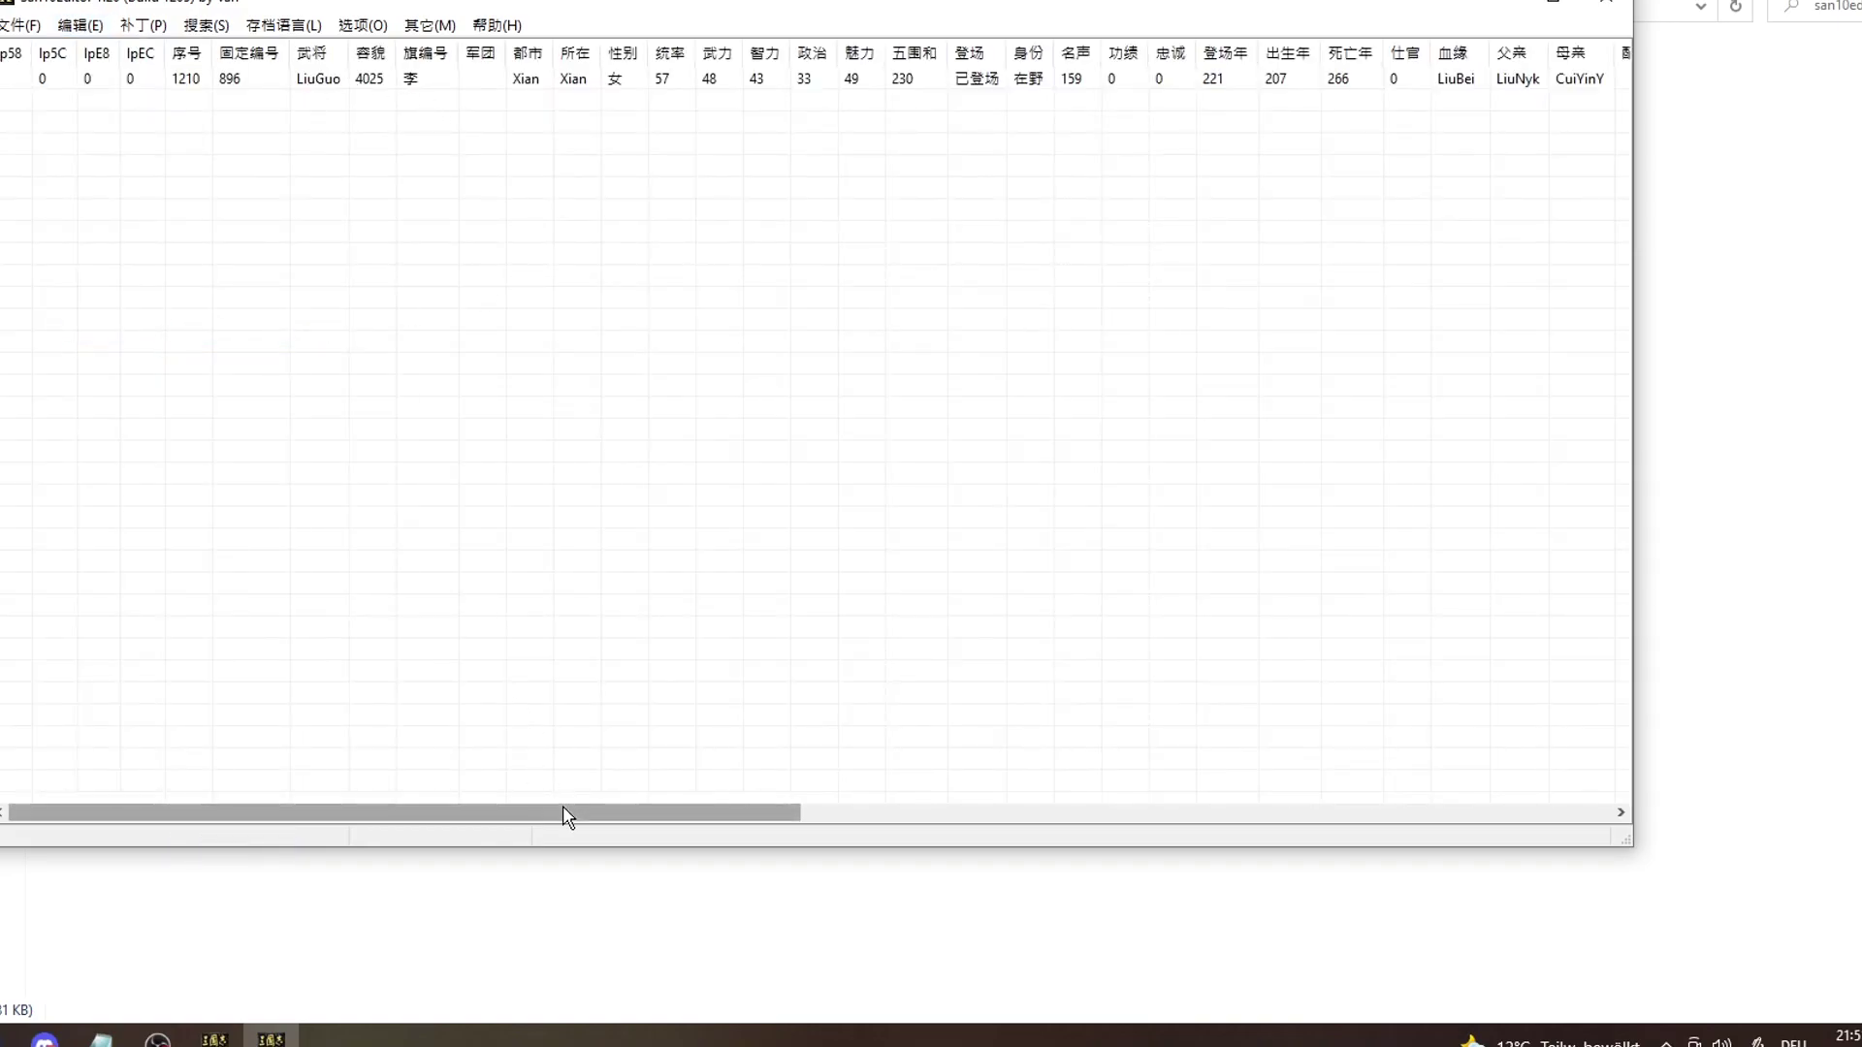
drag(562, 816, 311, 250)
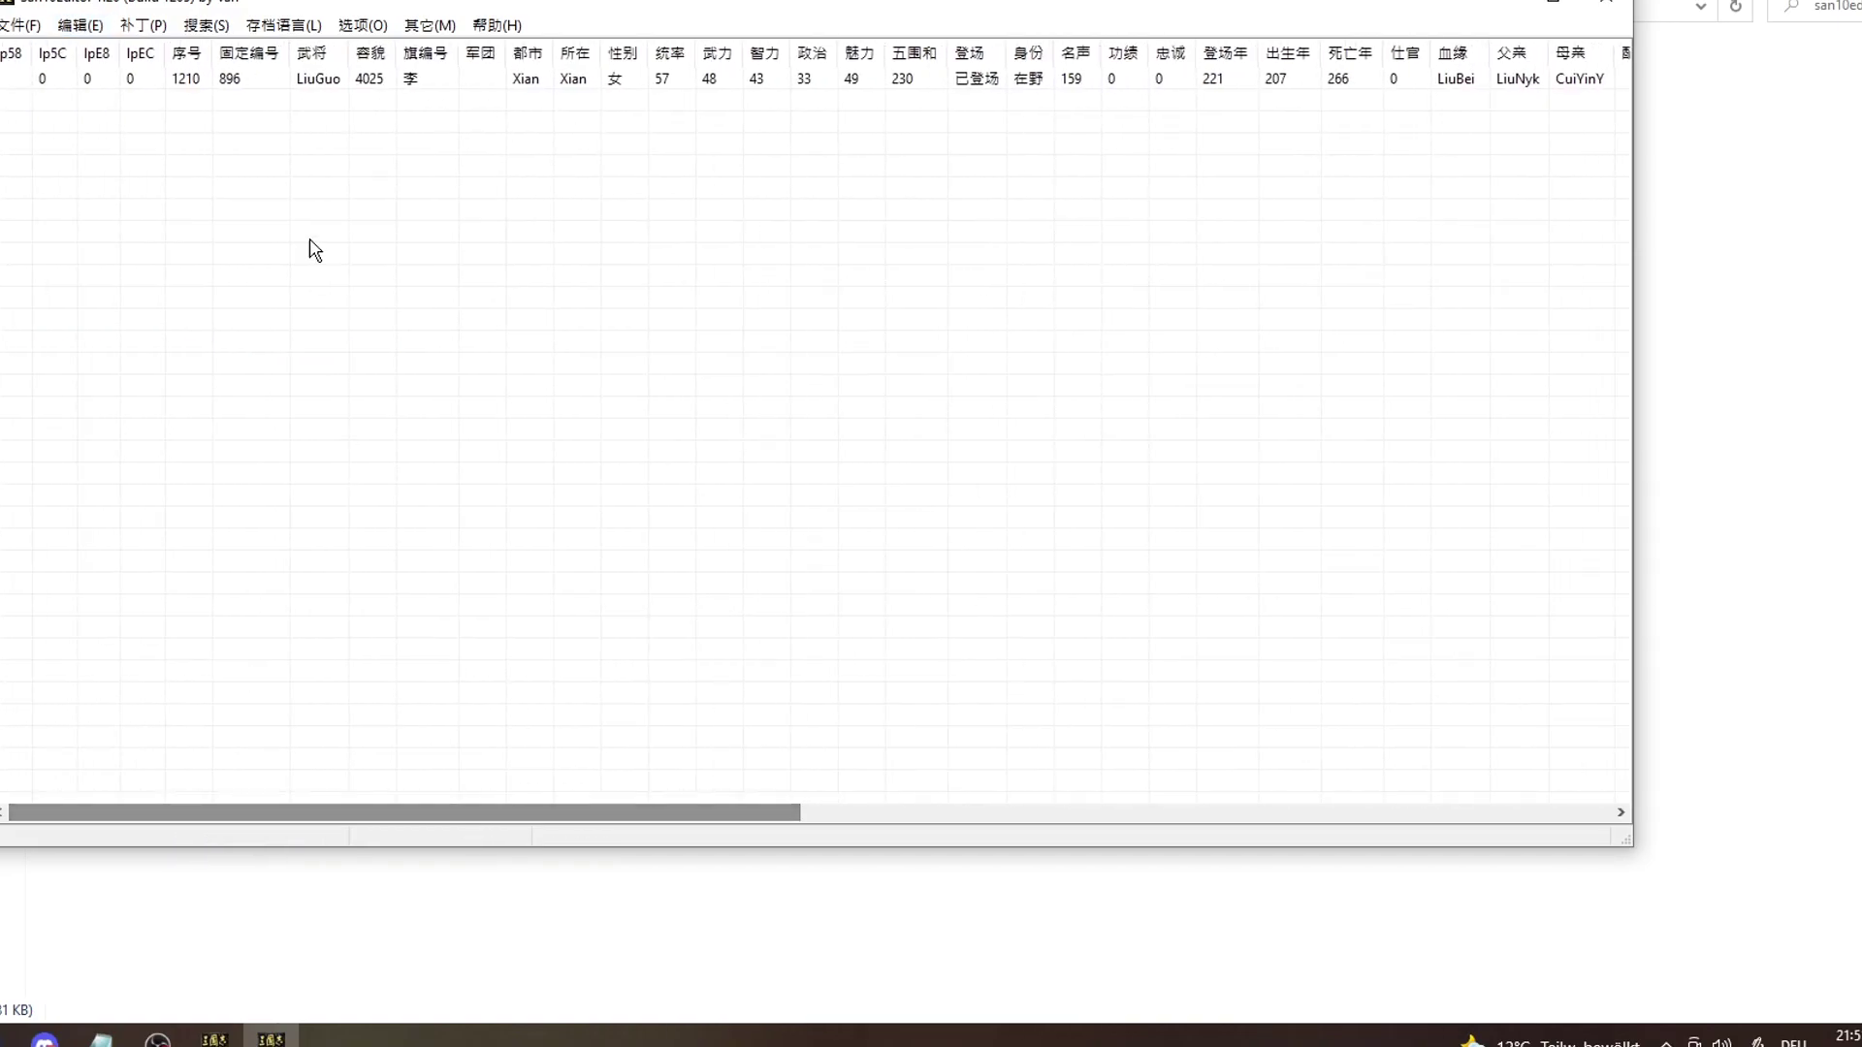
click(288, 81)
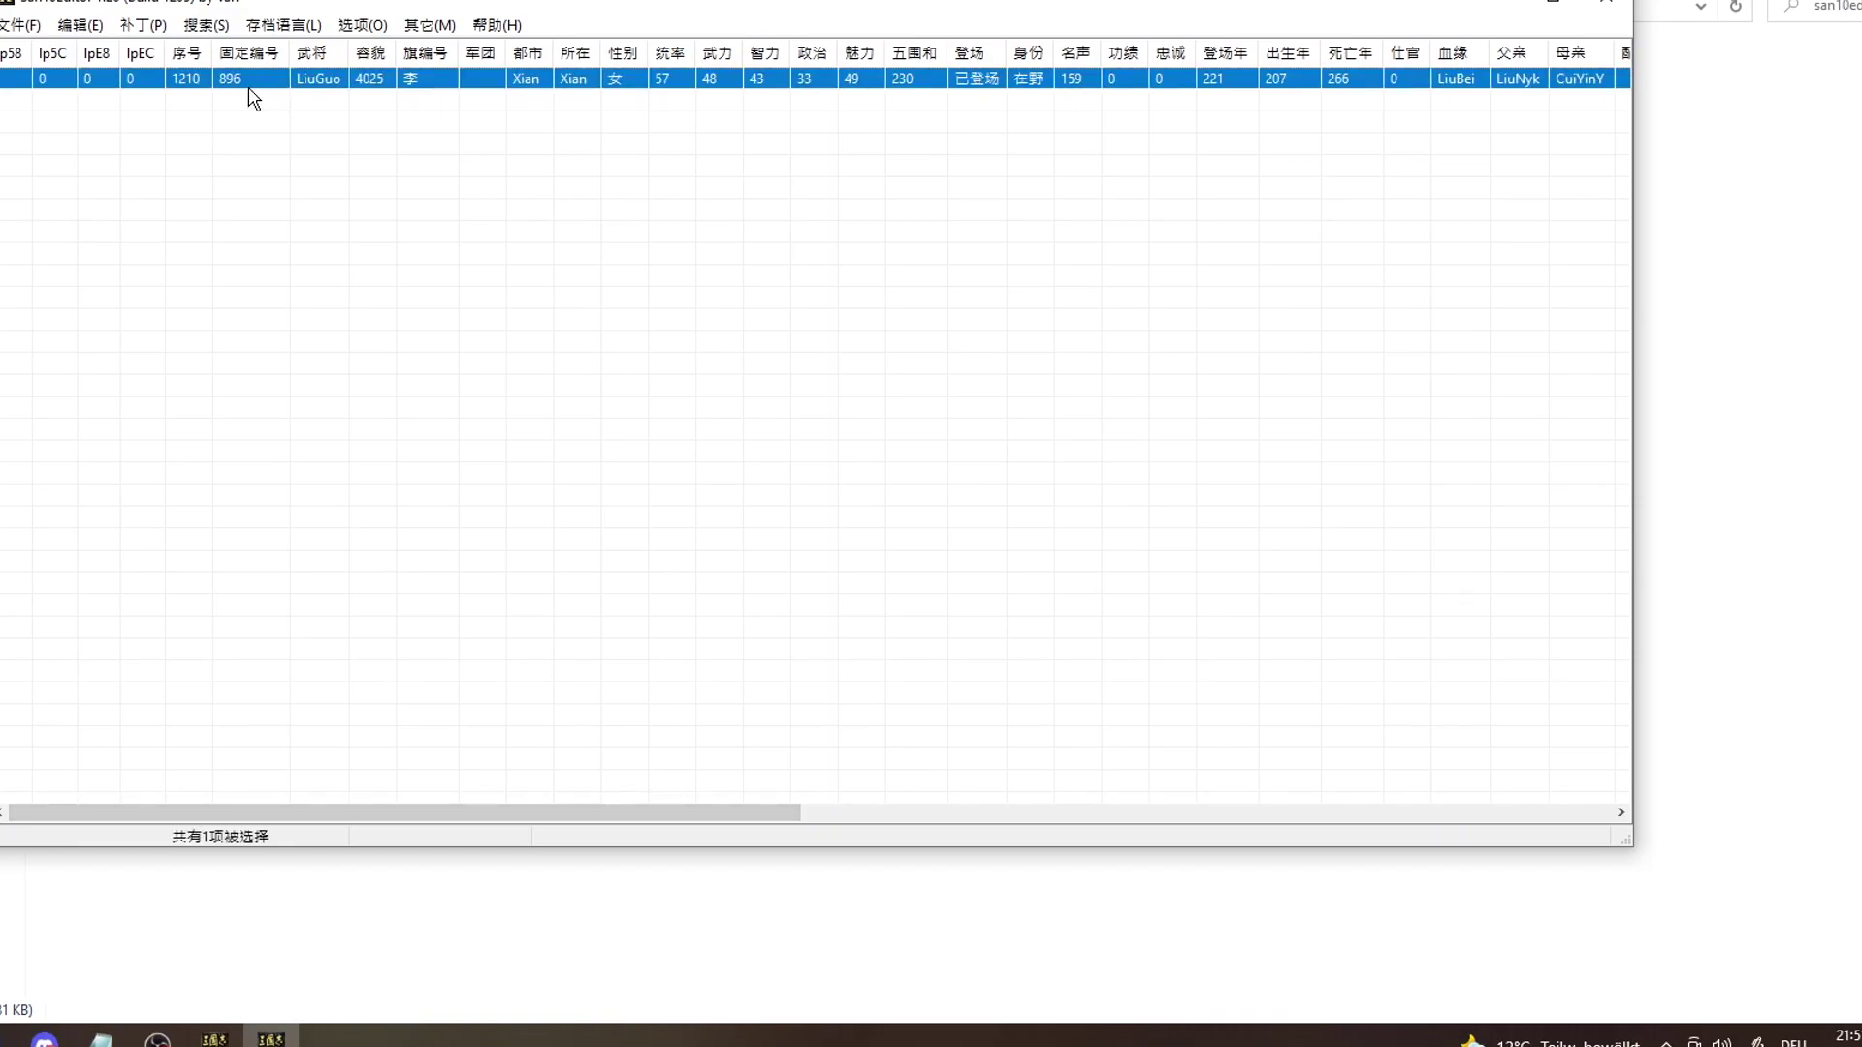
double_click(249, 83)
drag(805, 85, 724, 20)
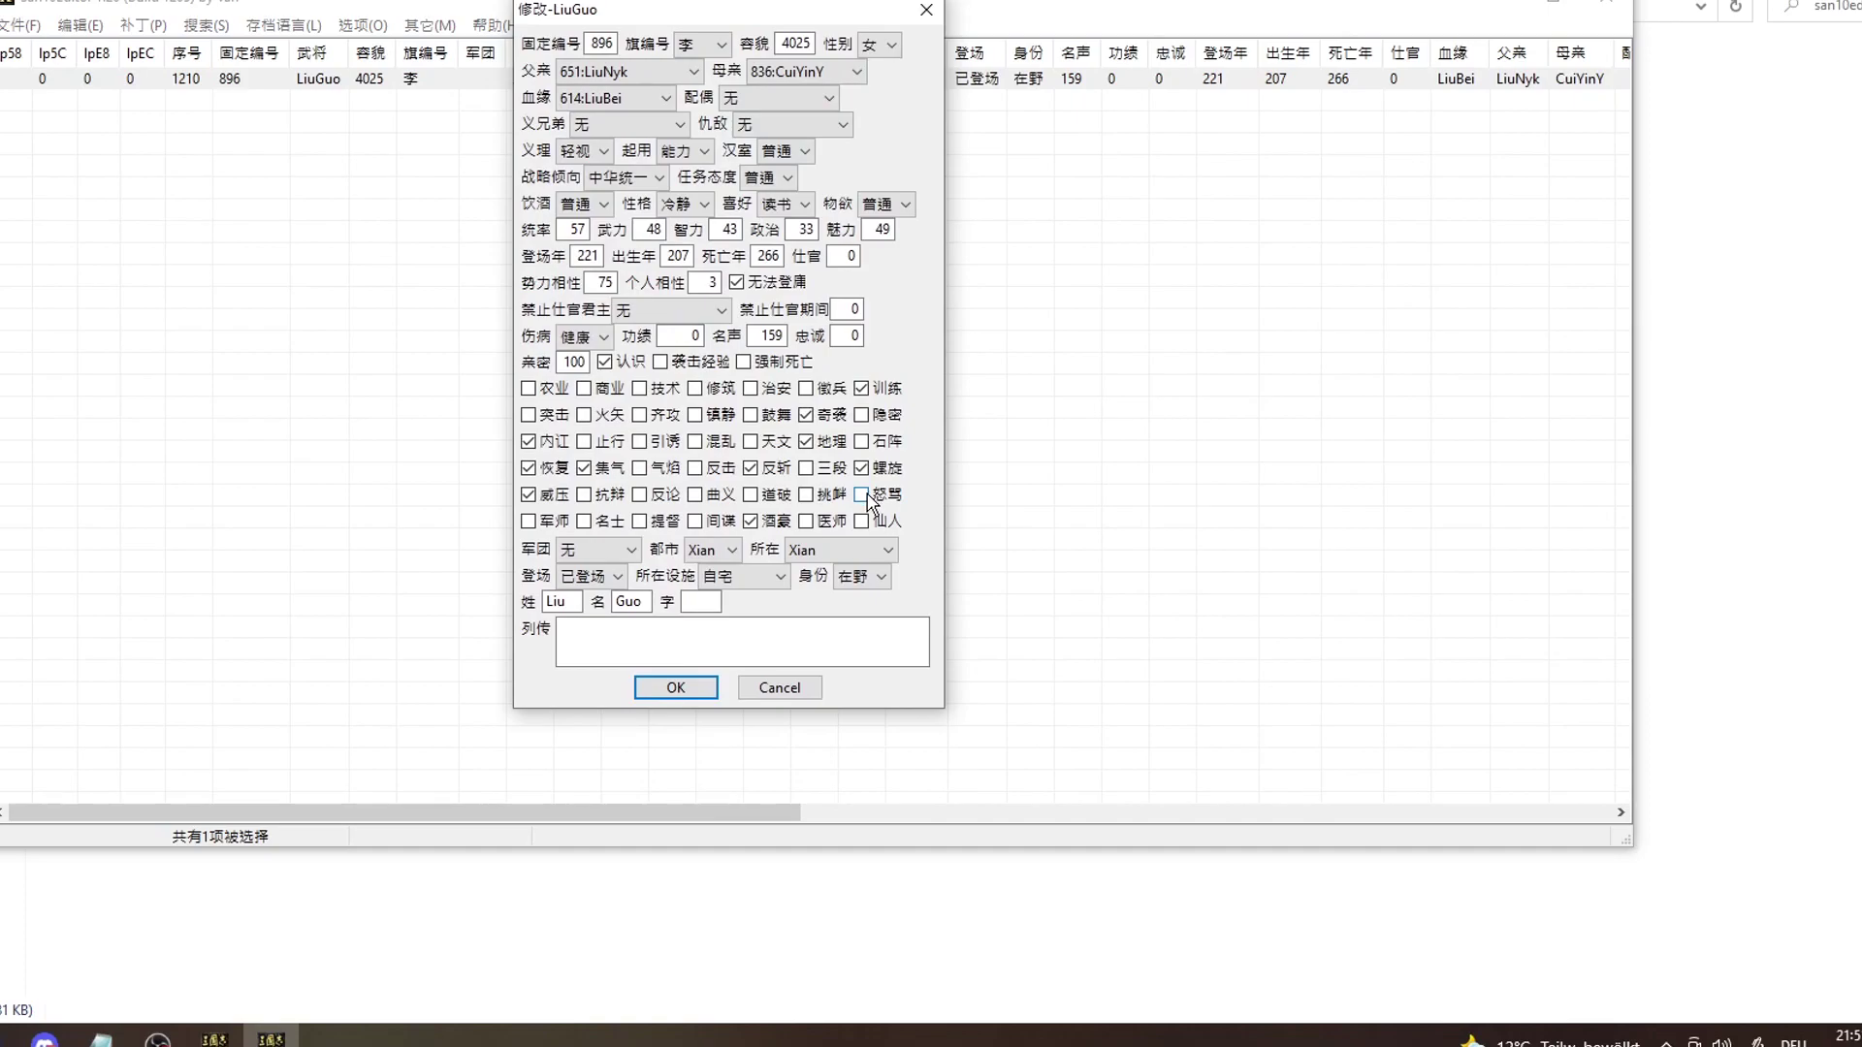
double_click(545, 602)
double_click(628, 602)
double_click(558, 603)
key(Tab)
text(N)
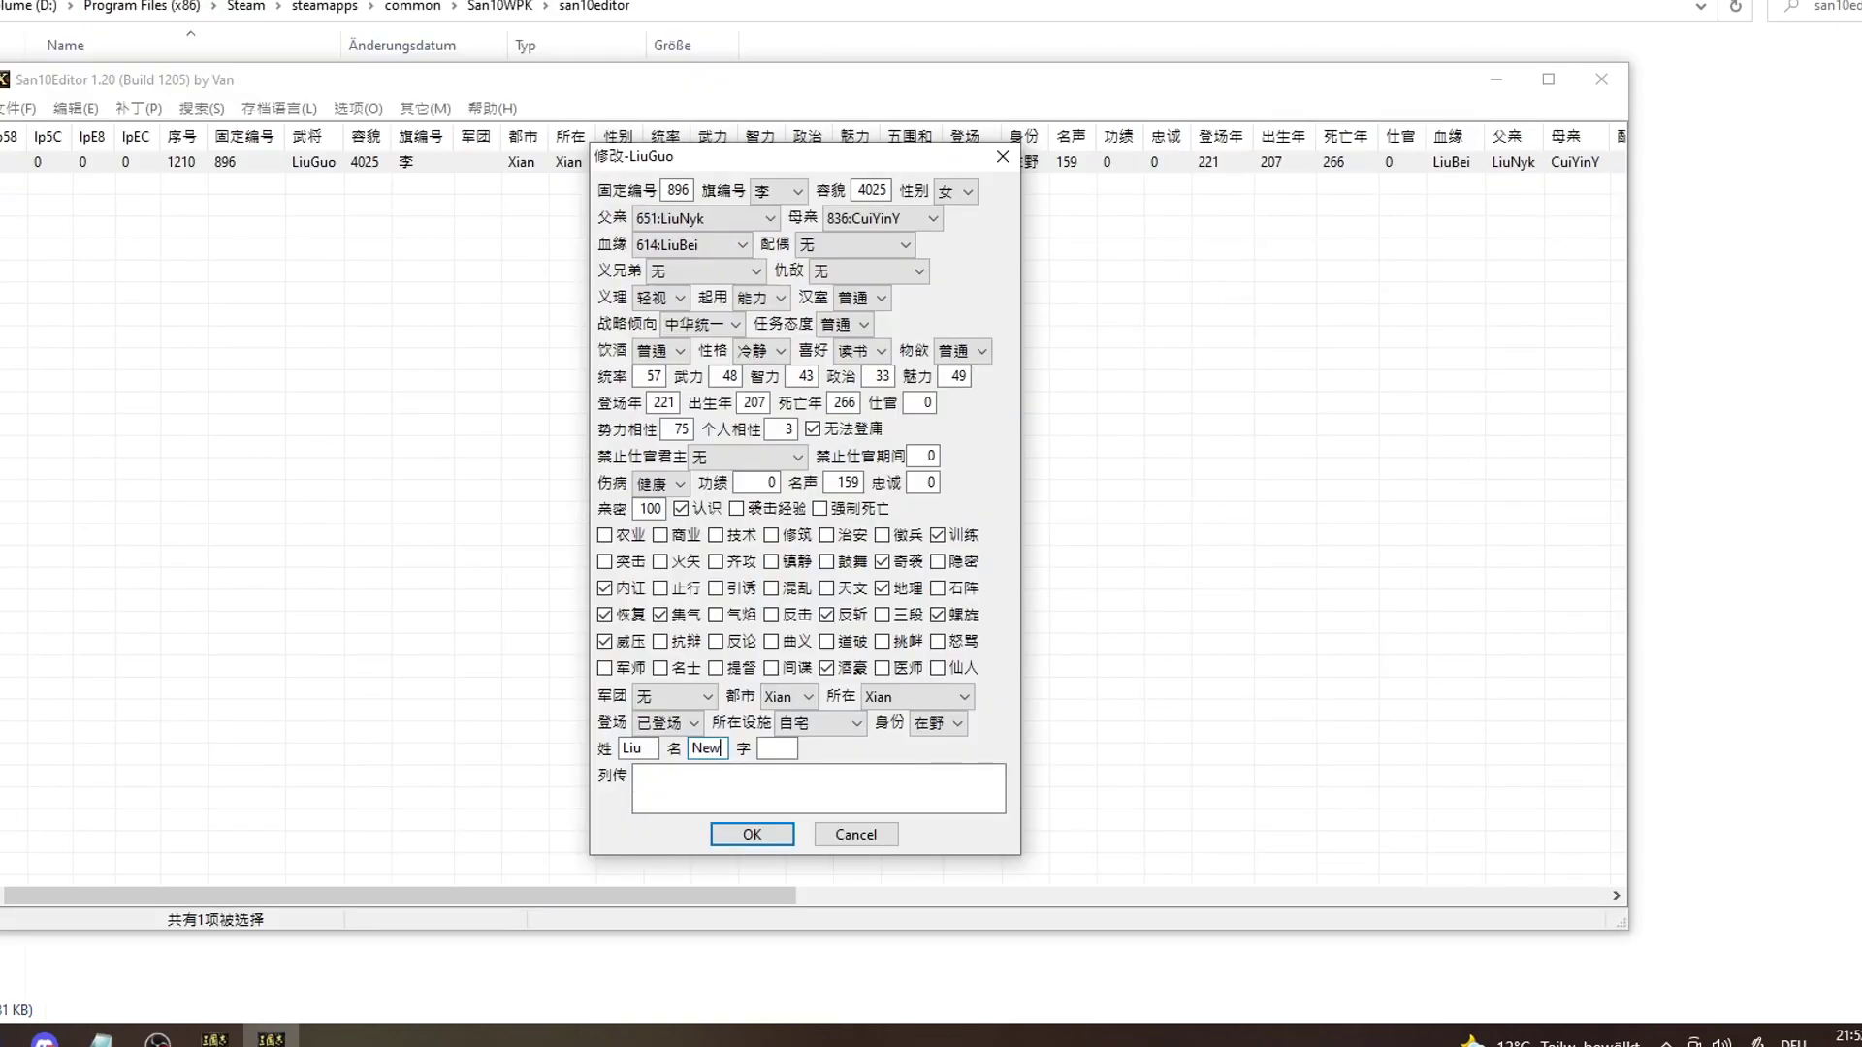
text(ew)
click(752, 834)
Save the modifications (保存修改) made in San10Editor to the game
click(5, 116)
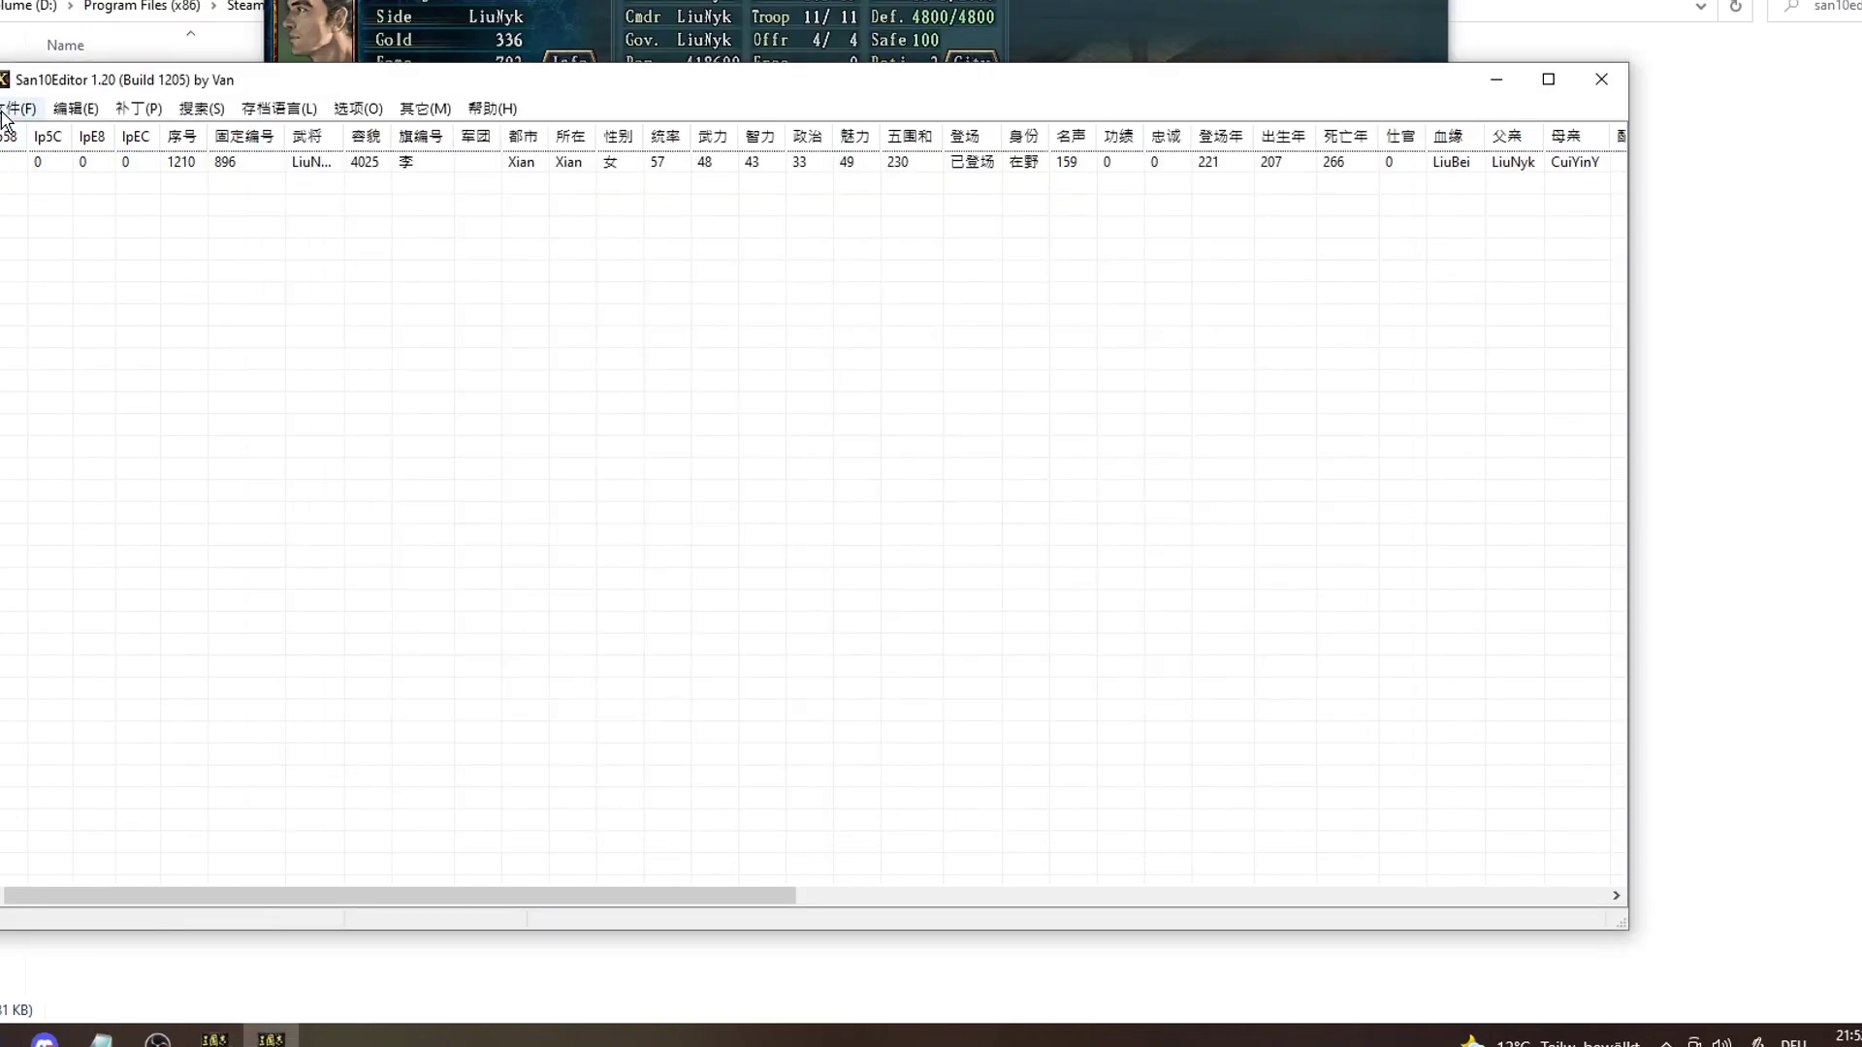
click(5, 109)
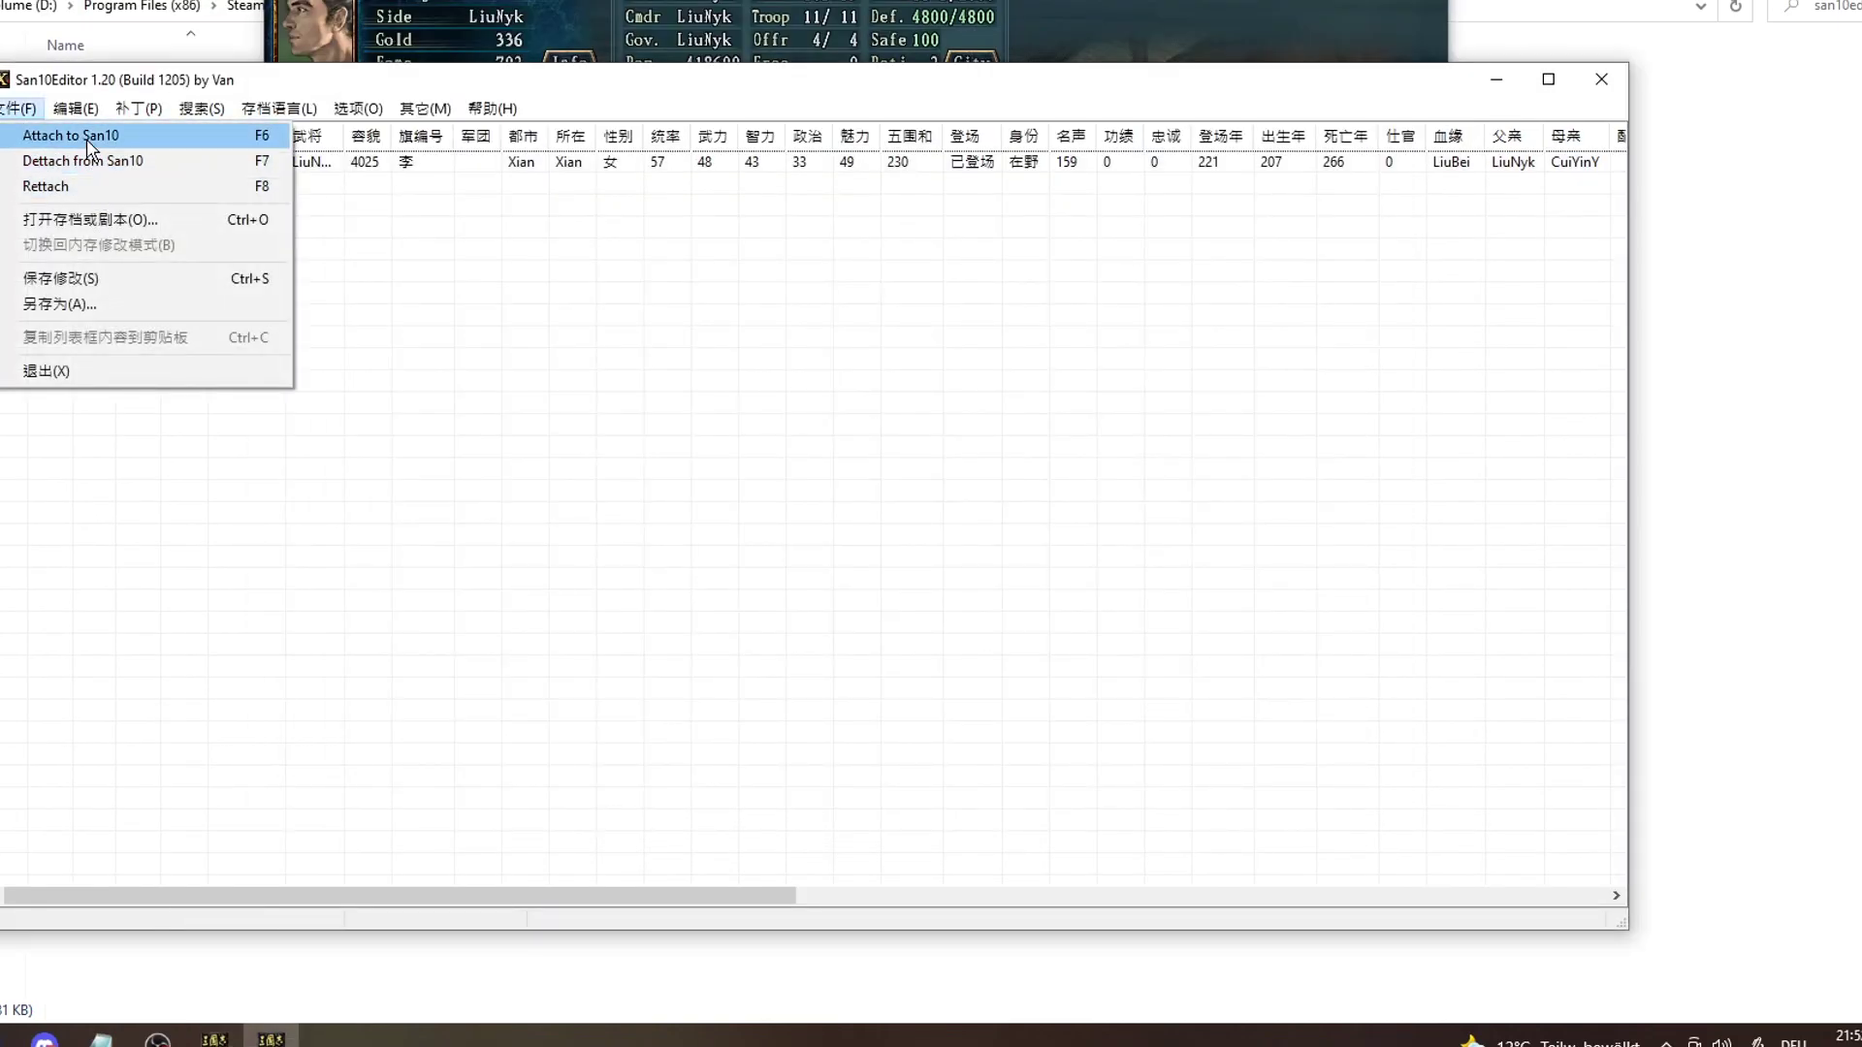
click(90, 286)
Switch back to the game, leave and re-enter the home, and talk to LiuNew to check the child's name
click(214, 1038)
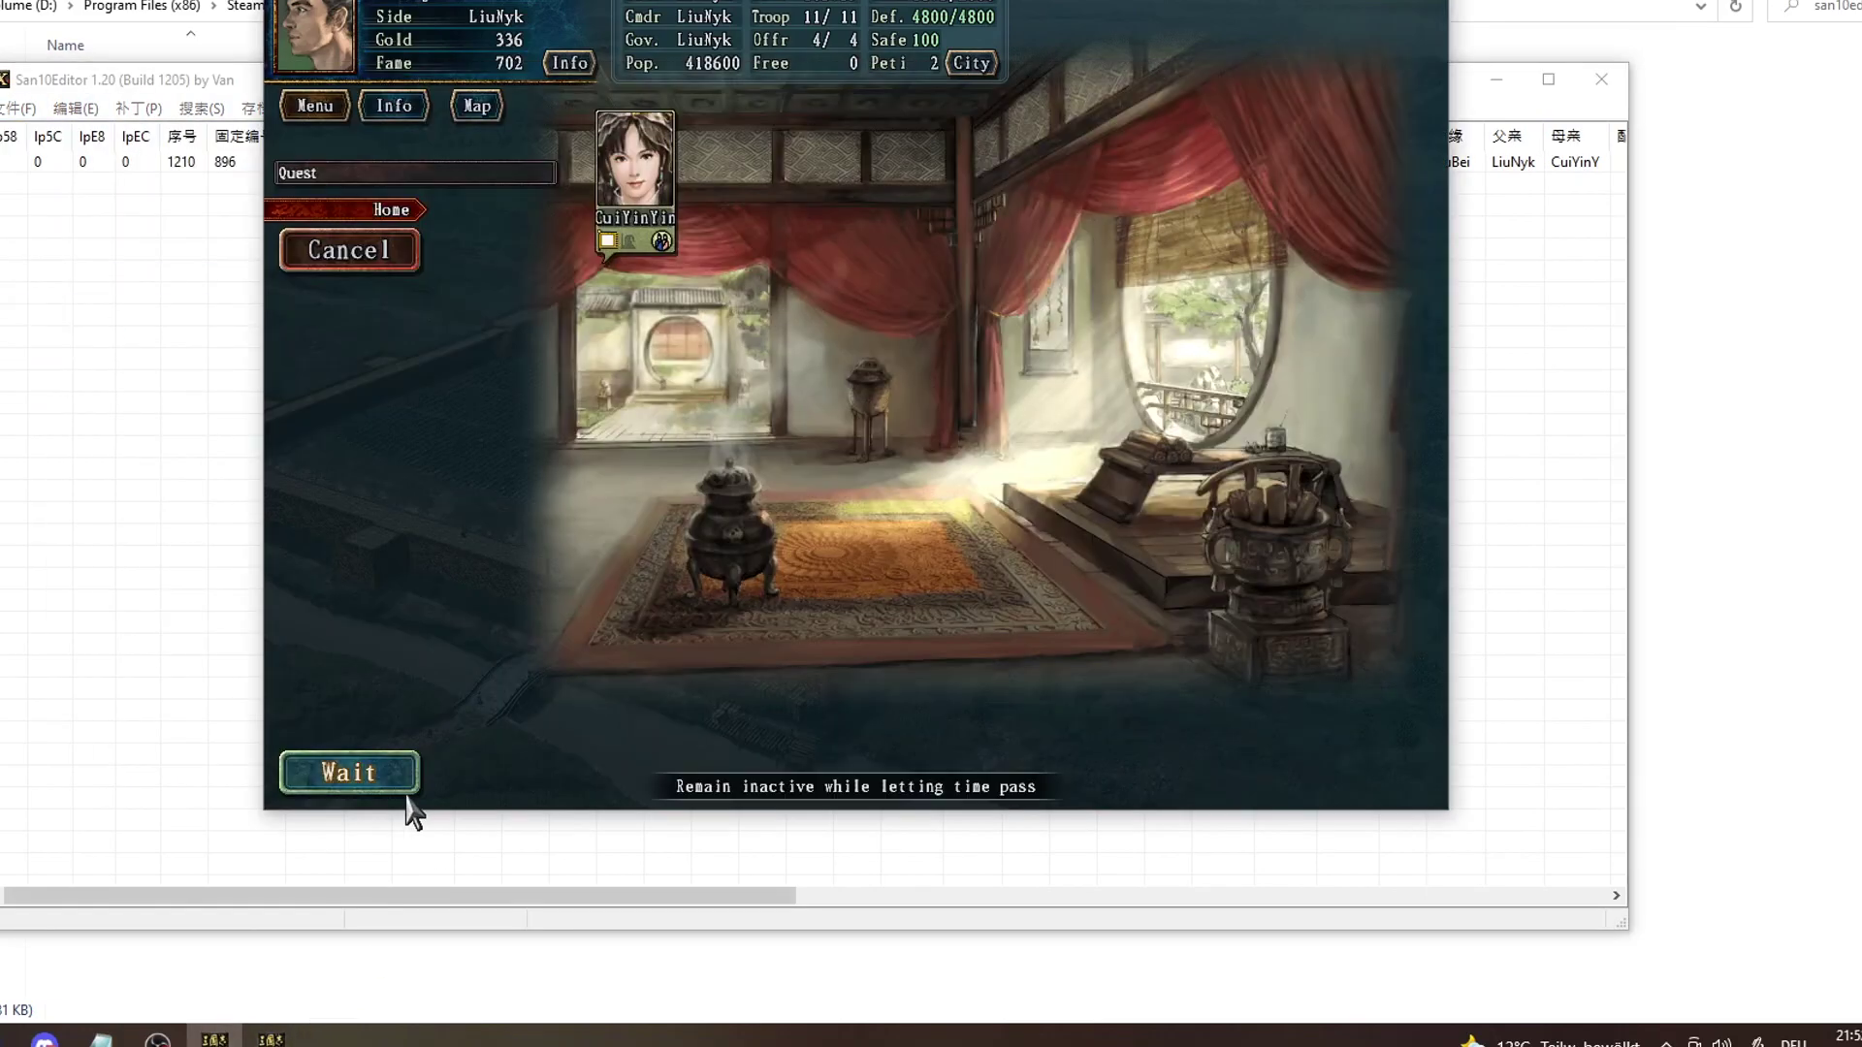
click(351, 774)
click(824, 616)
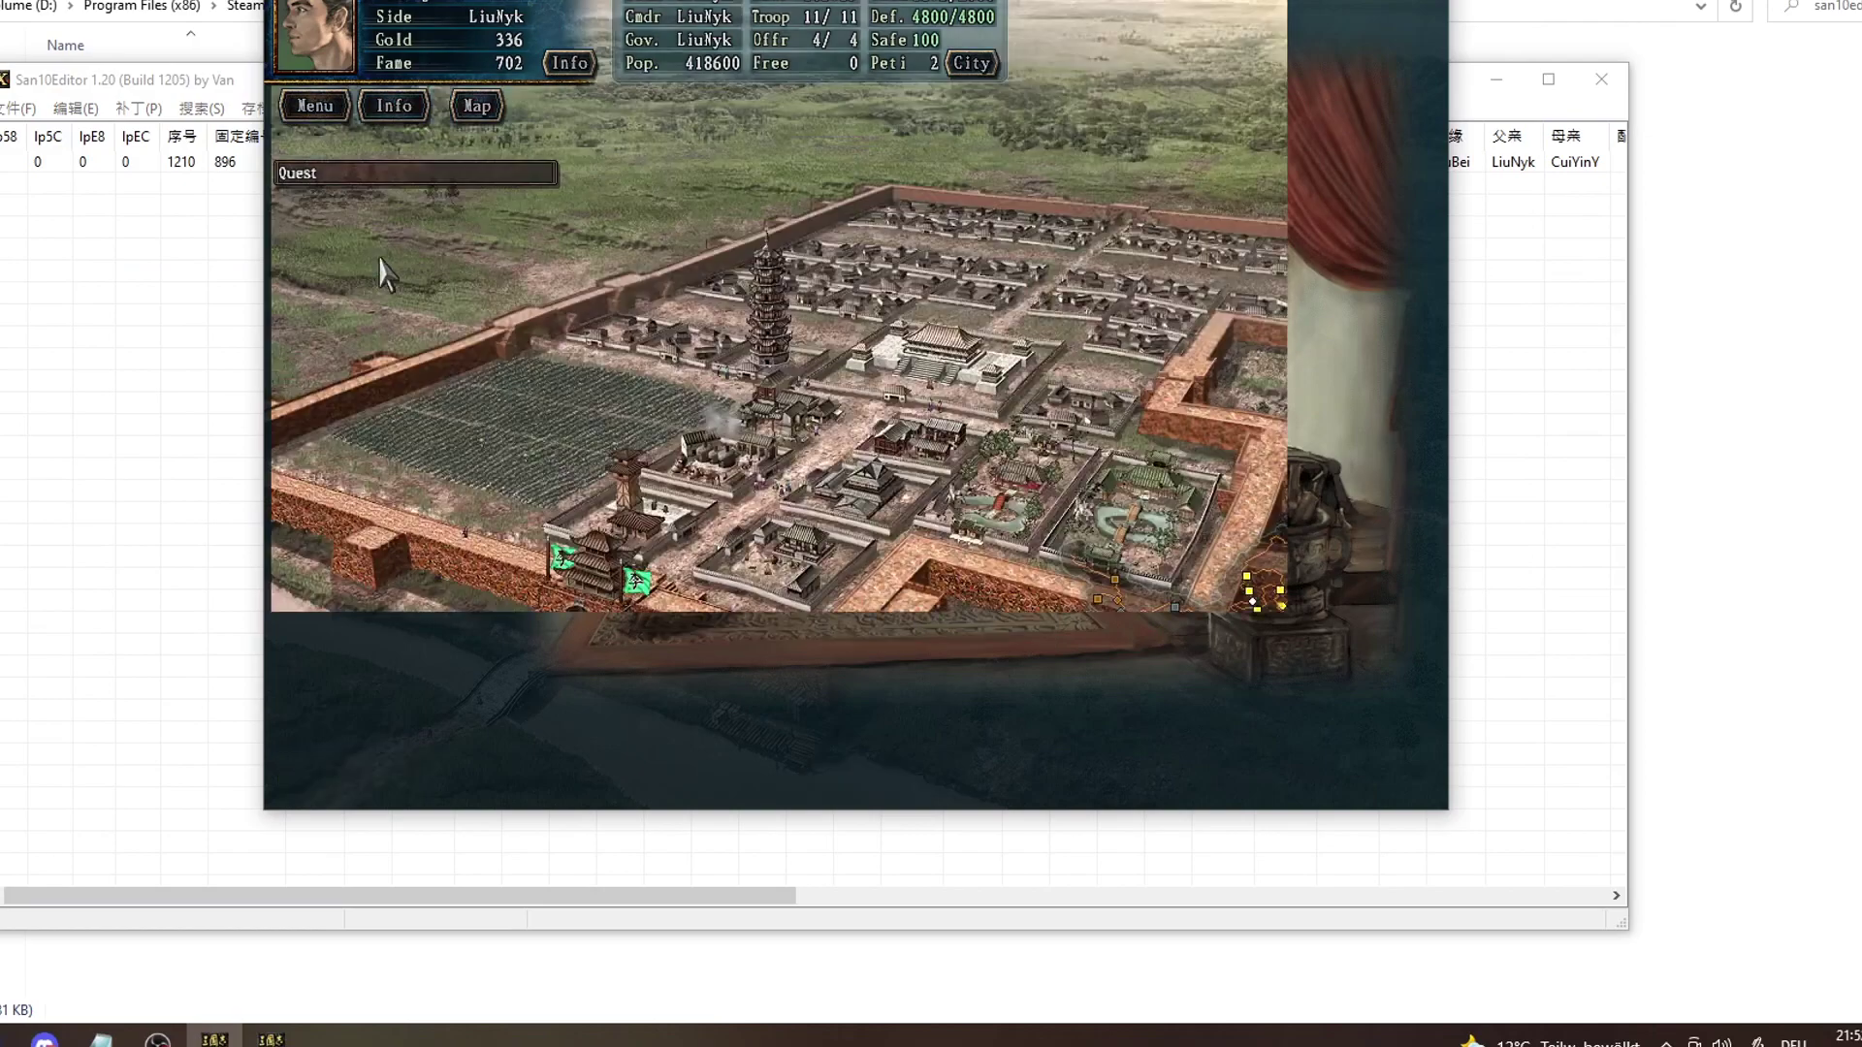
click(320, 696)
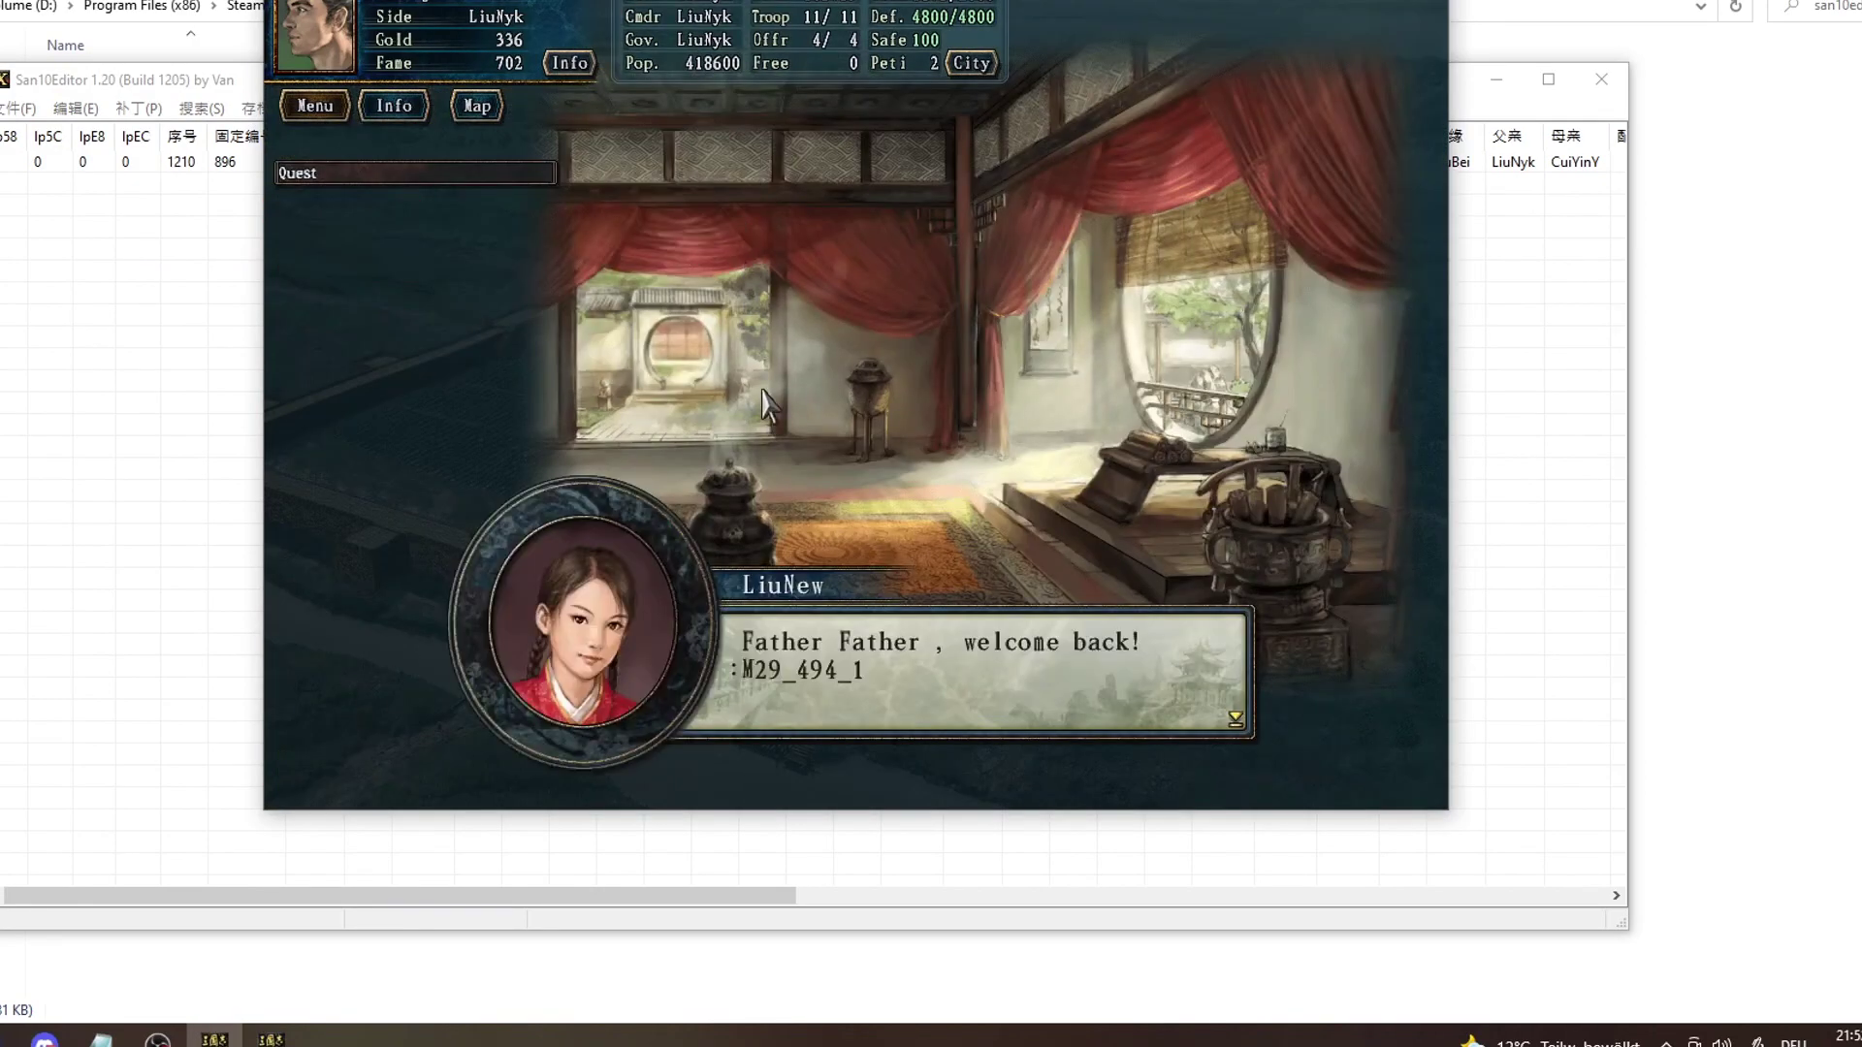
click(815, 606)
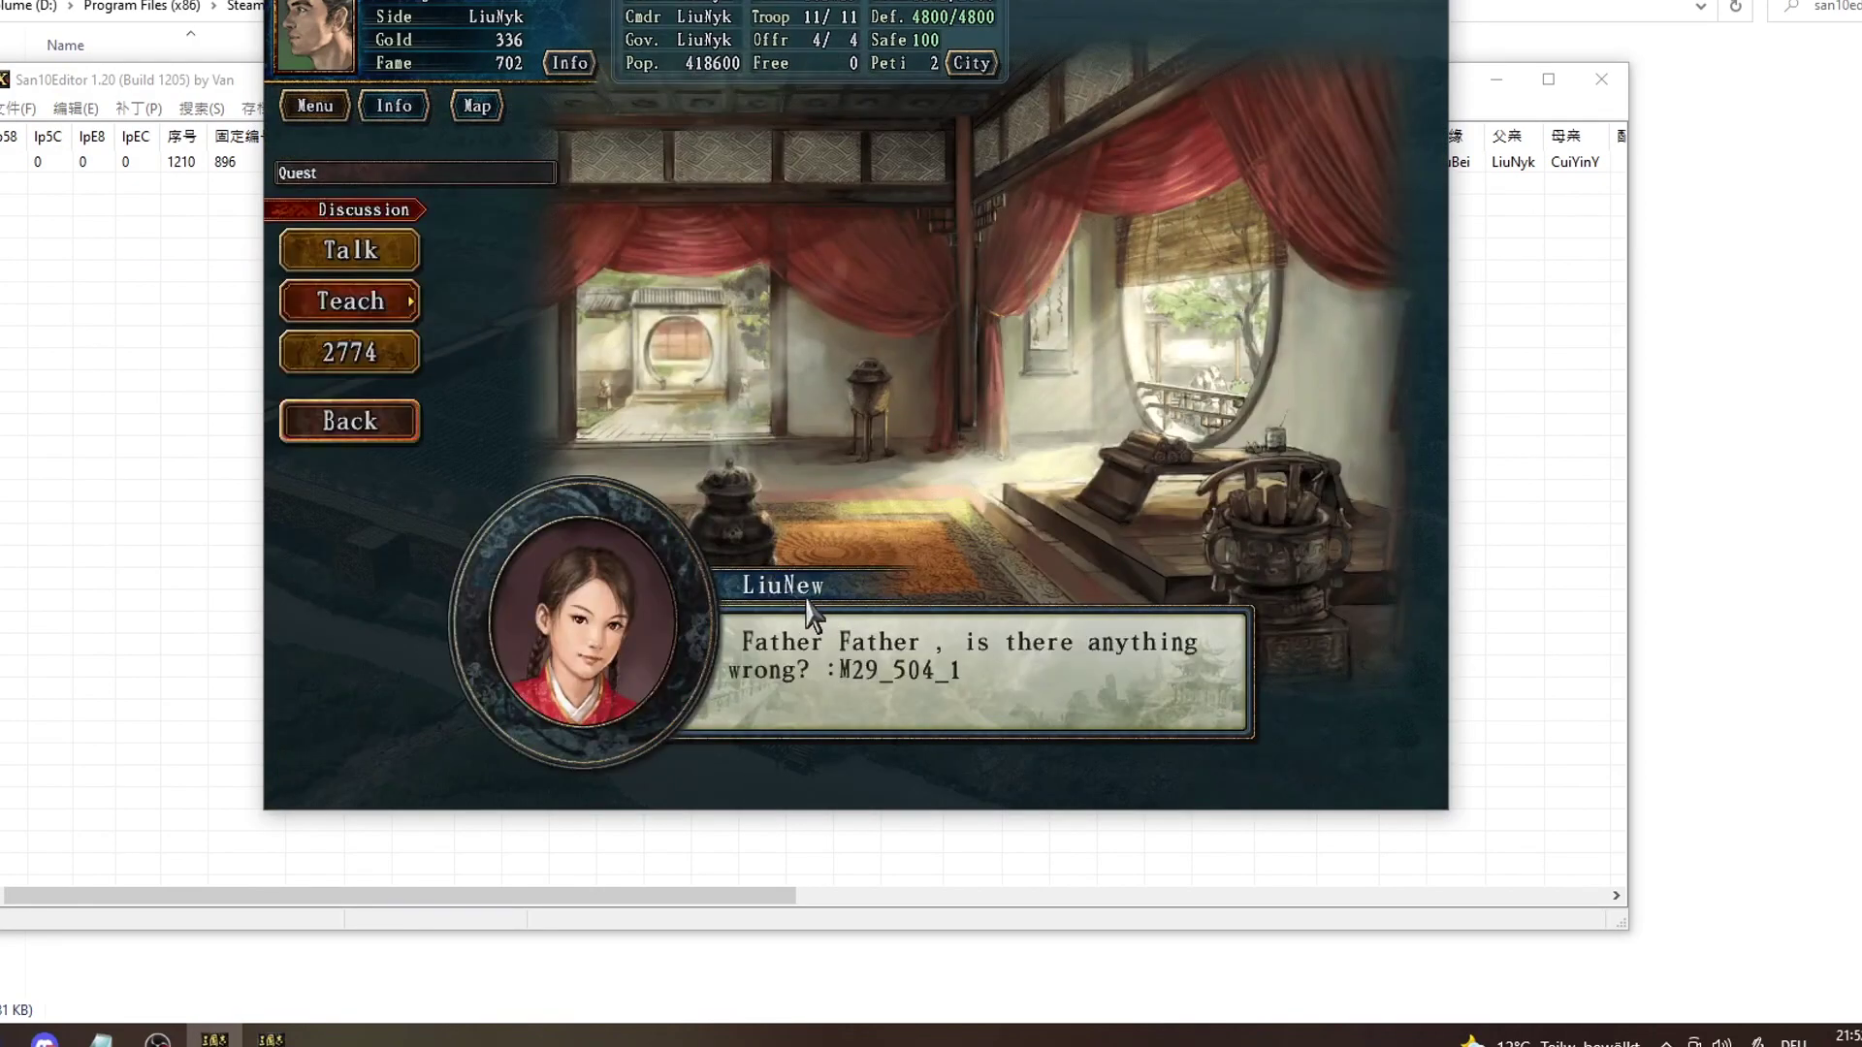
click(323, 425)
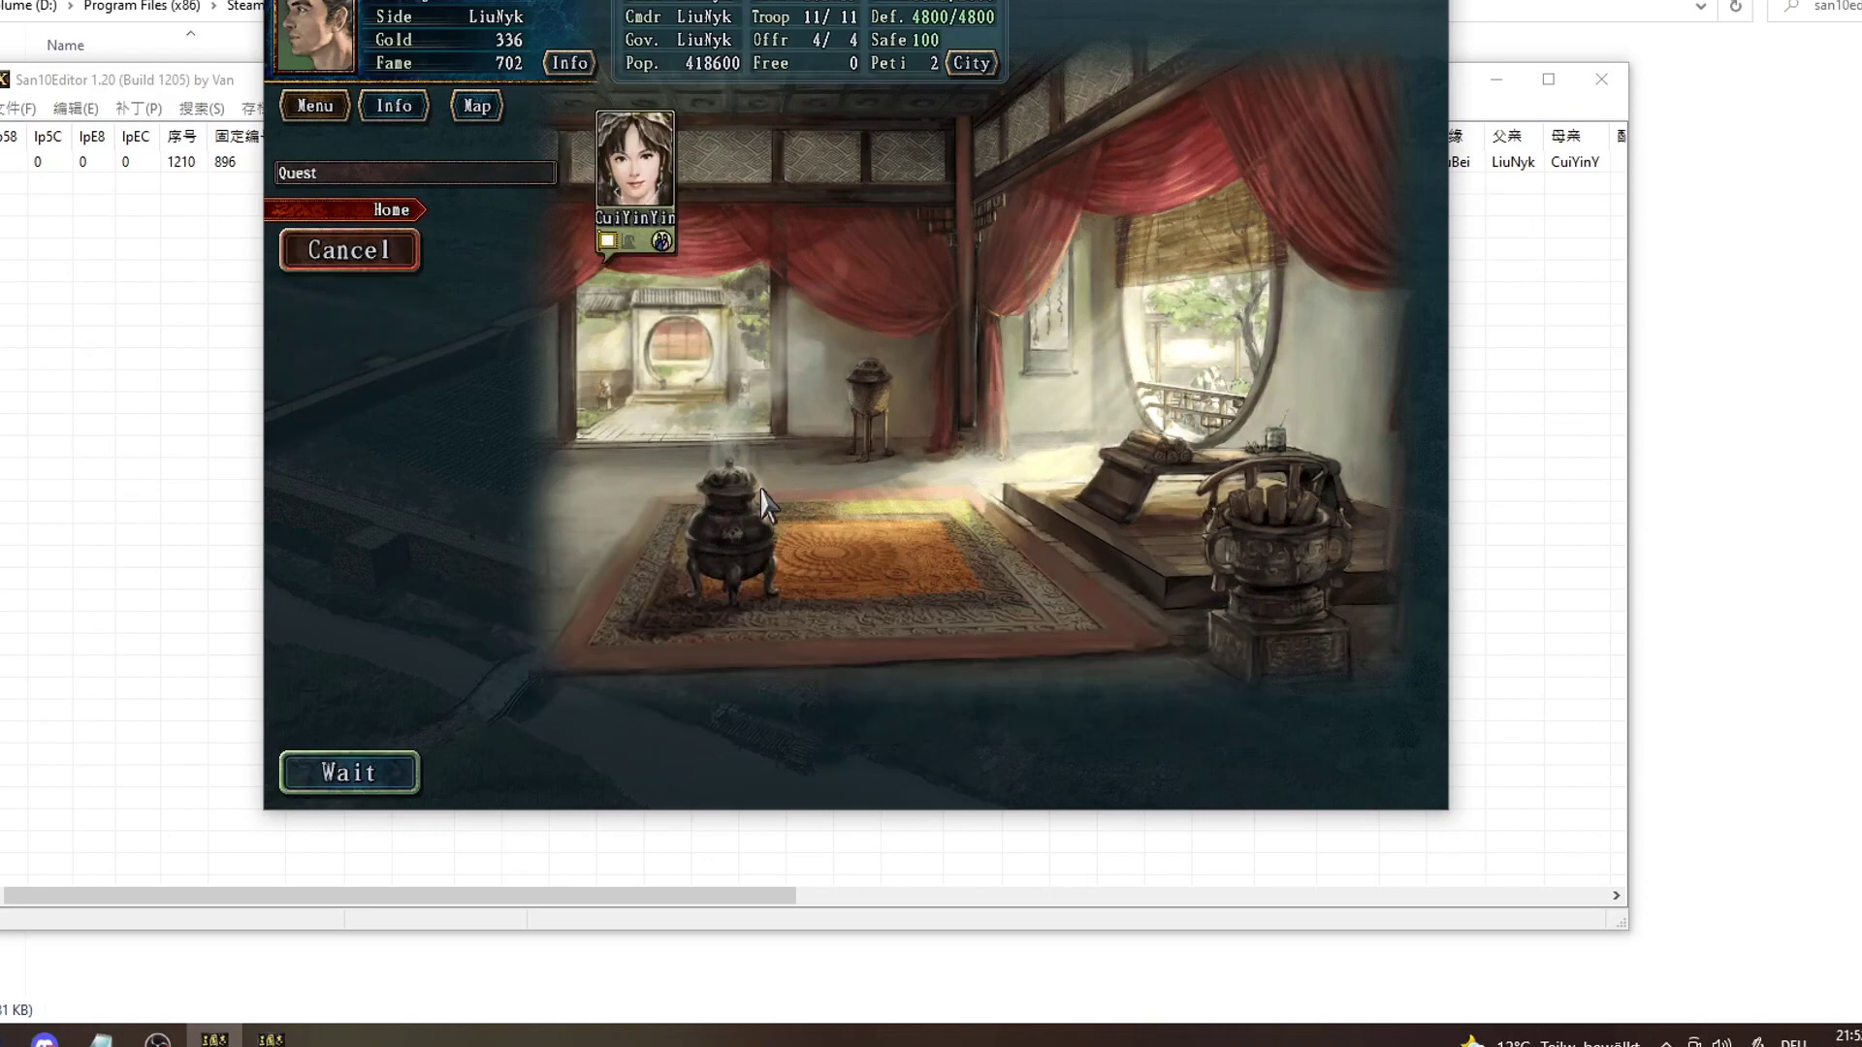